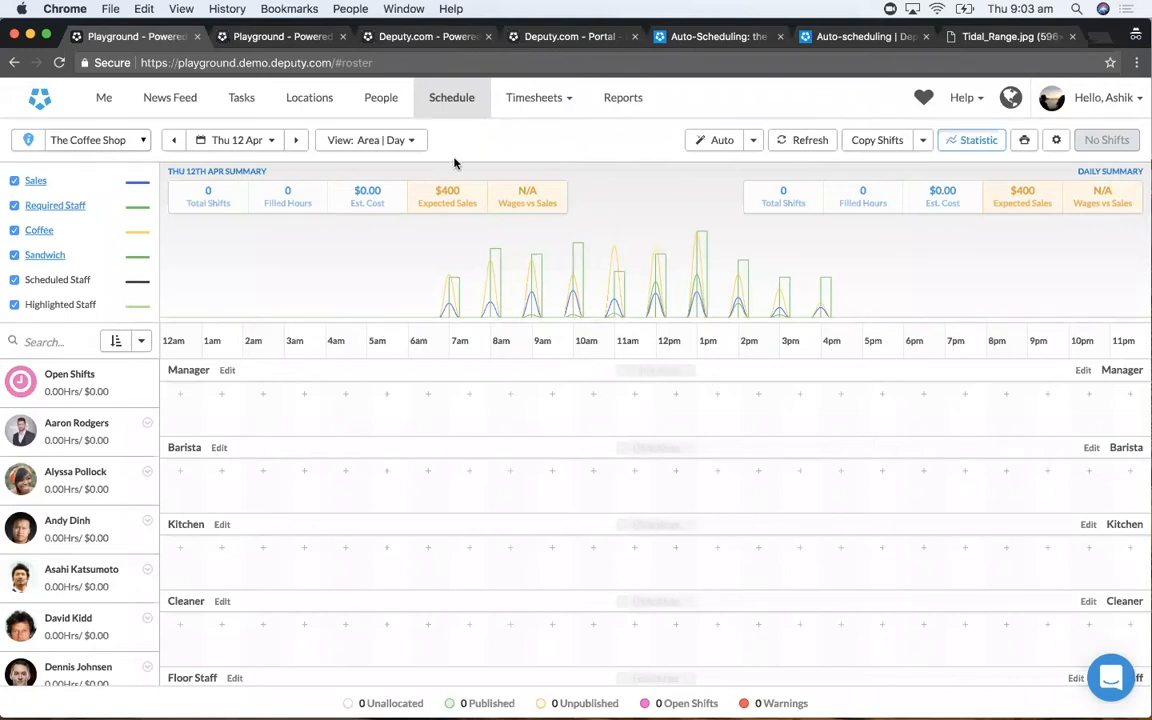
- In the weekly schedule for The Coffee Shop, 09 Apr - 15 Apr, auto-generate the shifts and start auto-filling the empty ones
click(241, 34)
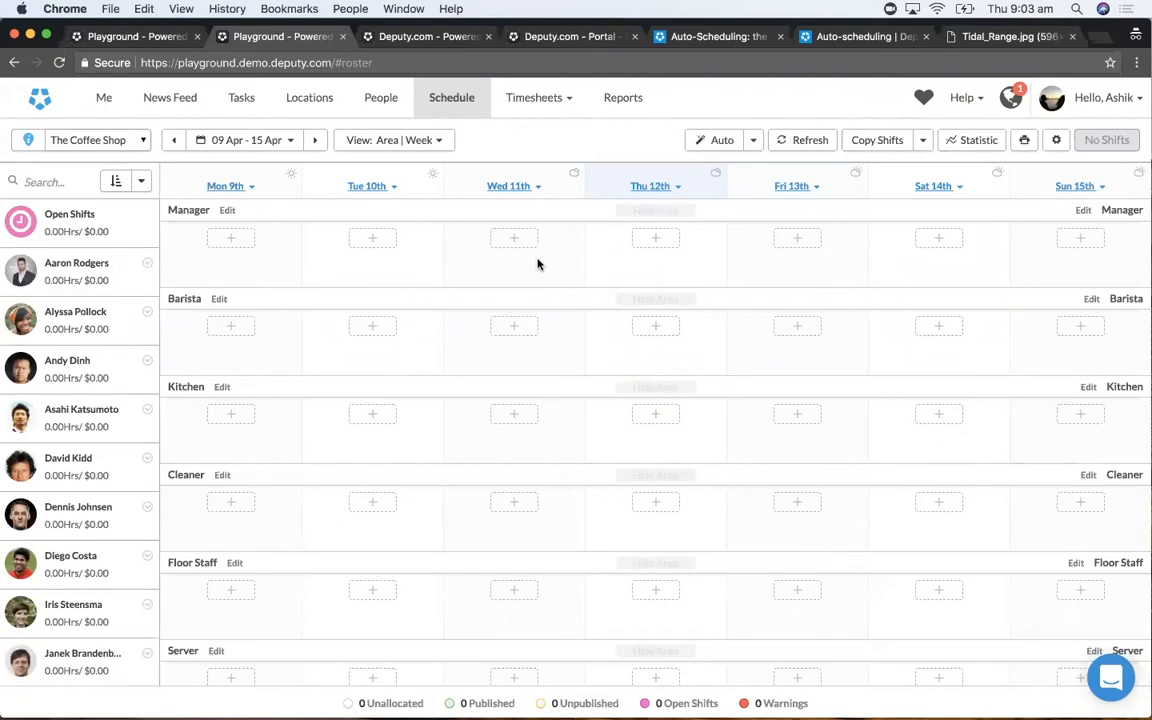
click(716, 142)
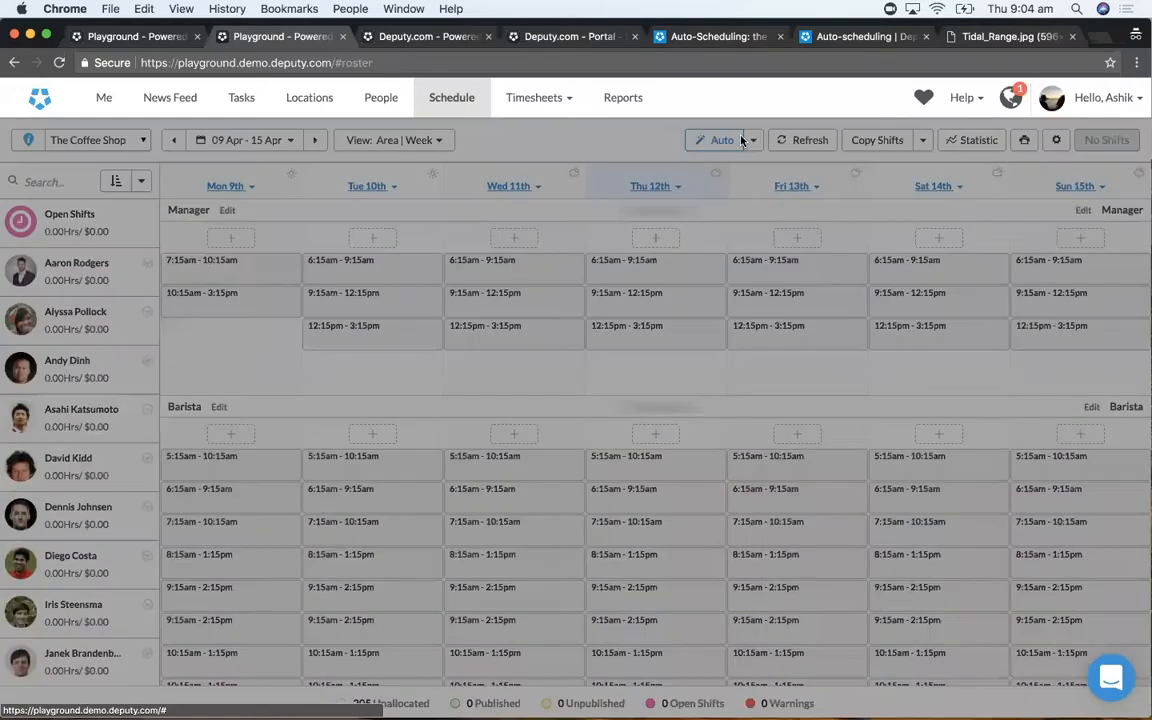
click(741, 140)
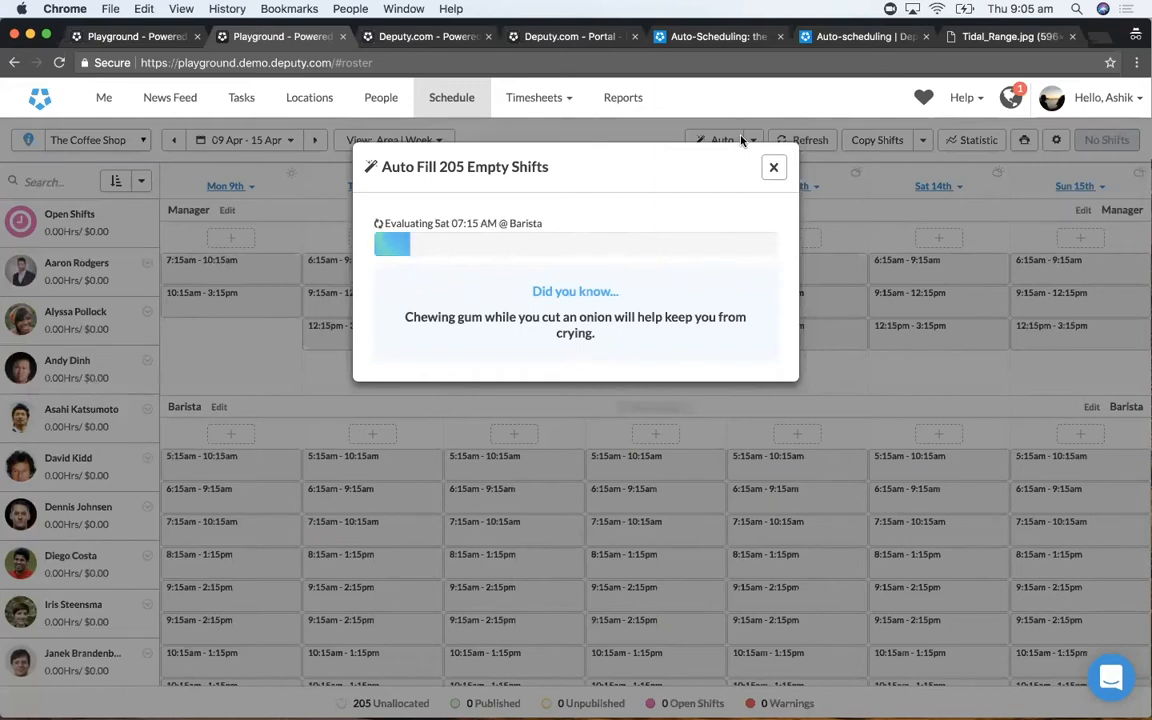
- Switch to the already open Tidal_Range.jpg image to view the tidal range diagram
click(990, 38)
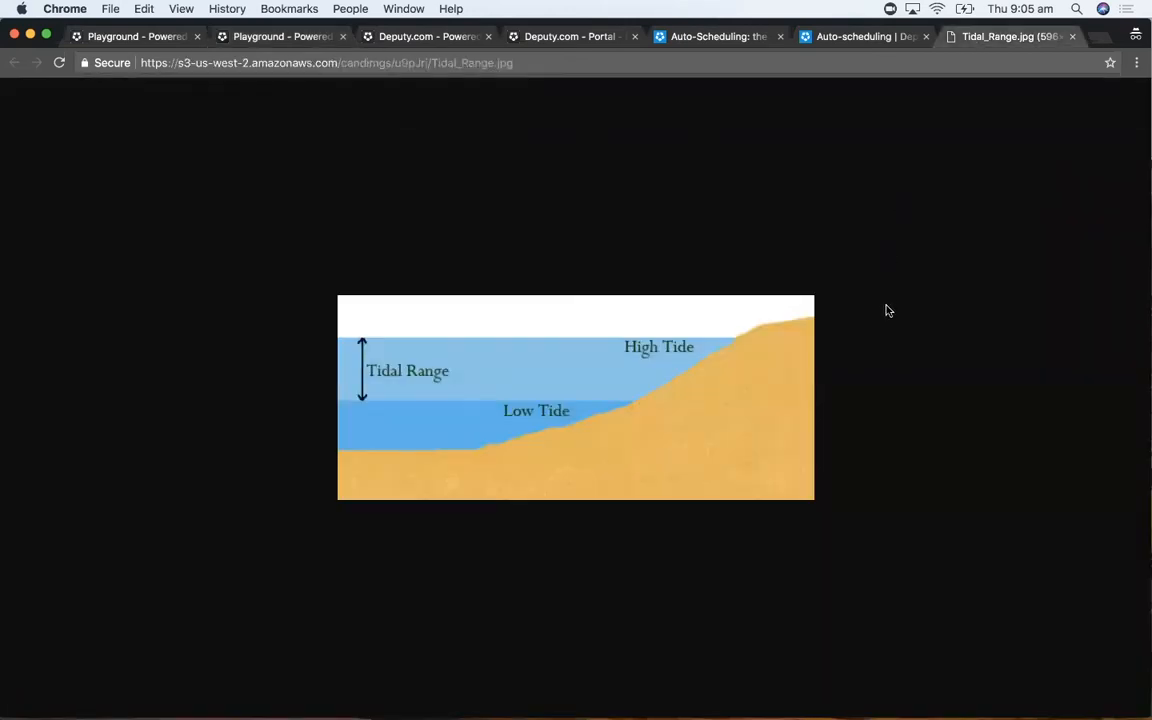
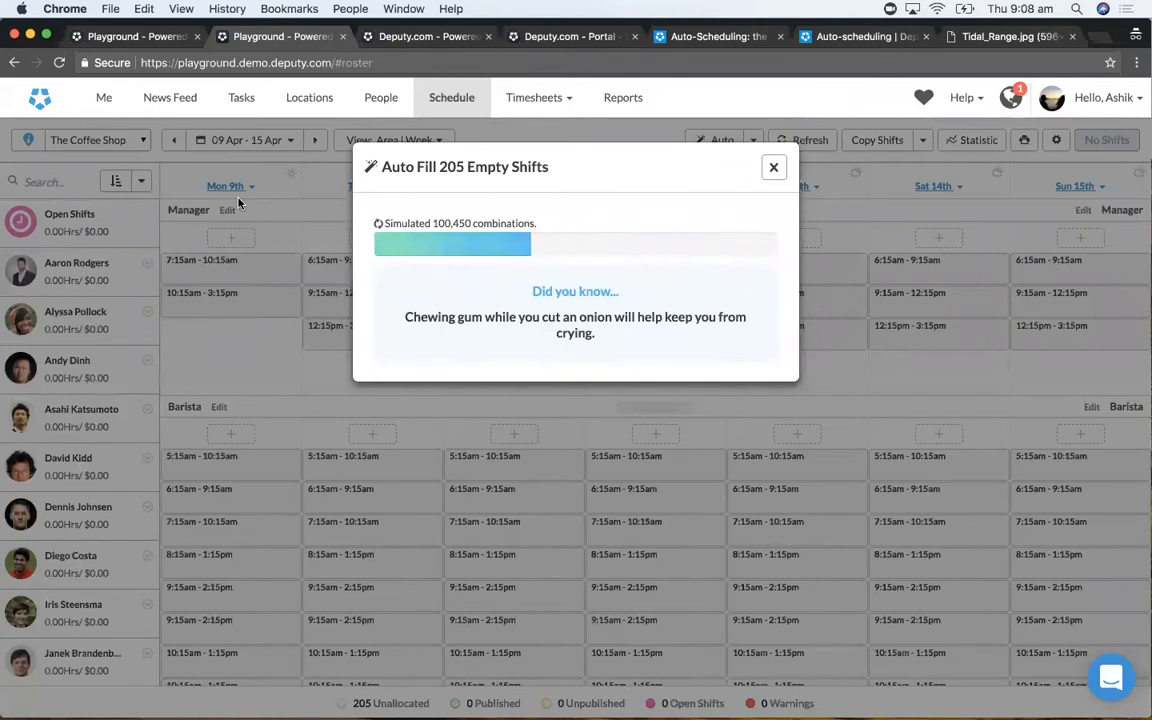
- Switch to the other open Playground page with the Thu 12 Apr day schedule and examine its work areas and list of statistics metrics
click(113, 38)
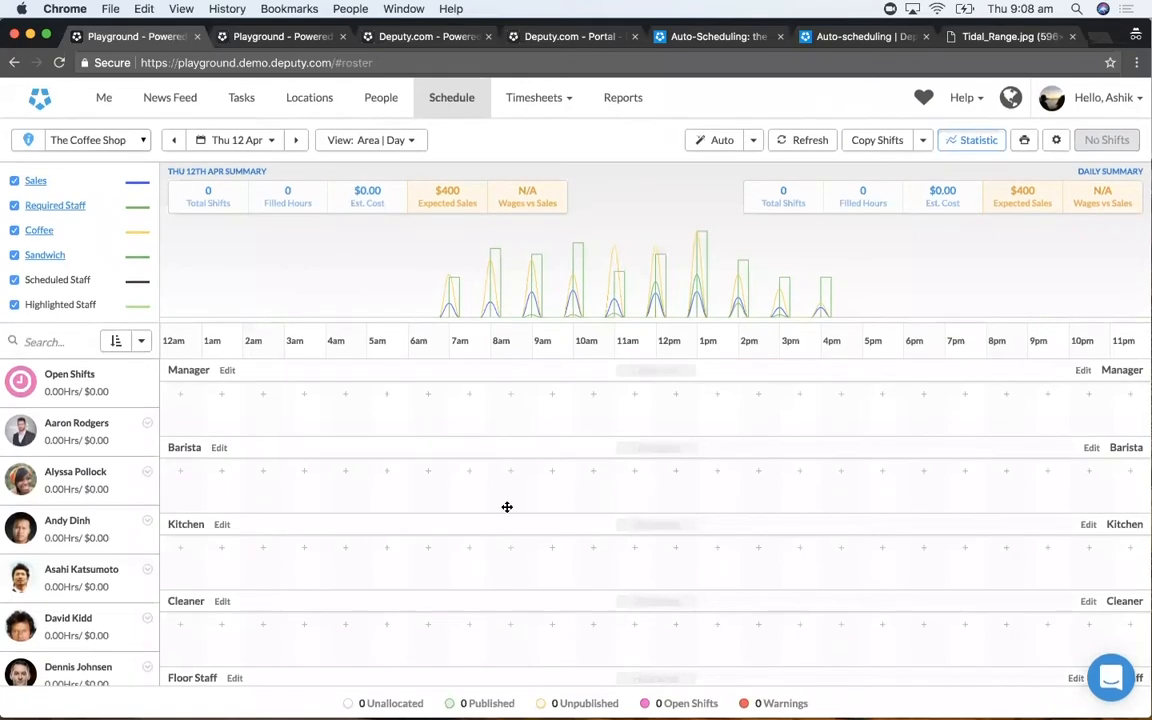
scroll(507, 507, down, 3)
scroll(507, 507, up, 3)
scroll(438, 409, down, 2)
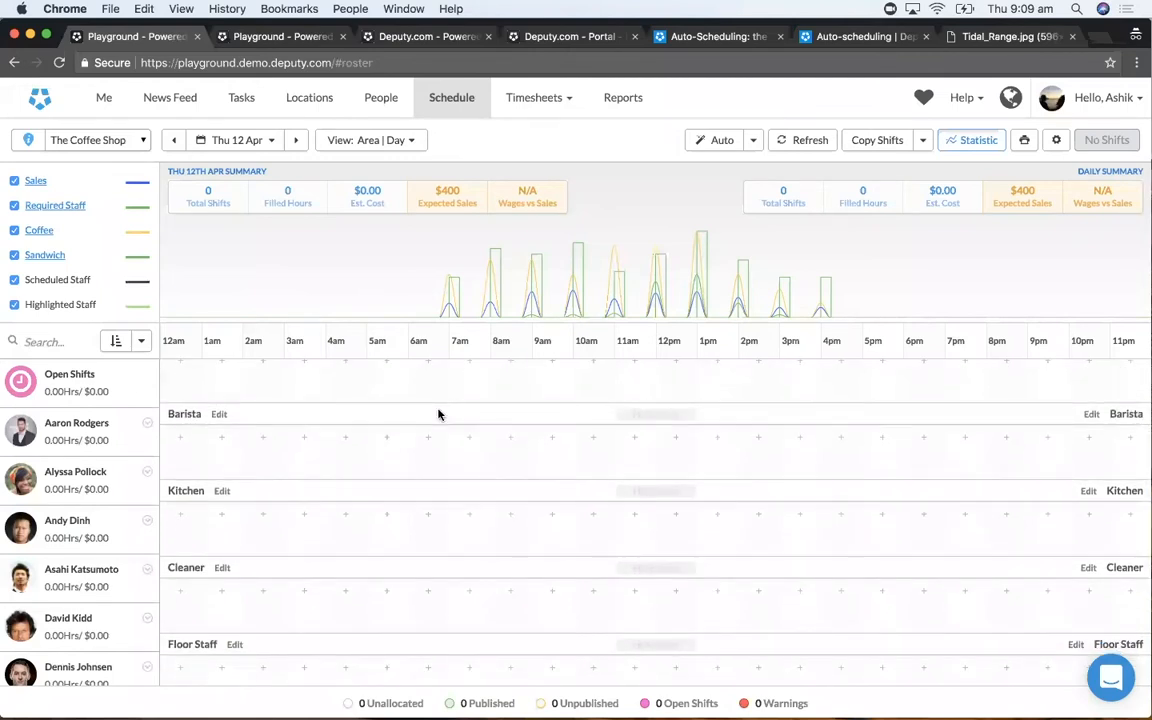
scroll(78, 245, down, 2)
scroll(75, 248, up, 2)
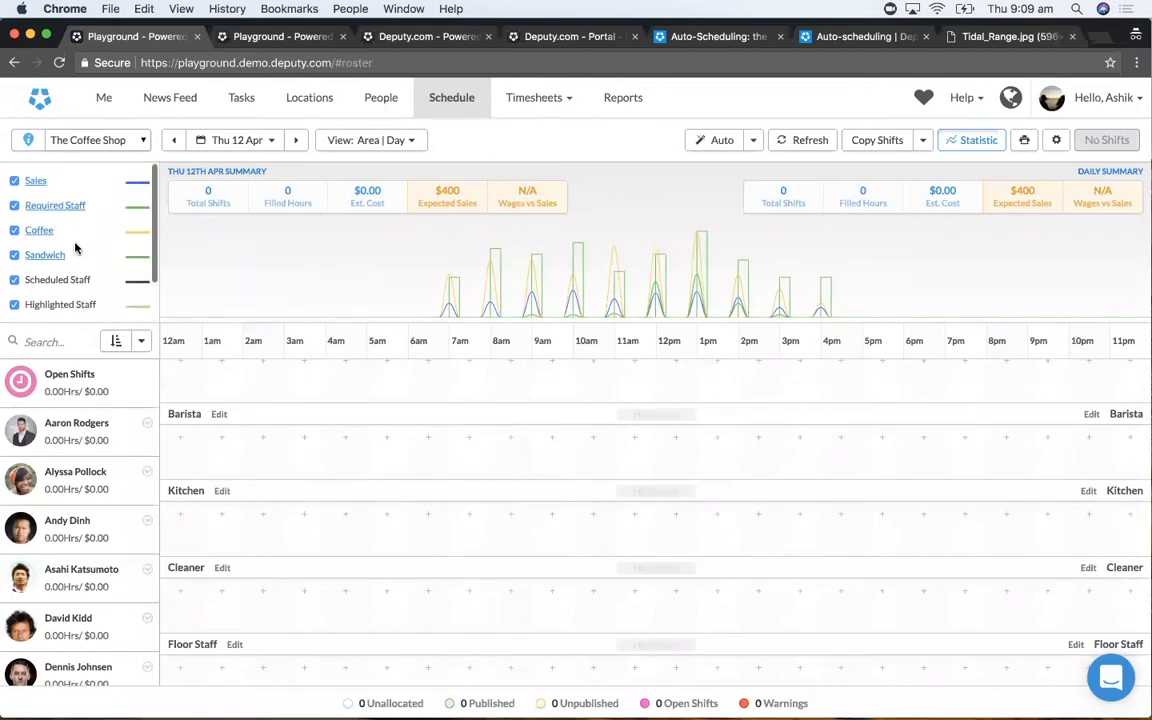
scroll(77, 246, down, 2)
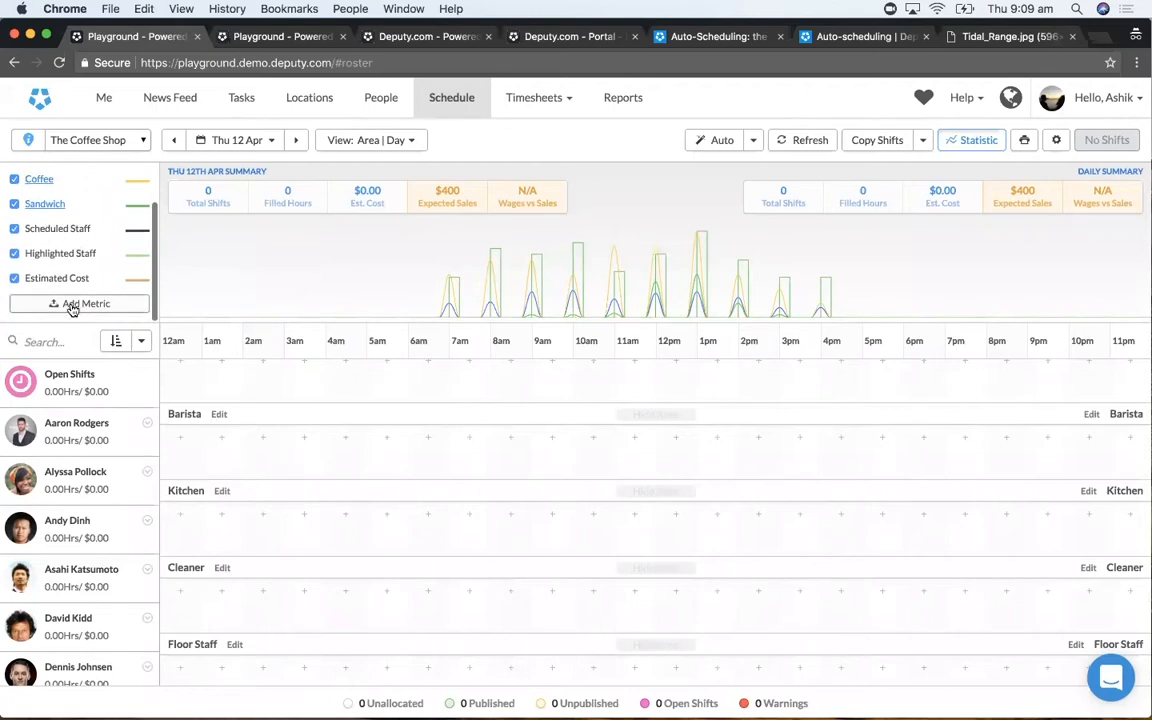
scroll(85, 250, up, 3)
scroll(86, 247, down, 1)
scroll(87, 247, up, 1)
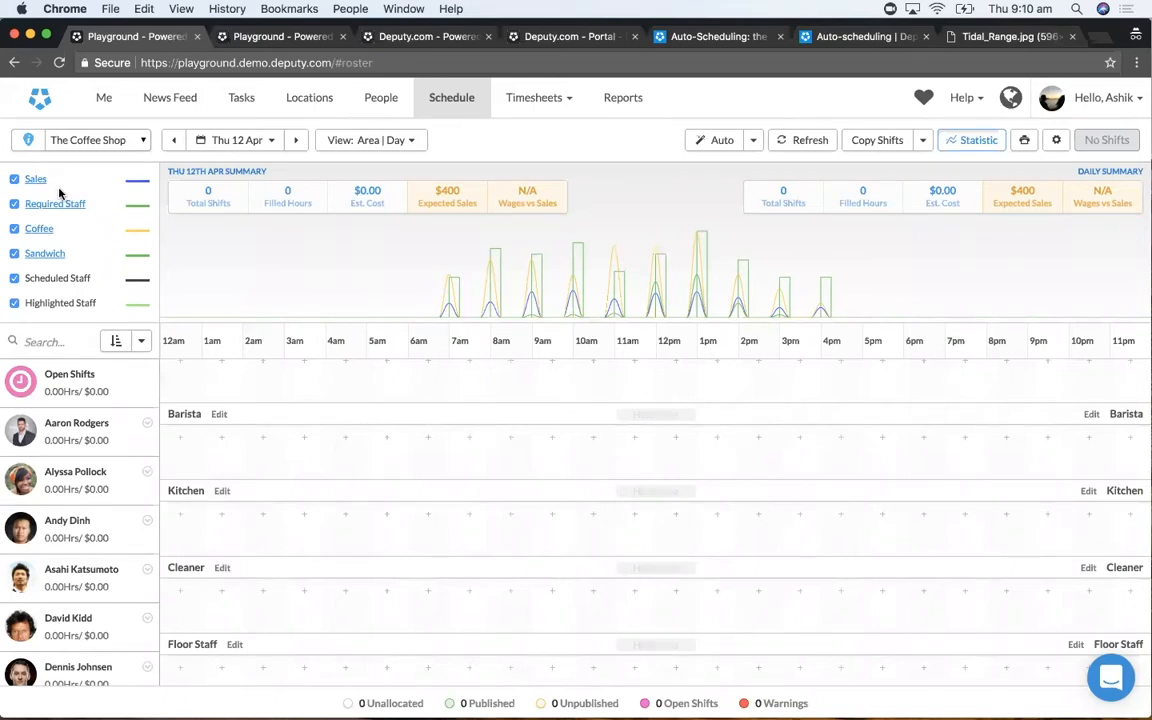
- View the hourly Sales data by area for Thu 12 Apr, close it, and look over the remaining metrics
click(35, 179)
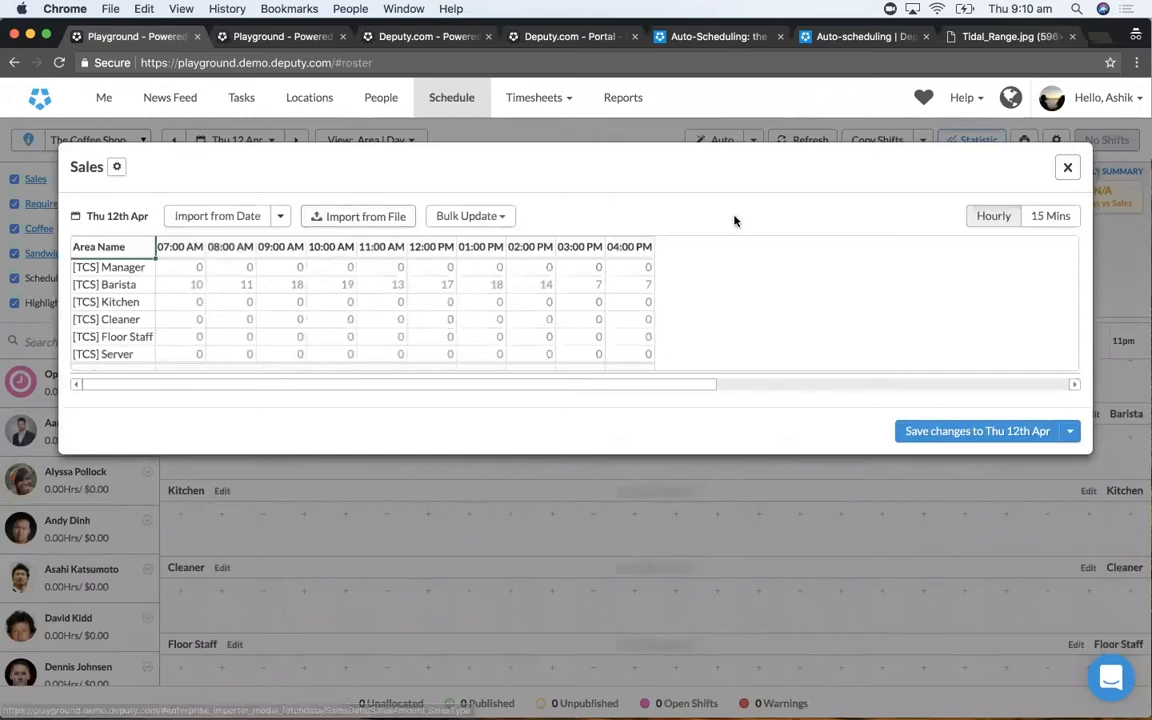
click(1066, 169)
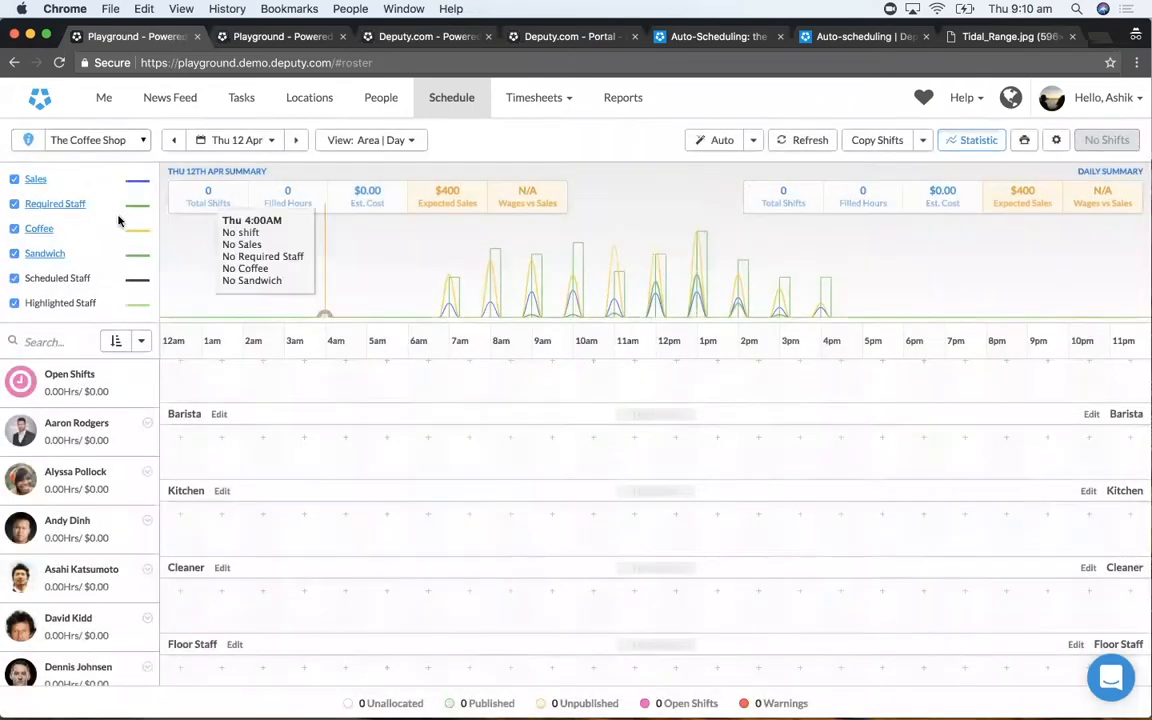
scroll(113, 230, down, 1)
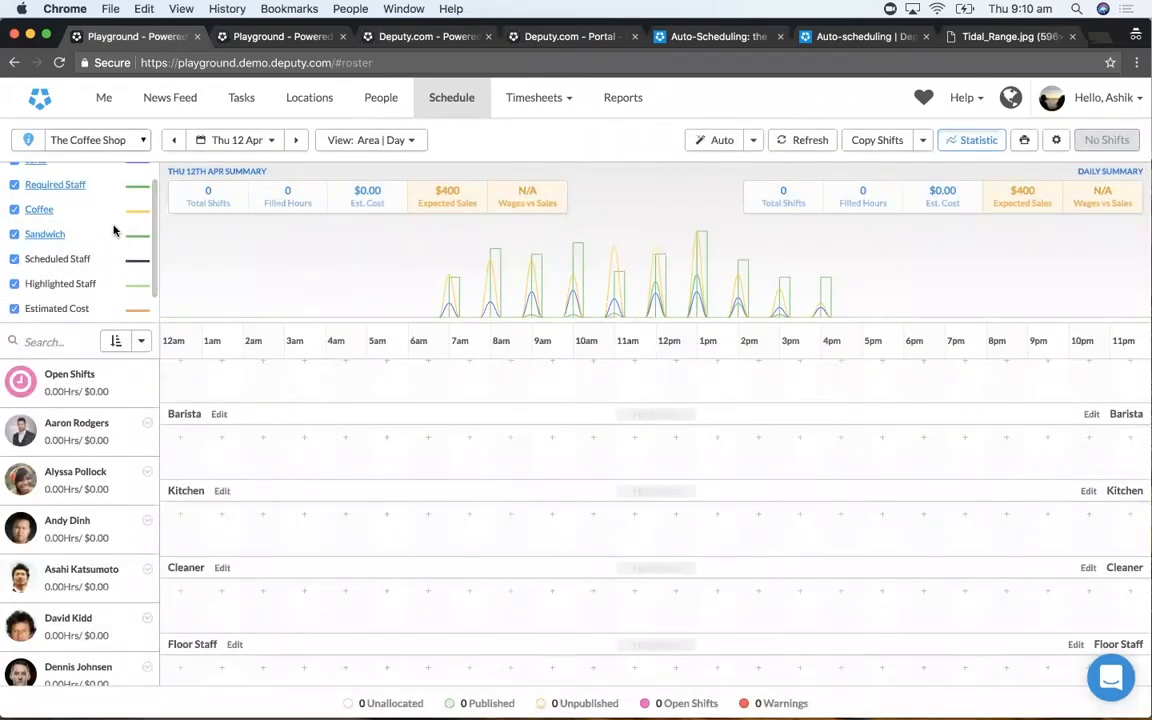
scroll(113, 230, up, 1)
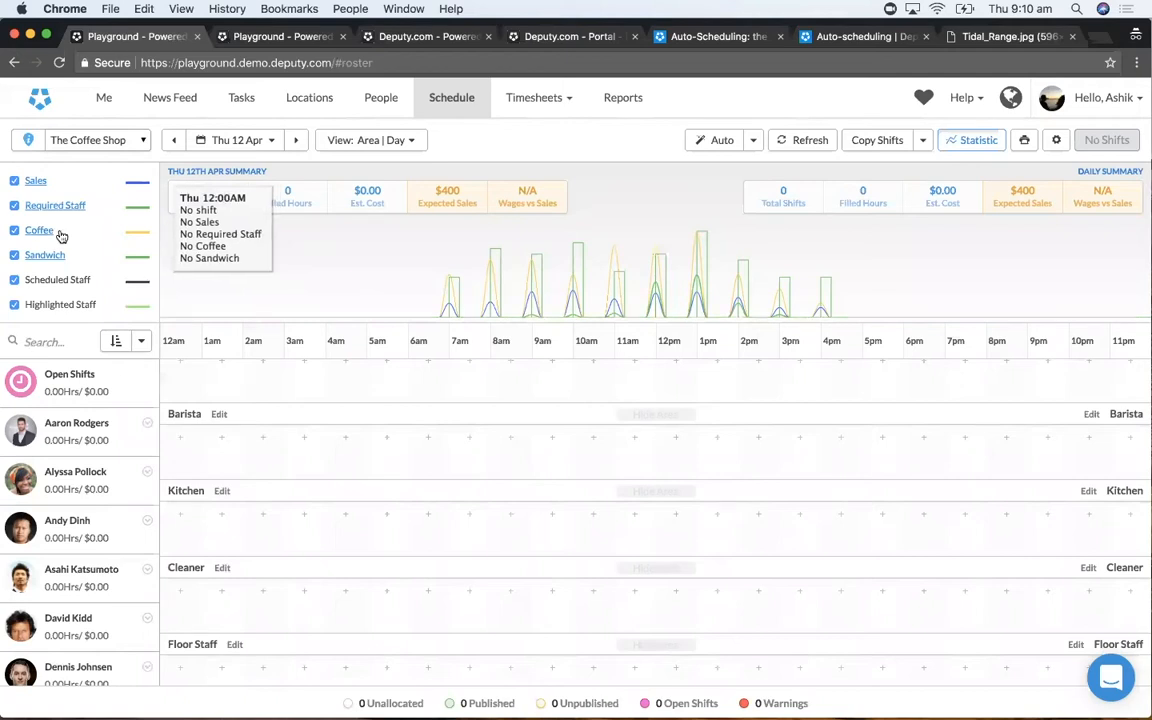
scroll(57, 230, down, 2)
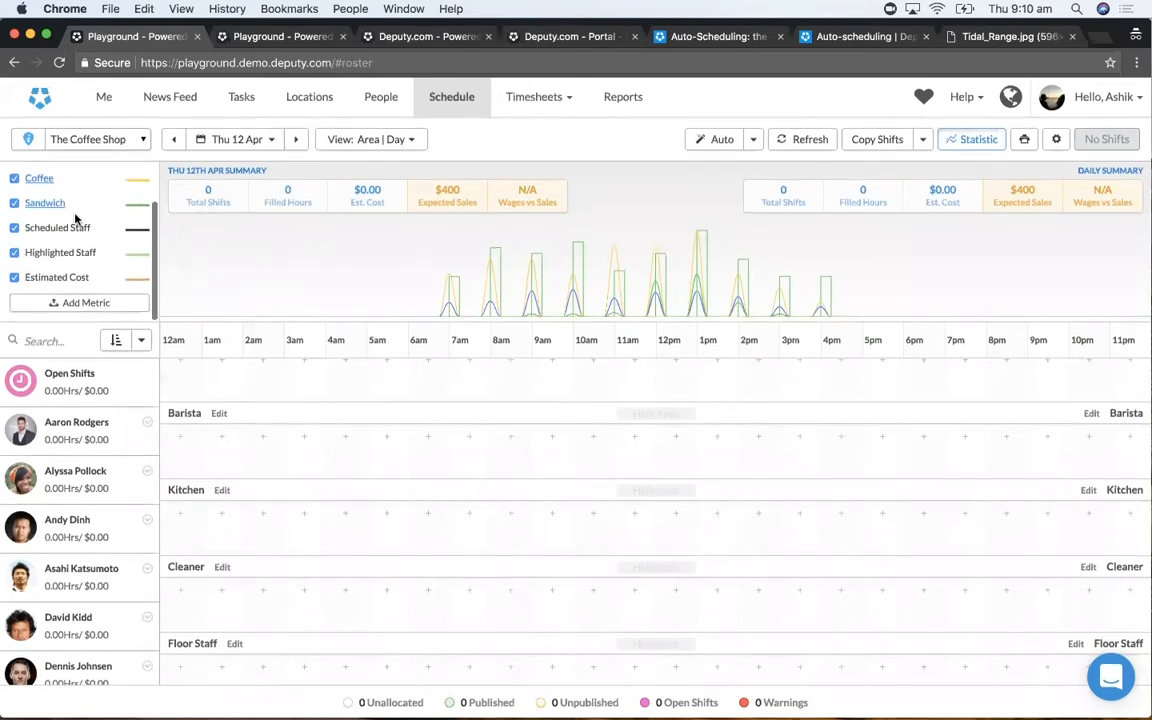
click(74, 305)
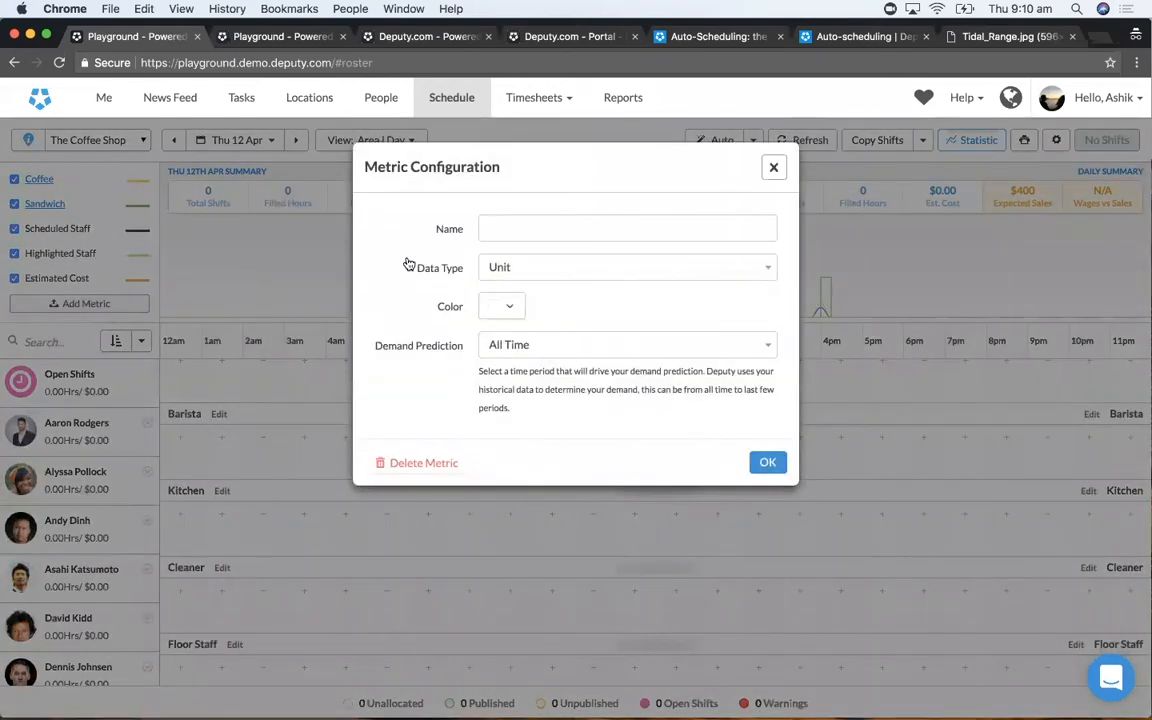
click(771, 167)
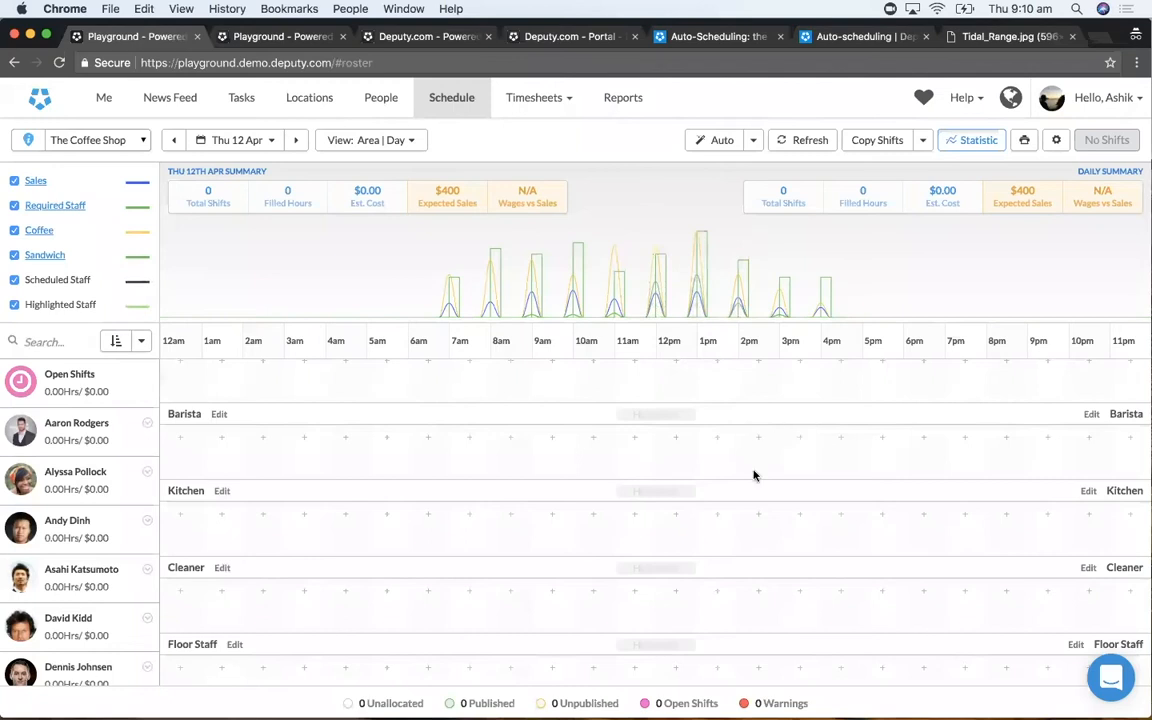
scroll(753, 478, up, 2)
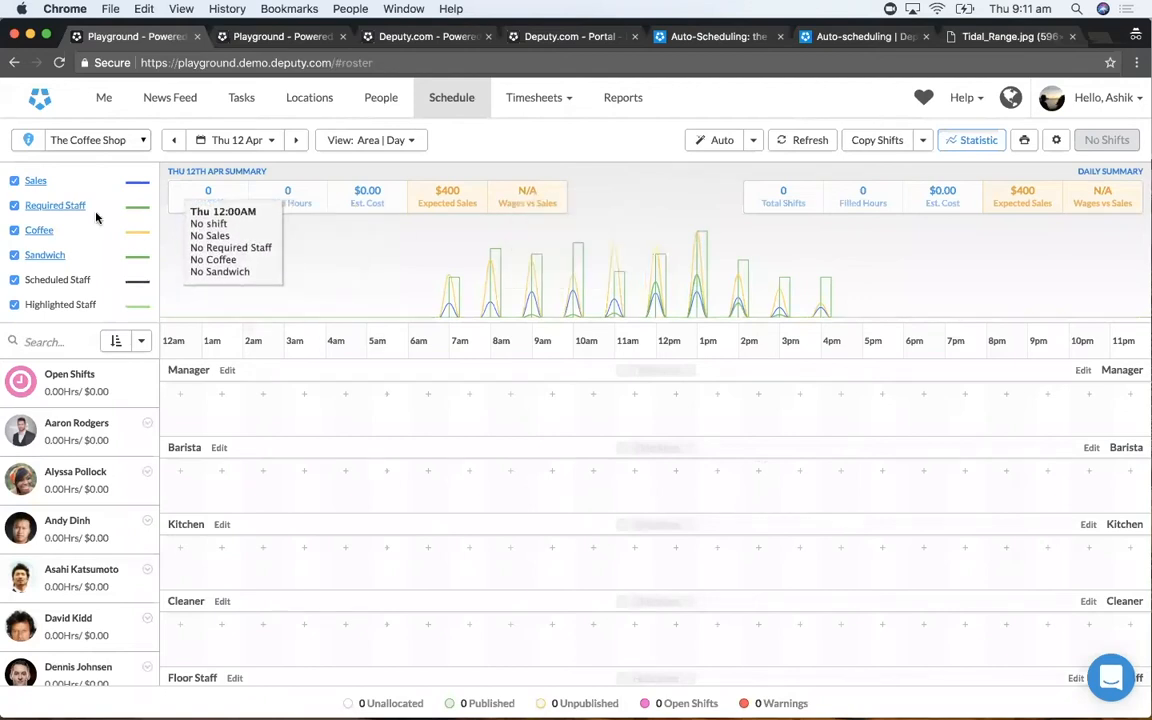
- Start configuring a new metric named Muffin and give it a muted blue color
scroll(89, 270, down, 2)
scroll(89, 270, down, 1)
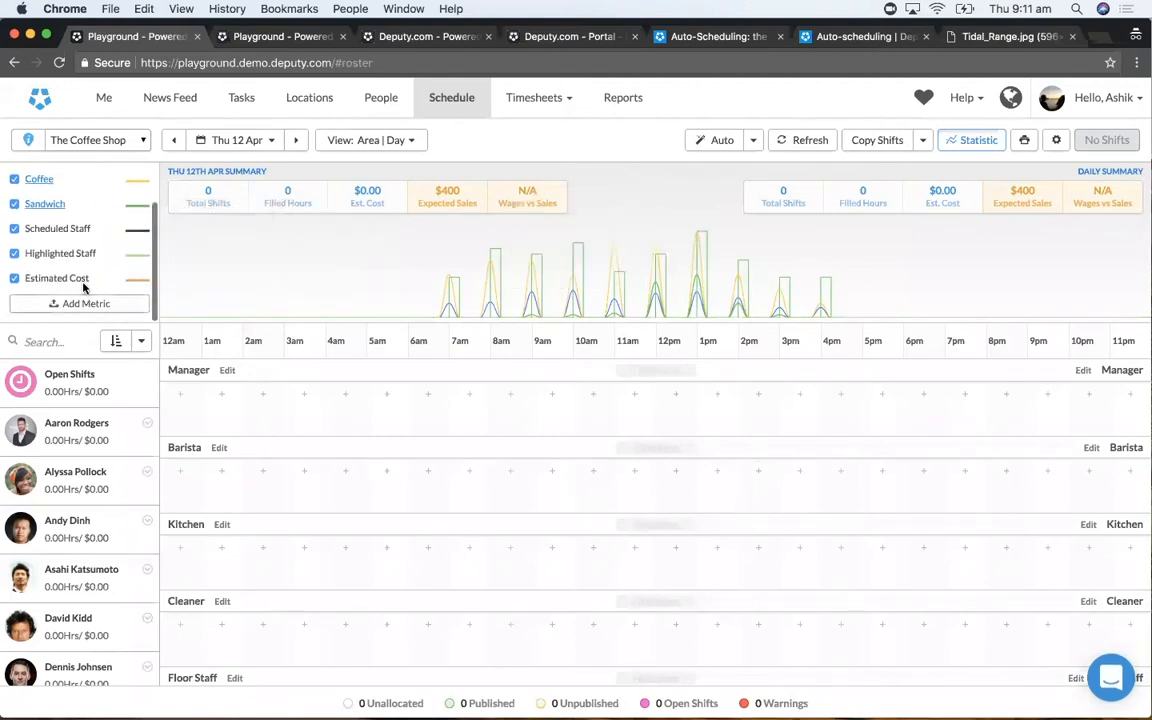
click(79, 304)
click(544, 229)
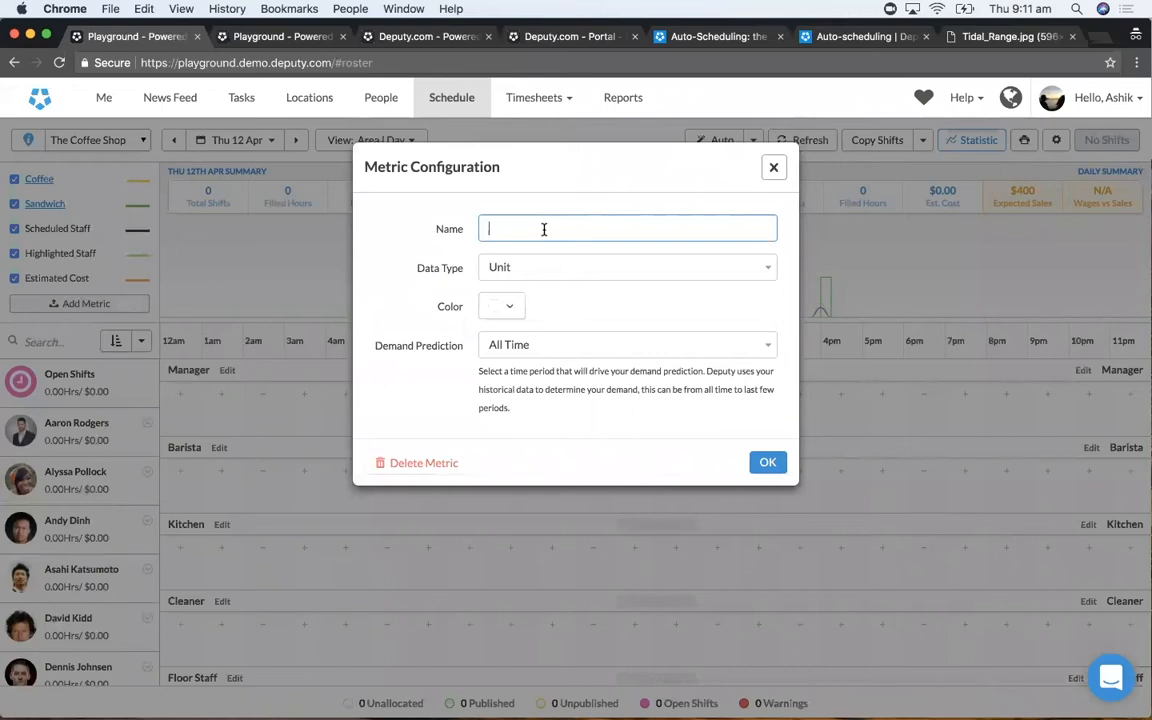
text(Muffin)
click(503, 307)
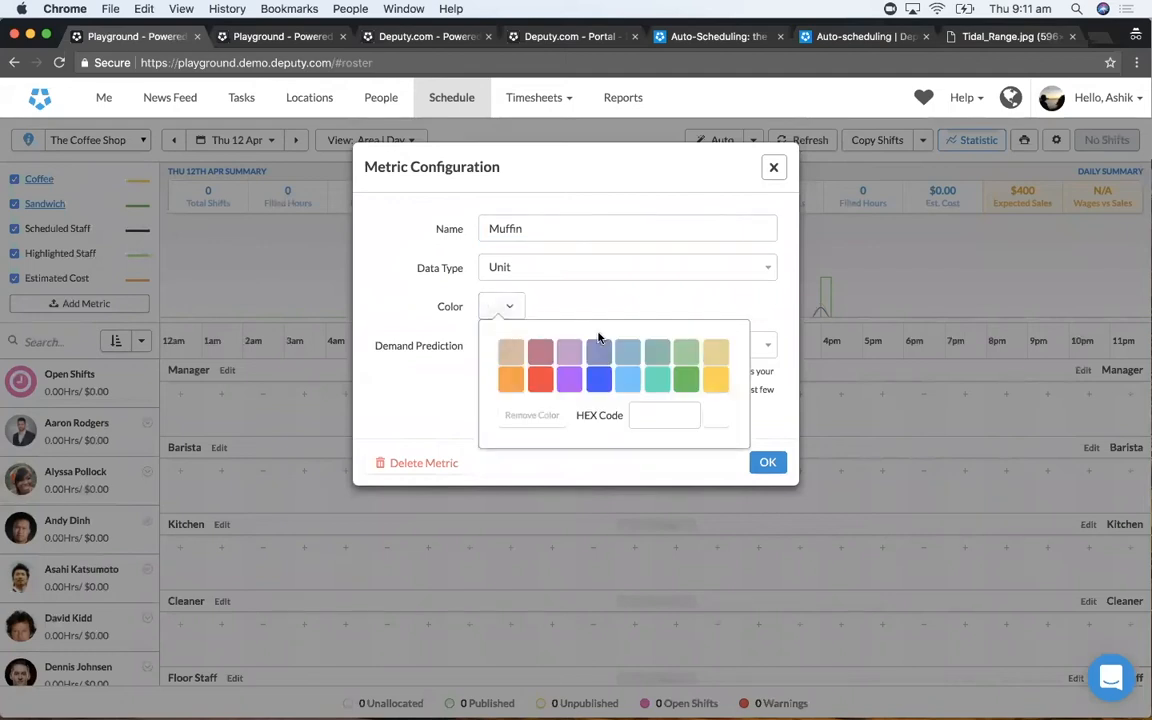
click(598, 350)
click(507, 306)
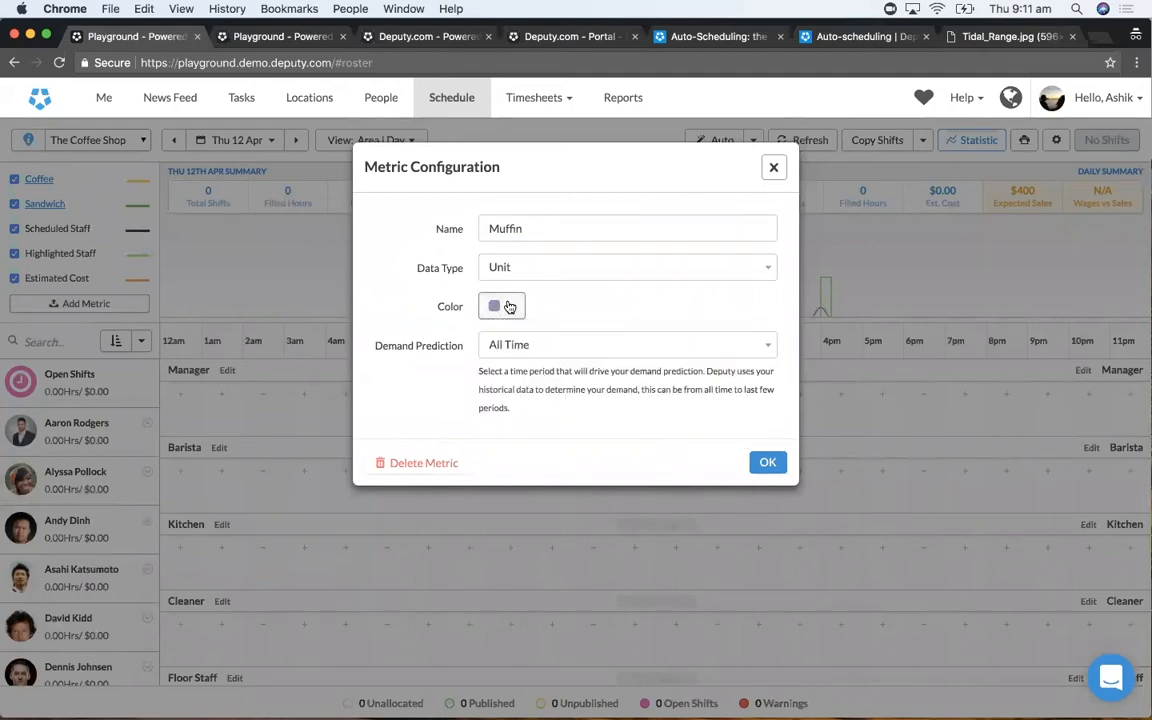
- Try the Last 2 Periods, Same Period Last Year and All Time demand predictions for the Muffin metric, and close its configuration without saving
click(550, 347)
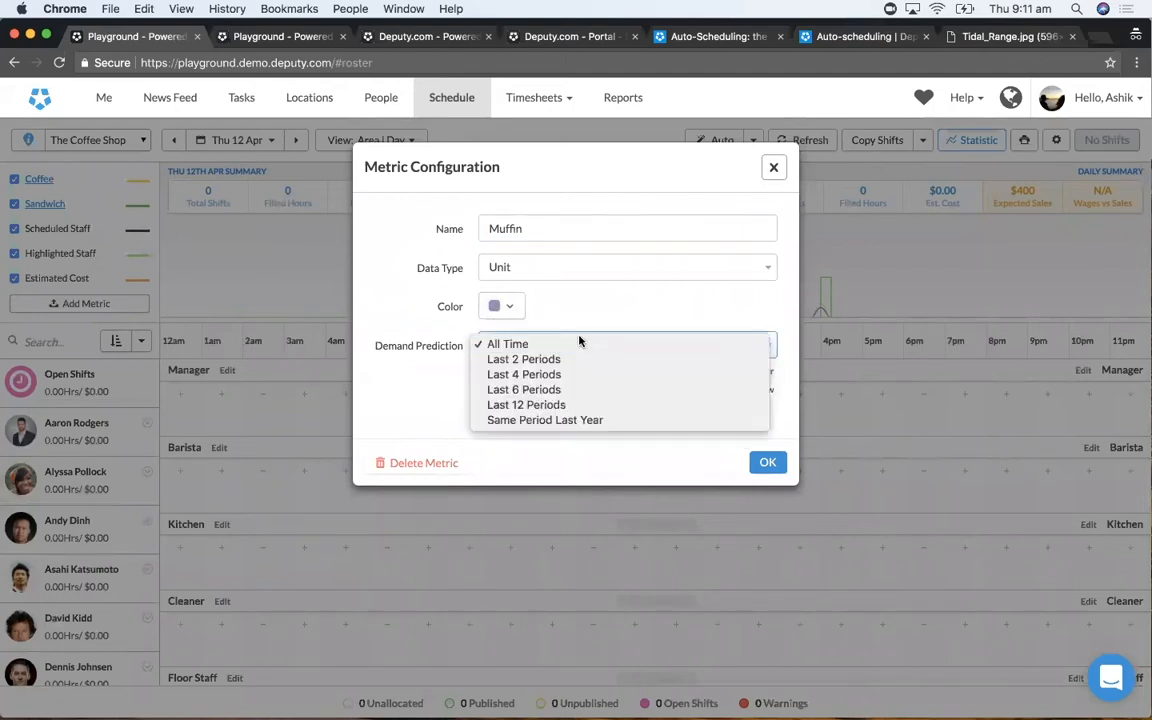
click(616, 325)
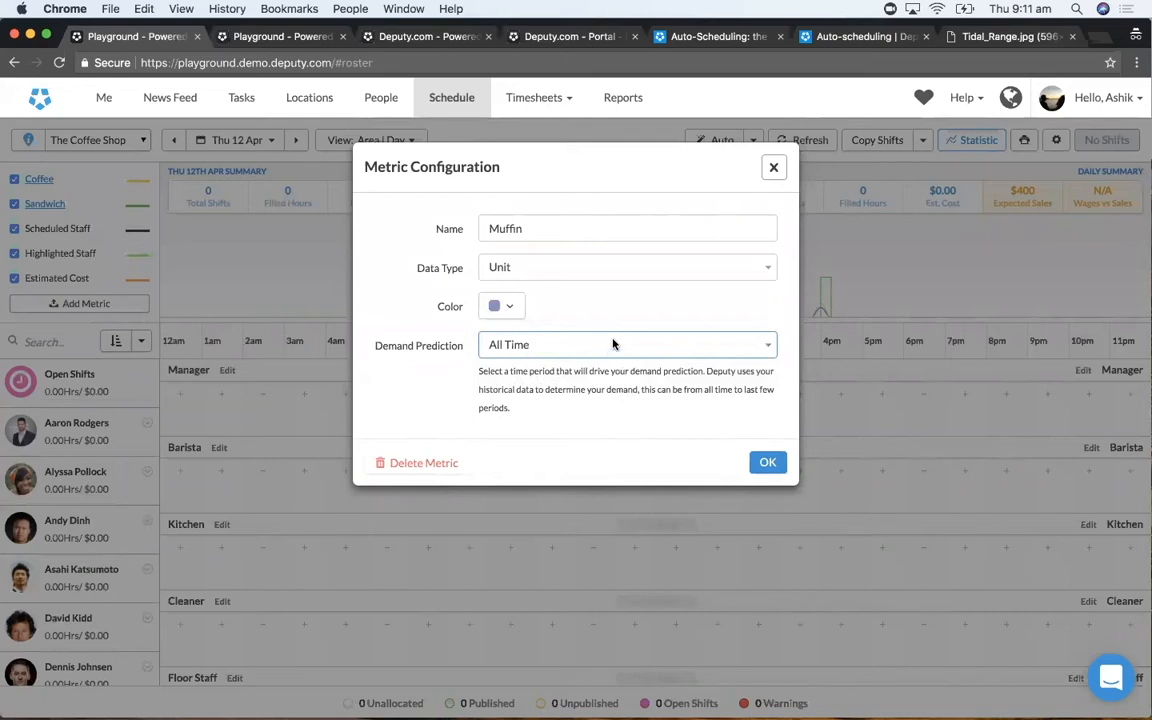
click(611, 345)
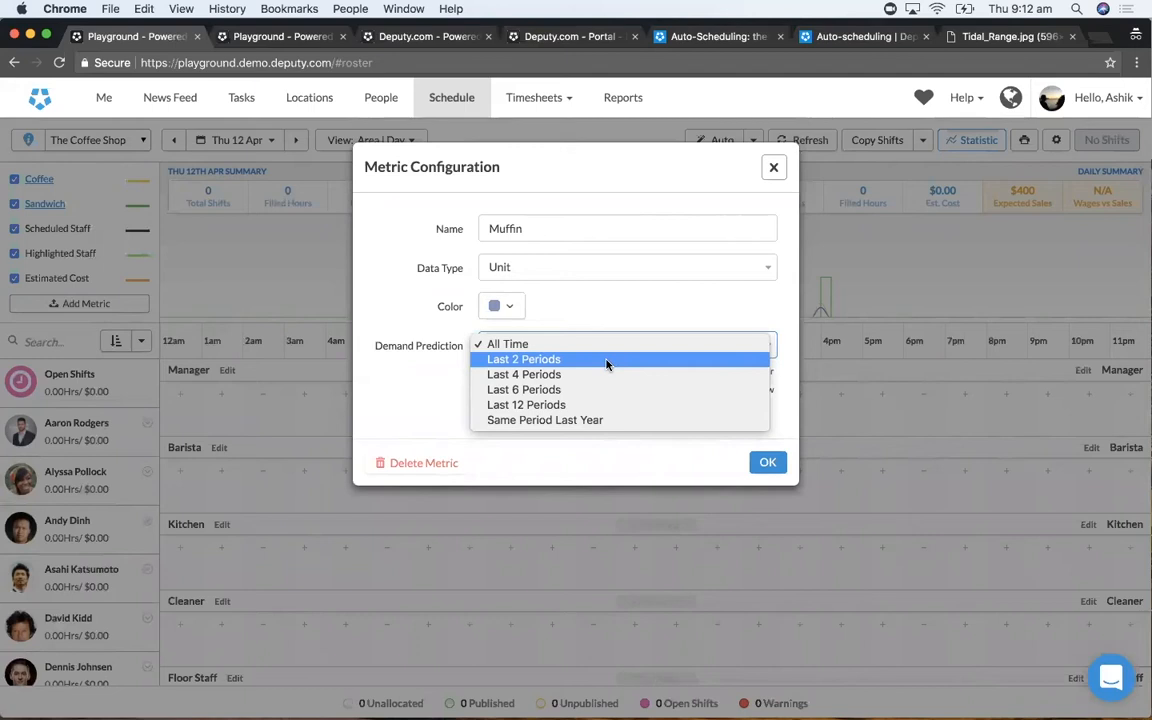
click(606, 364)
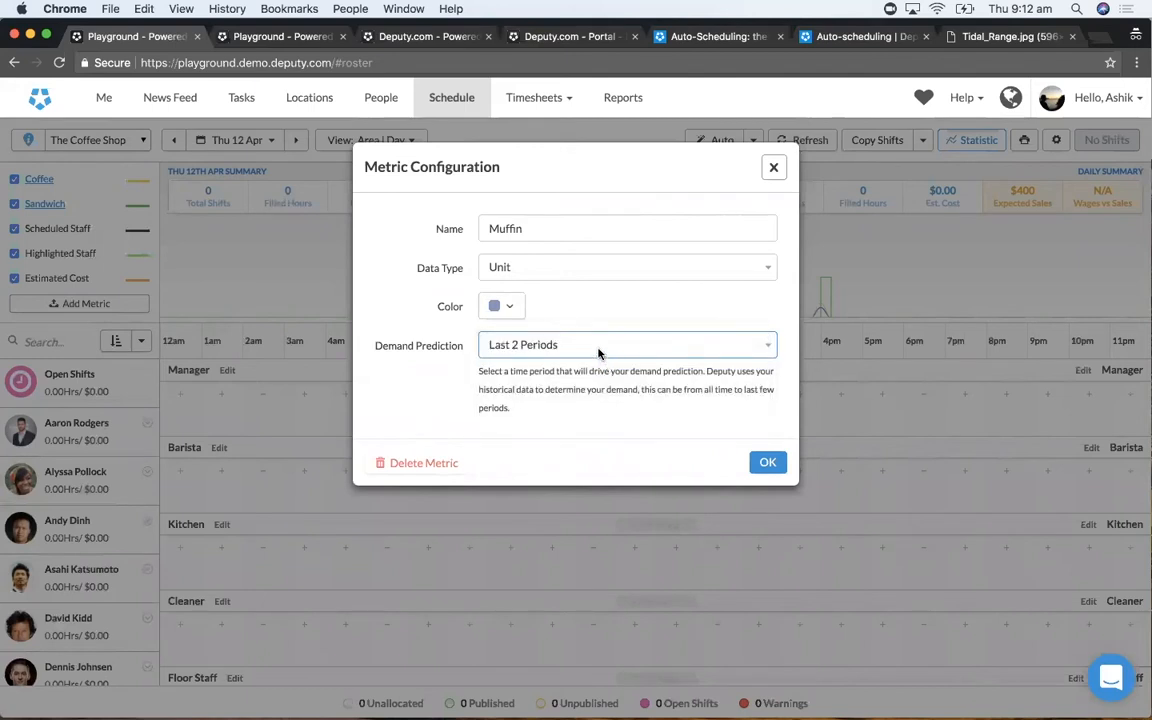
click(597, 356)
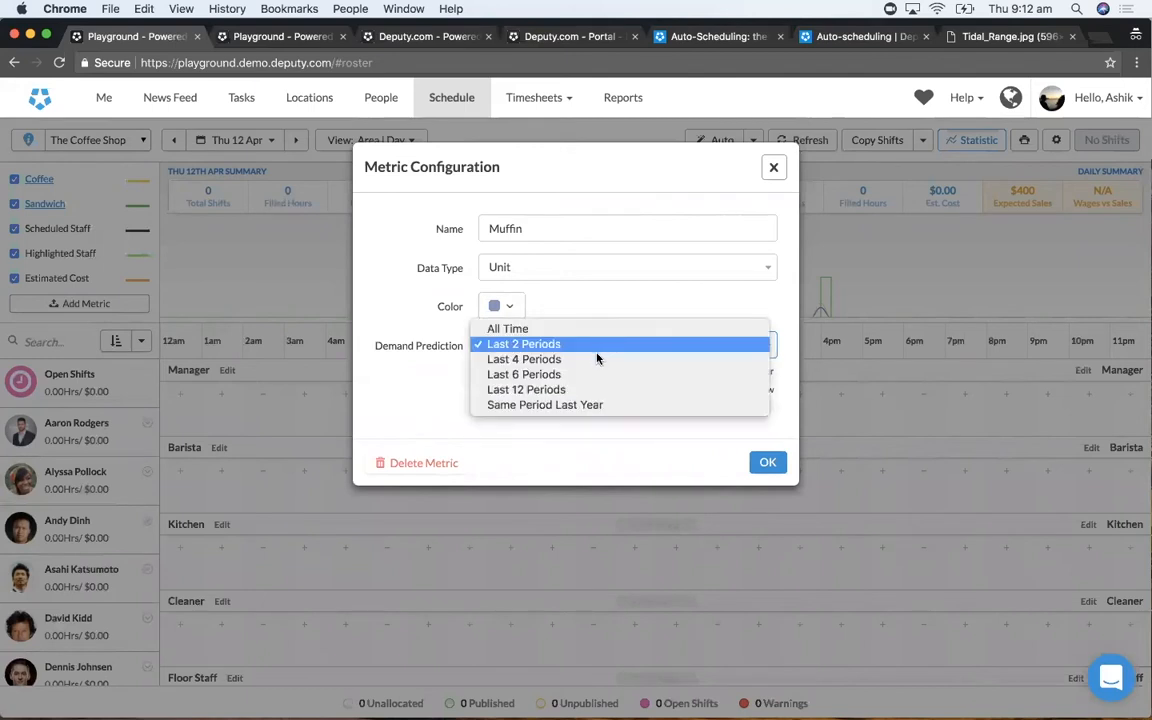
click(603, 405)
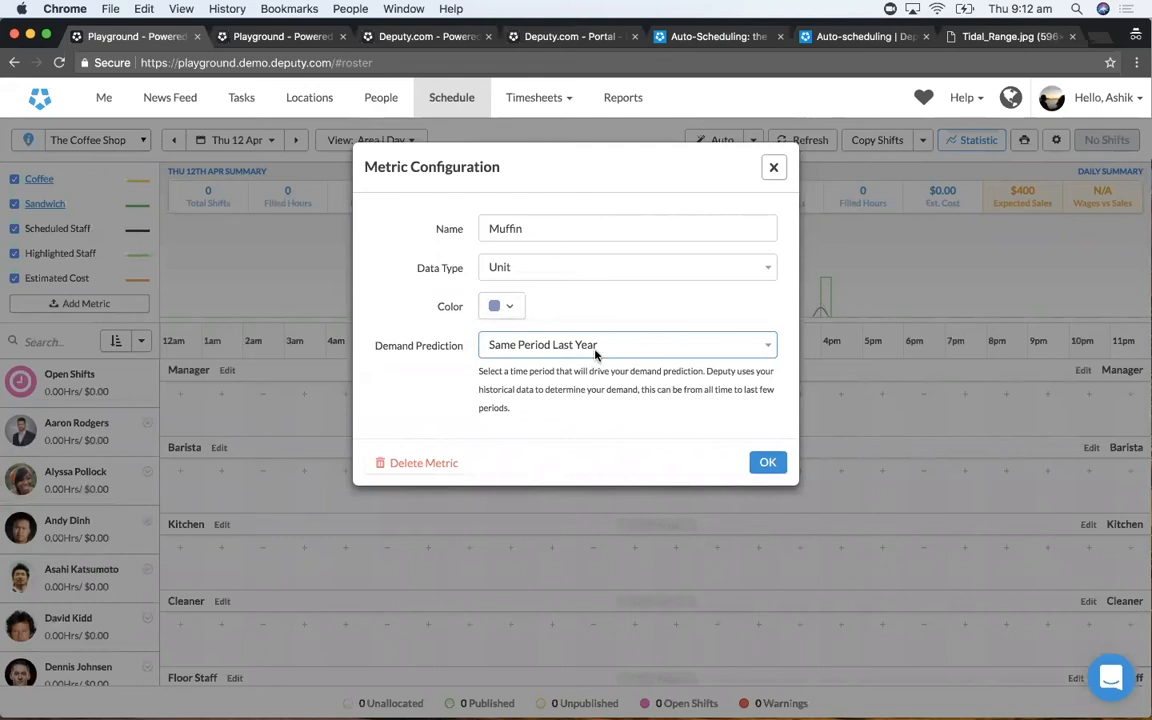
click(596, 352)
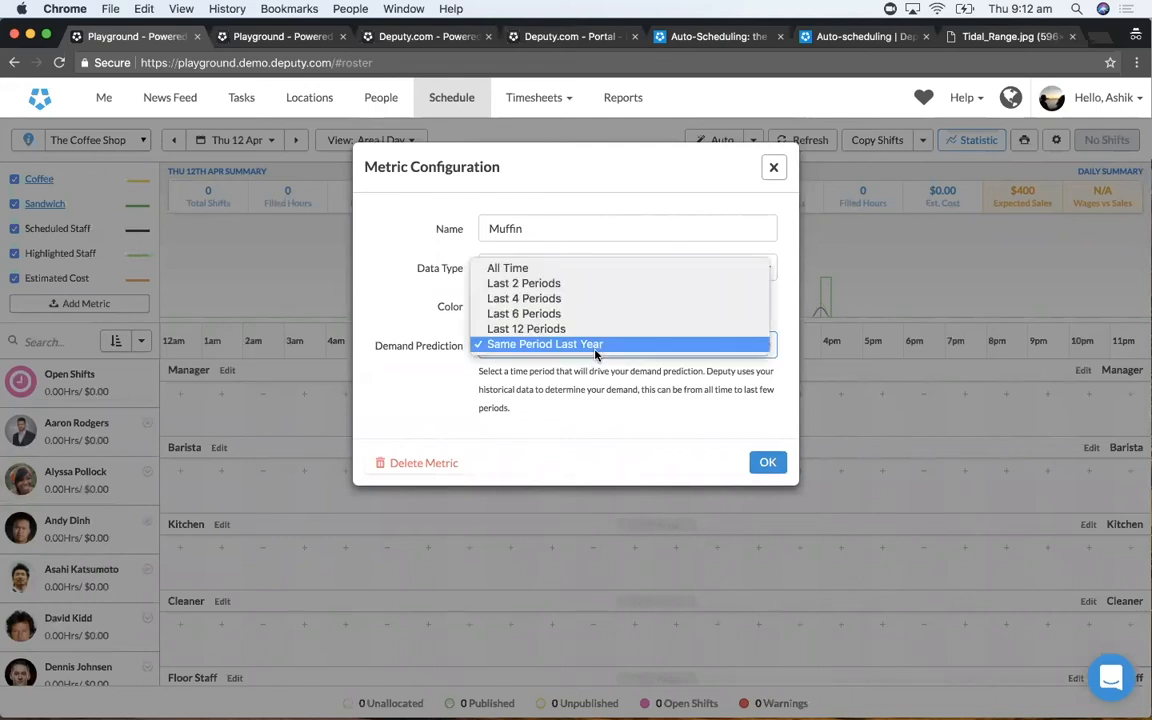
click(592, 273)
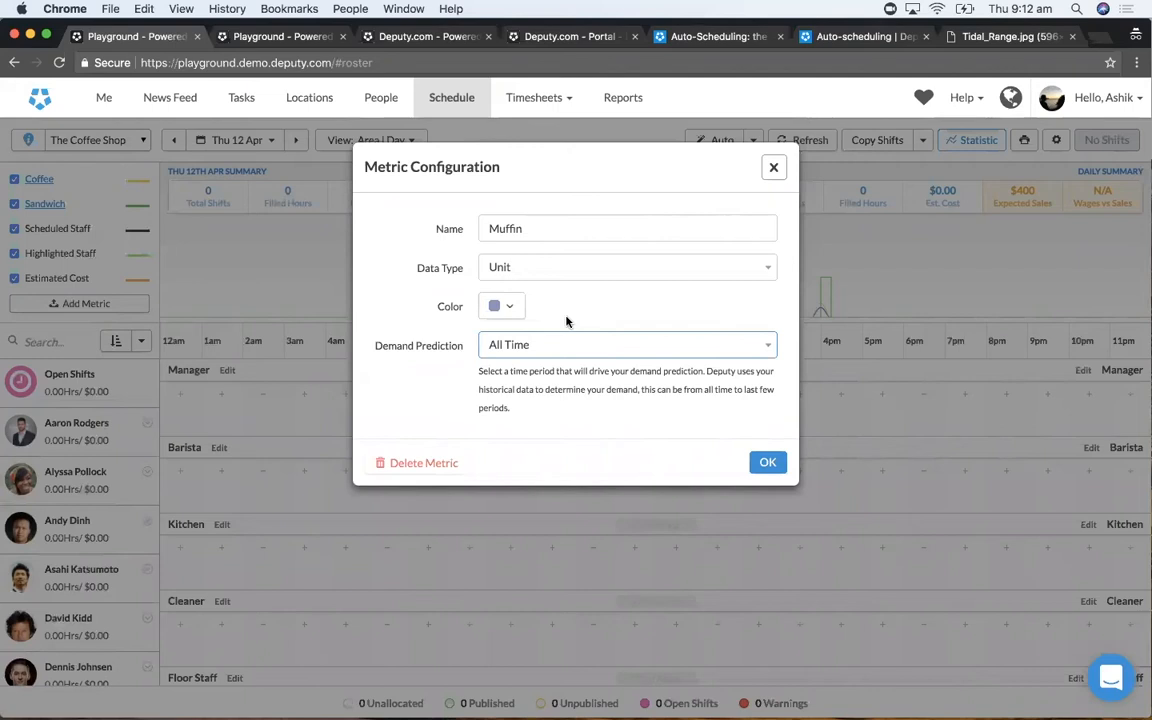
click(559, 352)
click(559, 360)
click(774, 170)
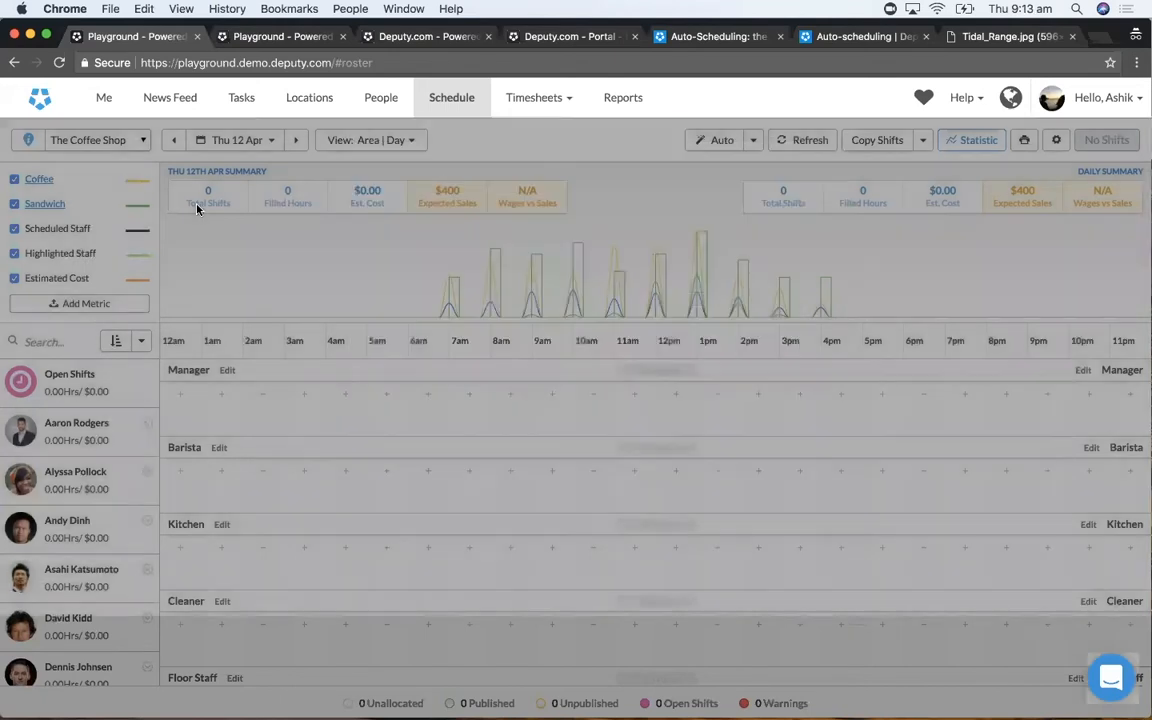
- Open the Sandwich metric's data for Thu 12 Apr and bulk update it, trying a 30% increase before applying a 100% increase
click(40, 204)
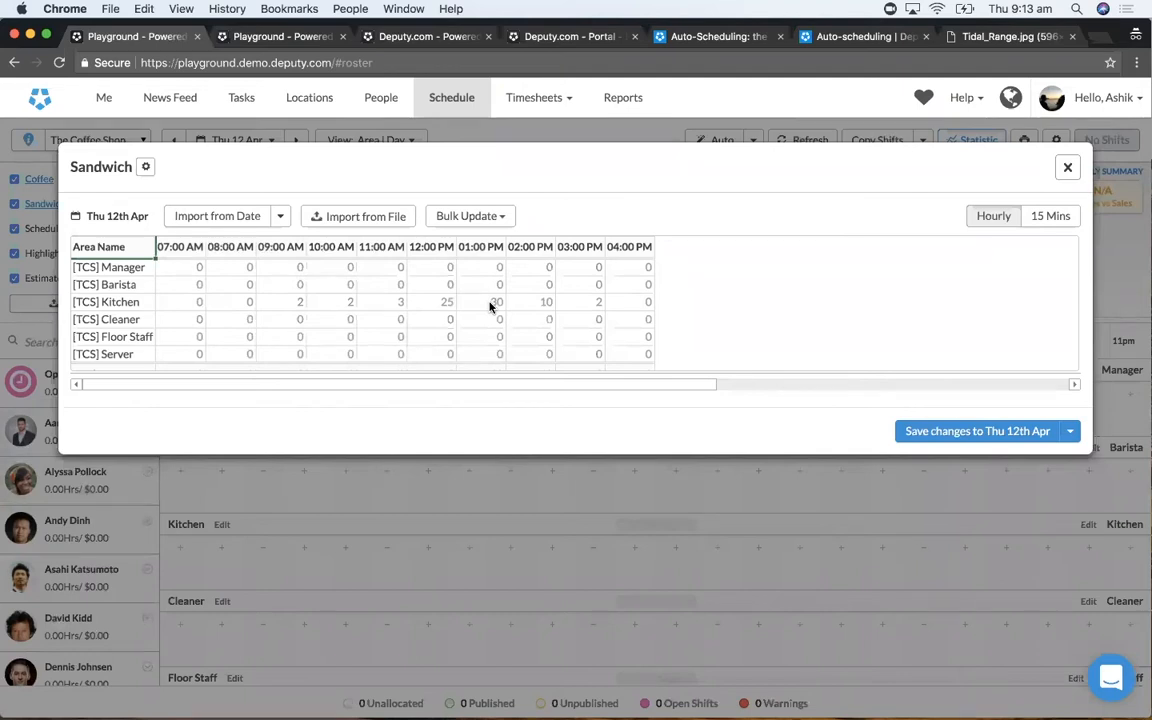
click(477, 221)
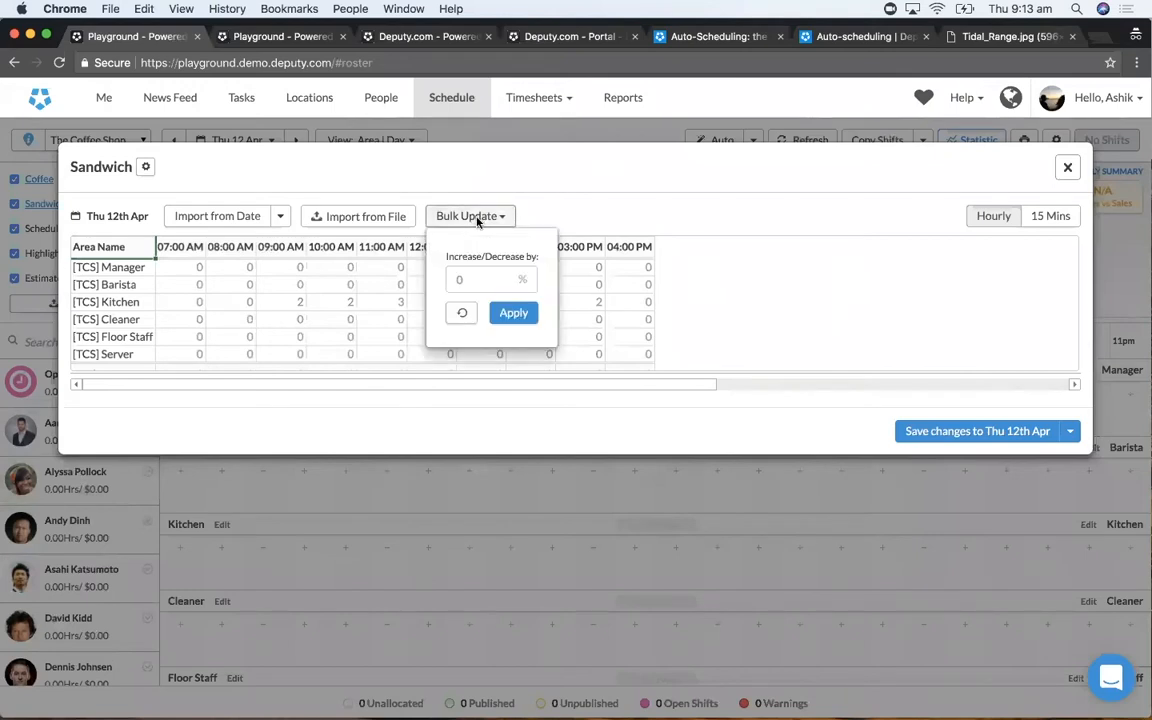
click(477, 276)
text(30)
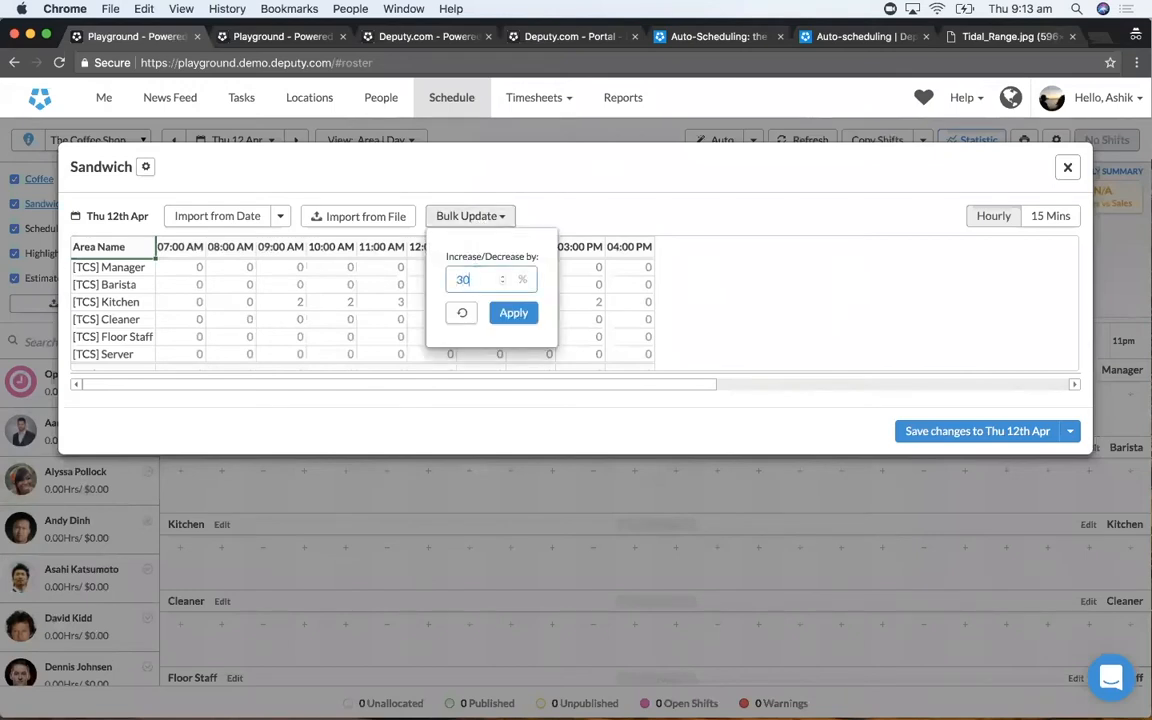
click(509, 318)
key(BackSpace)
text(100)
click(516, 316)
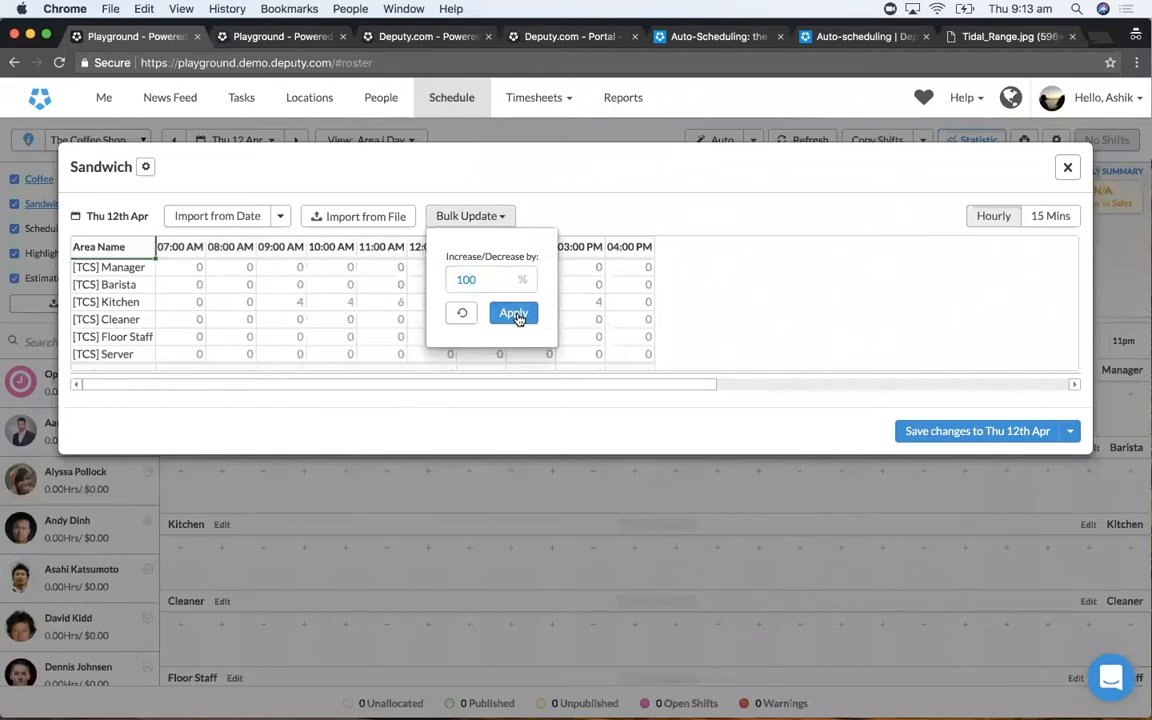
click(470, 217)
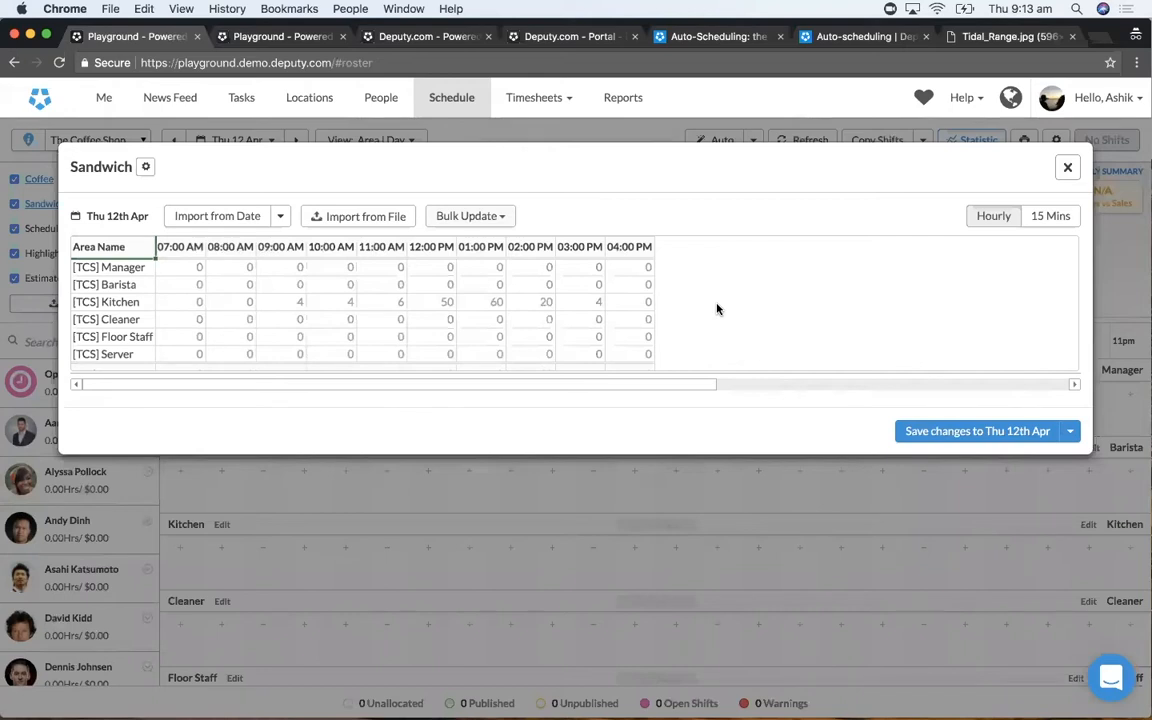
- Look over the Sandwich data's import choices, including averages of last week, 2 weeks and 6 weeks, and dates back to November 2017
click(283, 217)
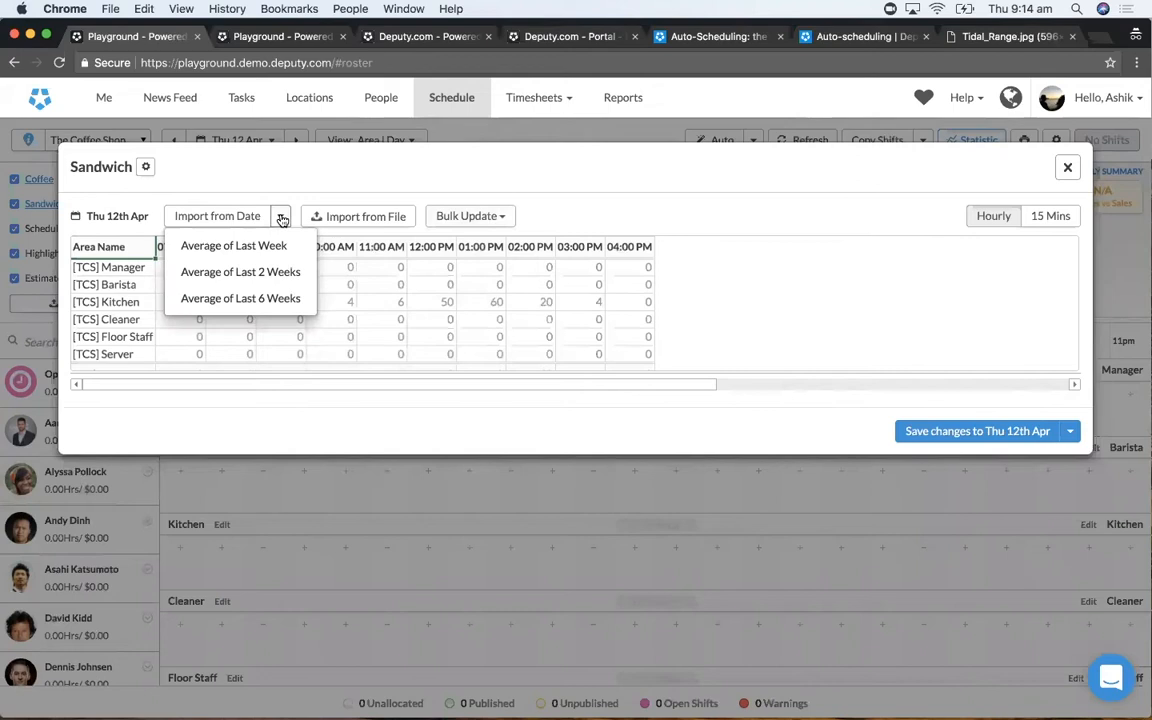
click(252, 218)
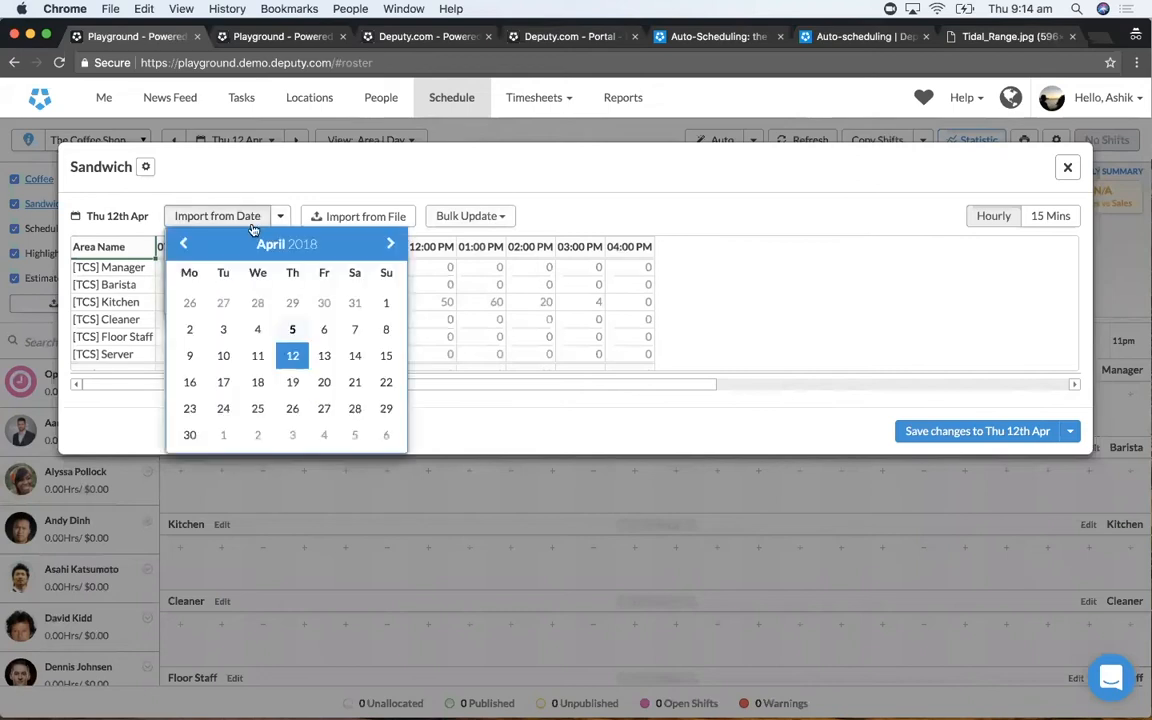
click(183, 244)
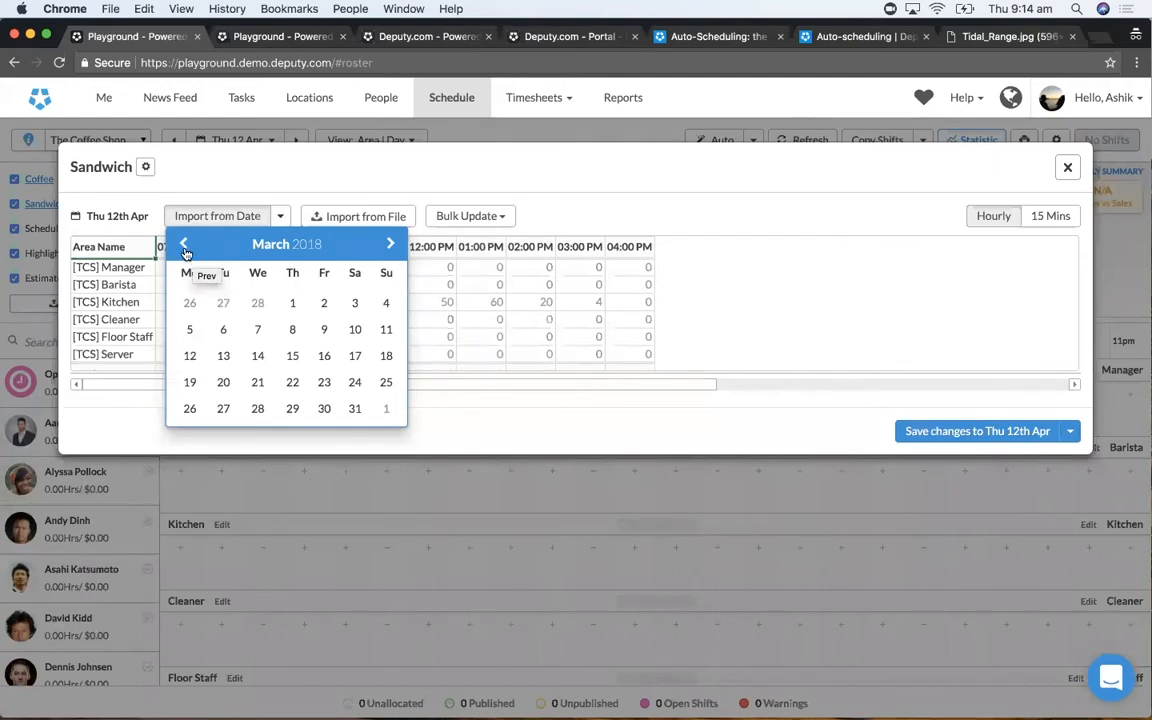
click(184, 245)
click(184, 245)
click(184, 245)
click(184, 245)
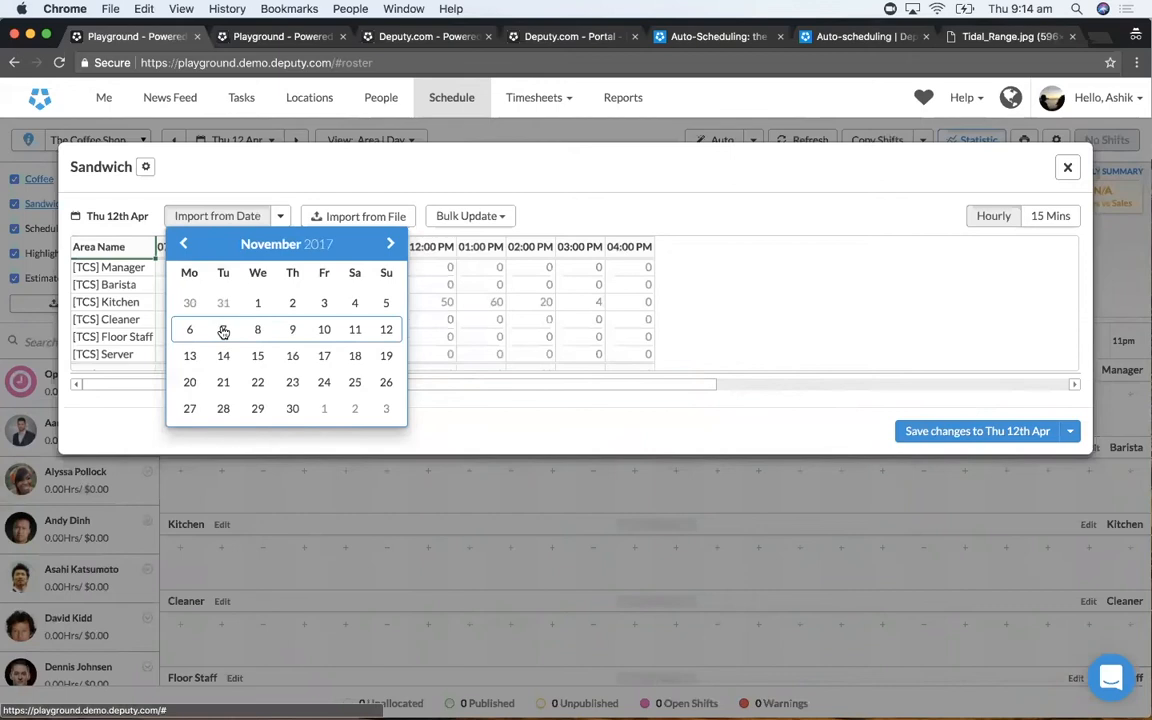
click(240, 180)
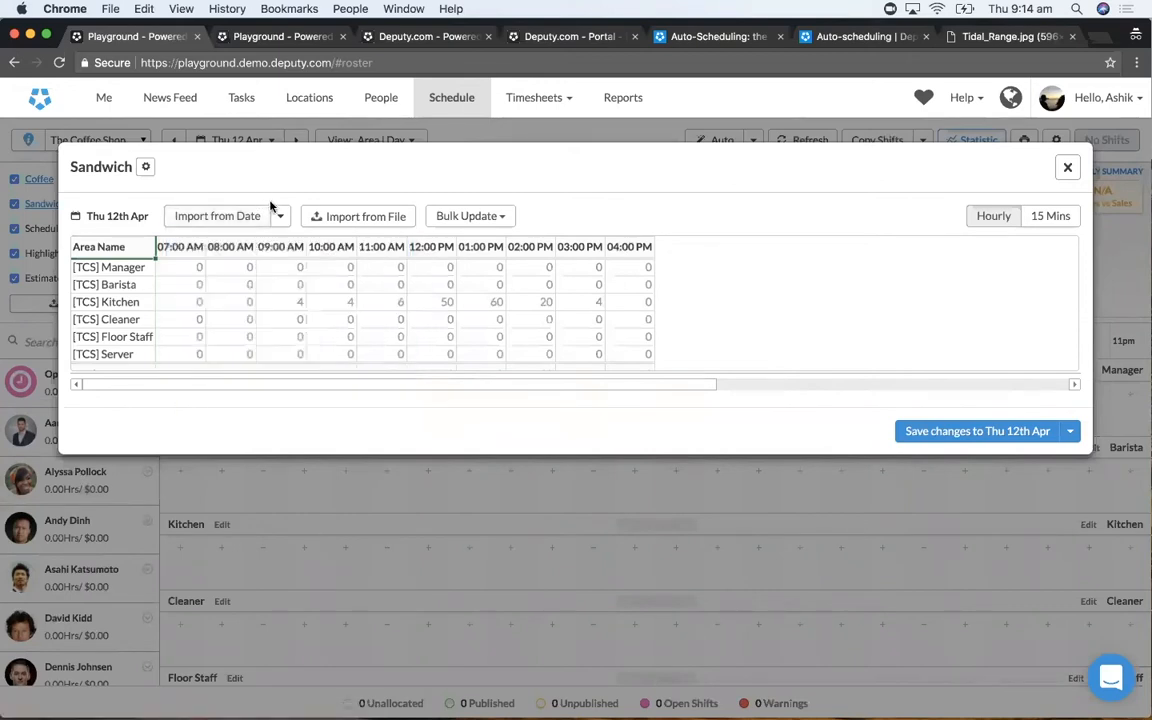
click(283, 218)
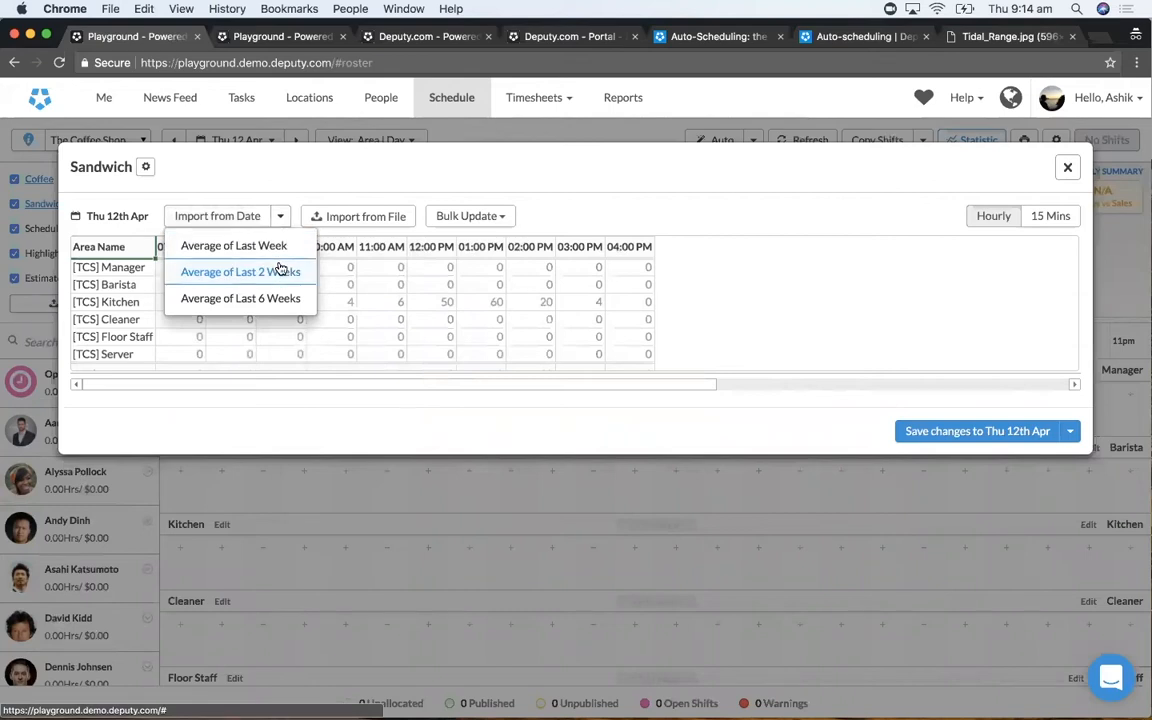
click(317, 186)
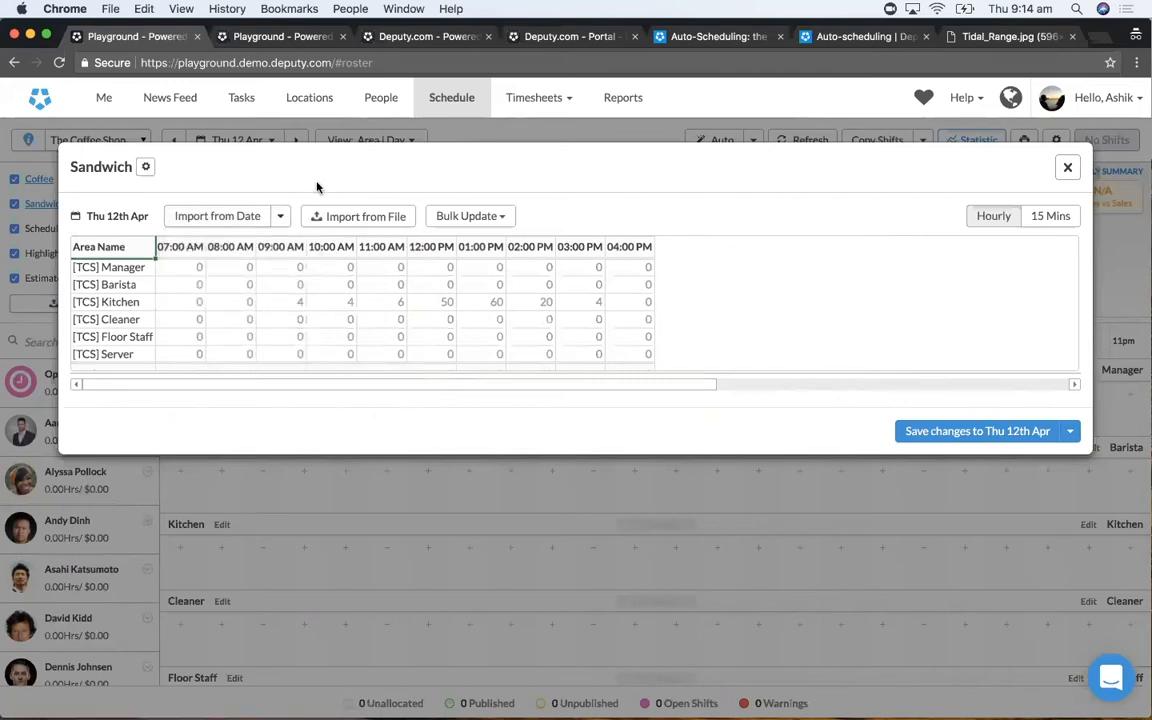
- Try manually changing the Kitchen's 9:00 AM Sandwich value for Thu 12 Apr to 6
click(285, 303)
text(6)
click(343, 305)
click(395, 309)
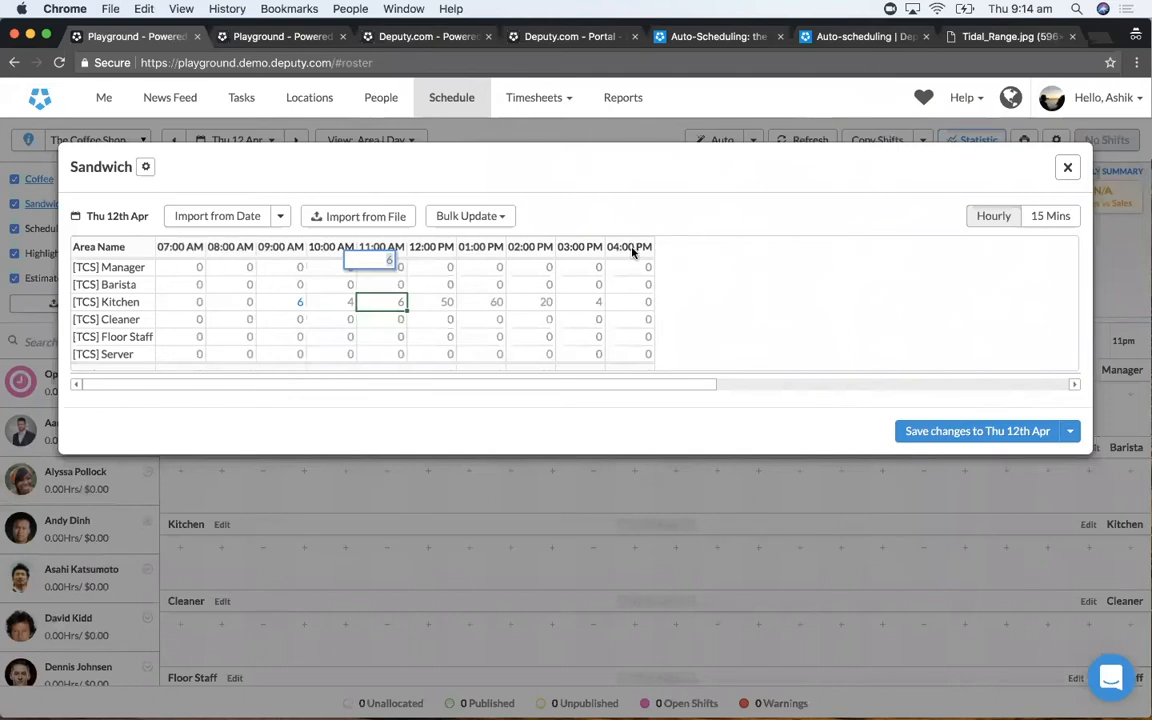
- View The Coffee Shop location's scheduling settings, including its open and close times, and return to the schedule
click(303, 111)
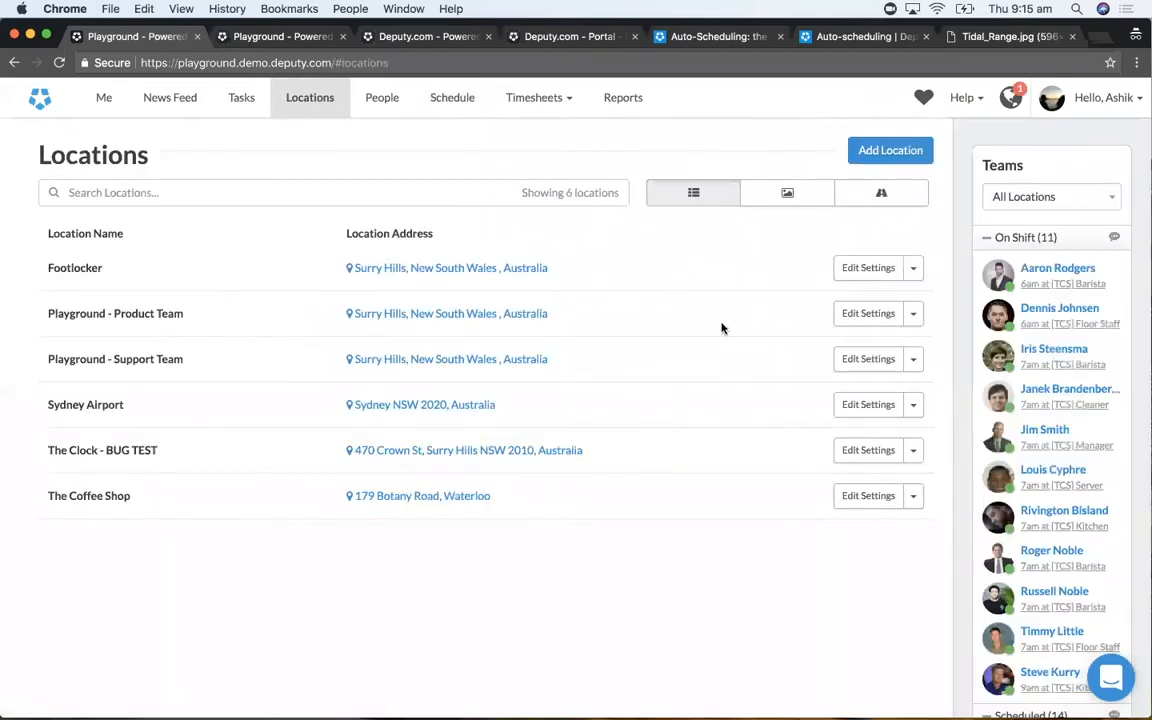
click(856, 500)
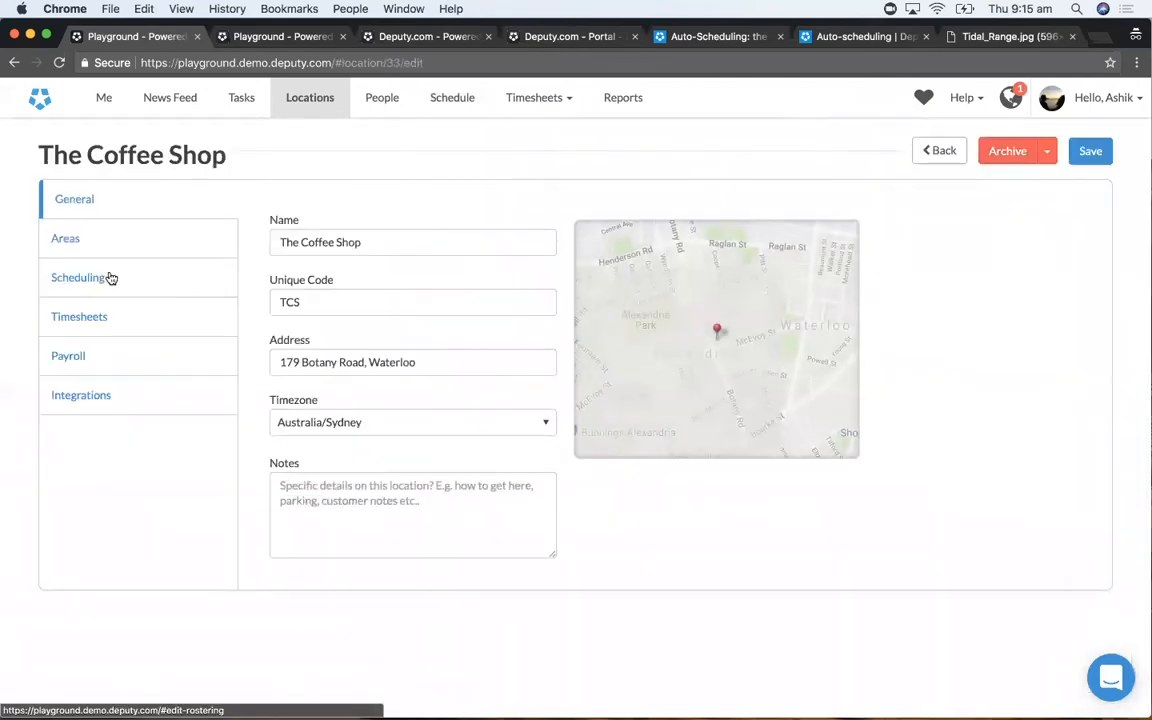
click(108, 276)
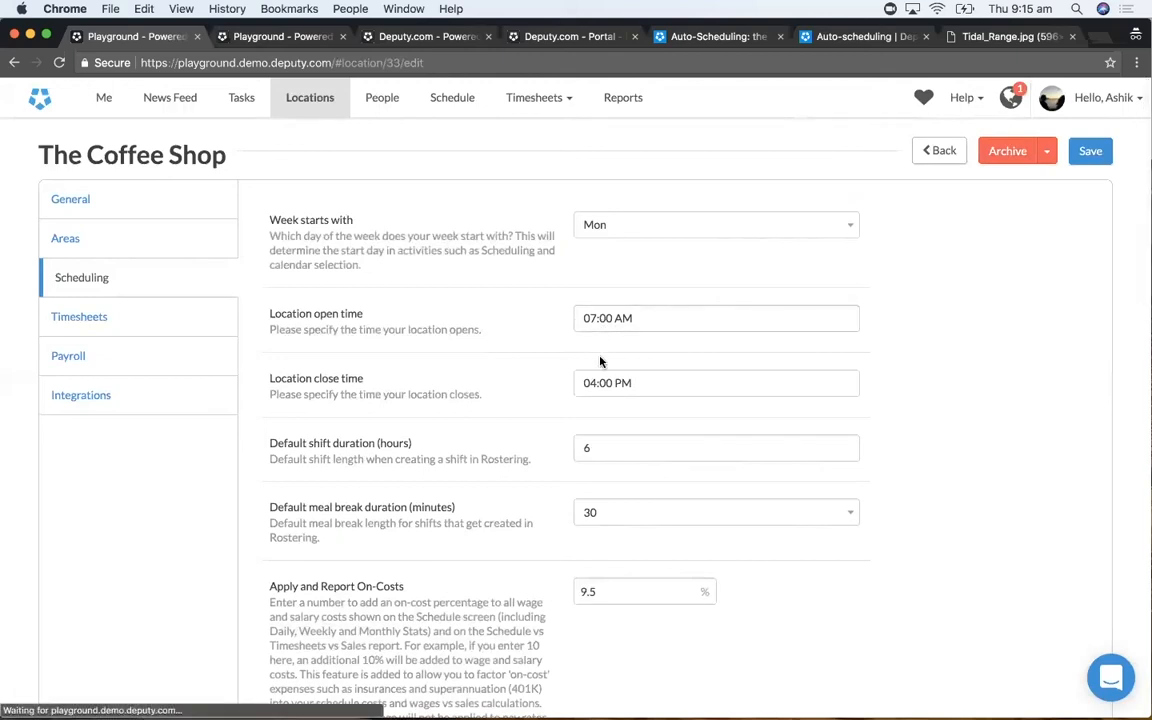
click(447, 97)
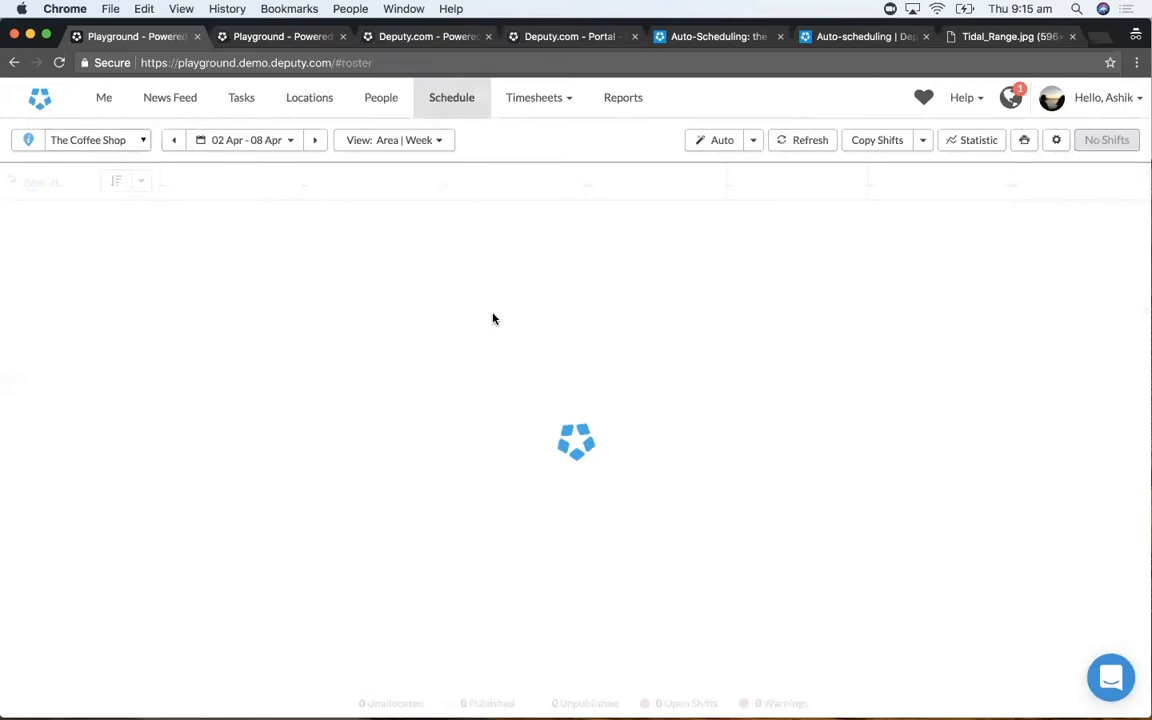
- Switch to the second Playground browser tab and examine the 09 Apr - 15 Apr shifts across all areas
click(262, 37)
scroll(760, 490, down, 5)
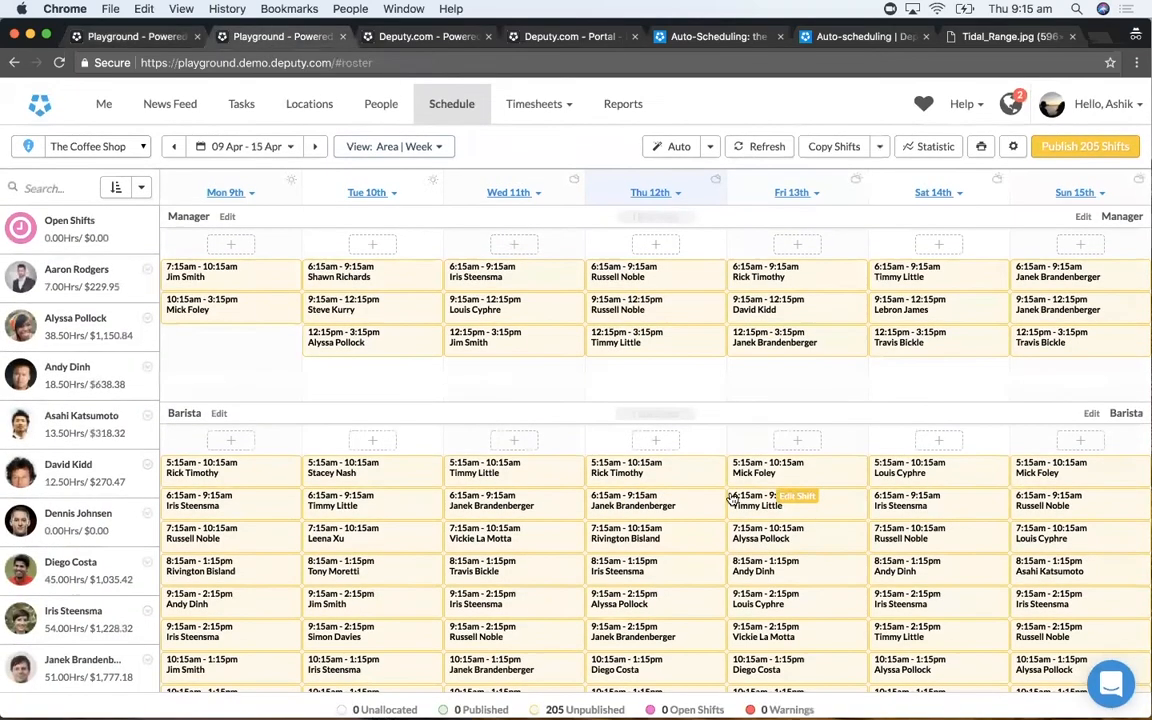
scroll(733, 497, down, 10)
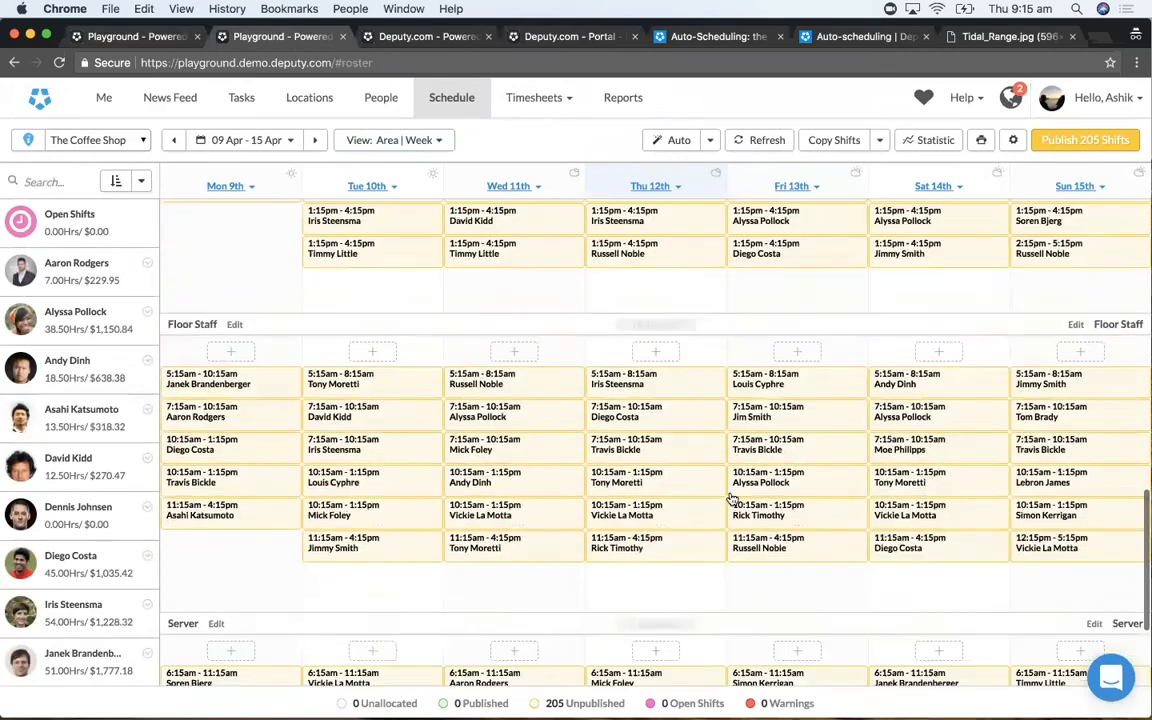
scroll(733, 497, up, 15)
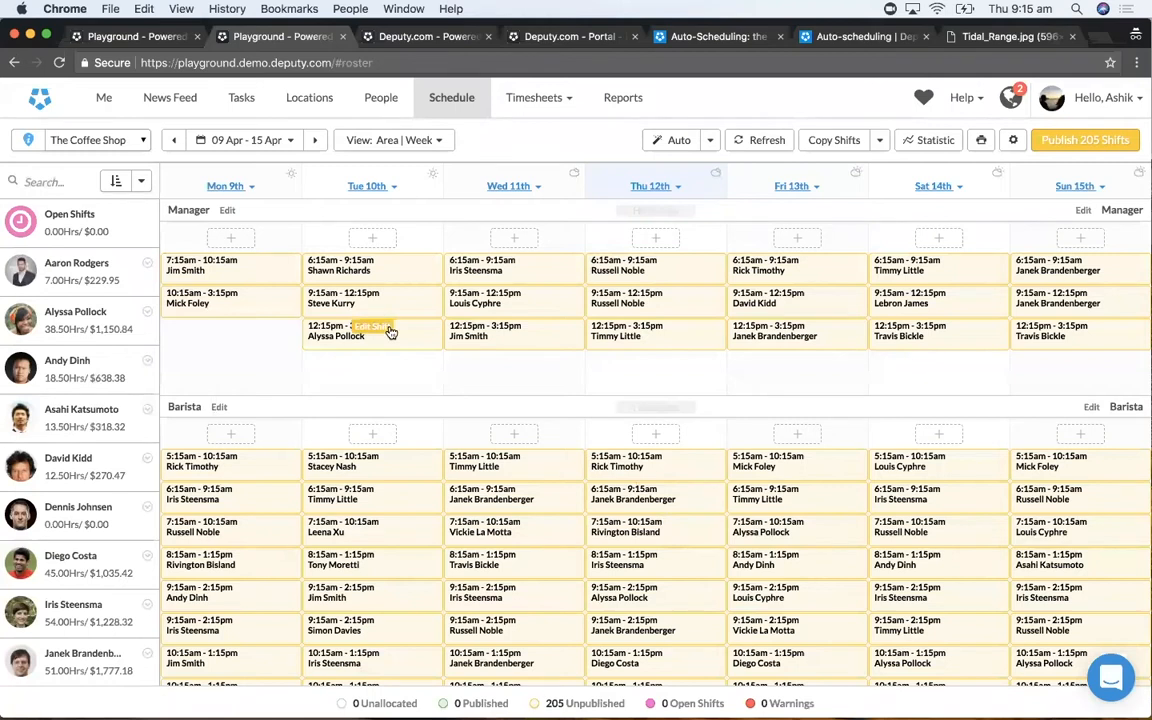
- Return to the first Playground browser tab, move to the 09 Apr - 15 Apr week and open the Thu 12 Apr day view
click(120, 36)
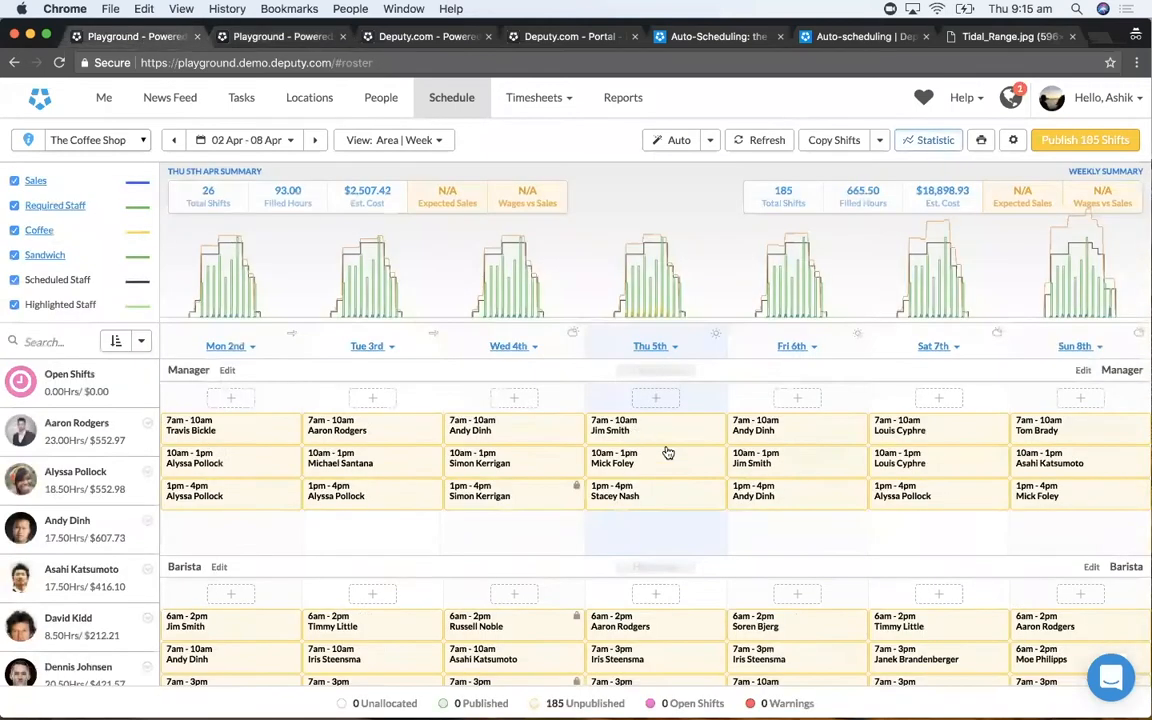
click(272, 144)
click(285, 140)
click(314, 140)
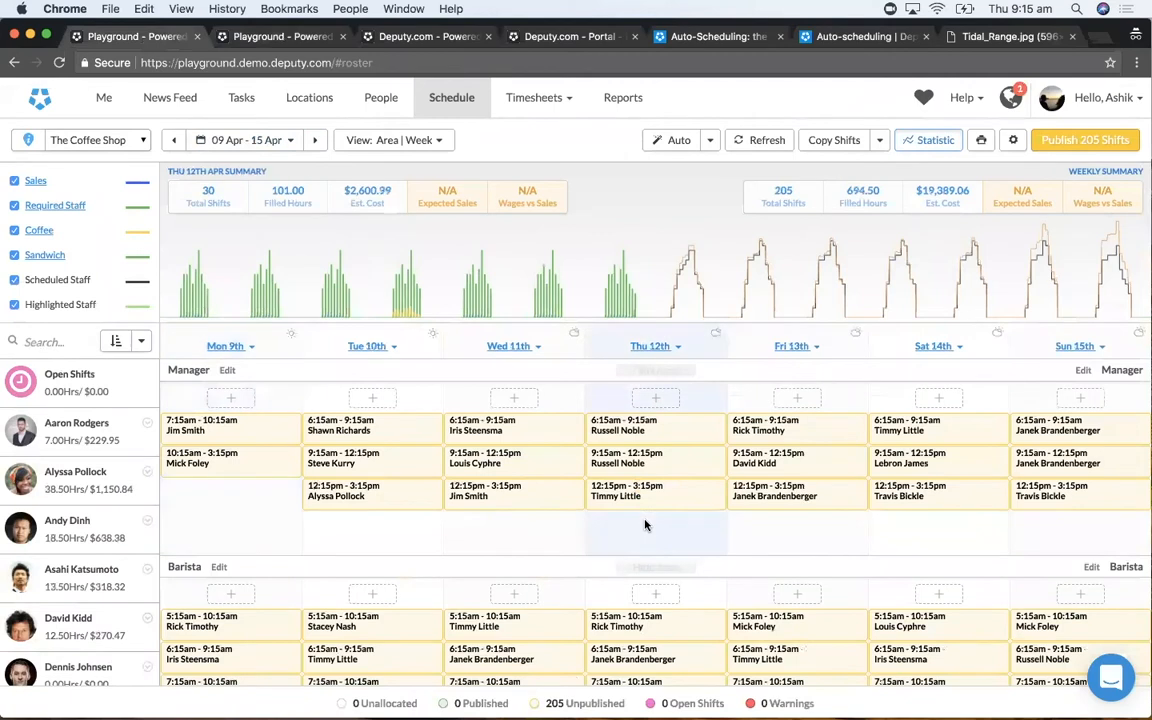
click(645, 525)
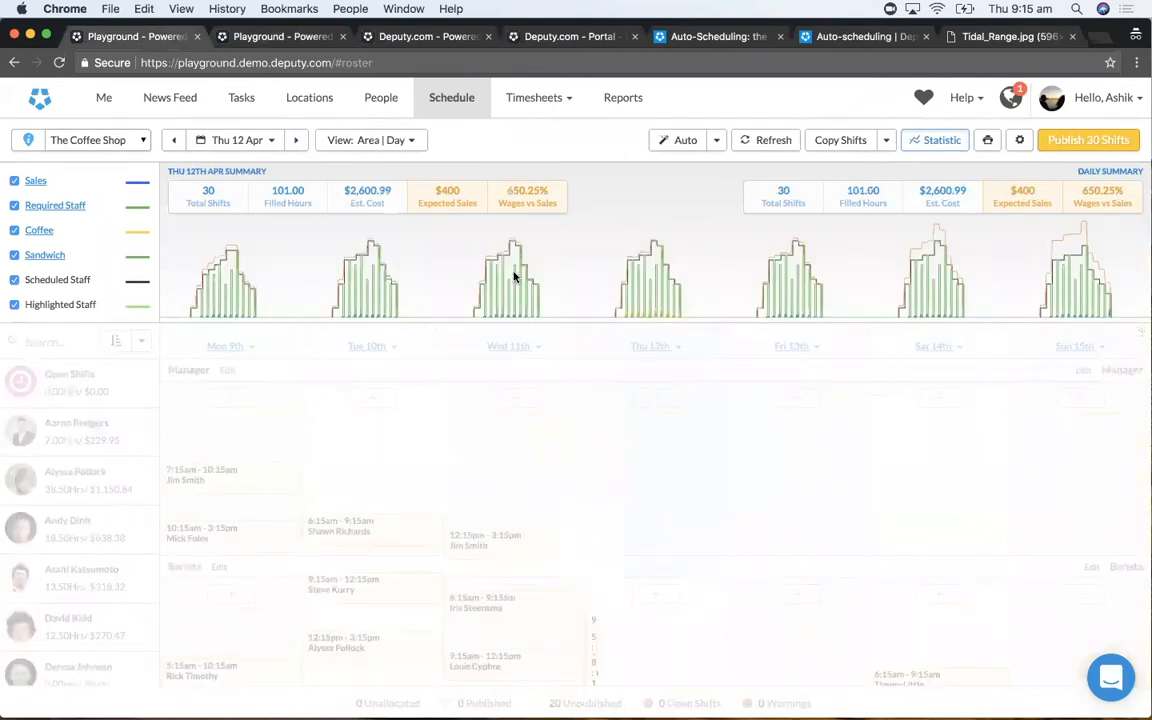
- Permanently delete all the shifts on Thu 12 Apr
click(1019, 140)
click(930, 248)
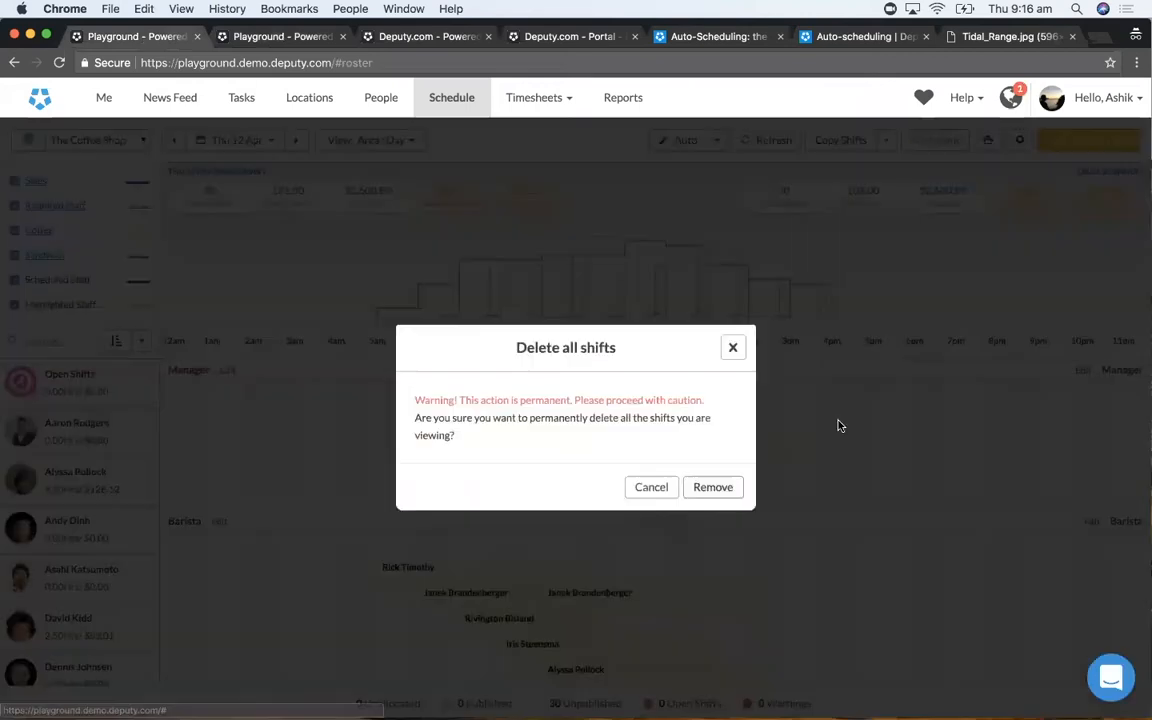
click(722, 486)
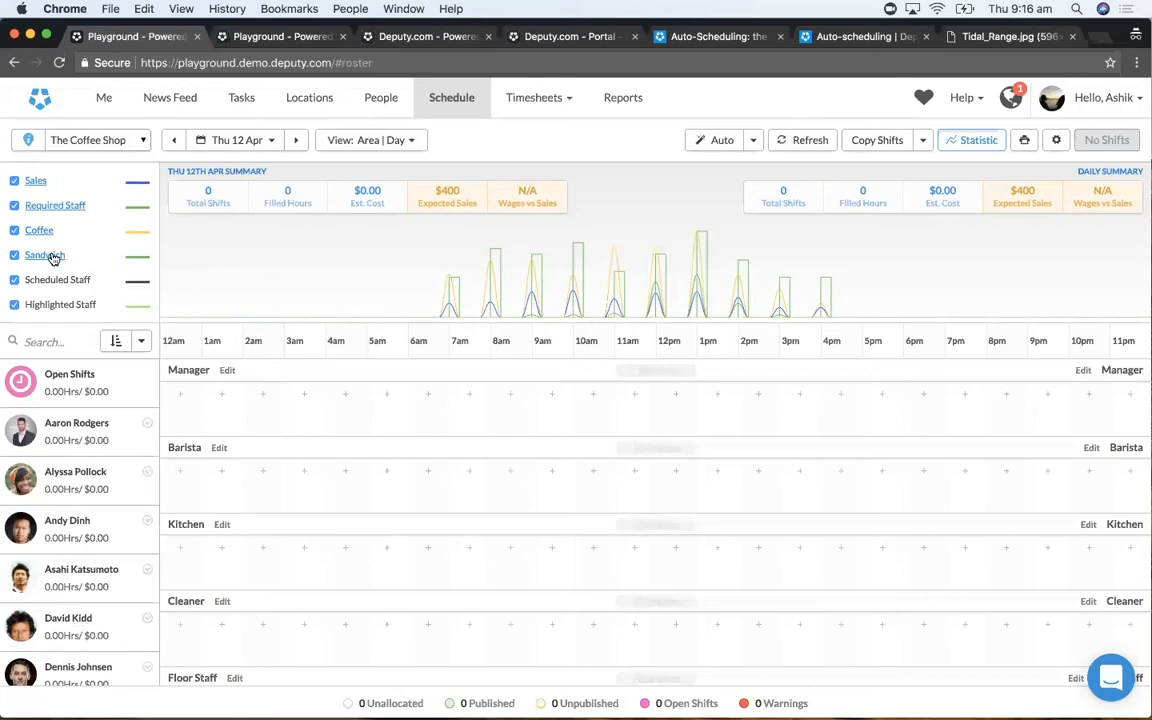
- Open the Demand Builder for Required Staff and set the demand ratios to every 10 Coffee and every 5 Sandwich
click(63, 206)
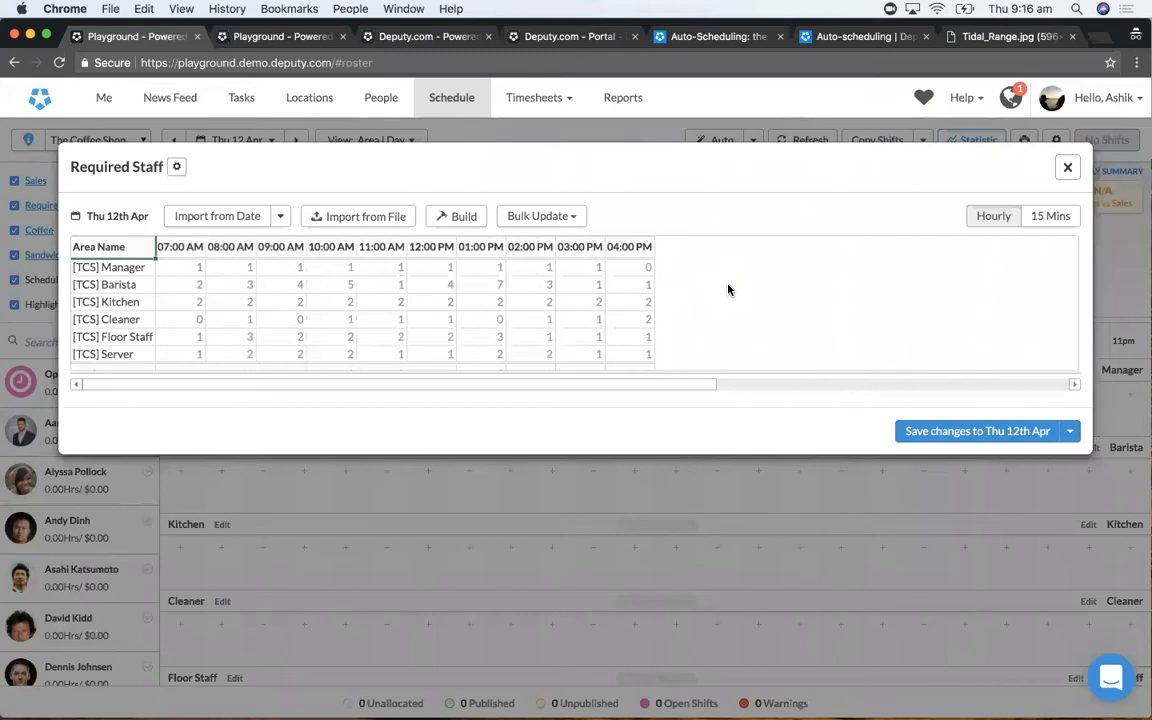
click(458, 218)
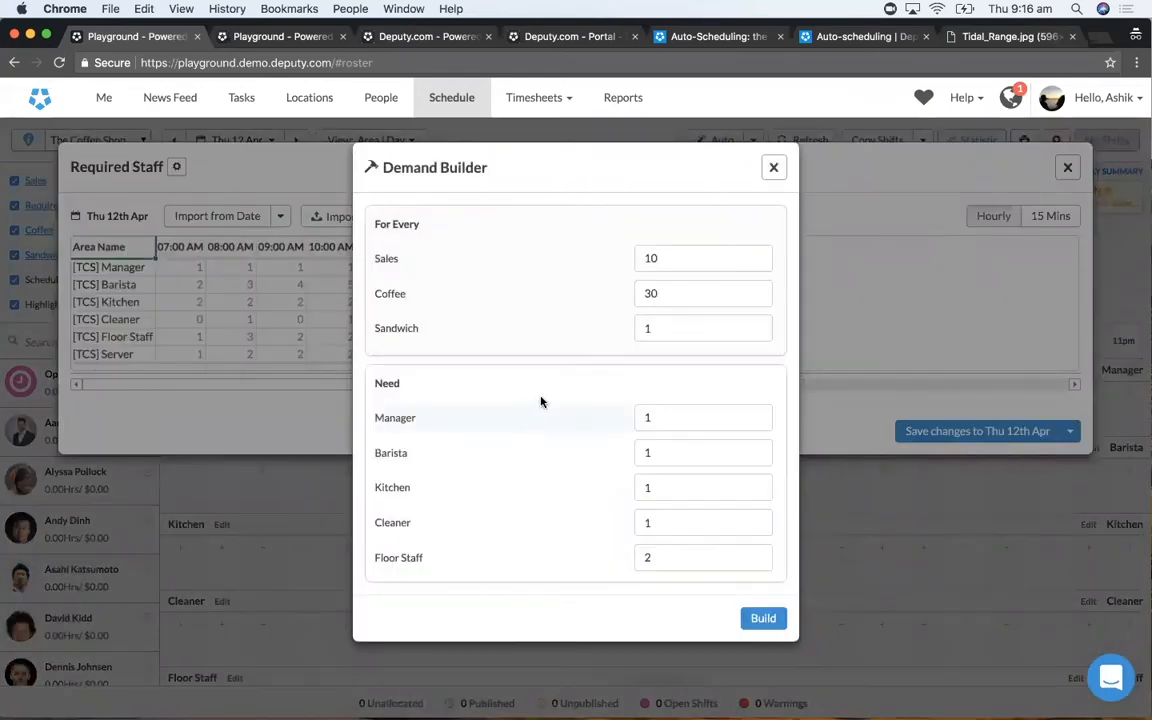
click(656, 293)
key(BackSpace)
key(BackSpace)
text(10)
key(Tab)
text(5)
key(Tab)
- Set the staff needed to Manager 0, Barista 1, Kitchen 1, Cleaner 0 and Floor Staff 0, and close the Demand Builder without building
text(0)
key(Tab)
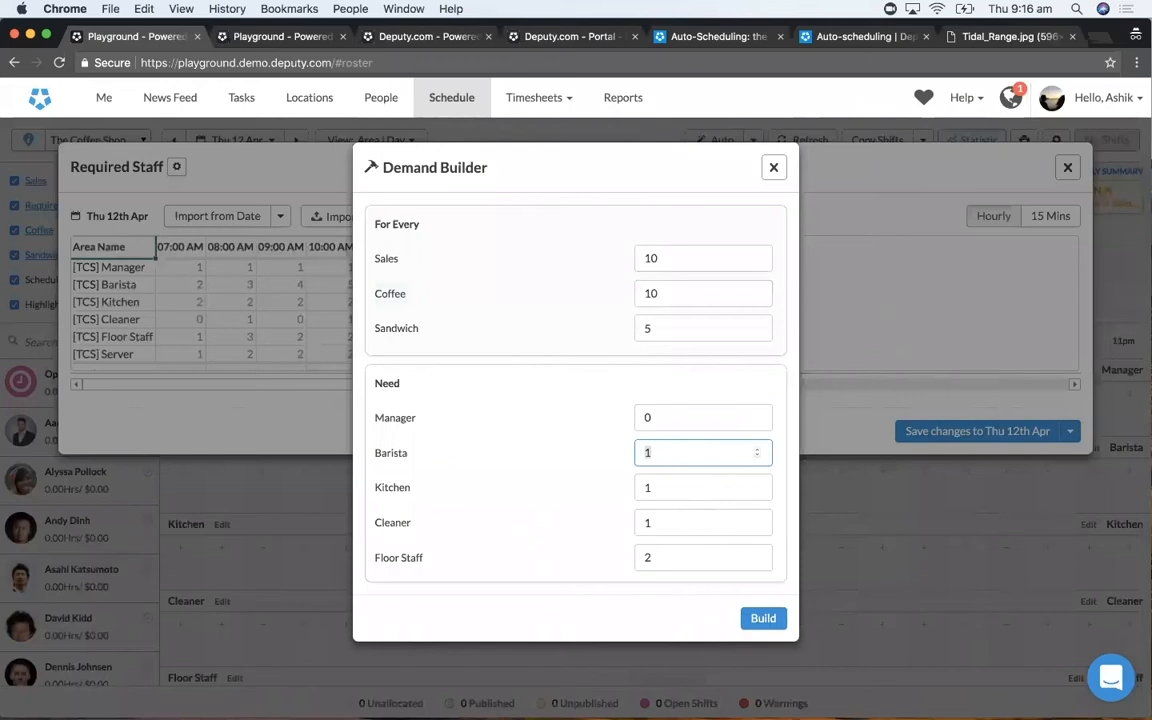
text(1)
key(Tab)
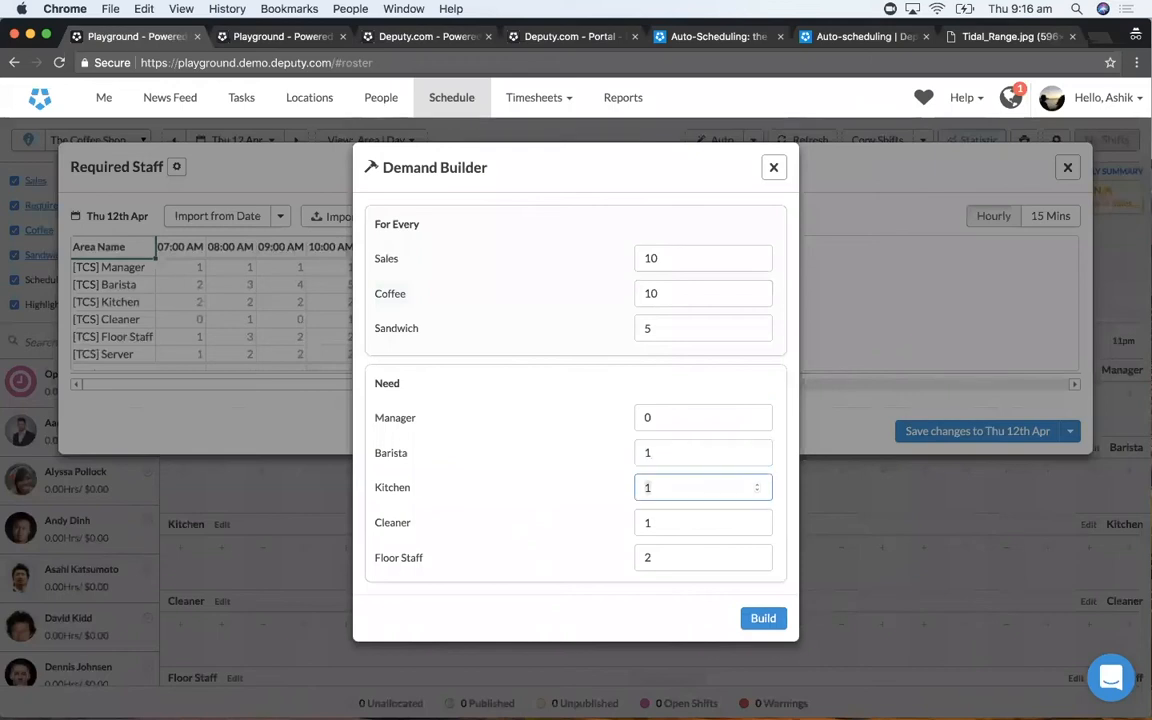
text(1)
key(Tab)
text(0)
key(Tab)
text(0)
key(shift+Tab)
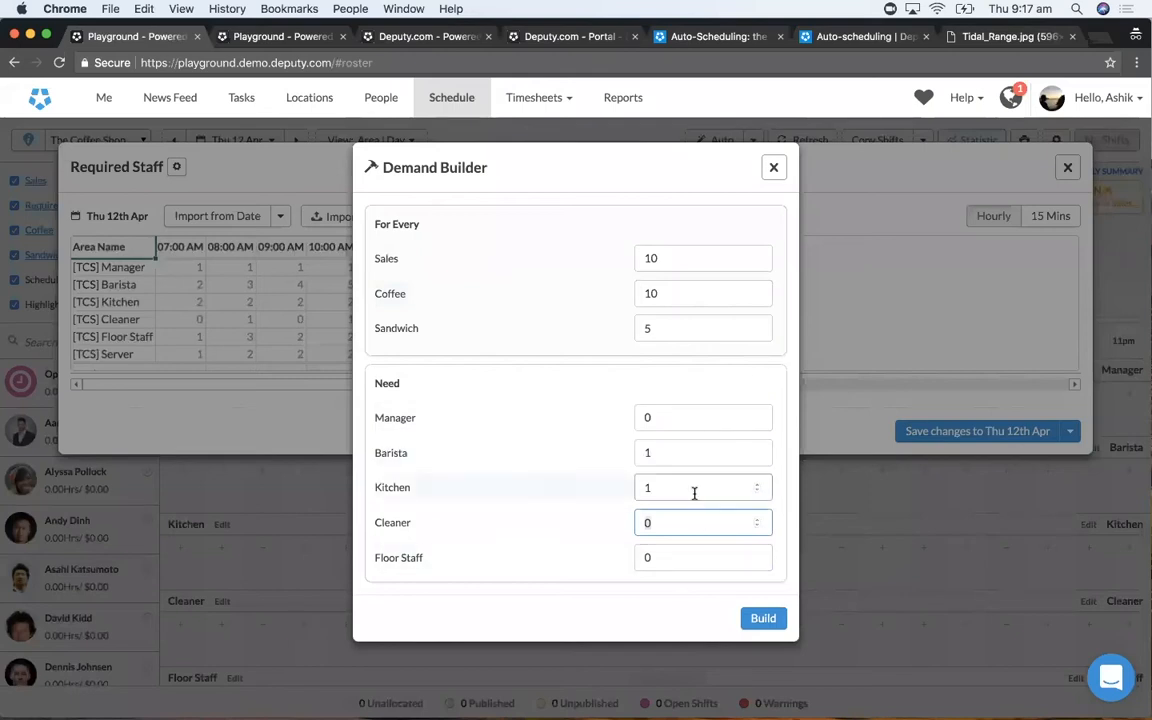
click(774, 169)
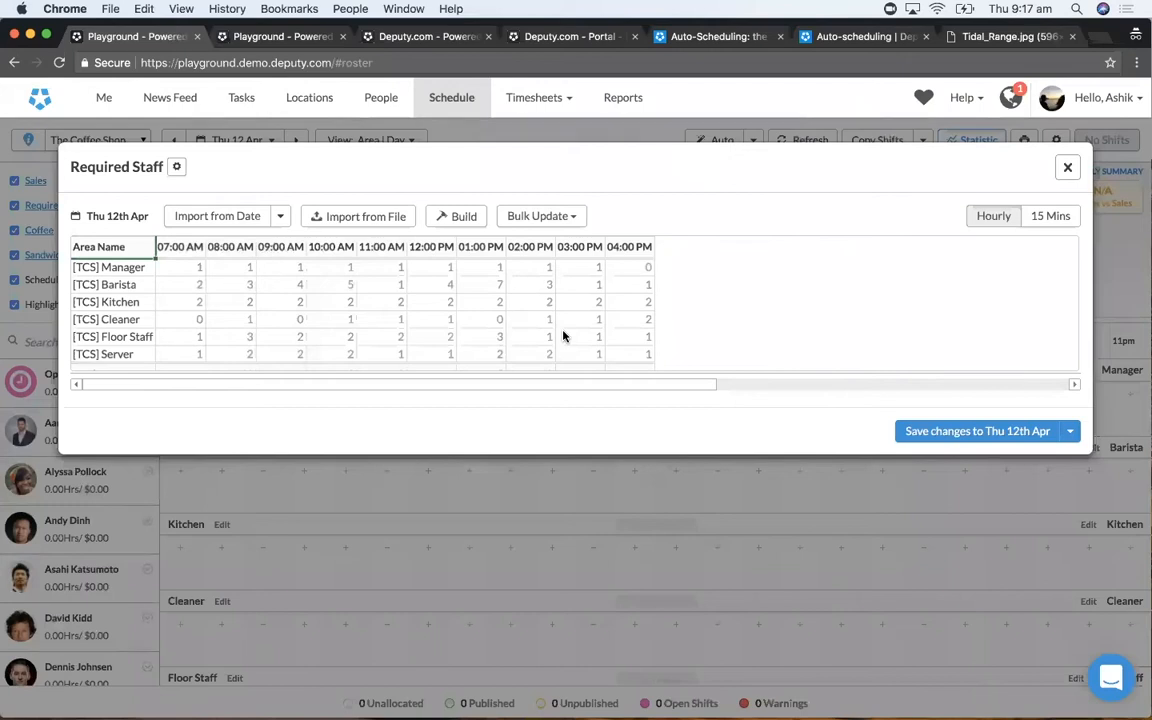
- Switch to the Deputy.com portal browser tab and compare the Demand Builder's simple mode with its advanced formula, examining the constraints and variables
click(538, 40)
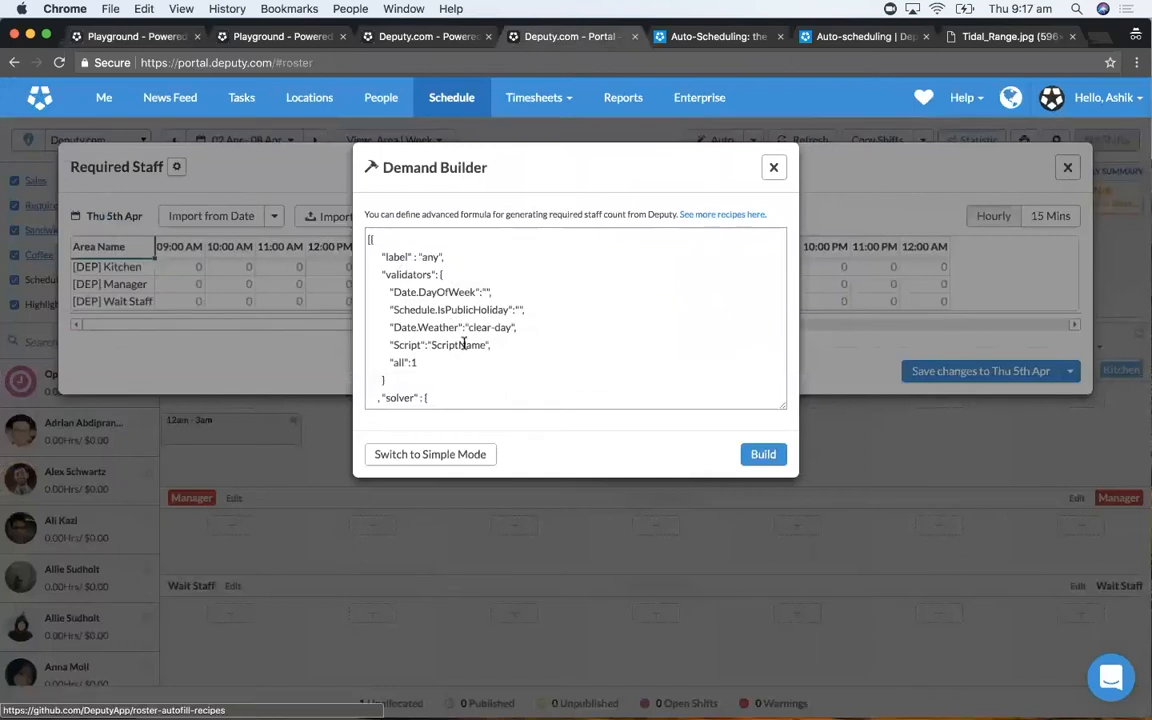
click(432, 462)
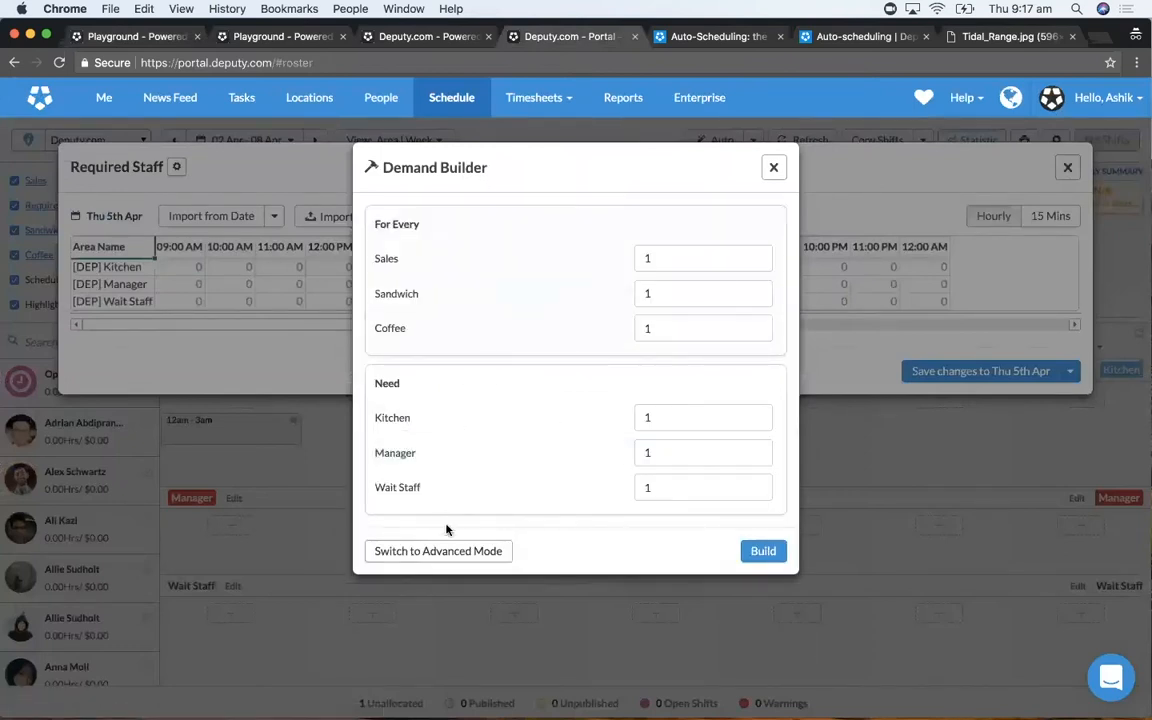
click(450, 552)
scroll(483, 345, down, 10)
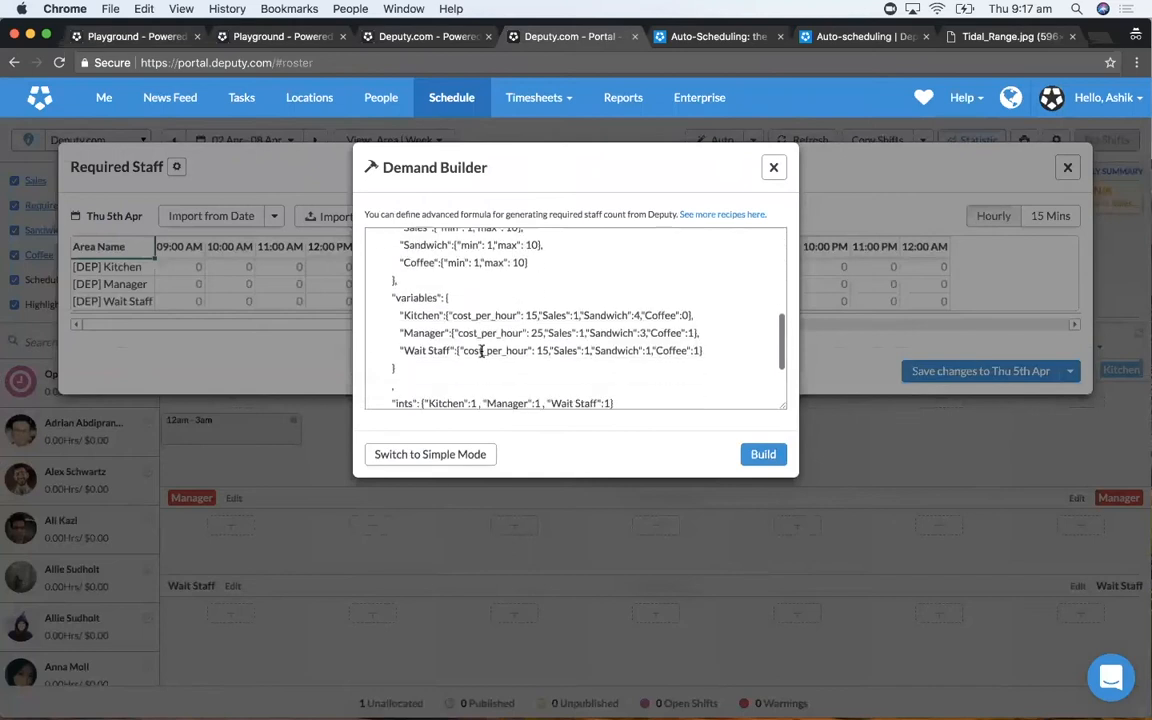
scroll(481, 351, up, 1)
scroll(481, 351, down, 1)
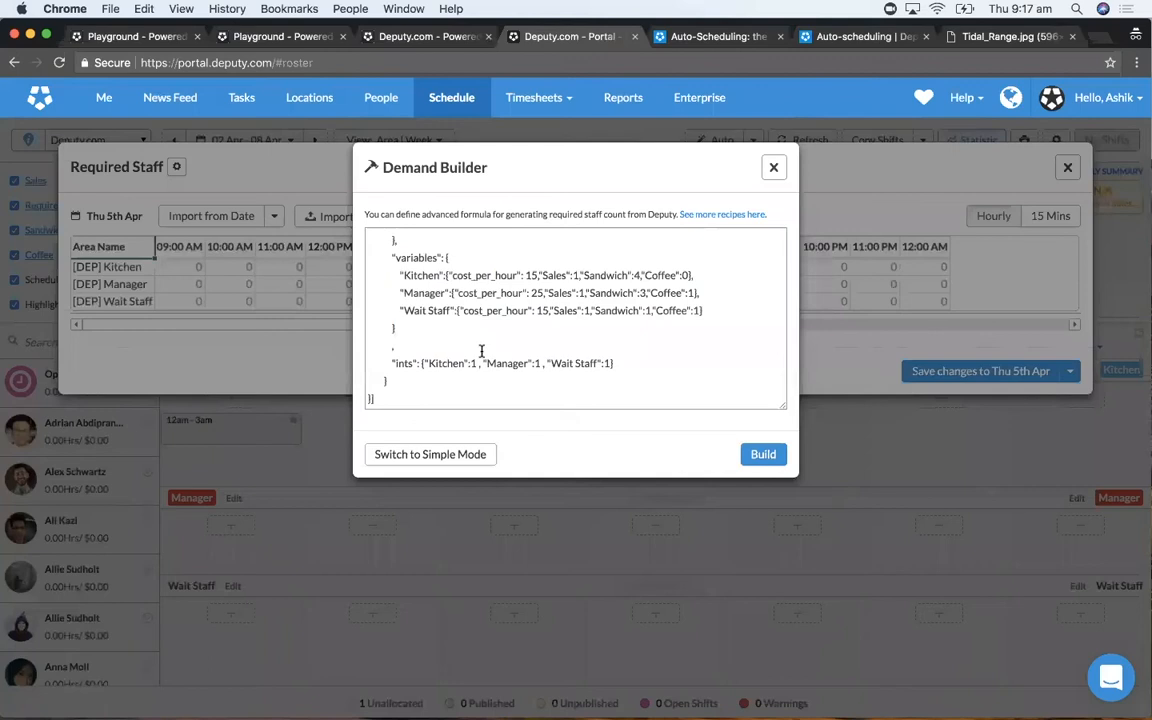
scroll(481, 351, down, 1)
scroll(481, 351, up, 5)
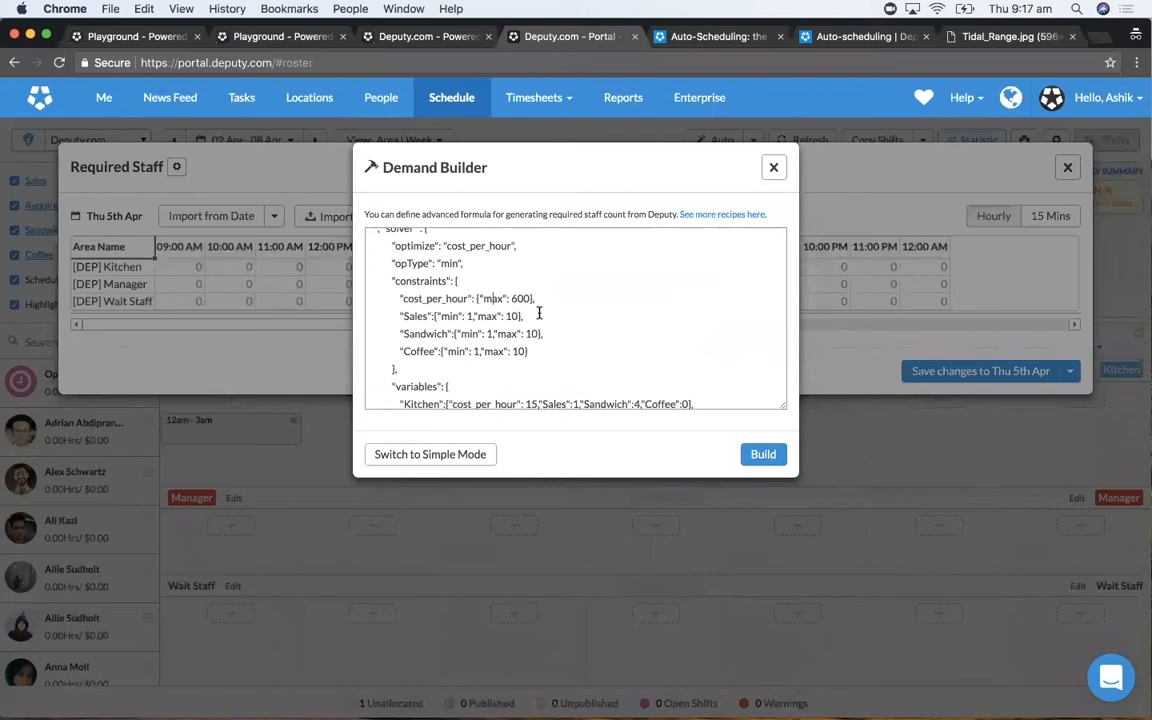
scroll(539, 313, down, 3)
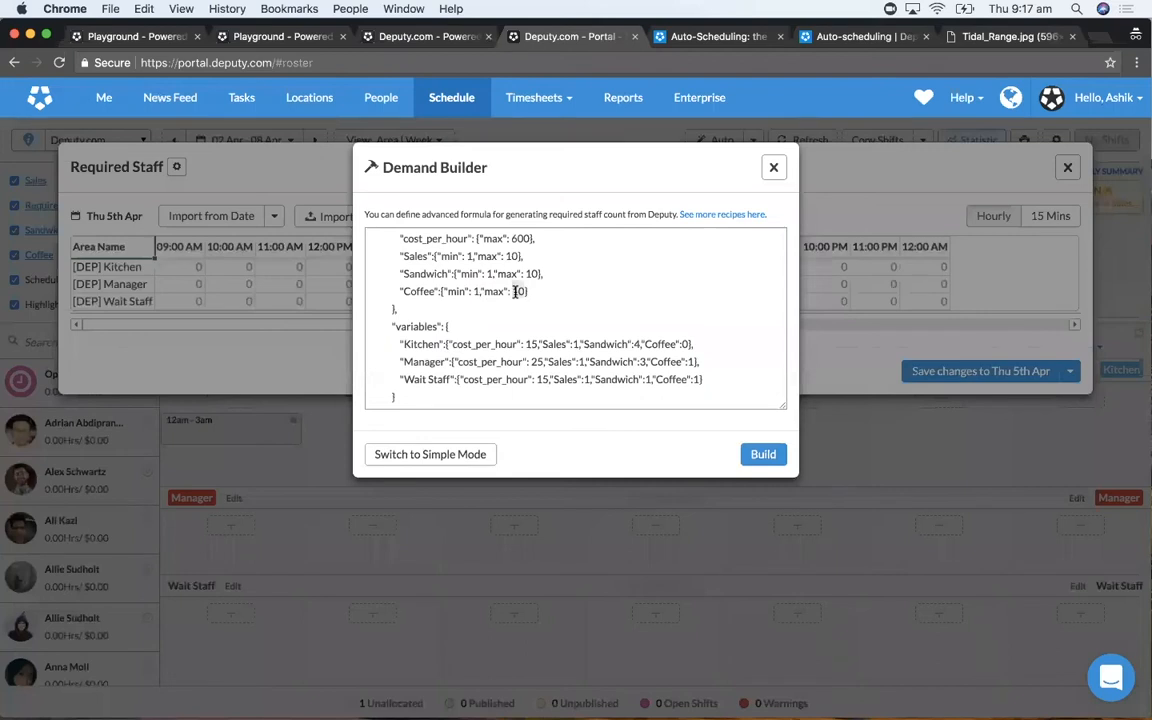
- Set the maximum in the formula's Coffee constraint to 5 and review the rest of the advanced formula
double_click(515, 291)
key(BackSpace)
text(5)
scroll(516, 320, down, 1)
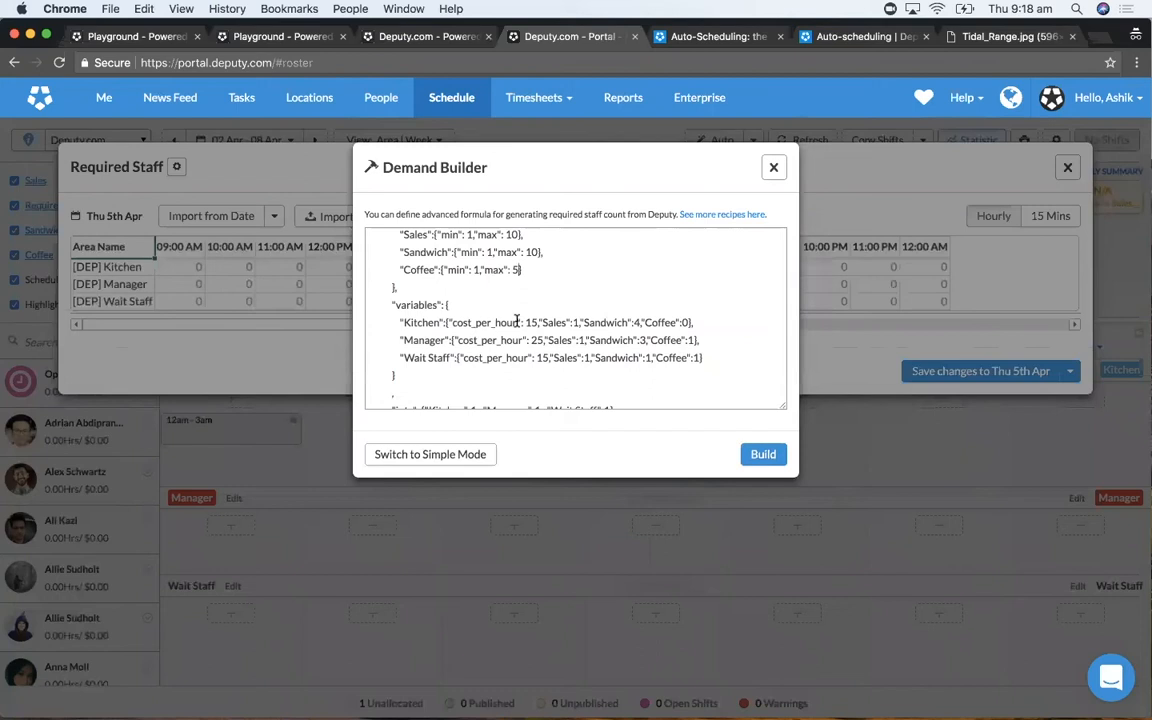
scroll(517, 321, up, 10)
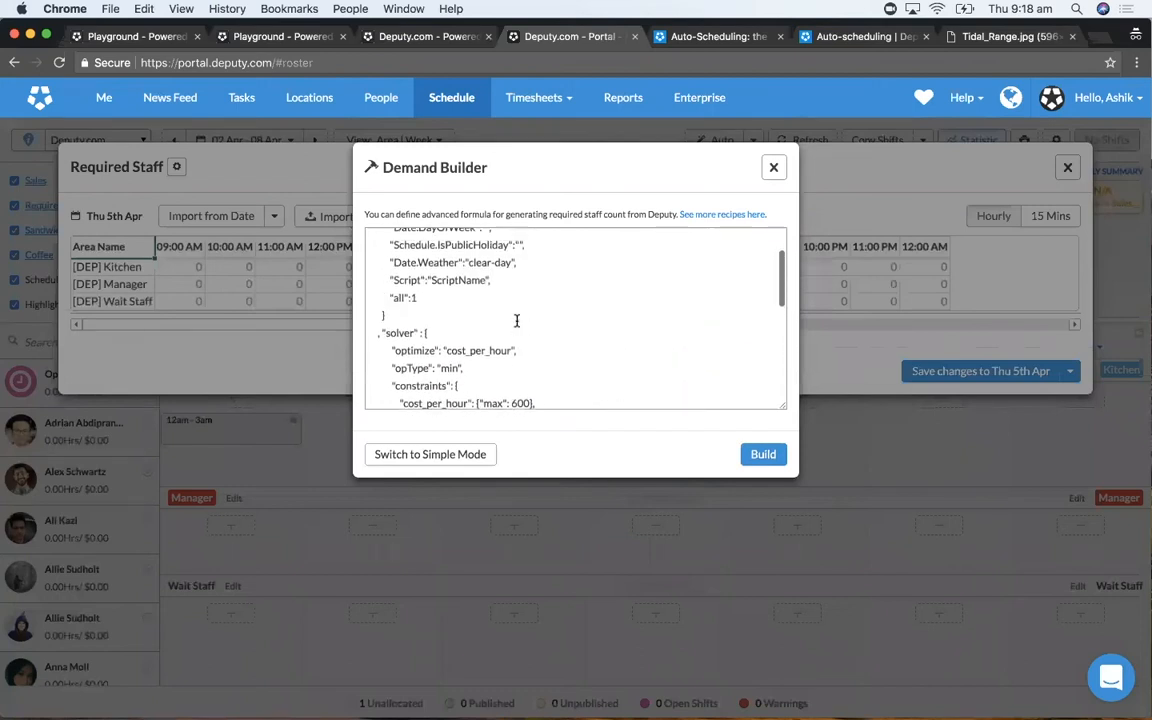
scroll(517, 321, down, 1)
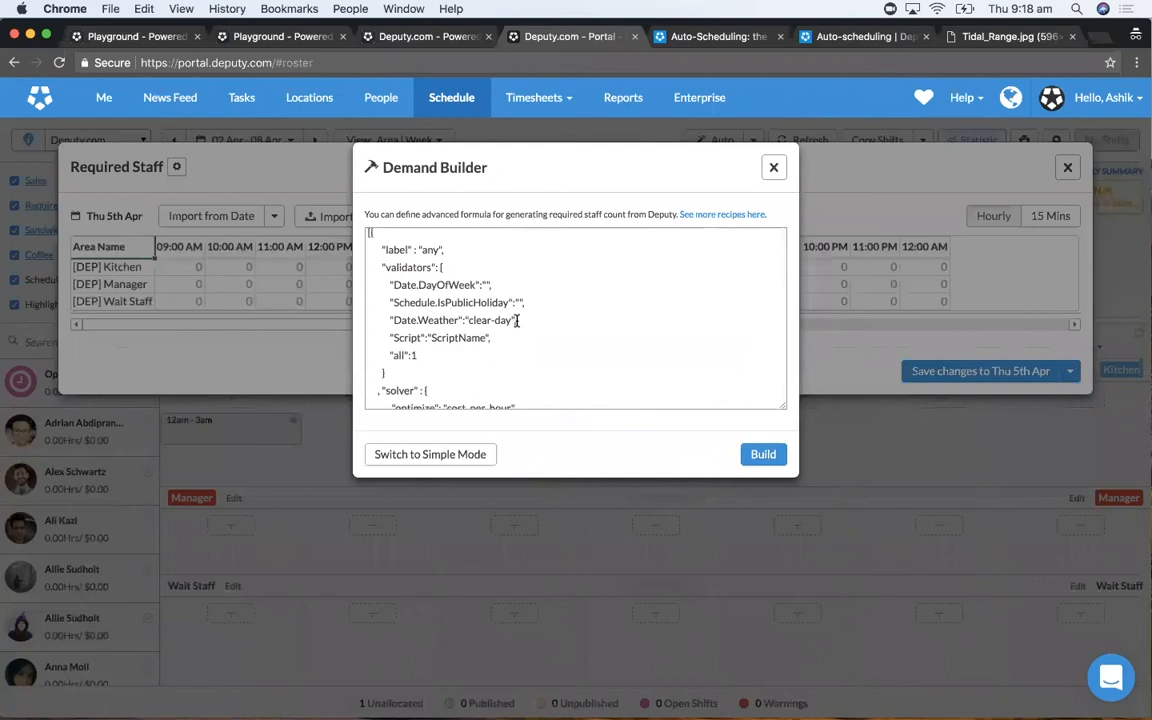
- Set the advanced formula's Date.Weather validator to rainy-day and its Schedule.IsPublicHoliday validator to 1
double_click(476, 321)
text(rainy)
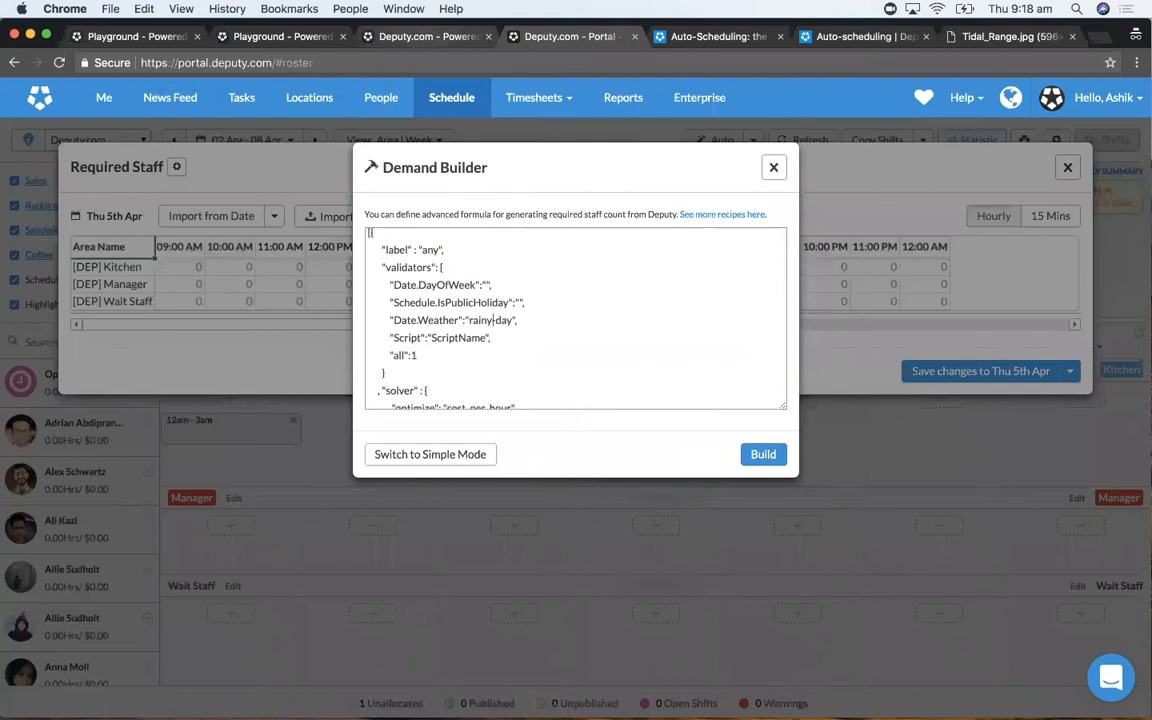
click(518, 302)
text(1)
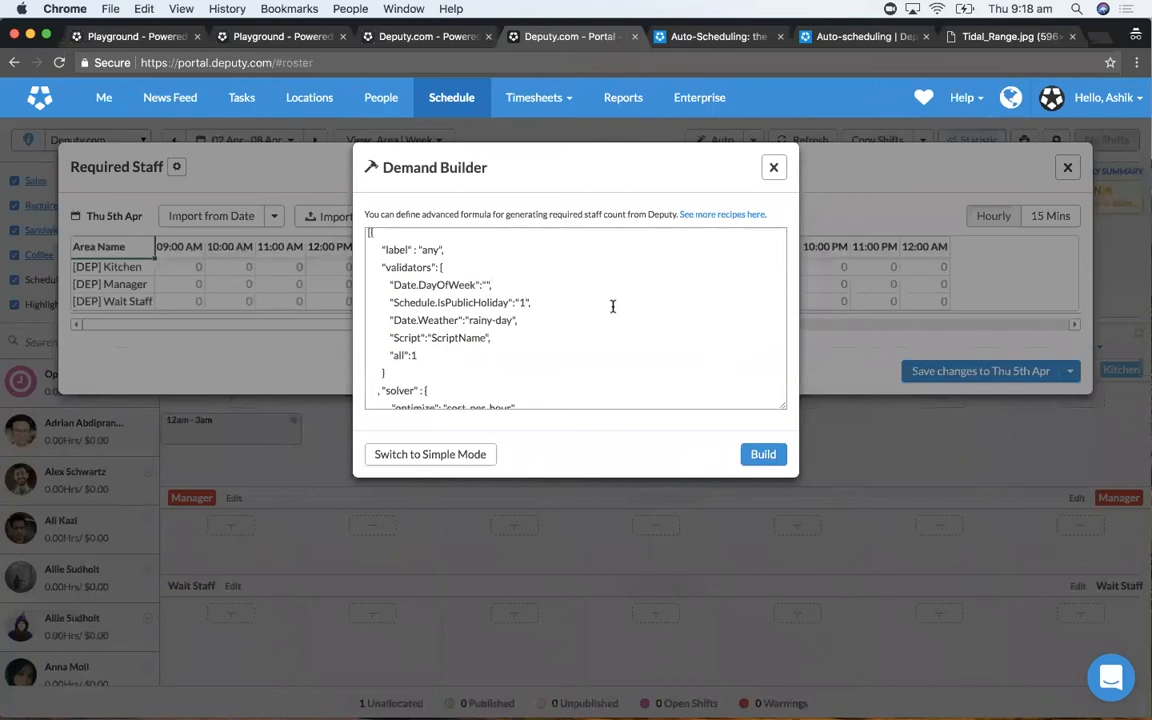
- Switch to the internal.deputy.com browser tab and examine Deputy Sydney's Intercom Chat demand graph and its list of demand metrics
click(407, 40)
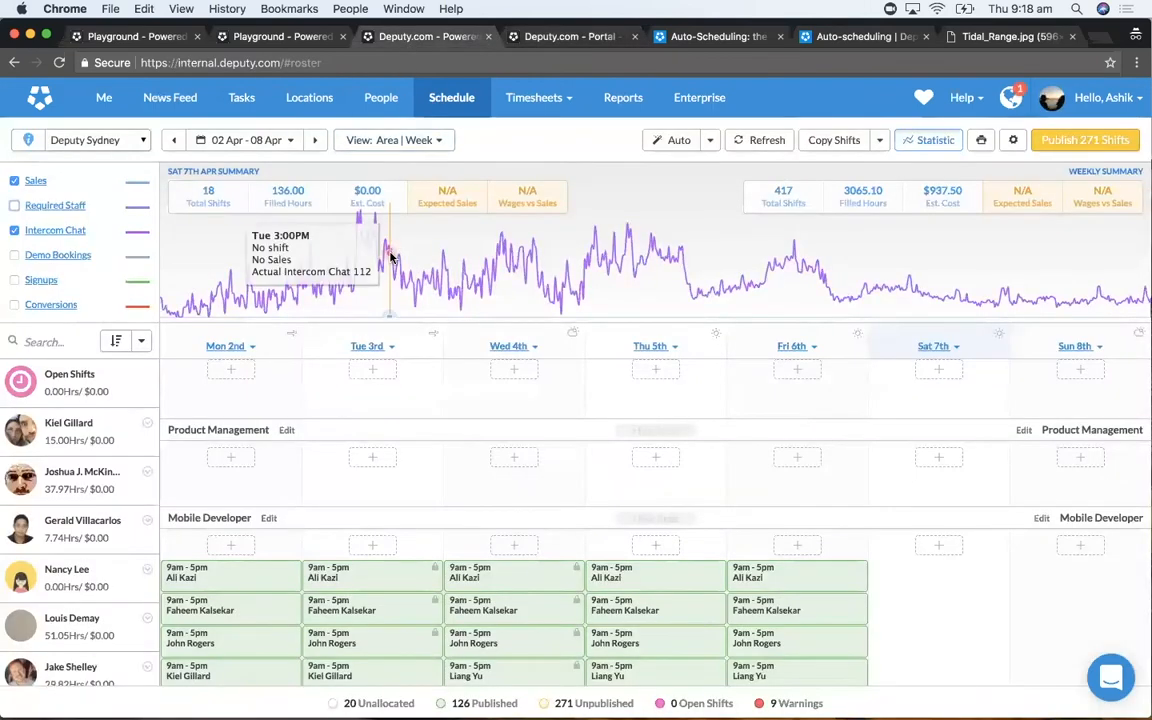
scroll(140, 250, down, 3)
scroll(140, 248, up, 3)
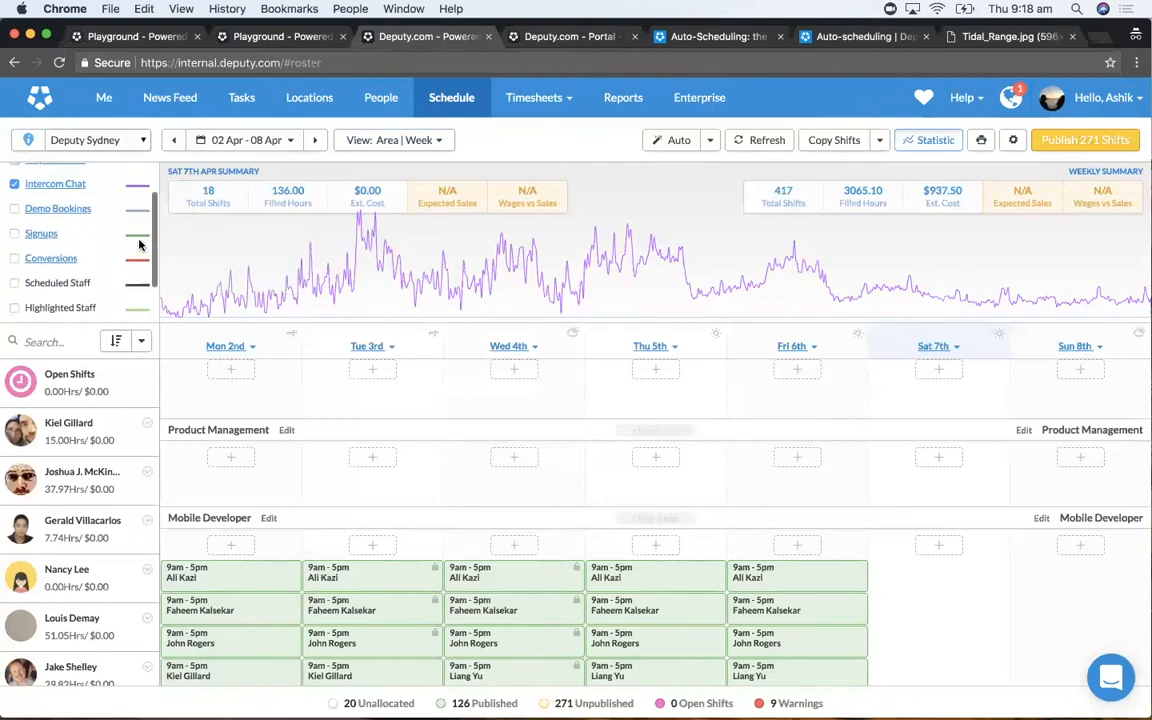
scroll(137, 255, down, 1)
scroll(137, 260, down, 3)
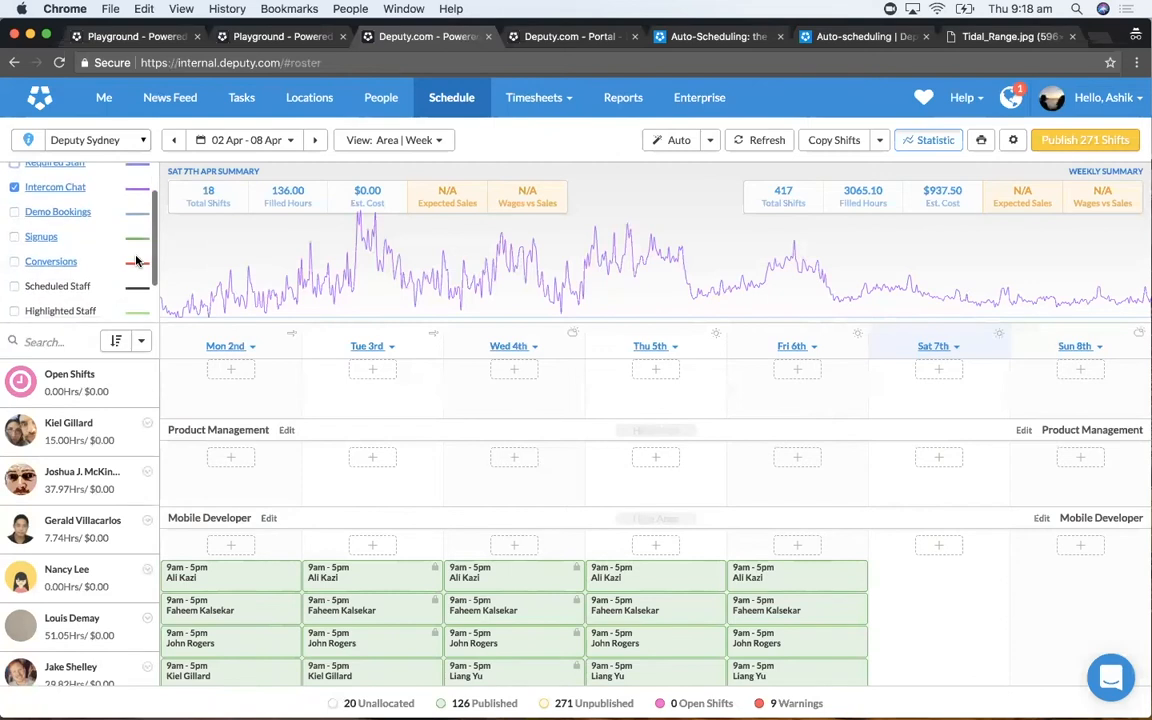
scroll(137, 260, down, 2)
scroll(136, 258, up, 5)
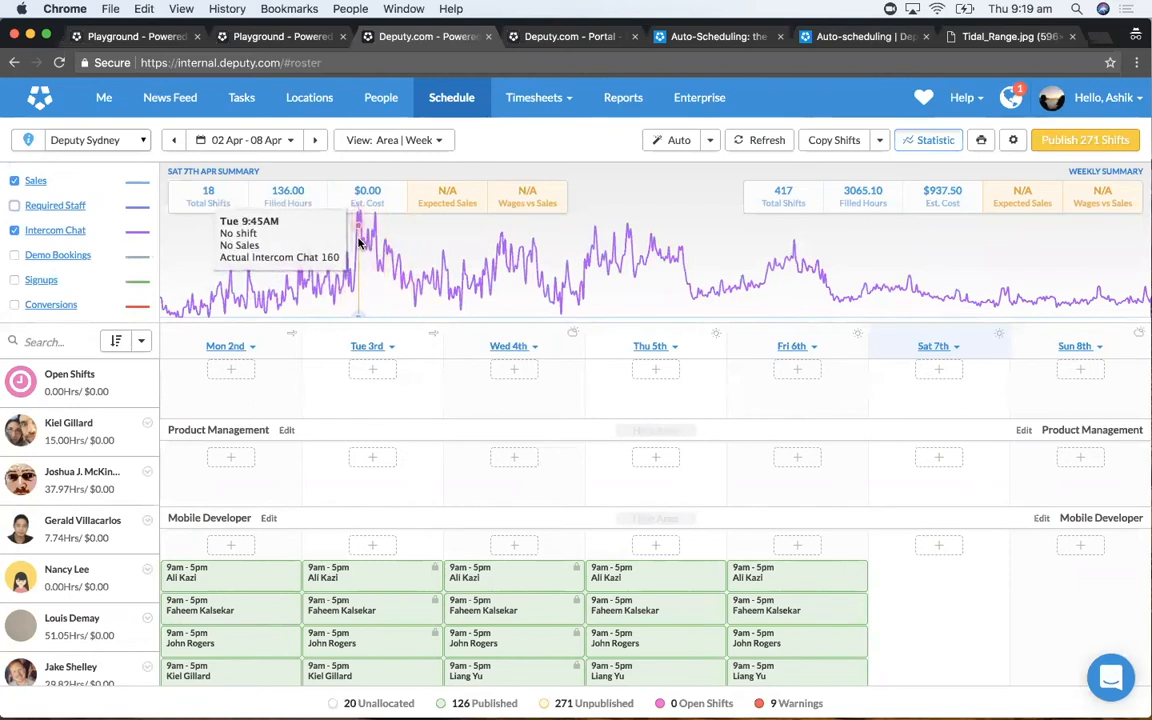
scroll(57, 230, down, 2)
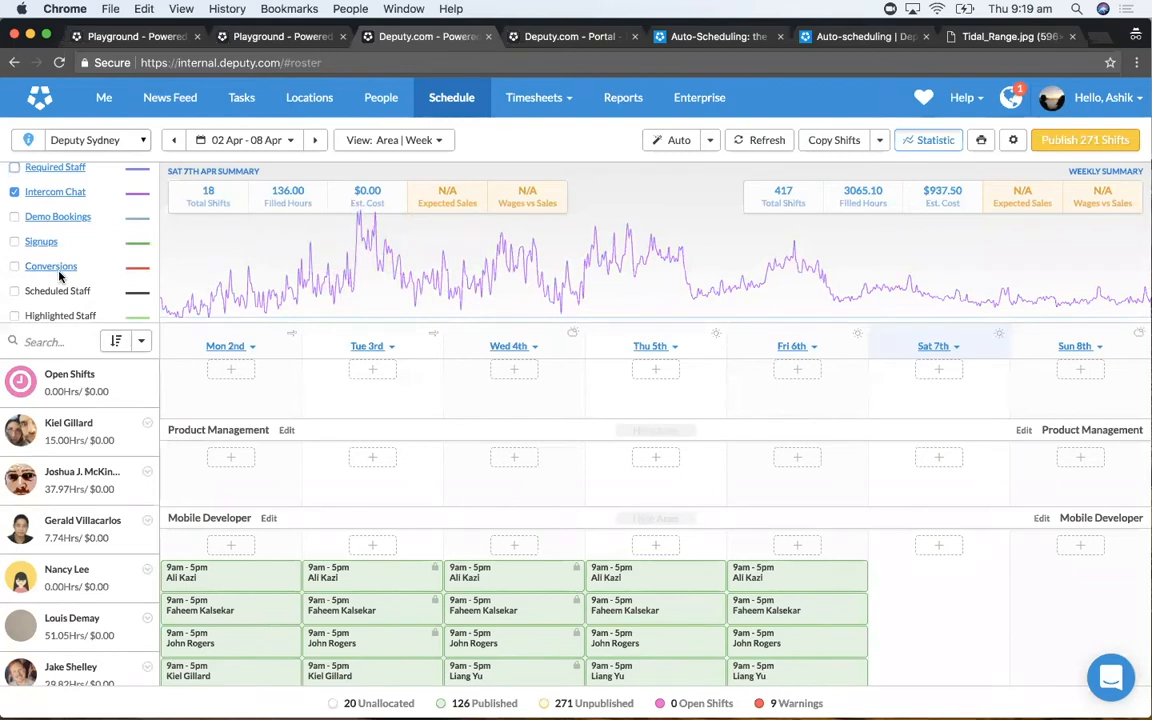
scroll(59, 277, down, 2)
scroll(59, 277, up, 4)
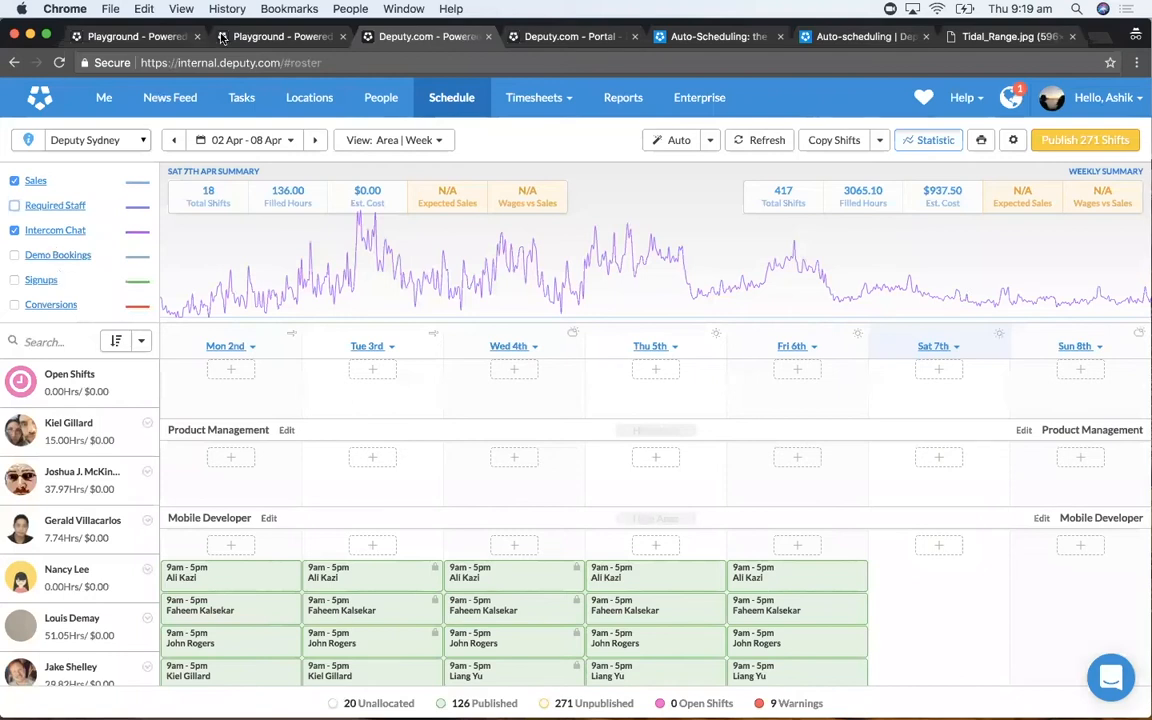
- Return to The Coffee Shop's Playground tab, review the hourly Required Staff counts for Thu 12 Apr by area, and close the table
click(140, 38)
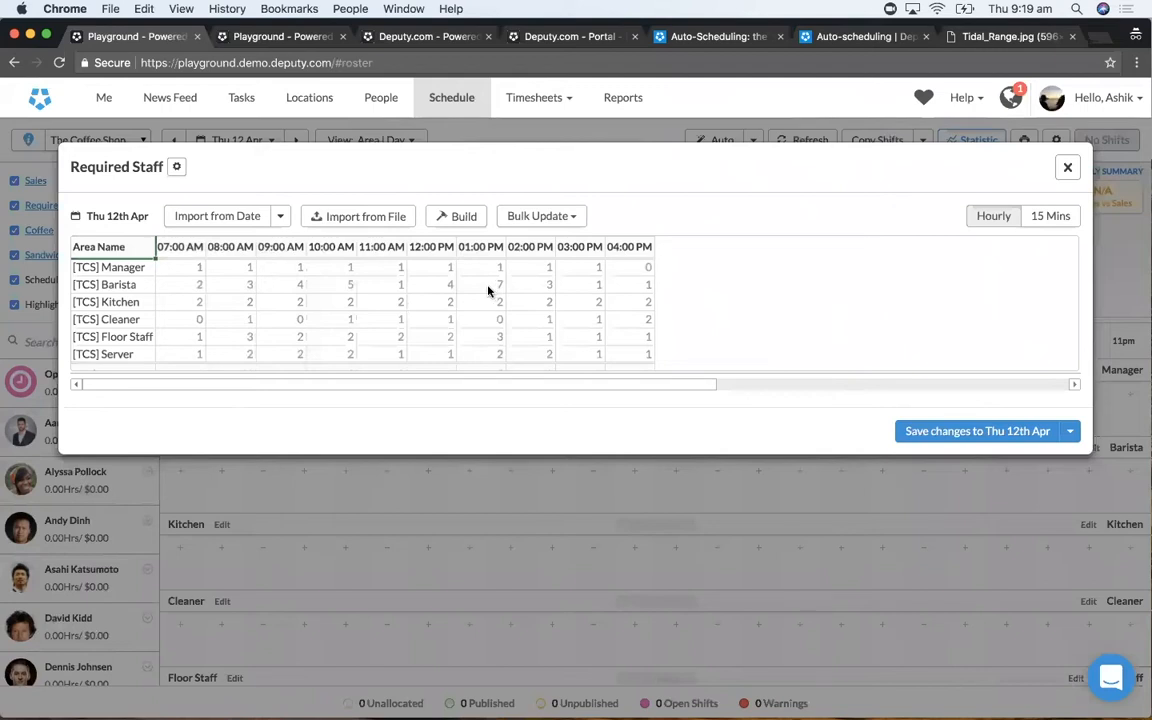
scroll(490, 318, down, 2)
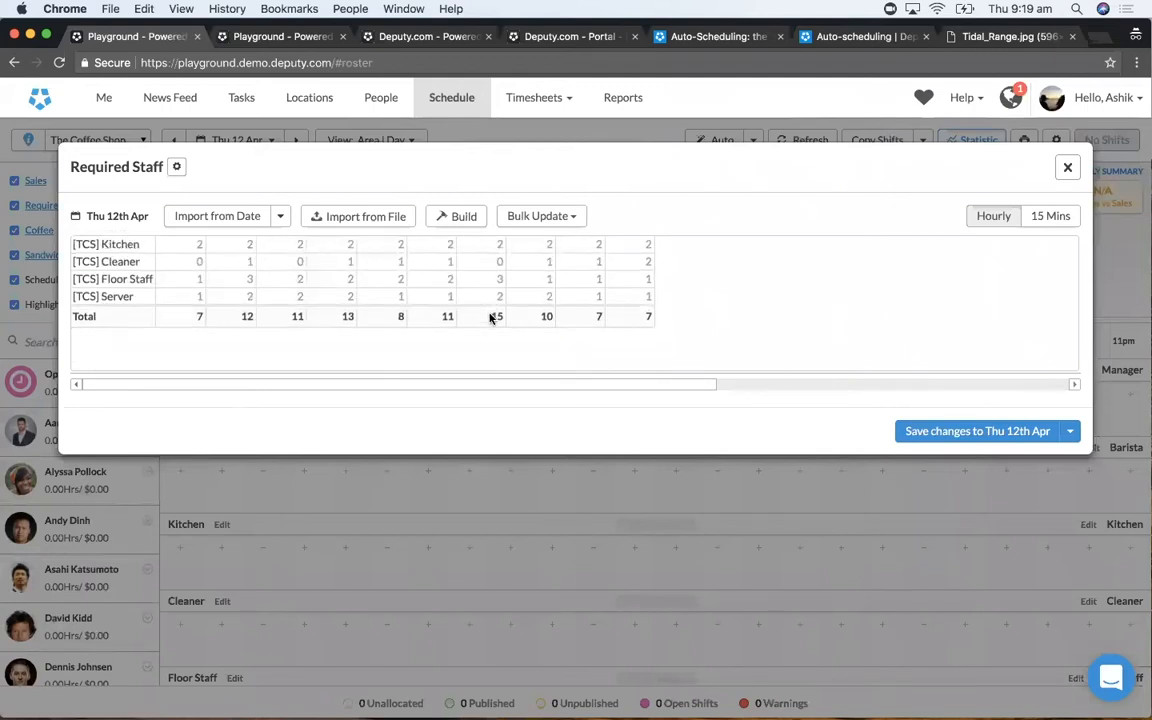
scroll(490, 318, up, 2)
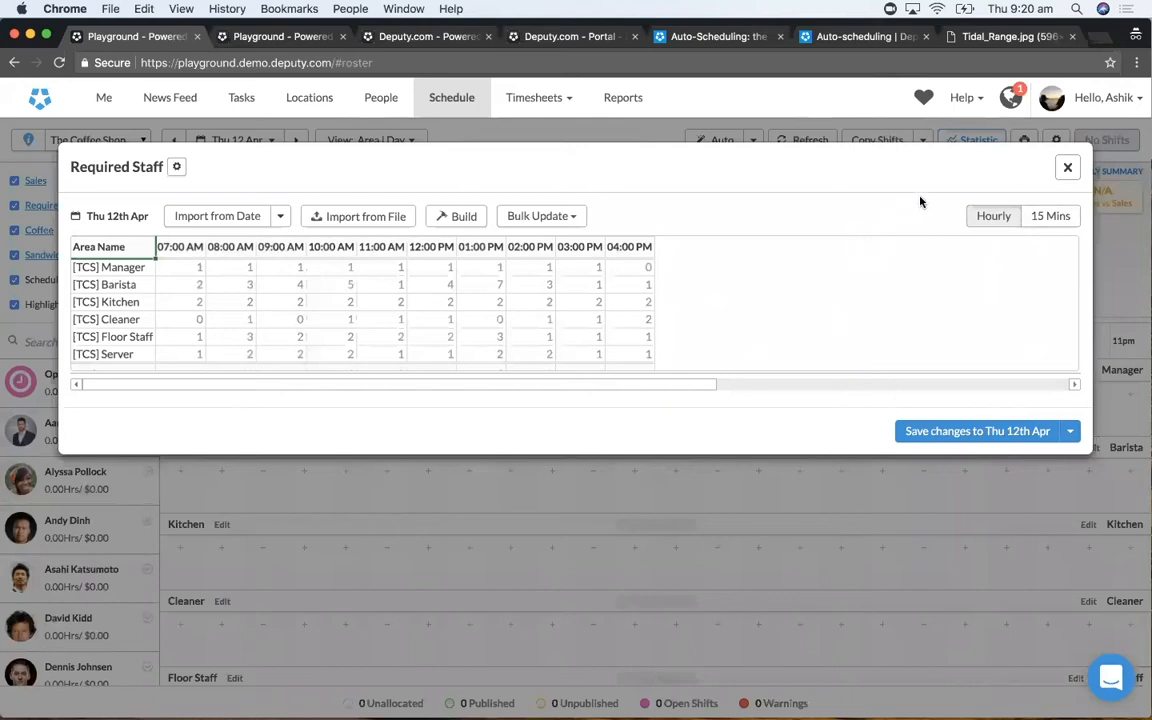
click(1069, 170)
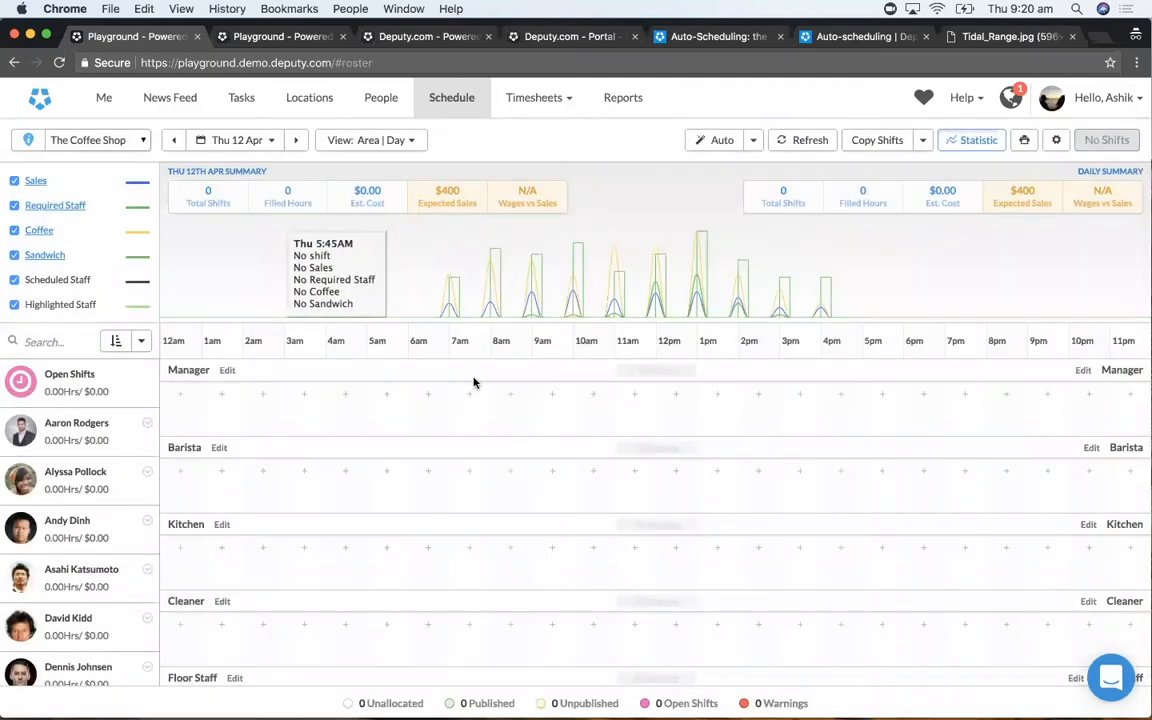
scroll(474, 382, down, 3)
scroll(474, 382, up, 3)
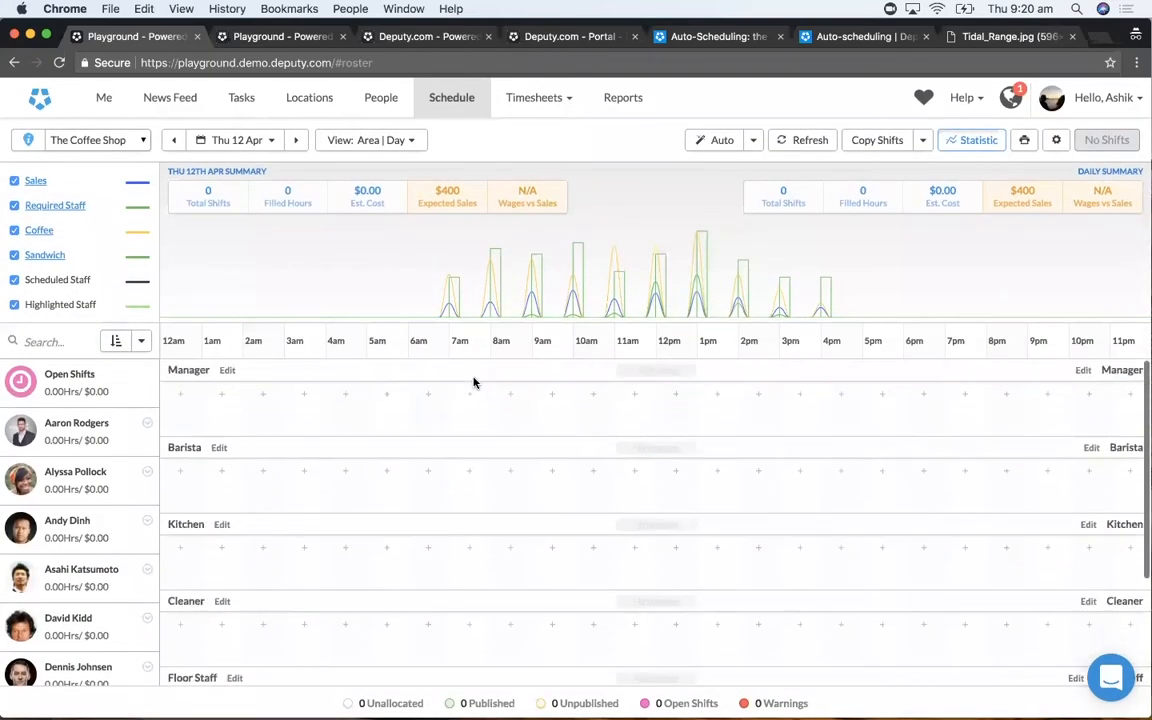
- Review the Auto Build shift structure options without building, and recheck the Required Staff table for Thu 12 Apr
click(755, 145)
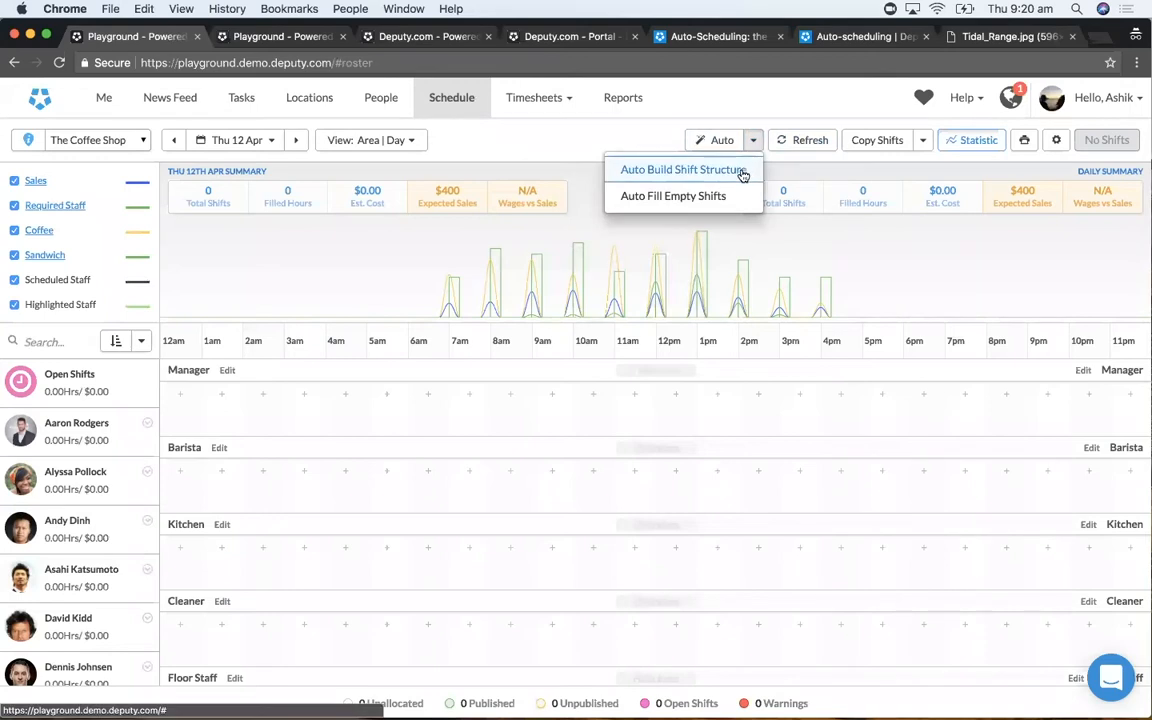
click(744, 172)
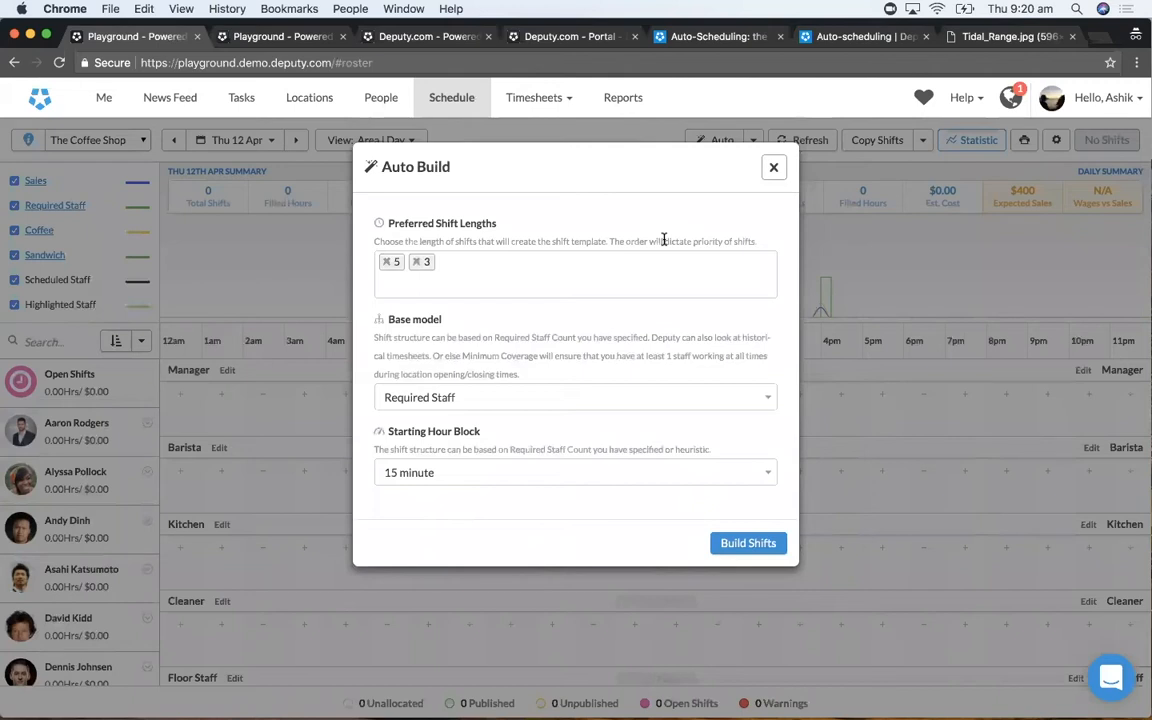
click(772, 168)
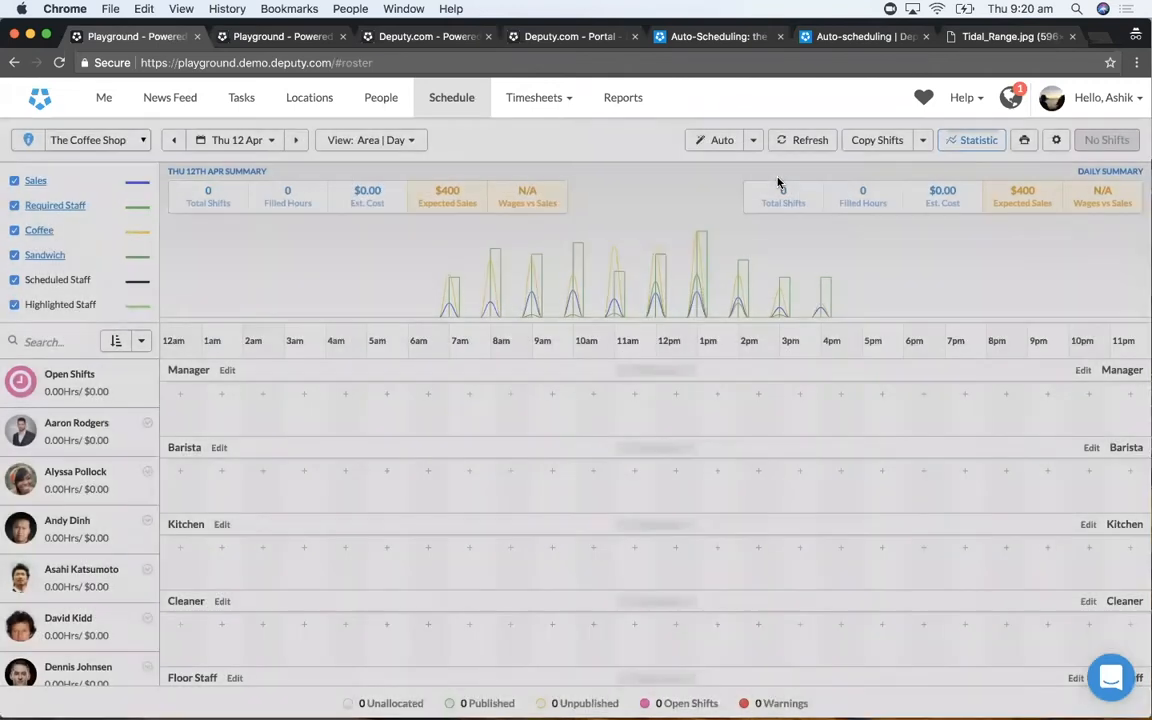
click(50, 205)
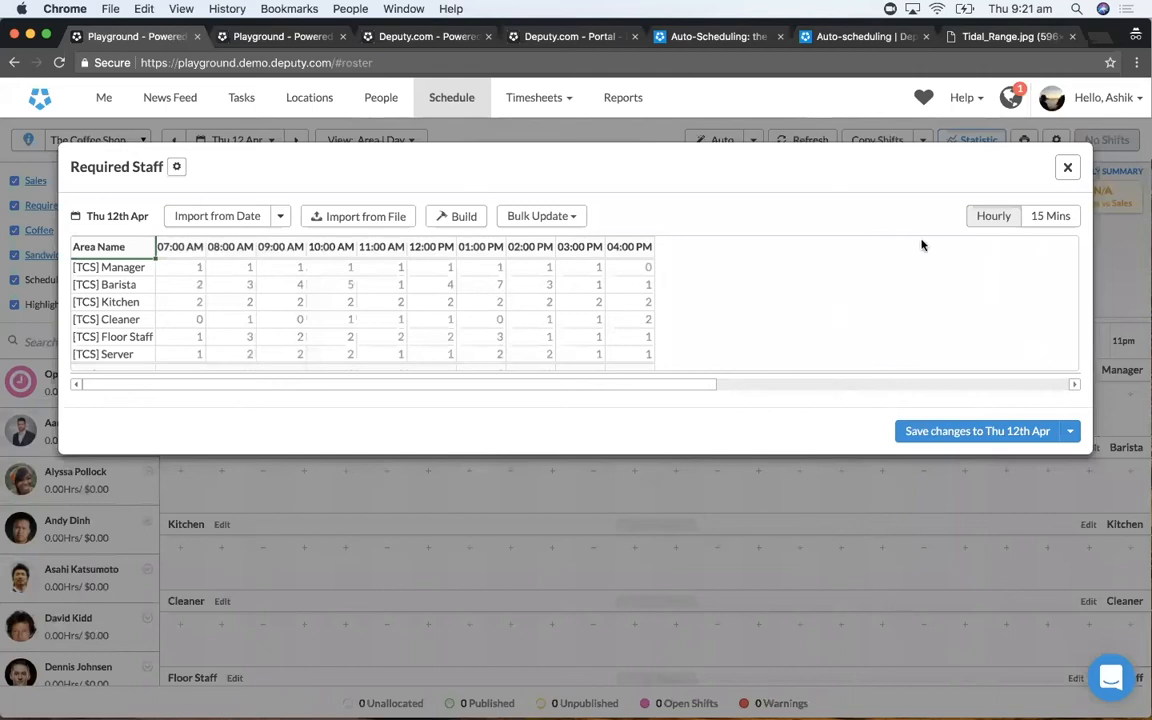
click(1069, 170)
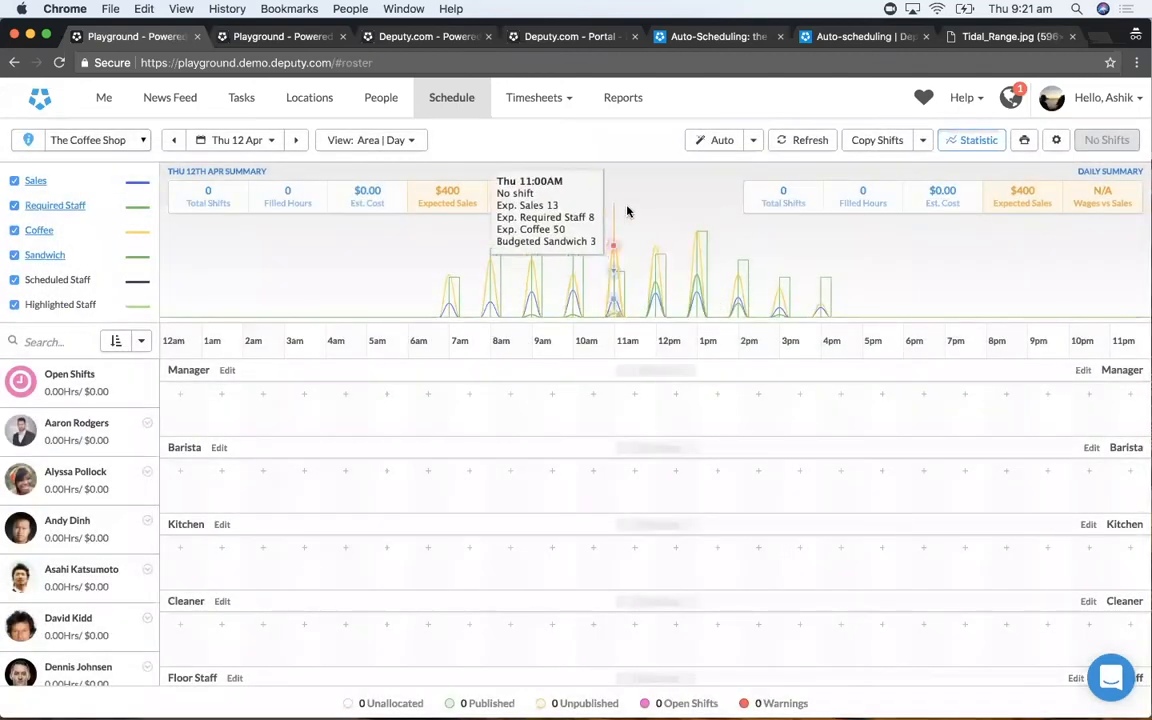
- Auto-build the shift structure for Thu 12 Apr using preferred shift lengths 5 and 3, the Required Staff base model and 15 minute starting blocks
click(753, 142)
click(740, 170)
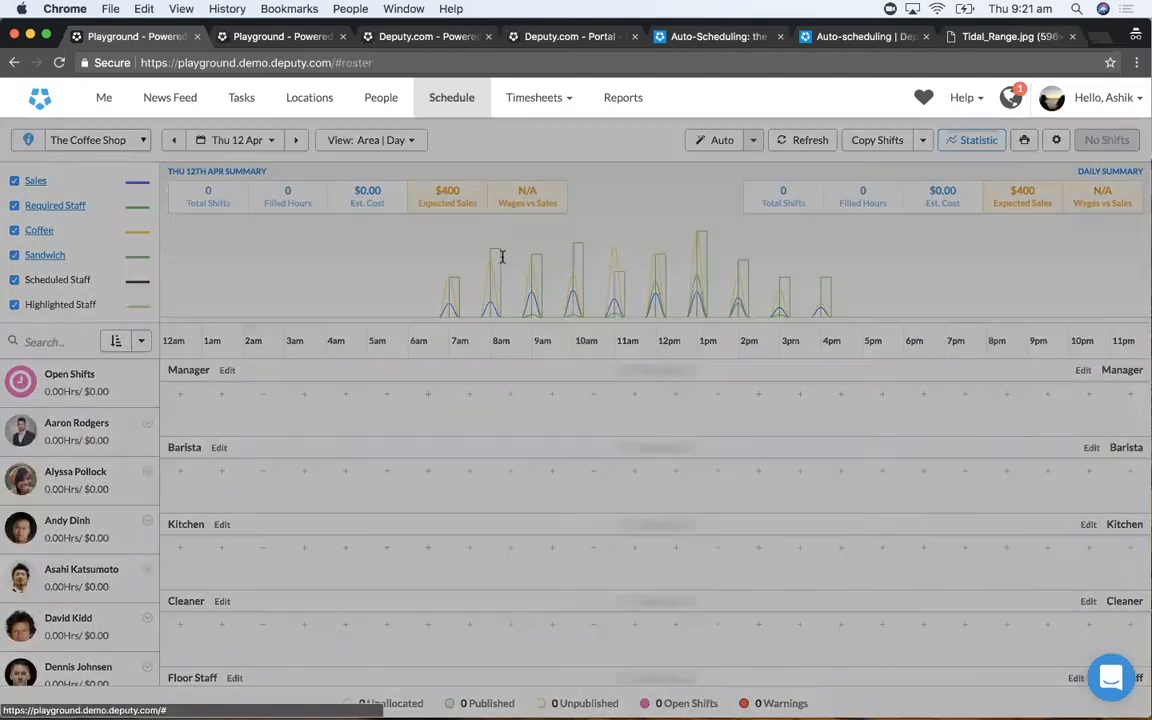
click(484, 268)
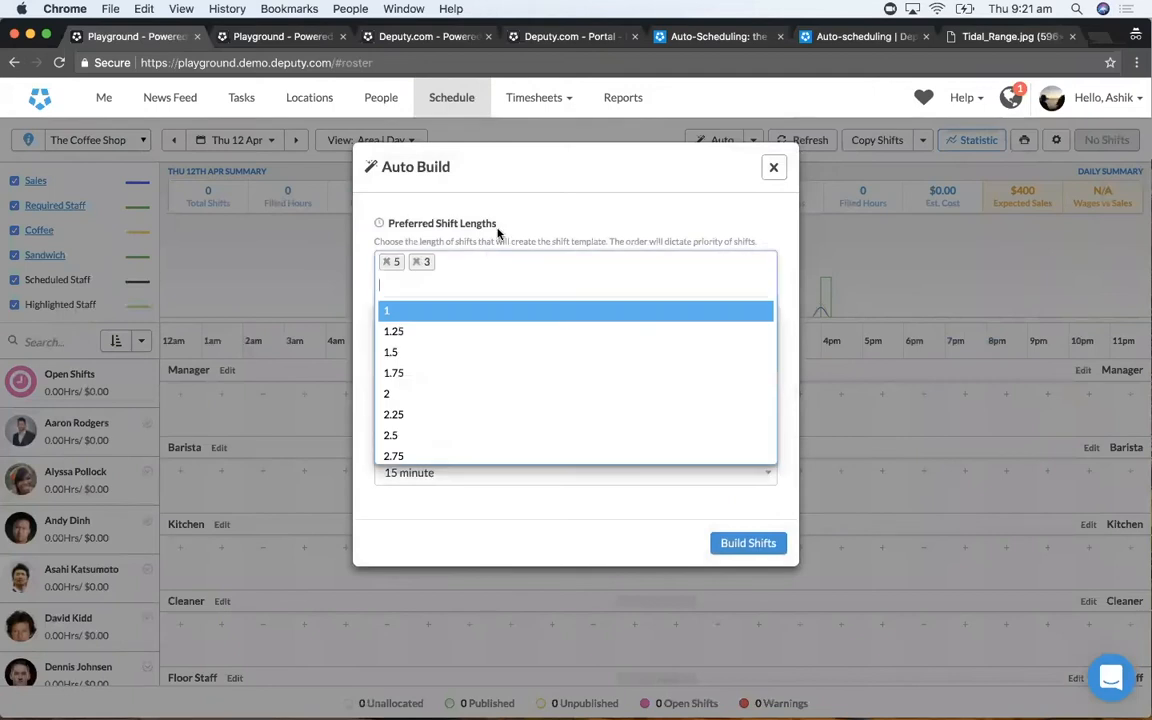
click(498, 230)
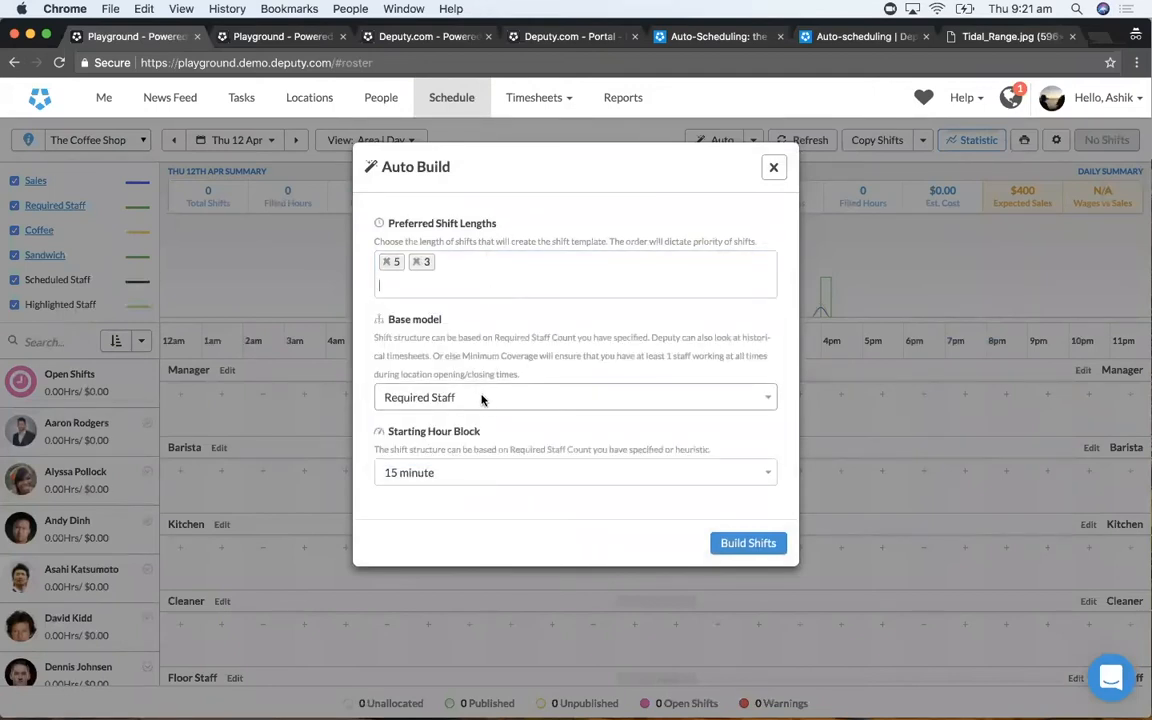
click(510, 472)
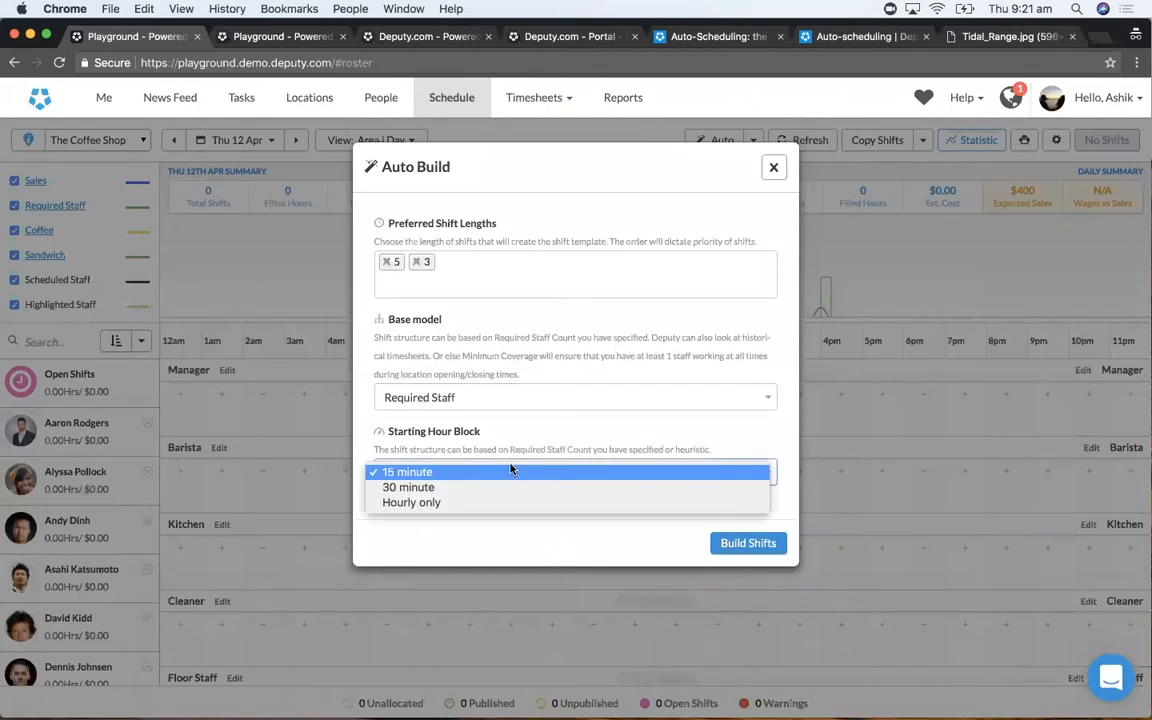
click(493, 432)
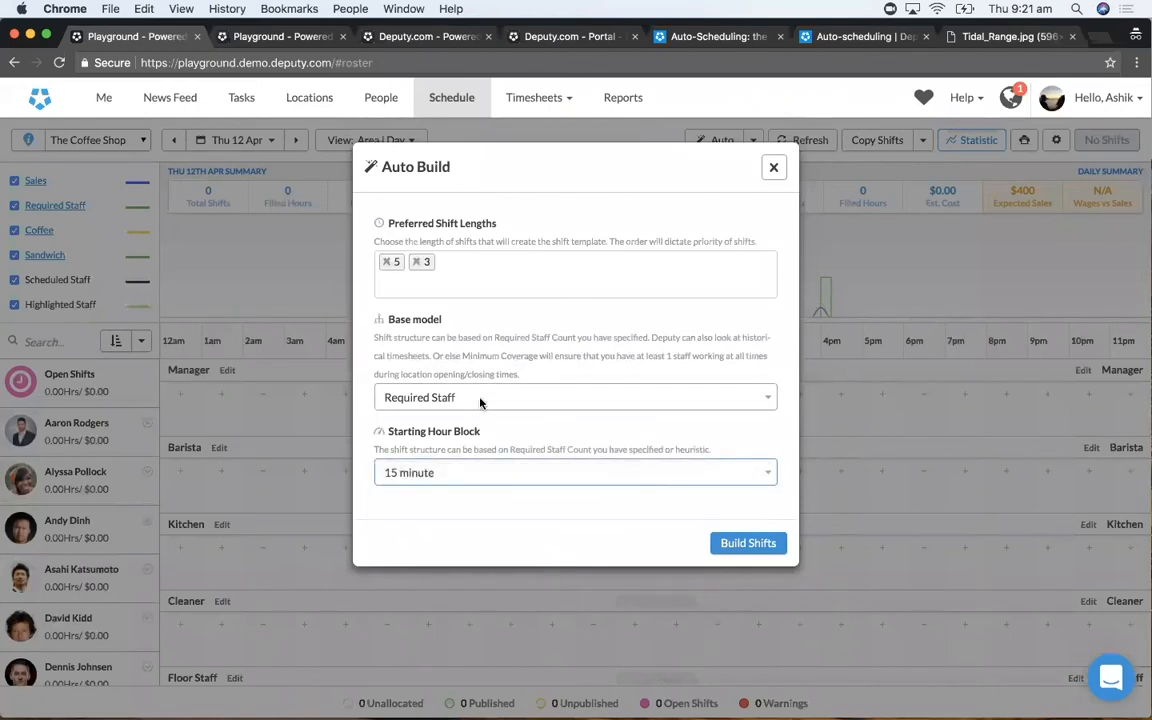
click(484, 402)
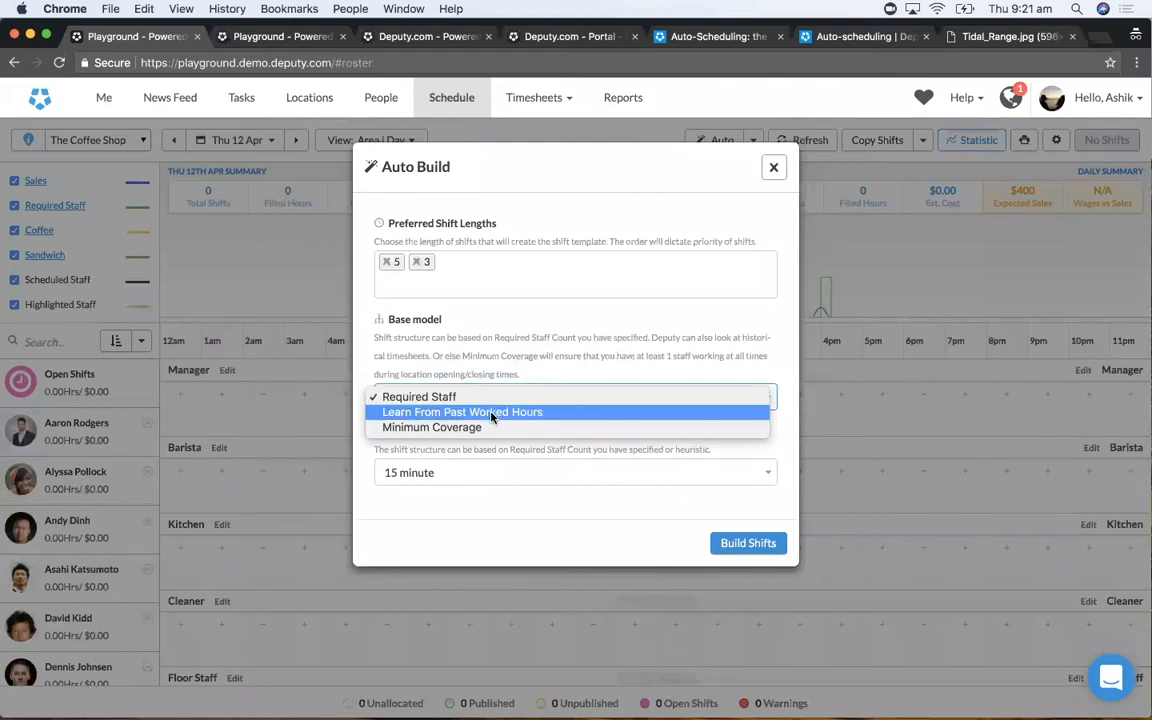
click(491, 374)
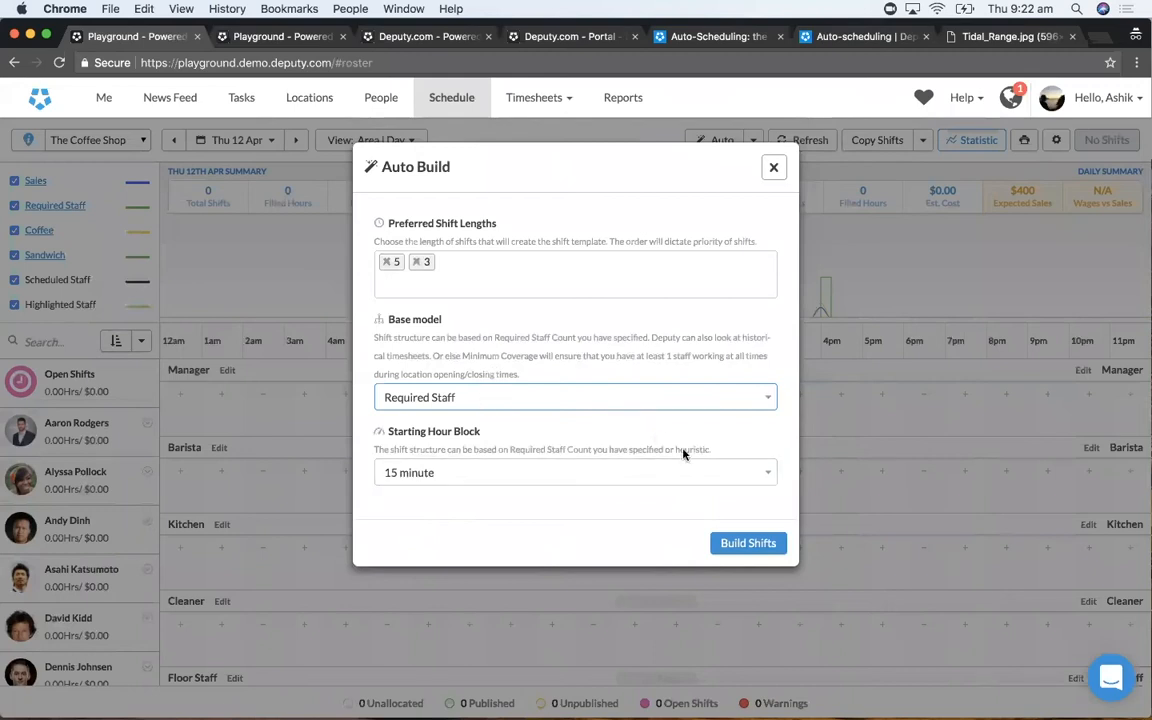
click(748, 545)
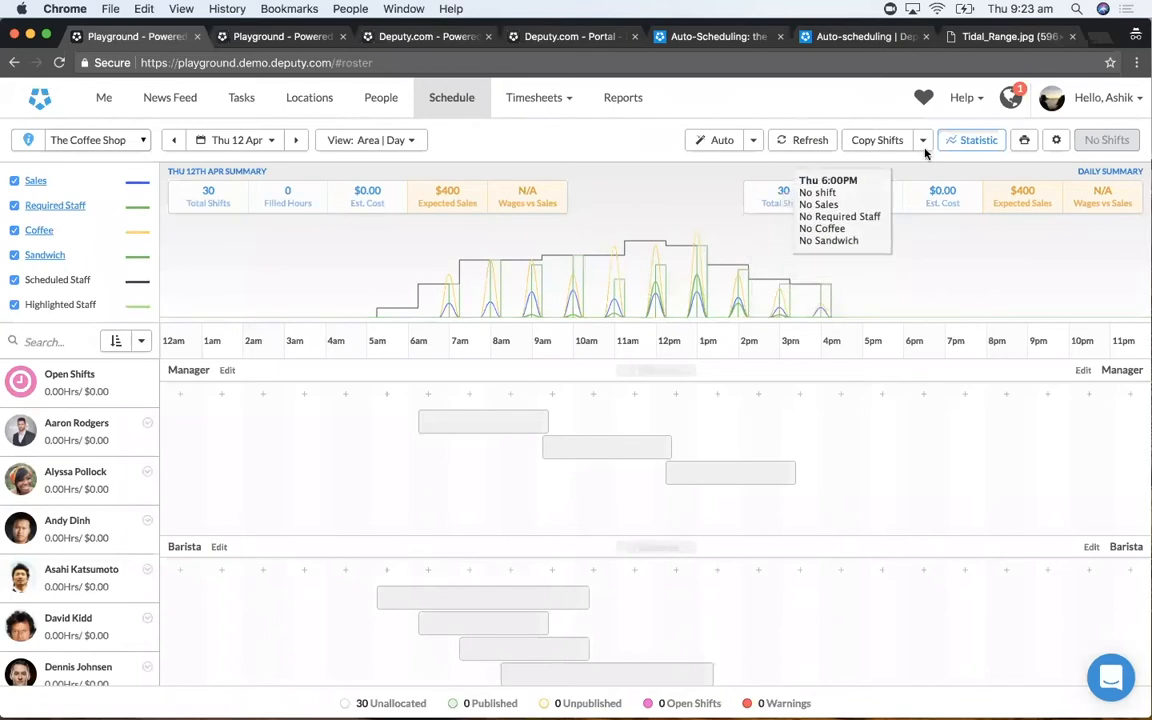
- Delete all shifts from The Coffee Shop's Thu 12 Apr schedule
click(1054, 142)
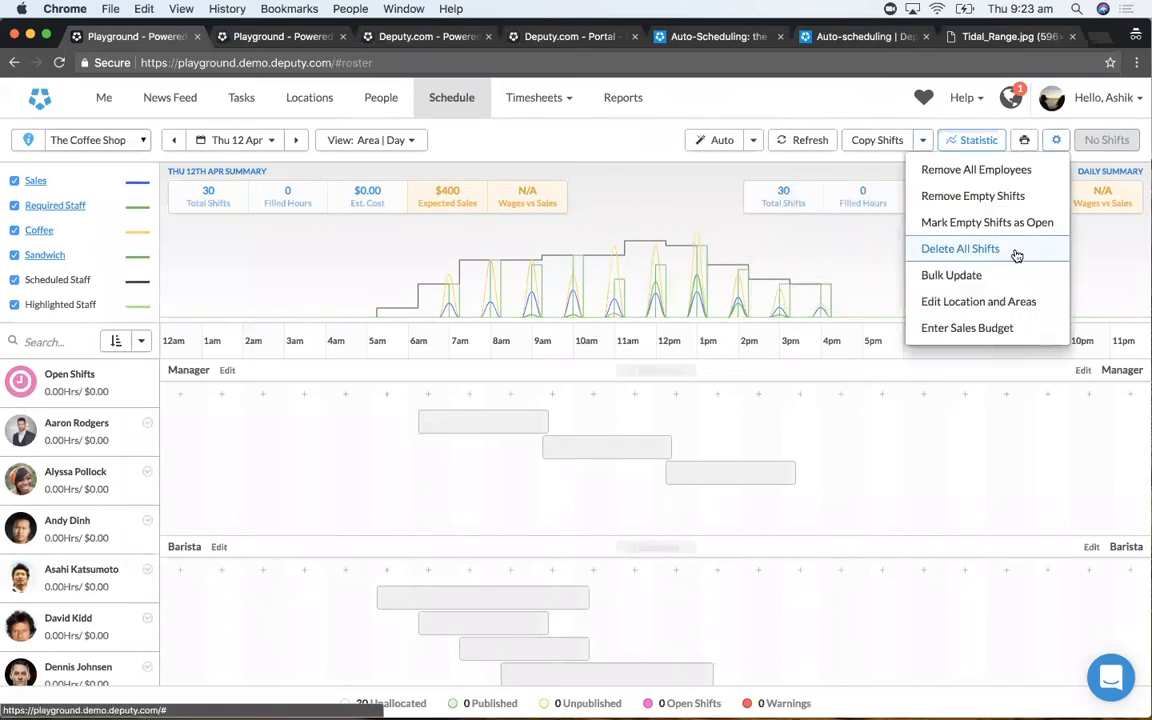
click(1010, 252)
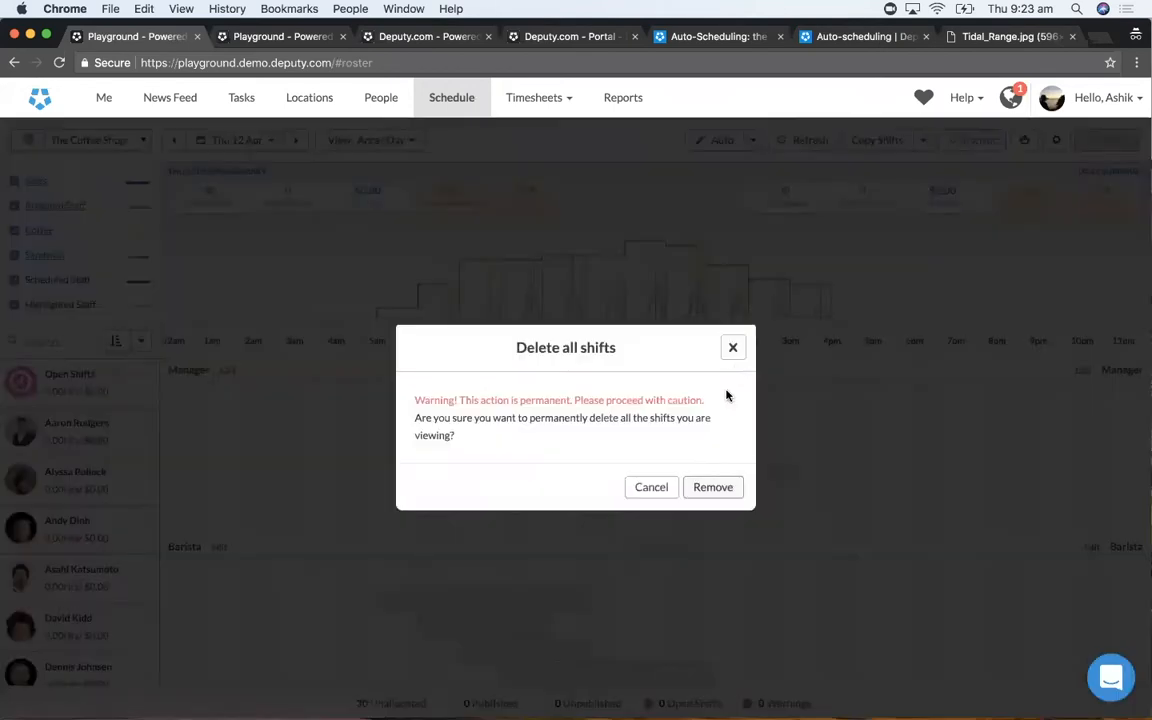
click(713, 488)
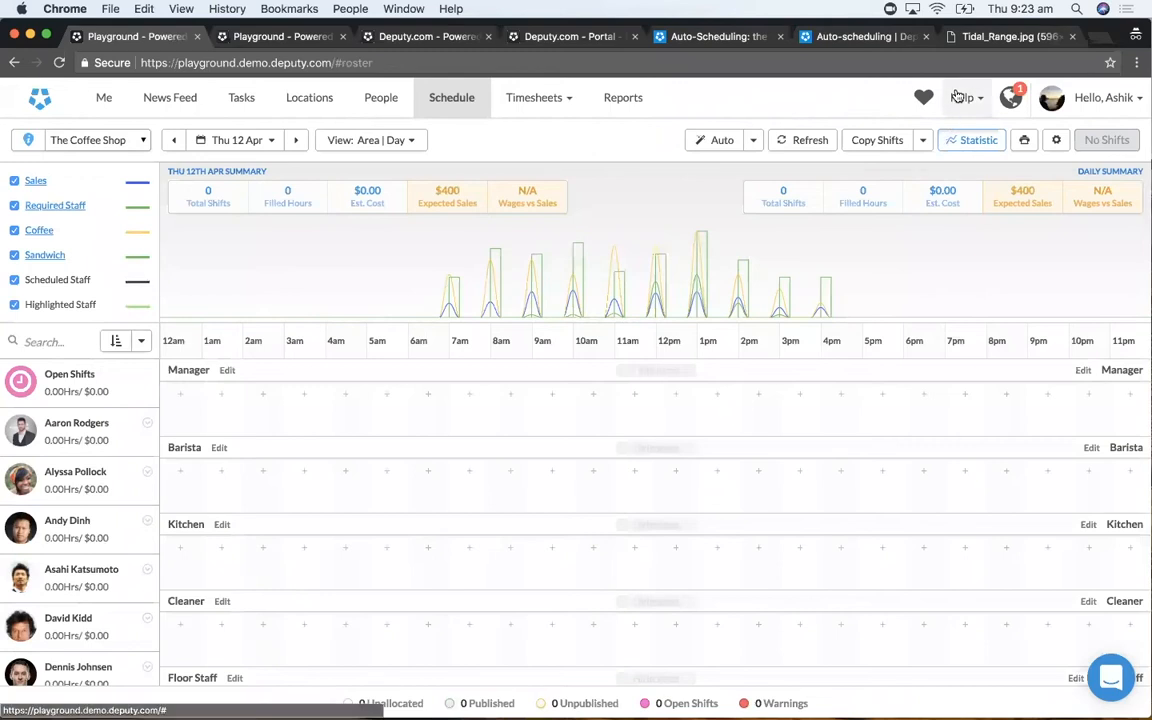
- Show the Tidal_Range.jpg browser tab, return to The Coffee Shop's schedule, and load the Daily Base shift template
click(1005, 36)
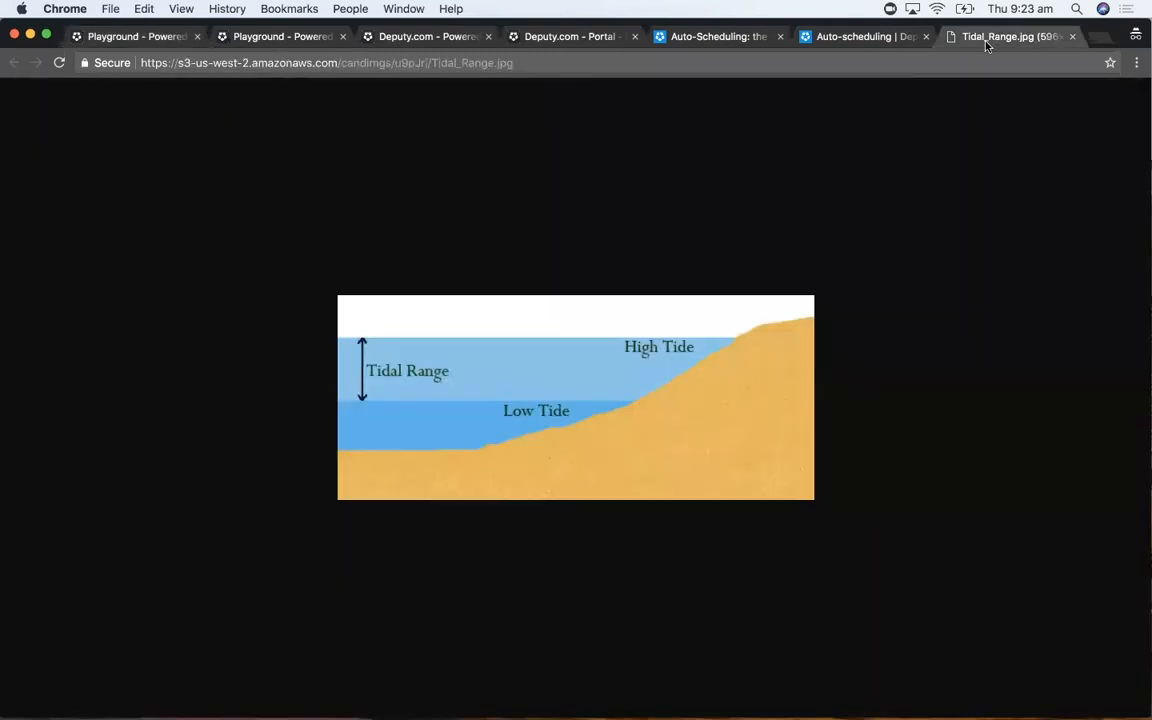
click(90, 38)
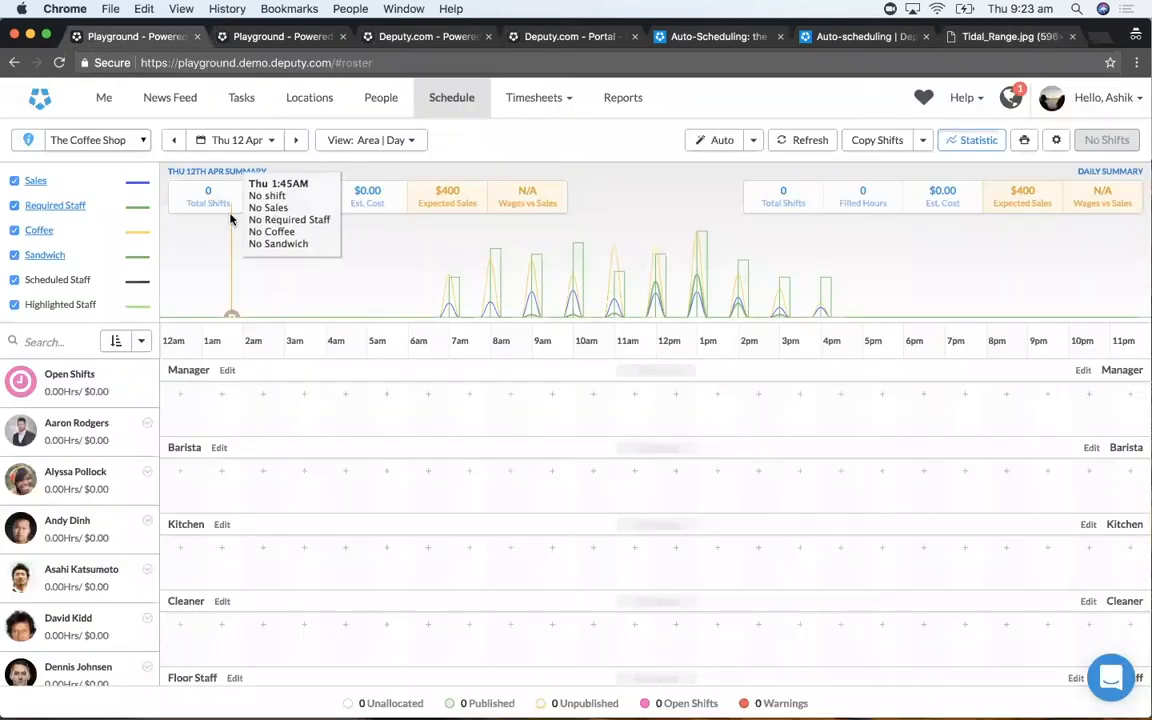
click(922, 140)
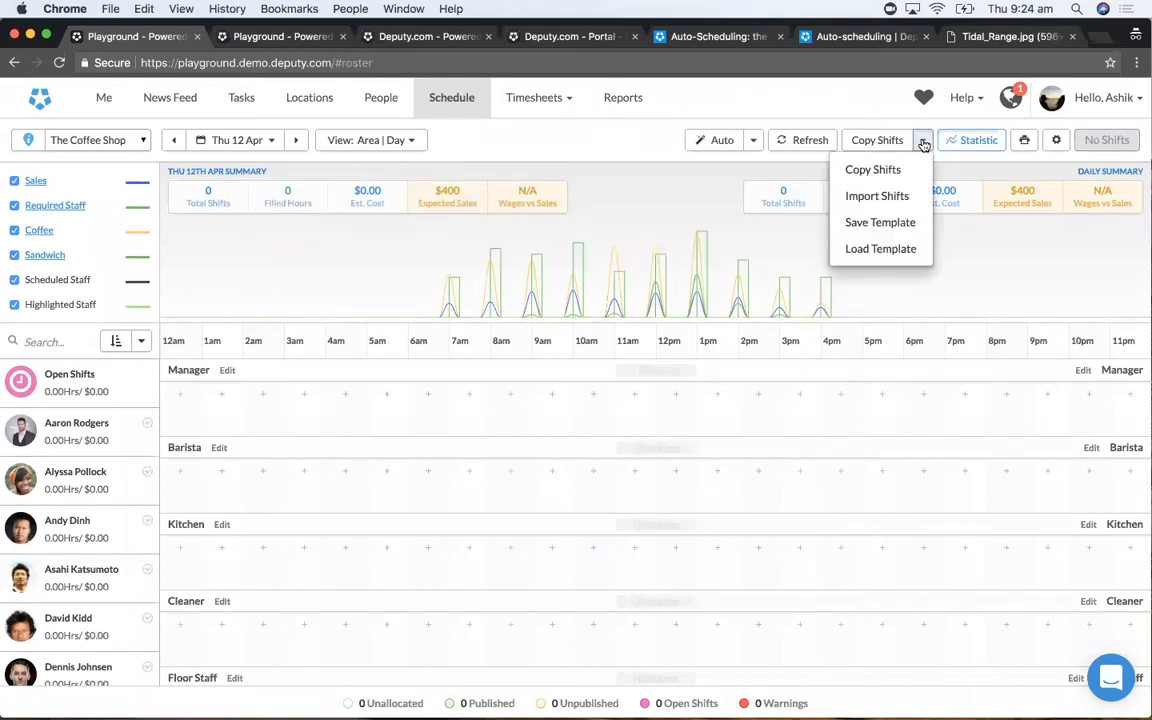
click(903, 251)
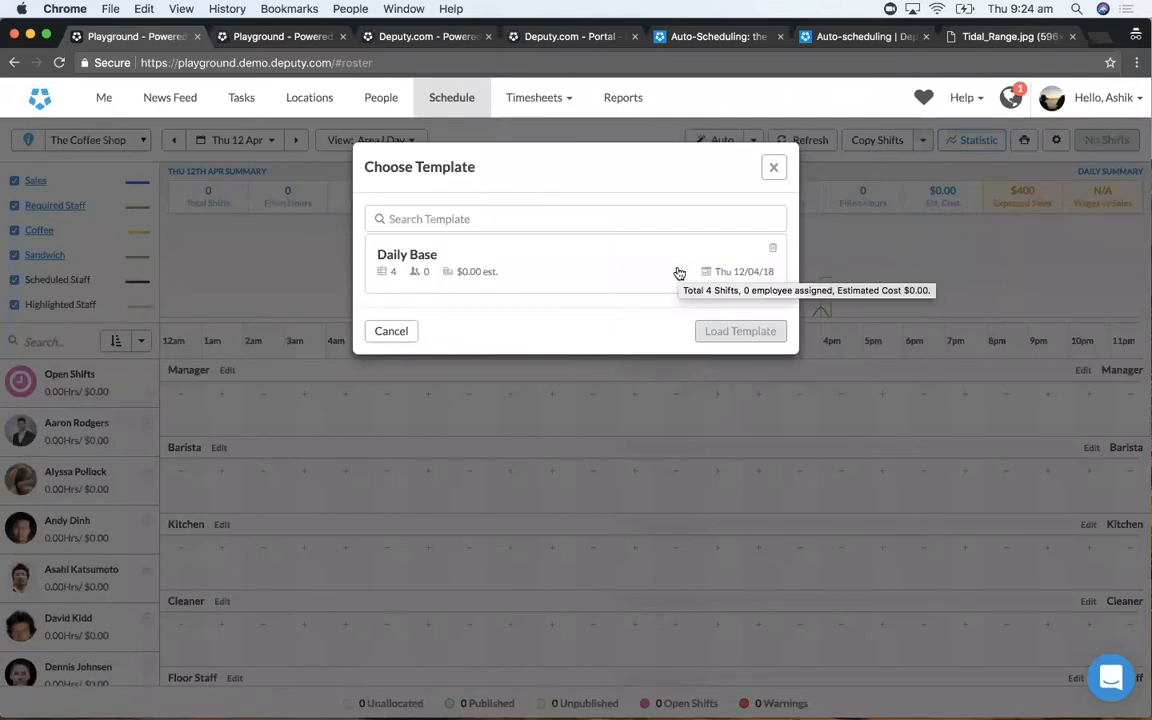
click(576, 262)
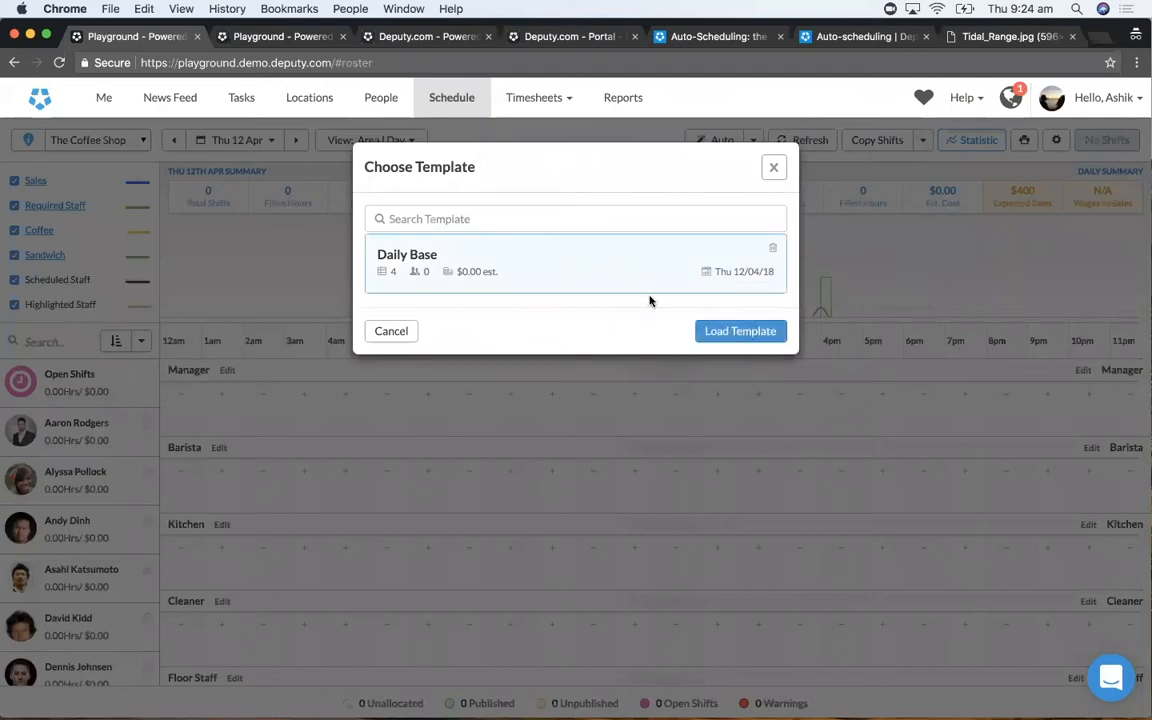
click(745, 332)
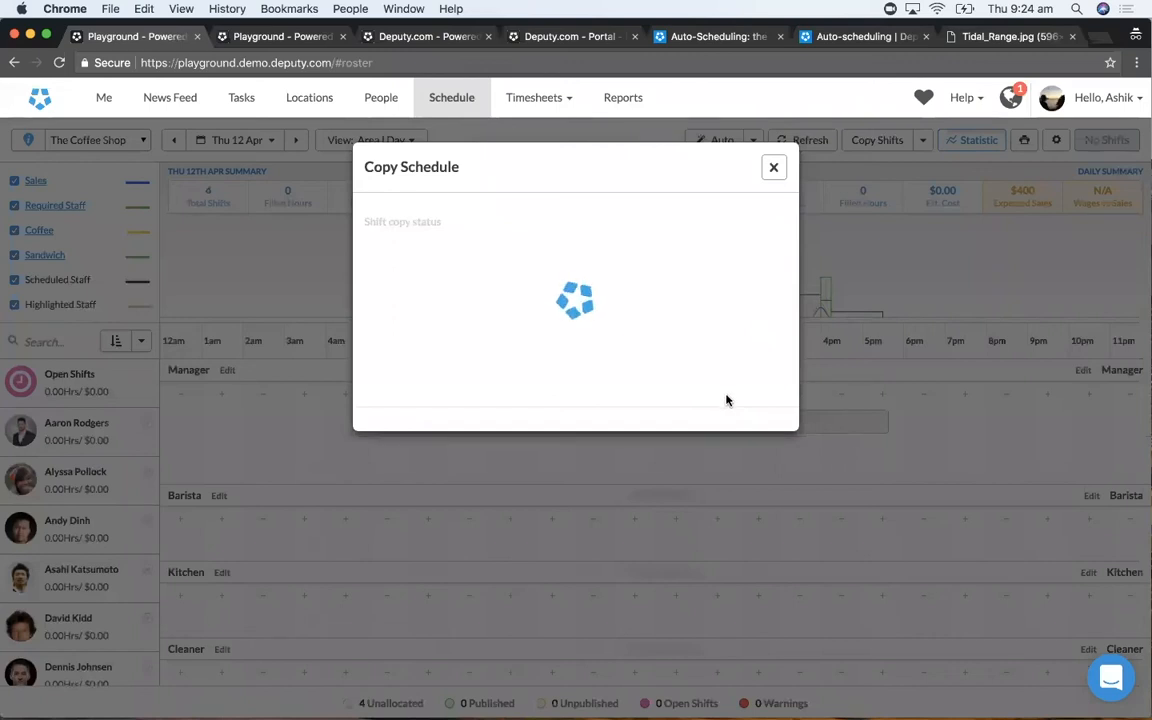
- Close the schedule copy status and review the base template shifts in every area of Thu 12 Apr
click(745, 429)
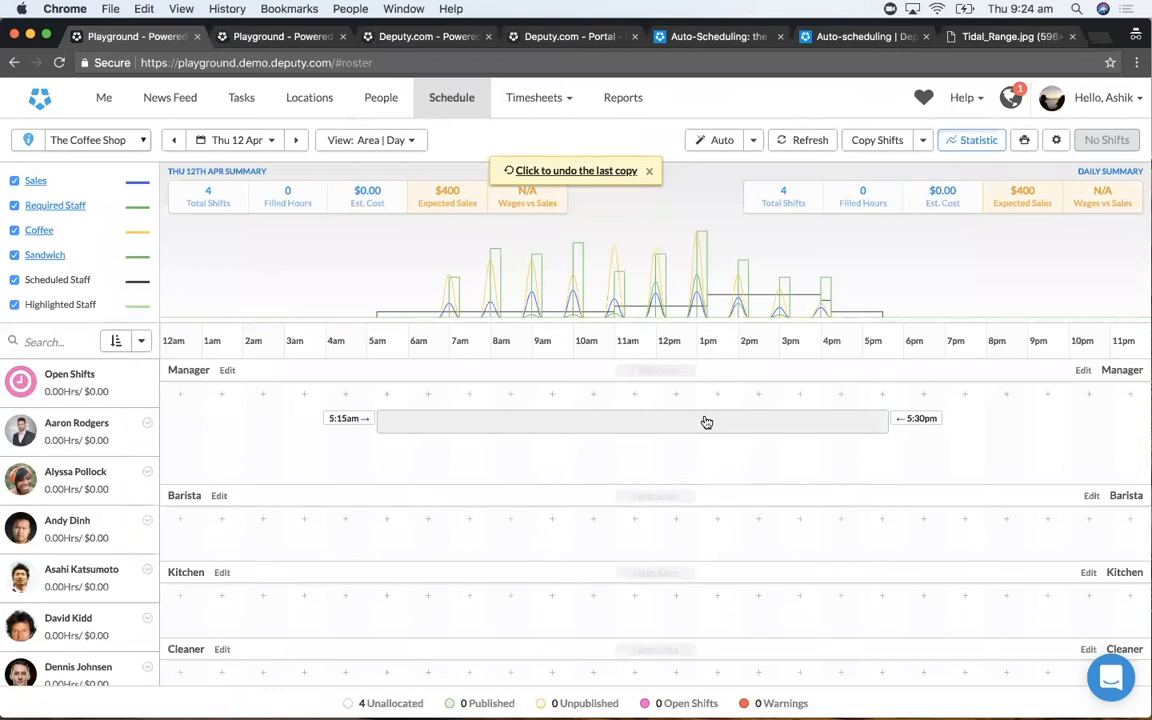
scroll(666, 455, down, 5)
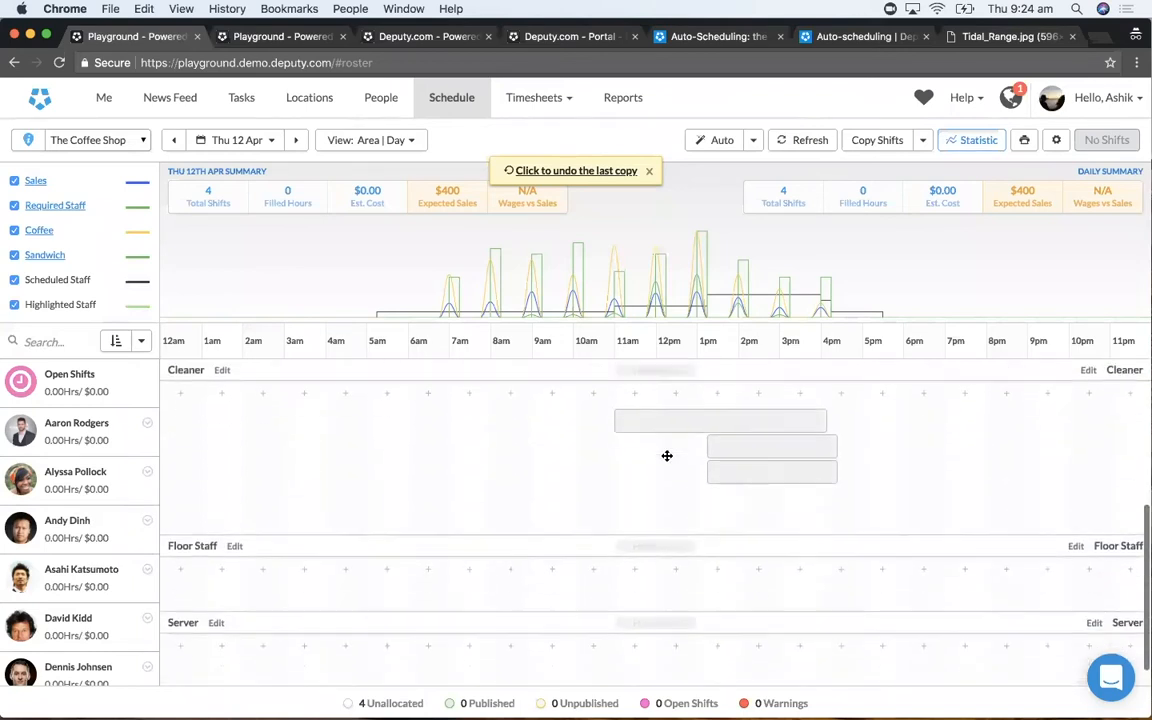
scroll(667, 456, down, 1)
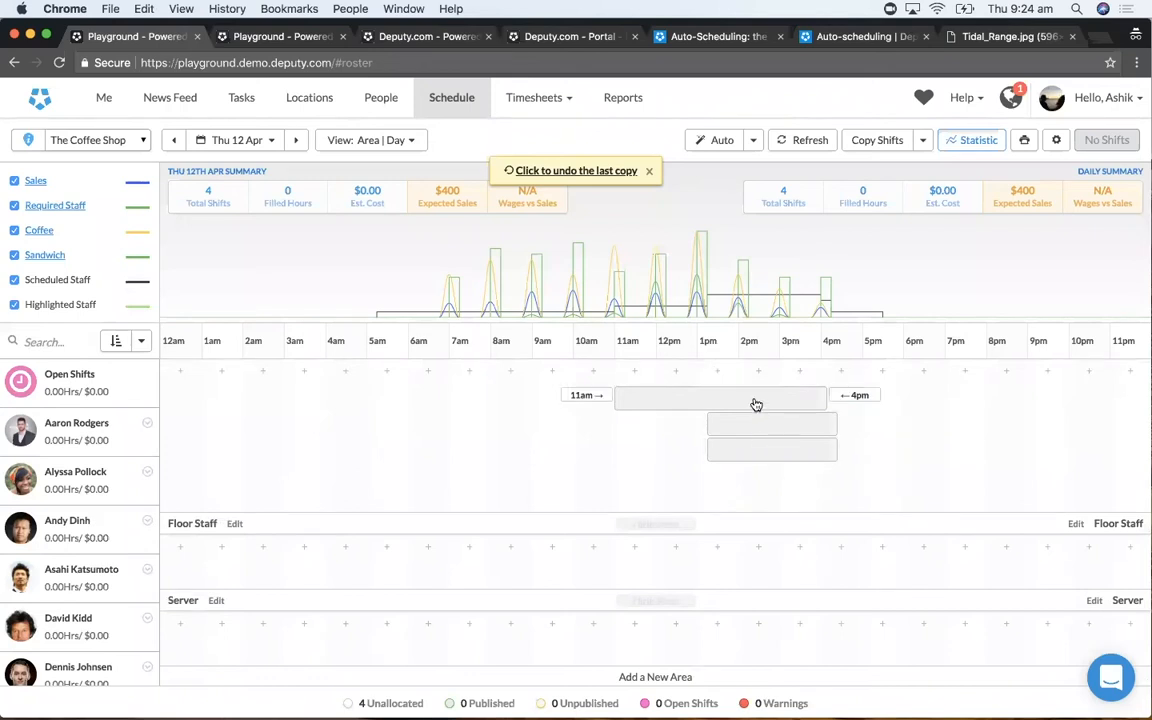
scroll(756, 402, up, 5)
scroll(755, 395, down, 2)
scroll(754, 393, up, 4)
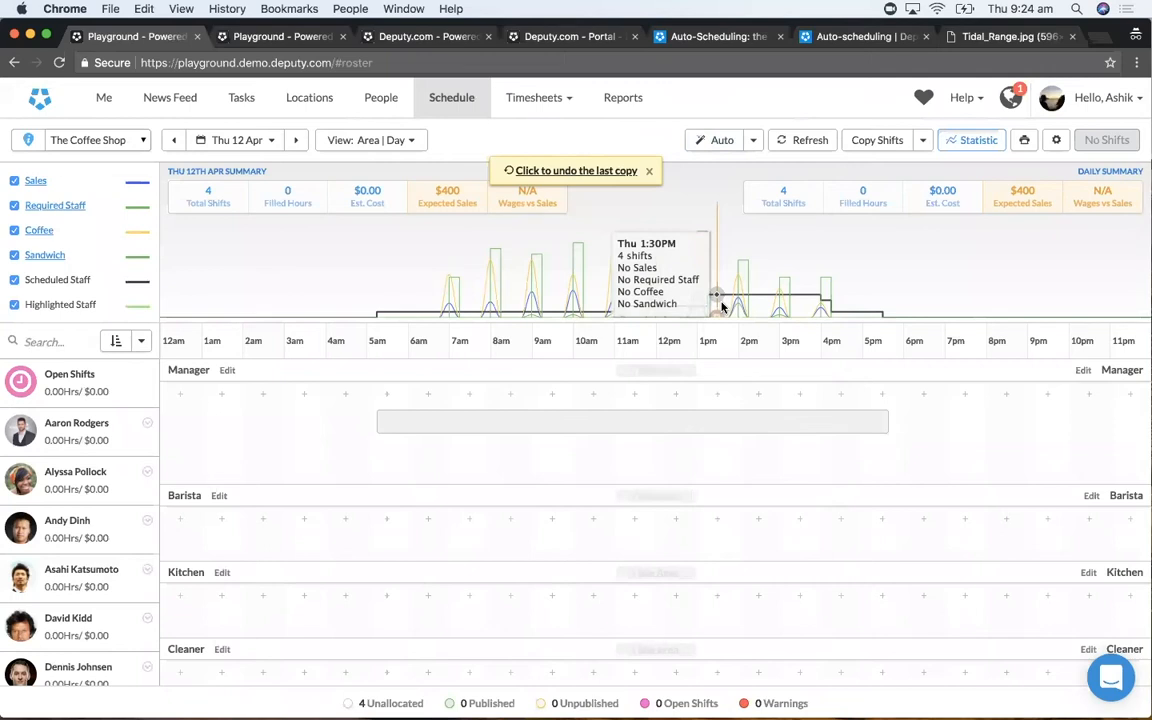
- Auto-build the Thu 12 Apr shift structure on top of the loaded base template shifts
click(753, 140)
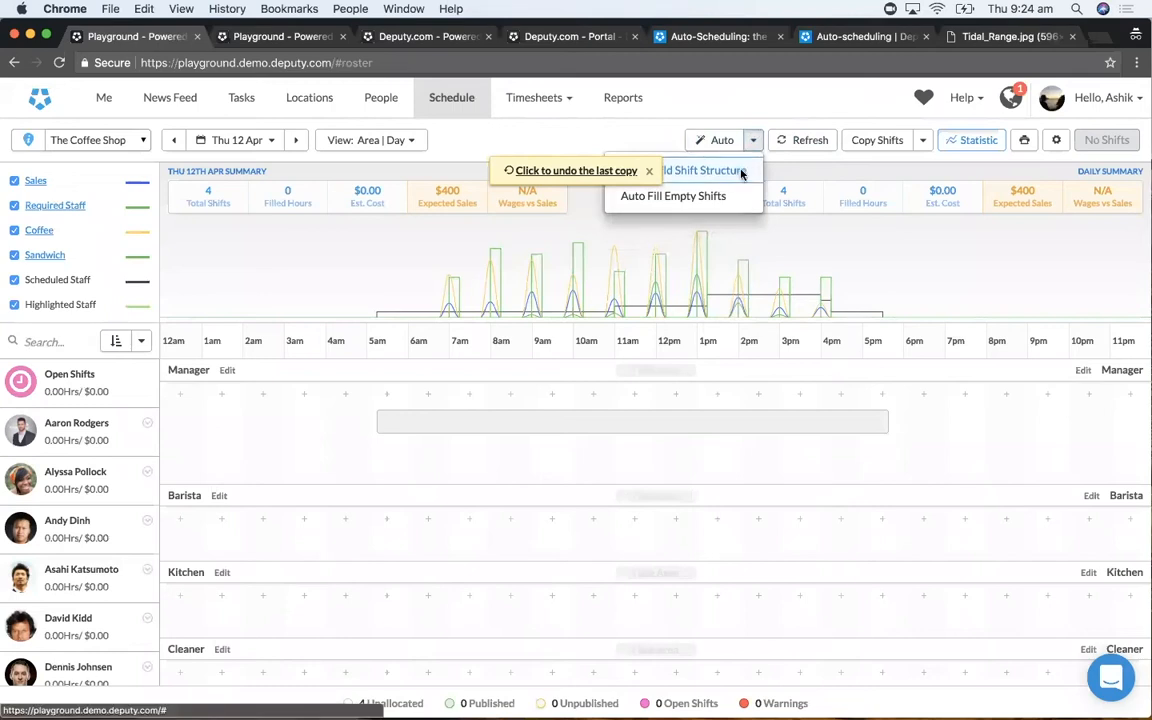
click(741, 174)
click(746, 543)
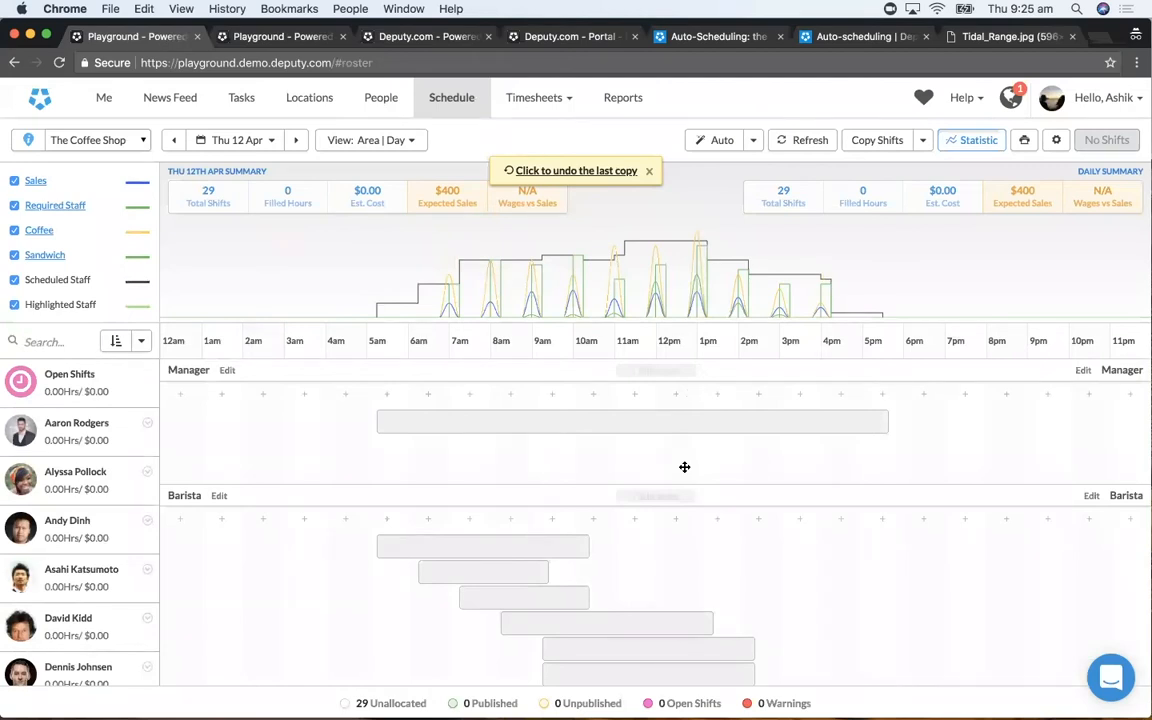
- Review the auto-built shifts in all areas and dismiss the notice offering to undo the last copy
scroll(684, 467, down, 3)
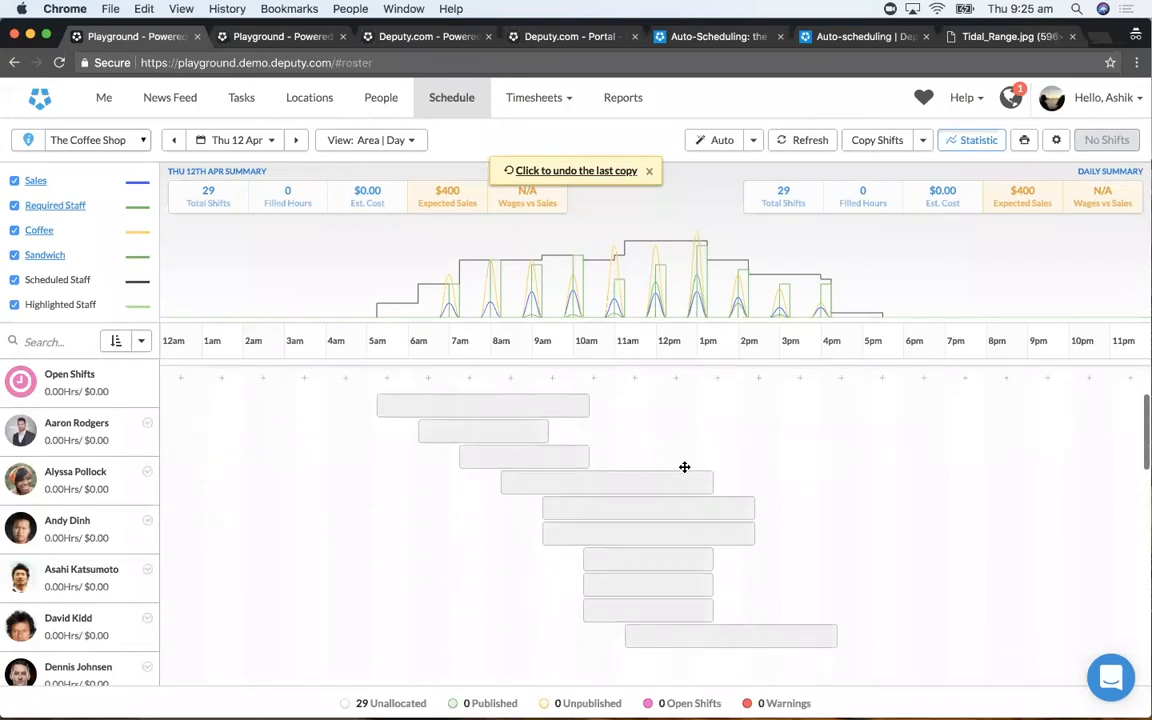
scroll(684, 467, down, 10)
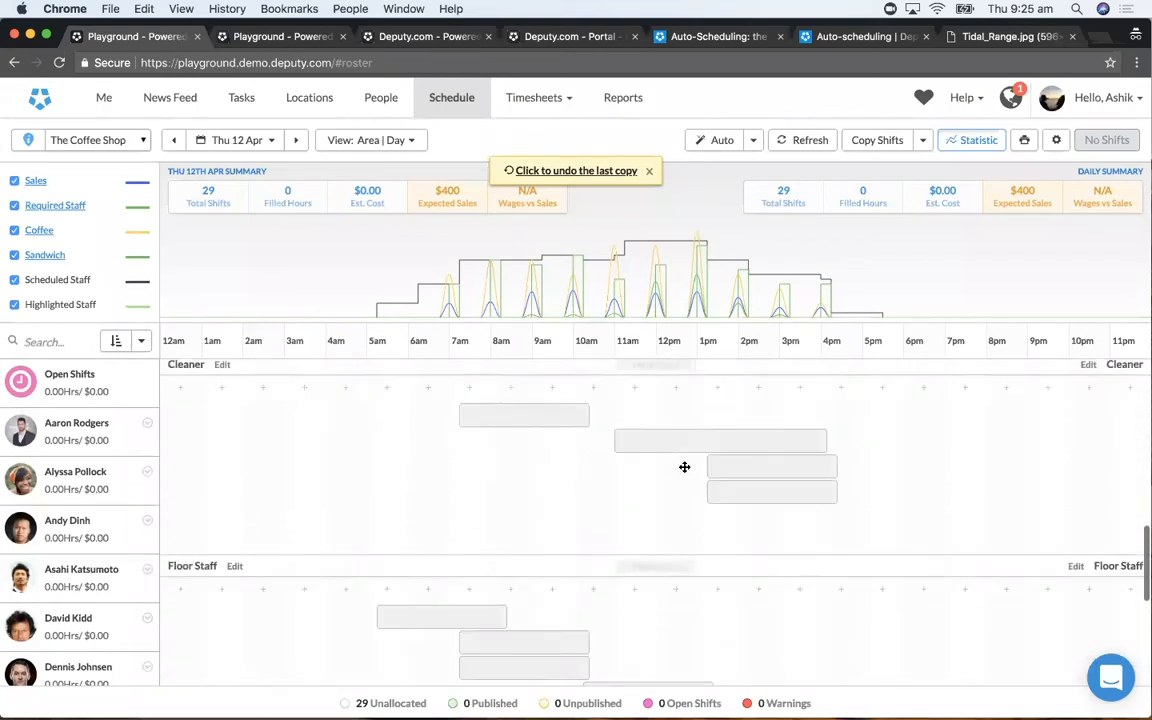
scroll(684, 467, down, 1)
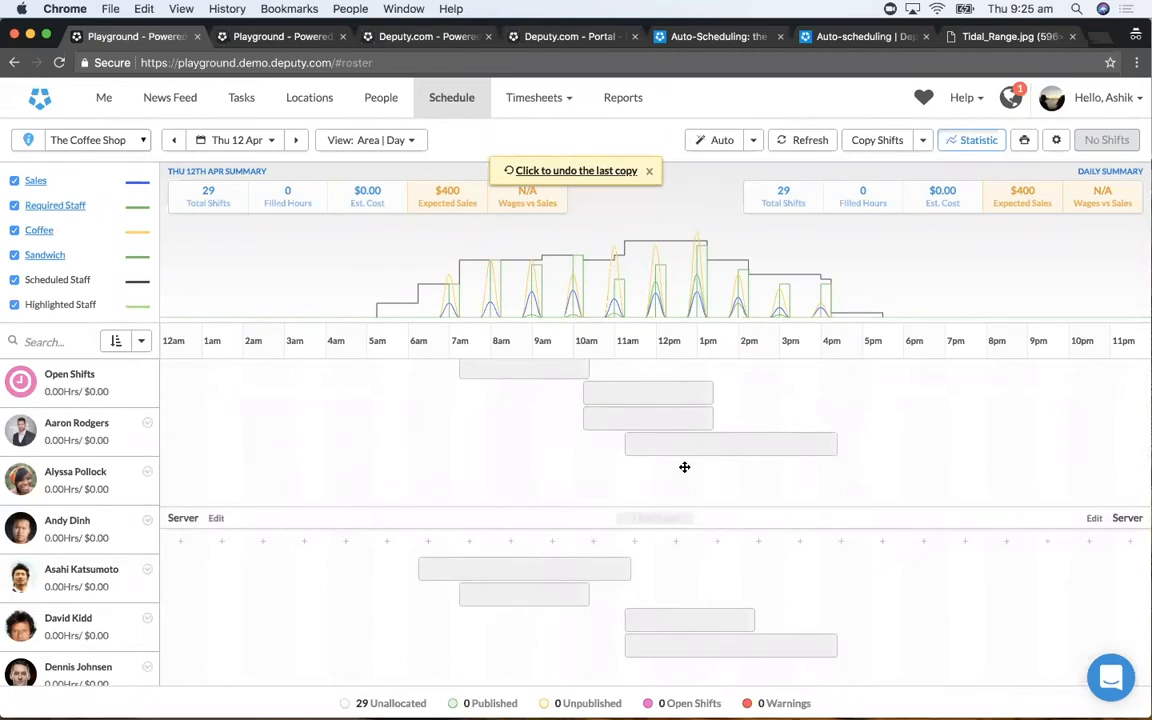
mouse_move(725, 259)
scroll(740, 501, up, 3)
click(650, 172)
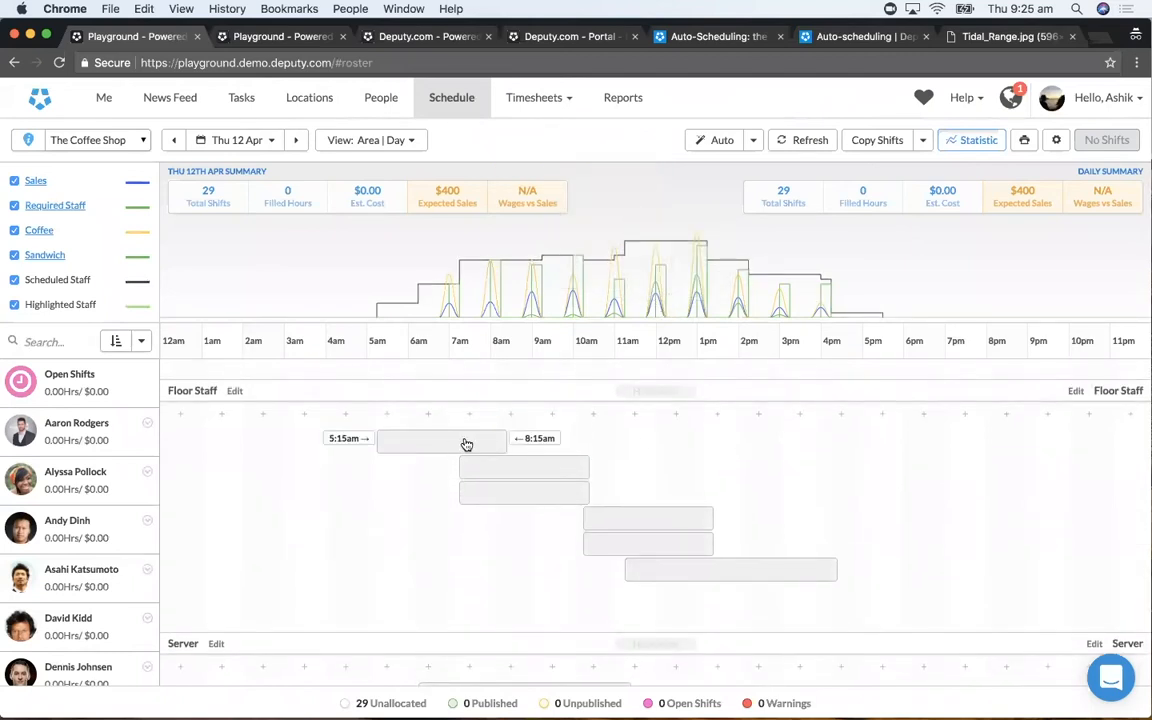
- Move the 5:15am Floor Staff shift to start at about 10am and the 5:15am Barista shift to about 8am
drag(501, 445, 635, 436)
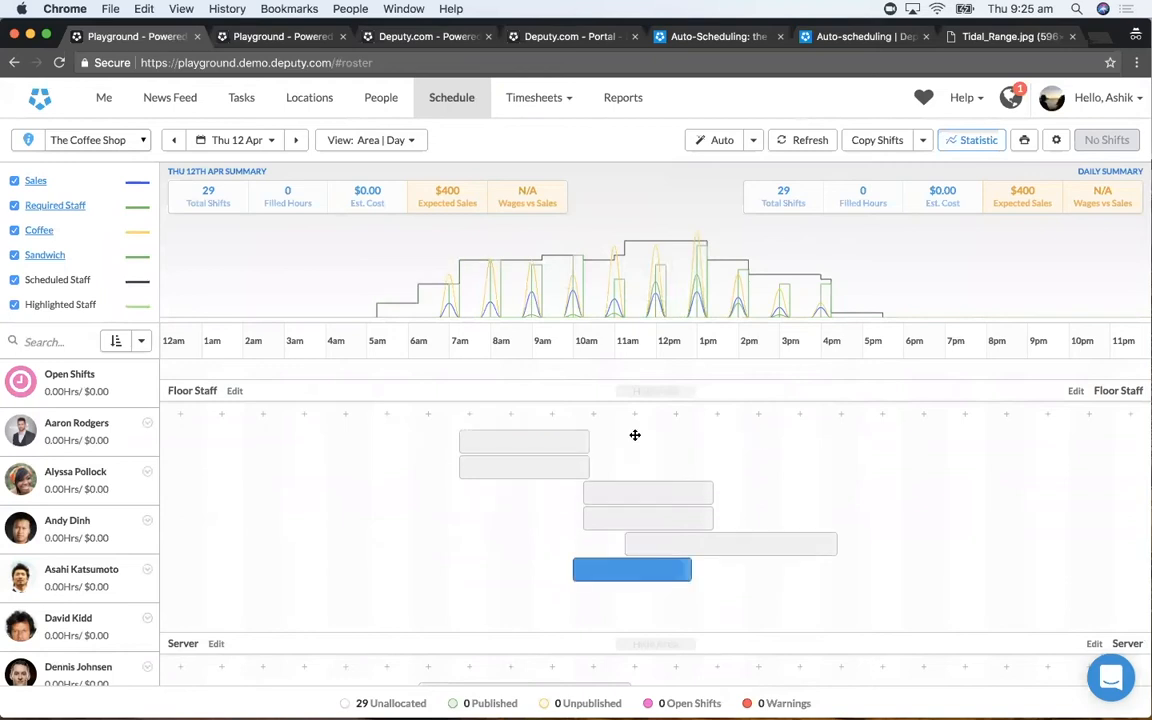
scroll(622, 465, down, 3)
scroll(622, 465, up, 5)
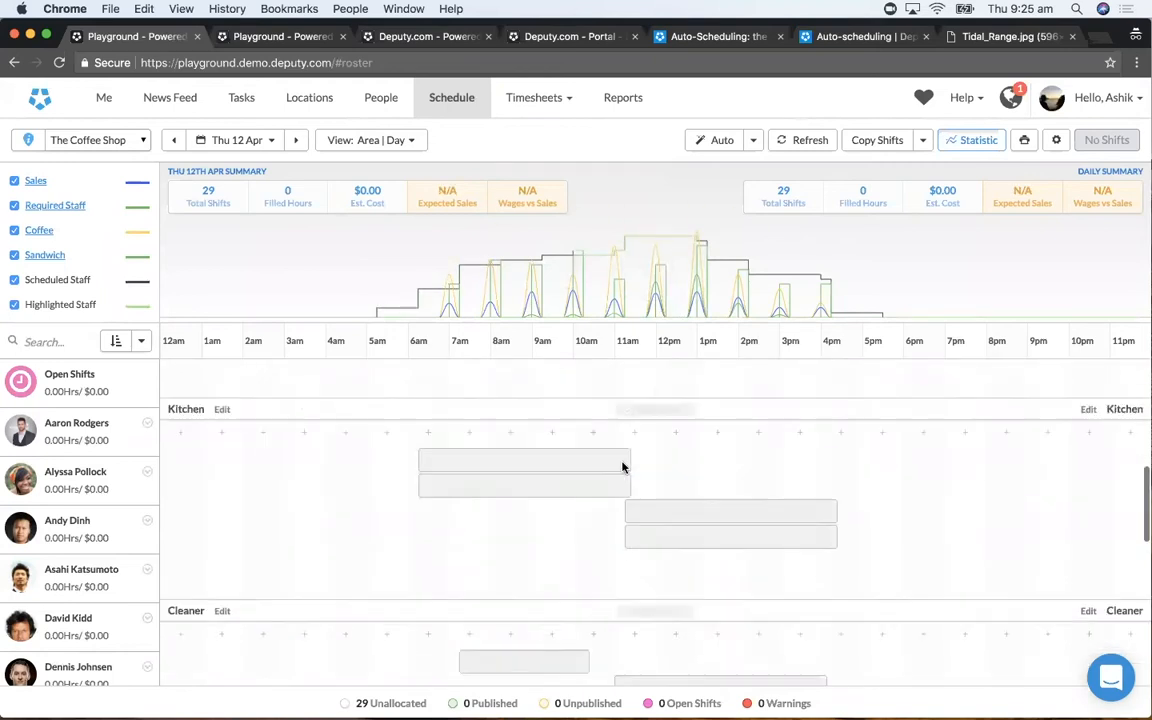
drag(512, 557, 622, 548)
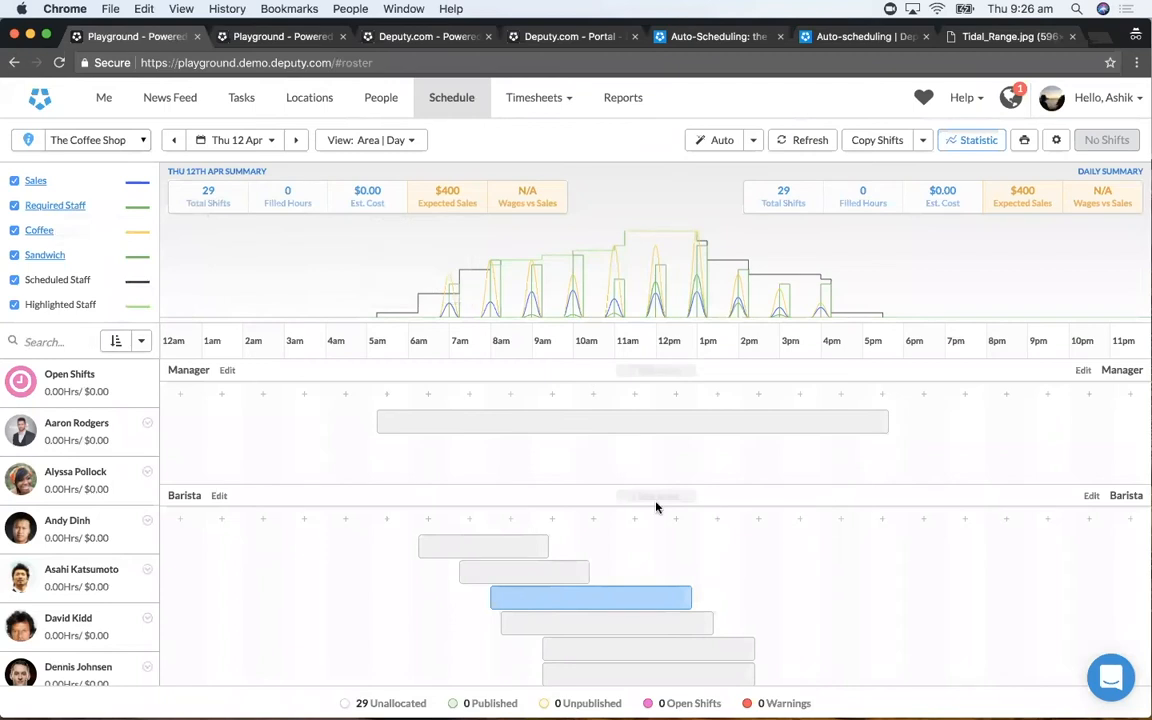
- Start Auto Fill Empty Shifts for Thu 12 Apr, keeping Cost at "Keep cost as low as possible"
click(752, 143)
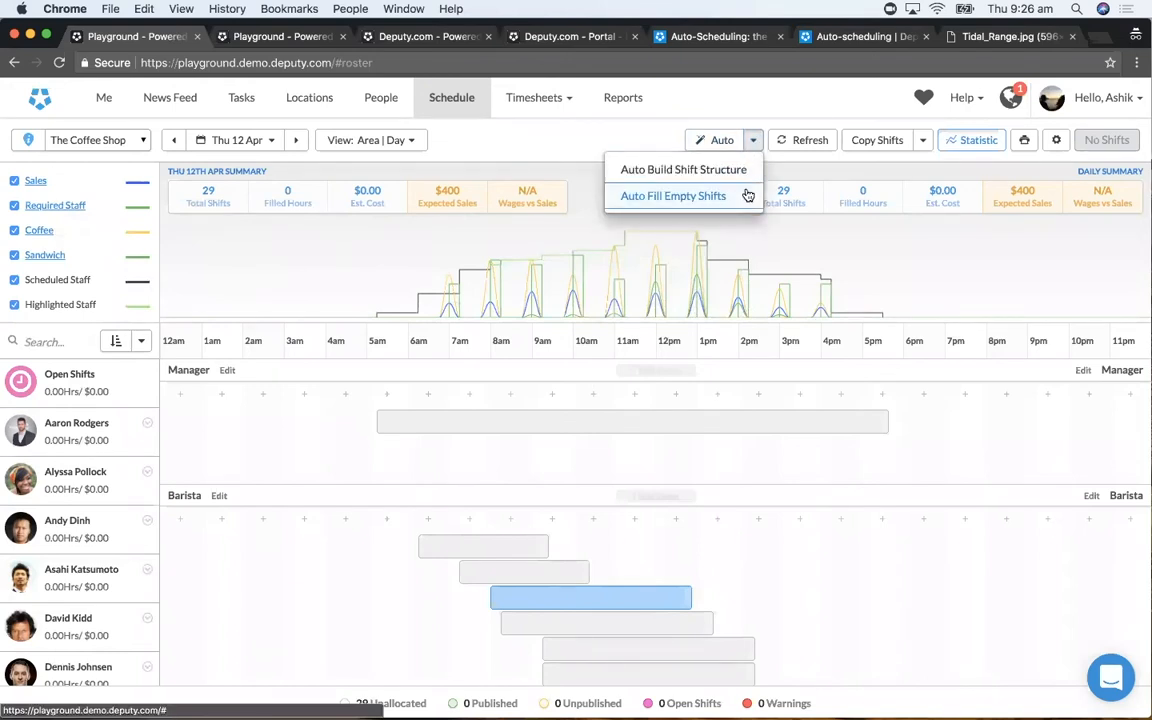
click(746, 195)
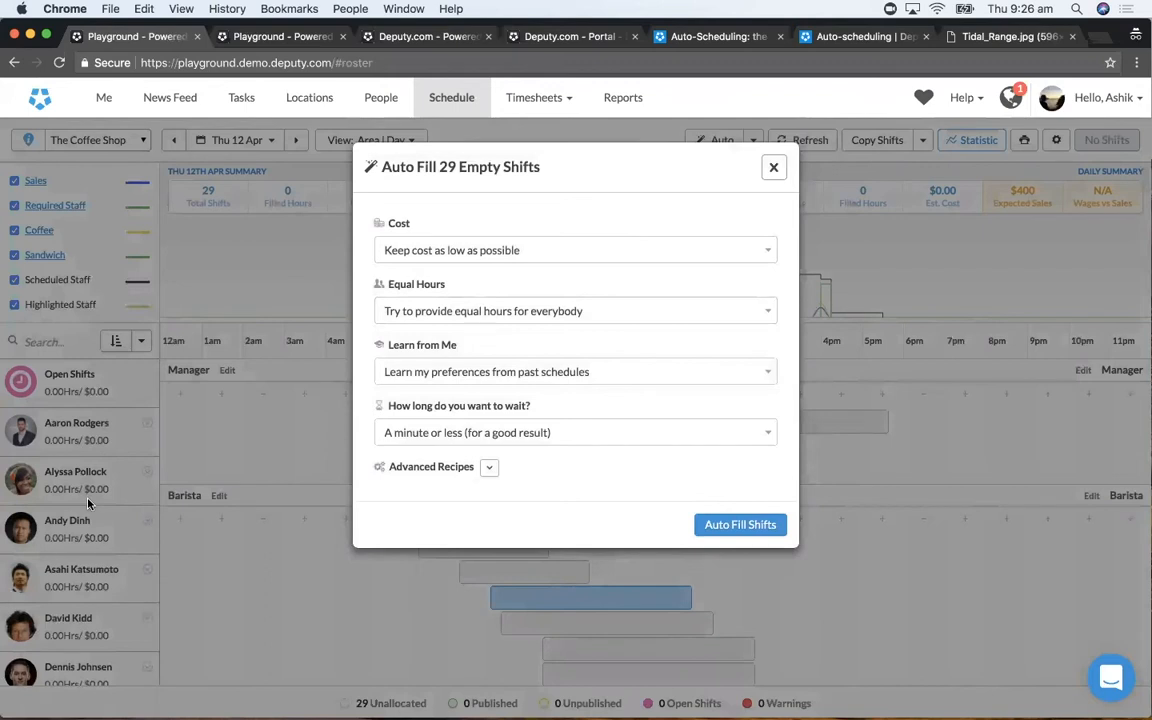
click(527, 249)
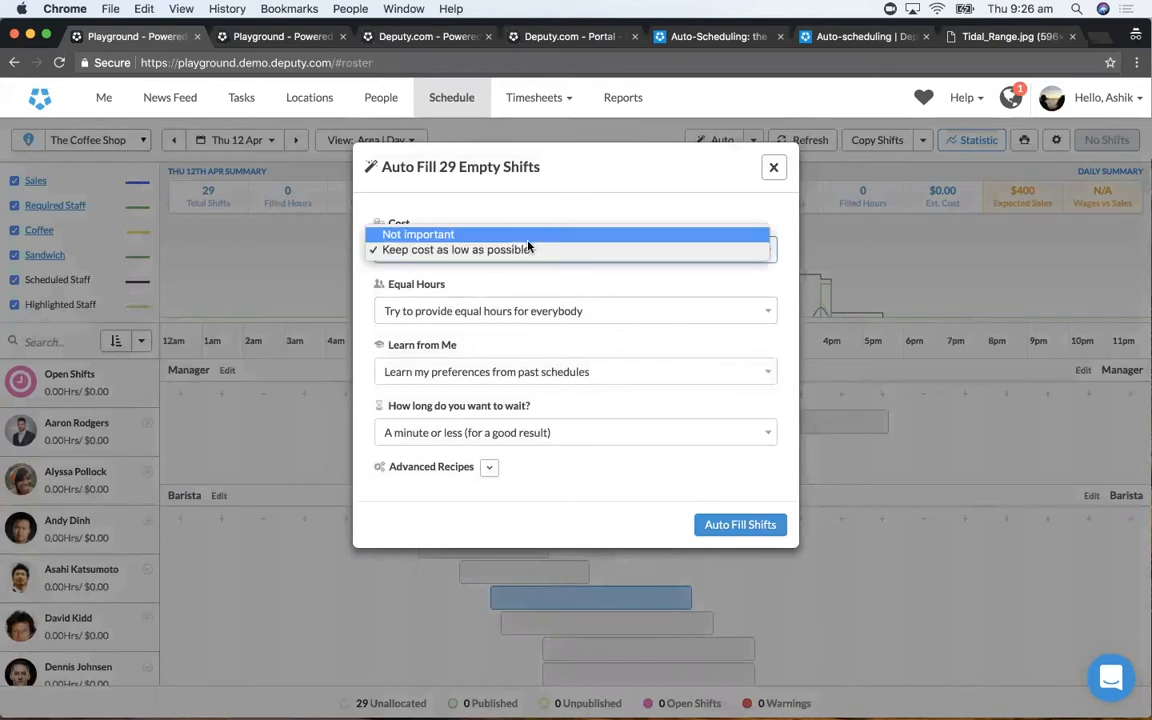
click(527, 249)
click(526, 219)
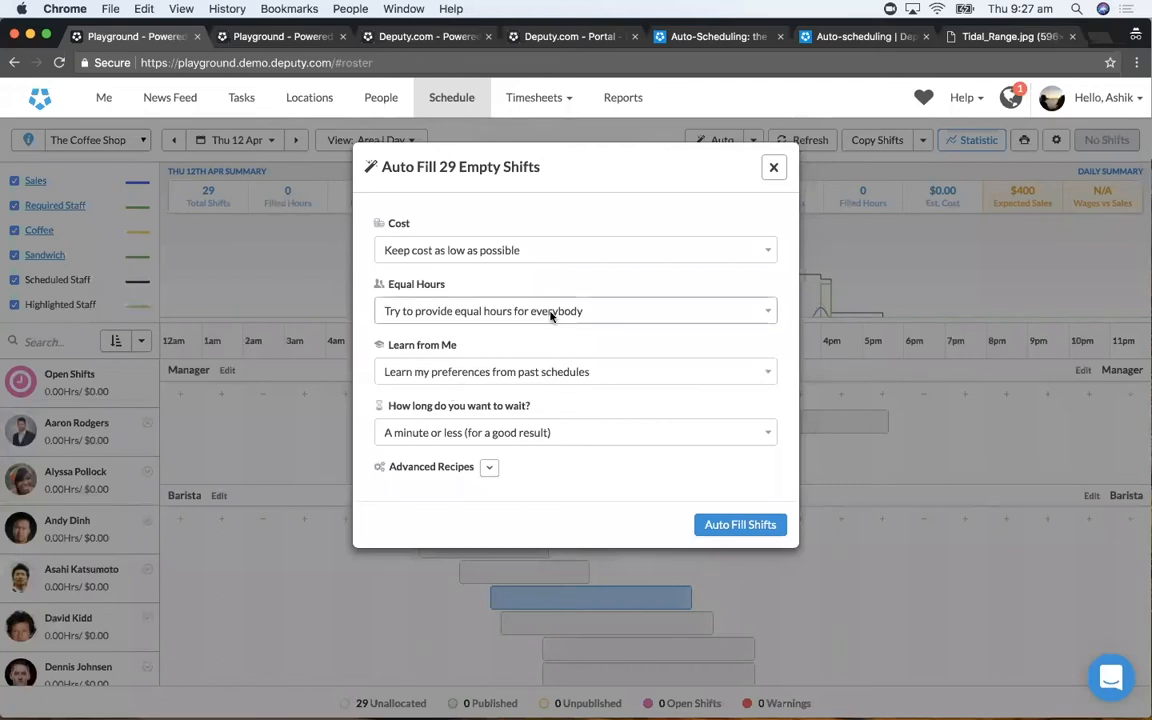
click(525, 252)
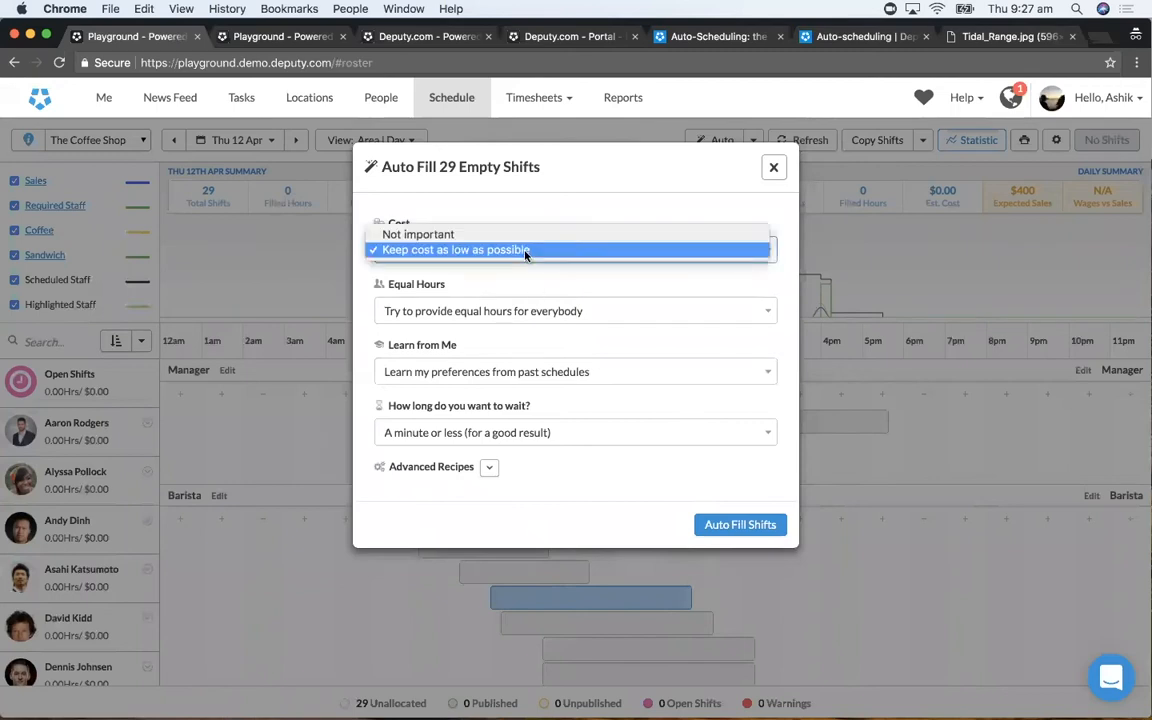
click(527, 298)
- Set Learn from Me to "Not important" and leave Equal Hours on "Try to provide equal hours for everybody"
click(525, 316)
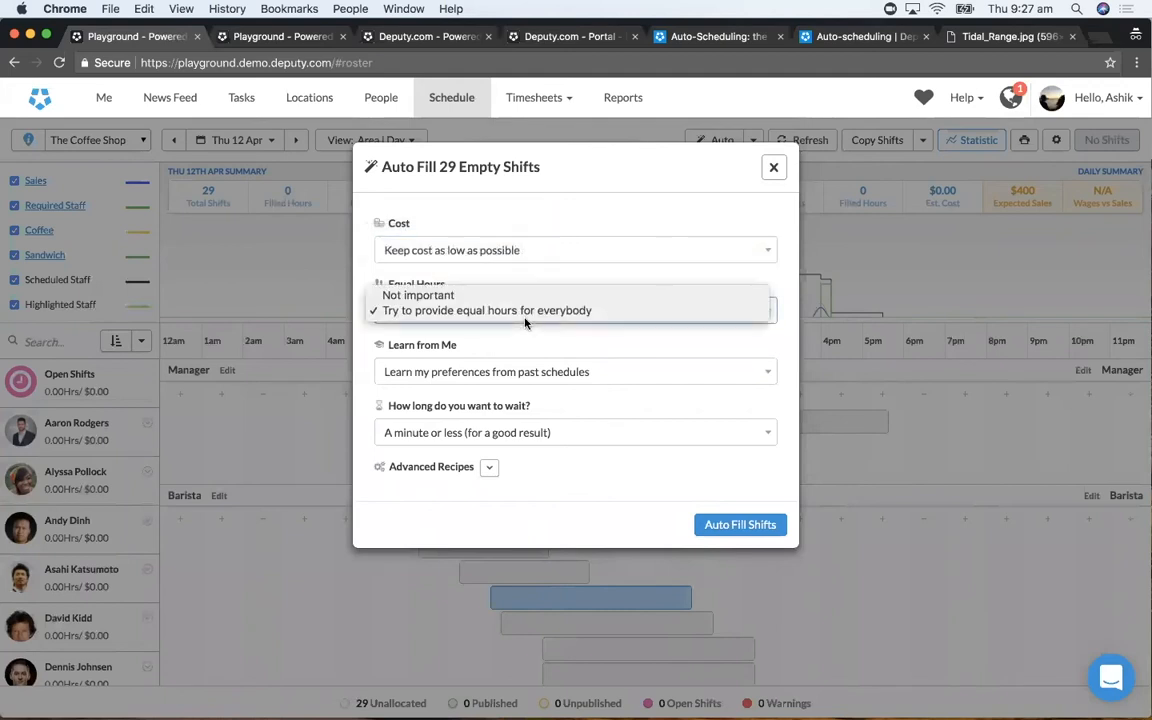
click(527, 295)
click(518, 368)
click(518, 357)
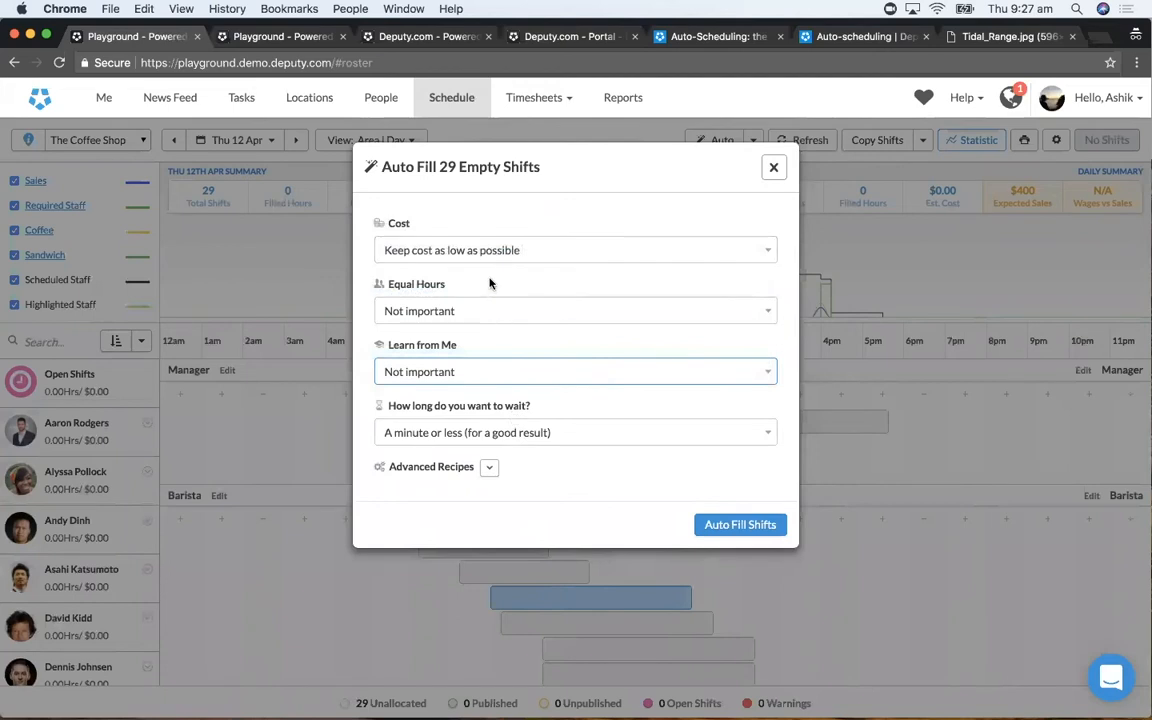
click(476, 310)
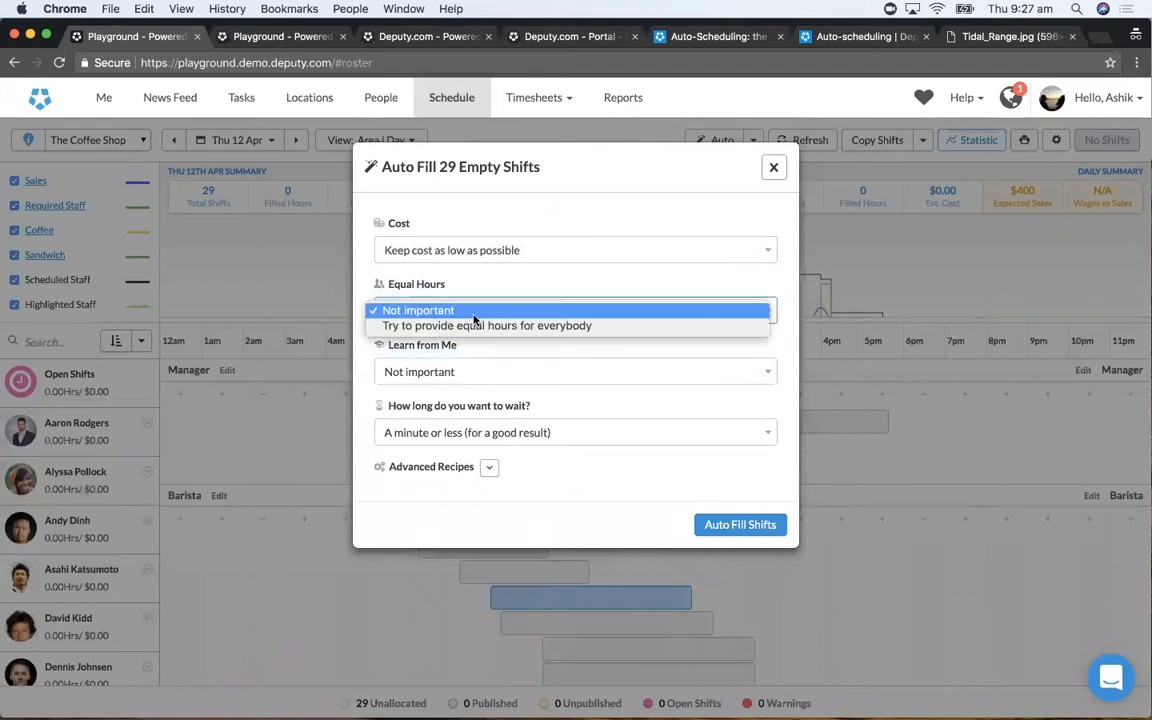
click(474, 333)
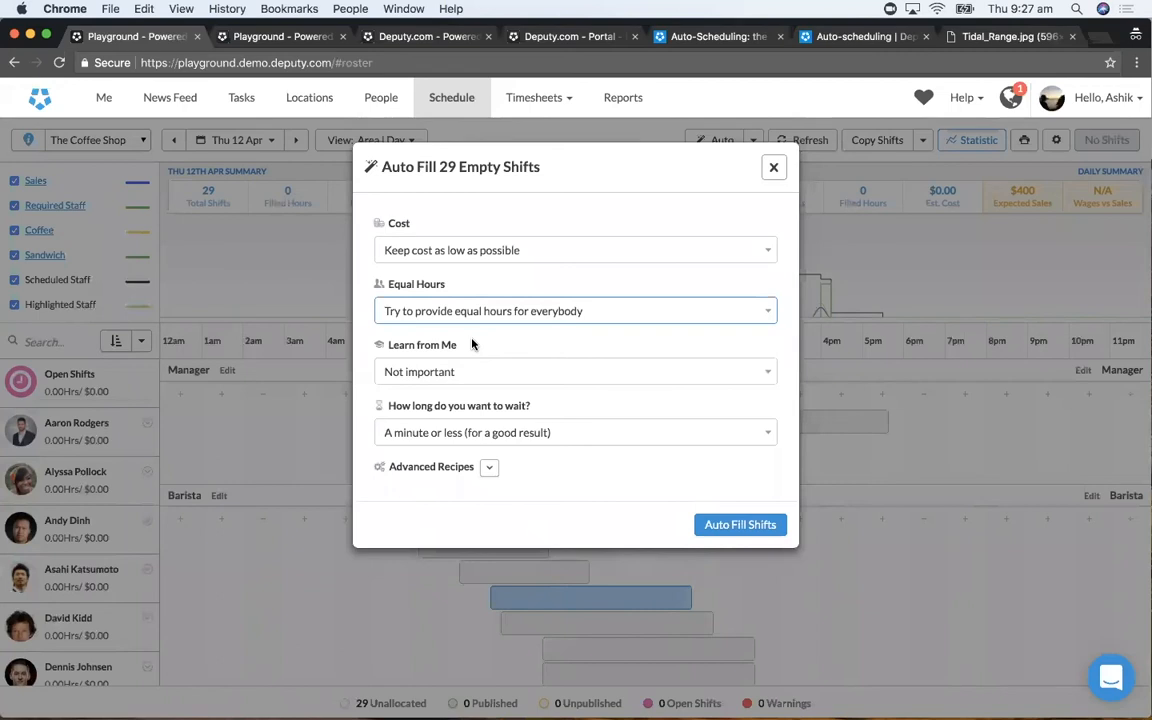
click(465, 378)
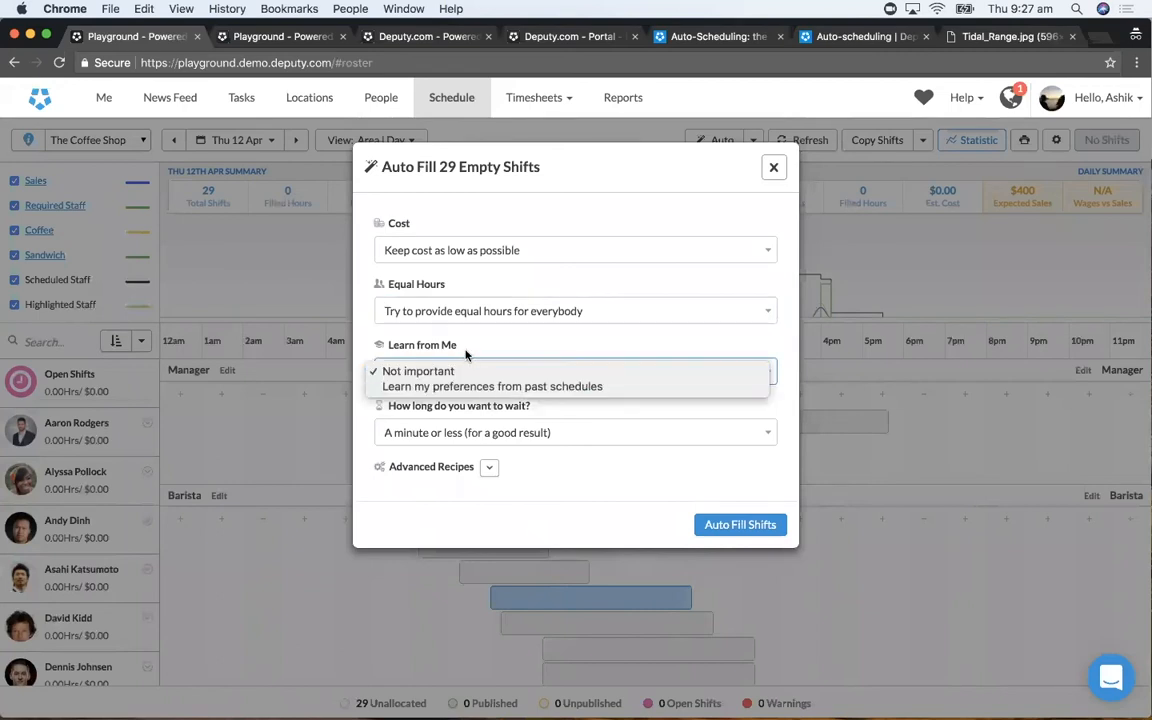
click(467, 371)
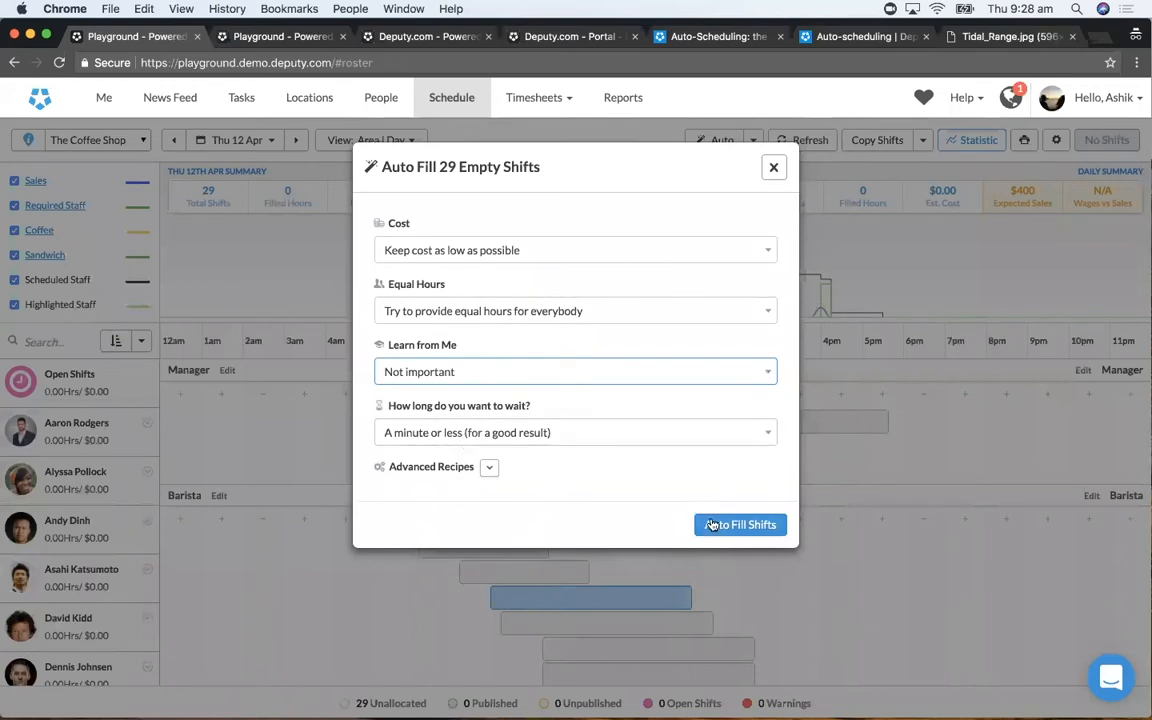
- Auto-fill the empty shifts with the waiting time "A minute or less (for a good result)"
click(664, 433)
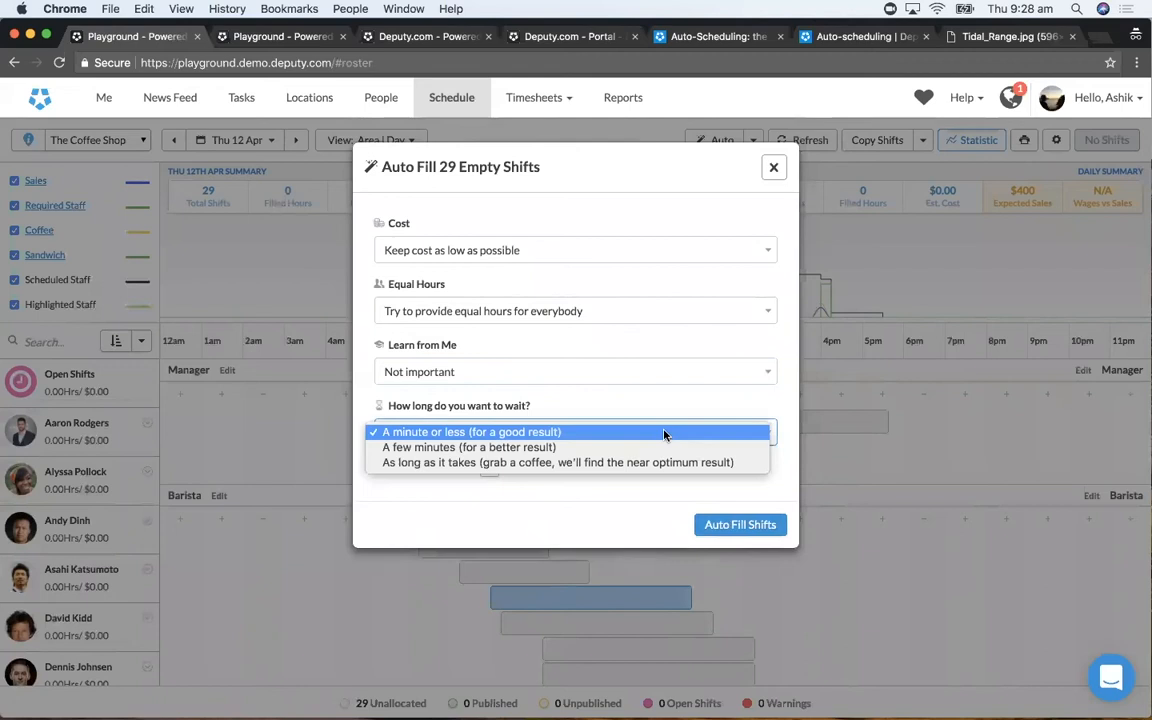
click(664, 432)
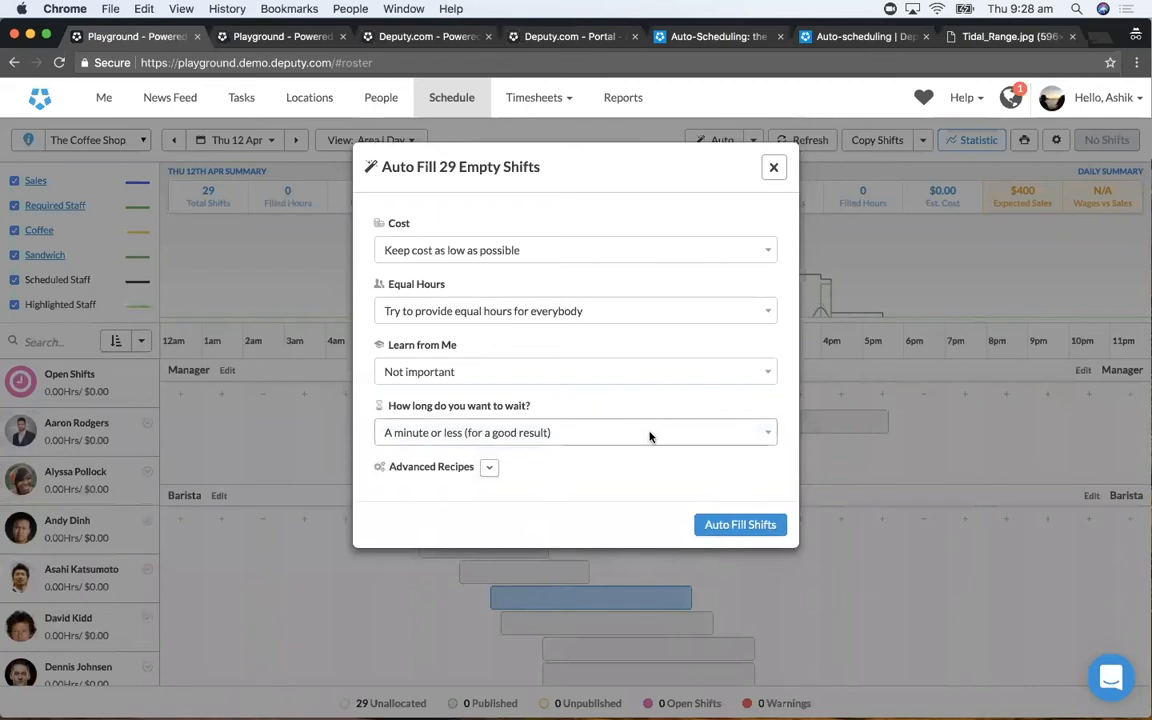
click(738, 524)
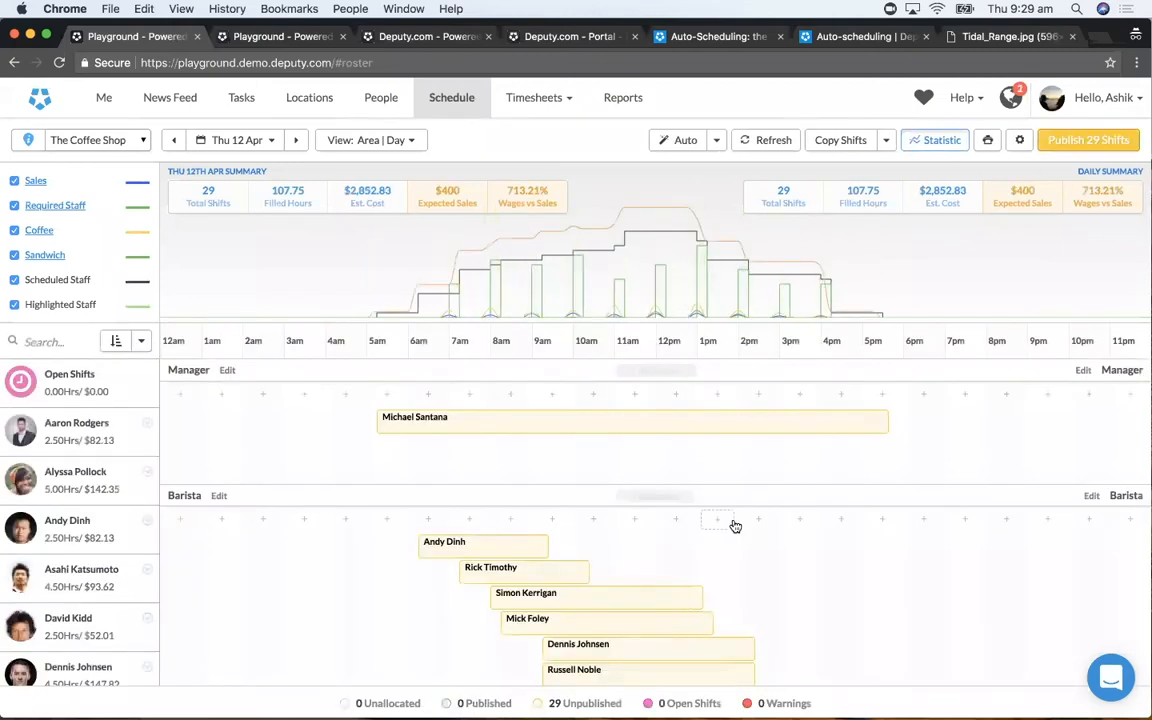
- Review the employees assigned to shifts in each area and the staffing and wage curves in the day's statistics graph
scroll(735, 525, down, 10)
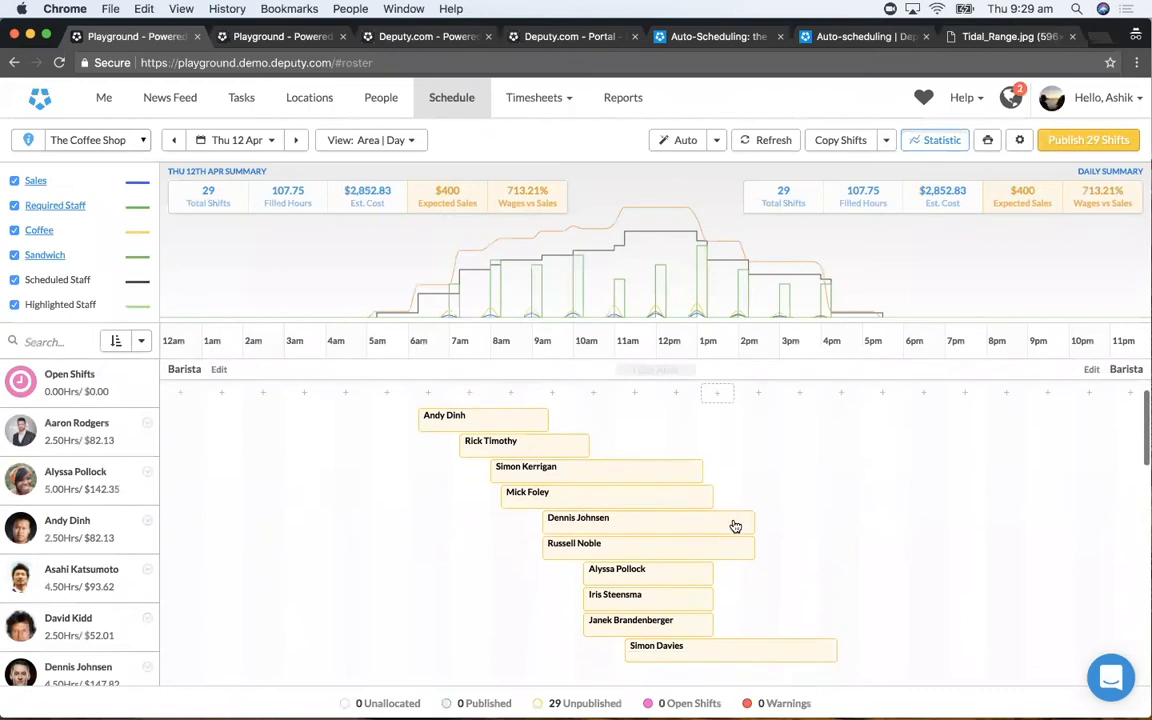
scroll(734, 521, down, 5)
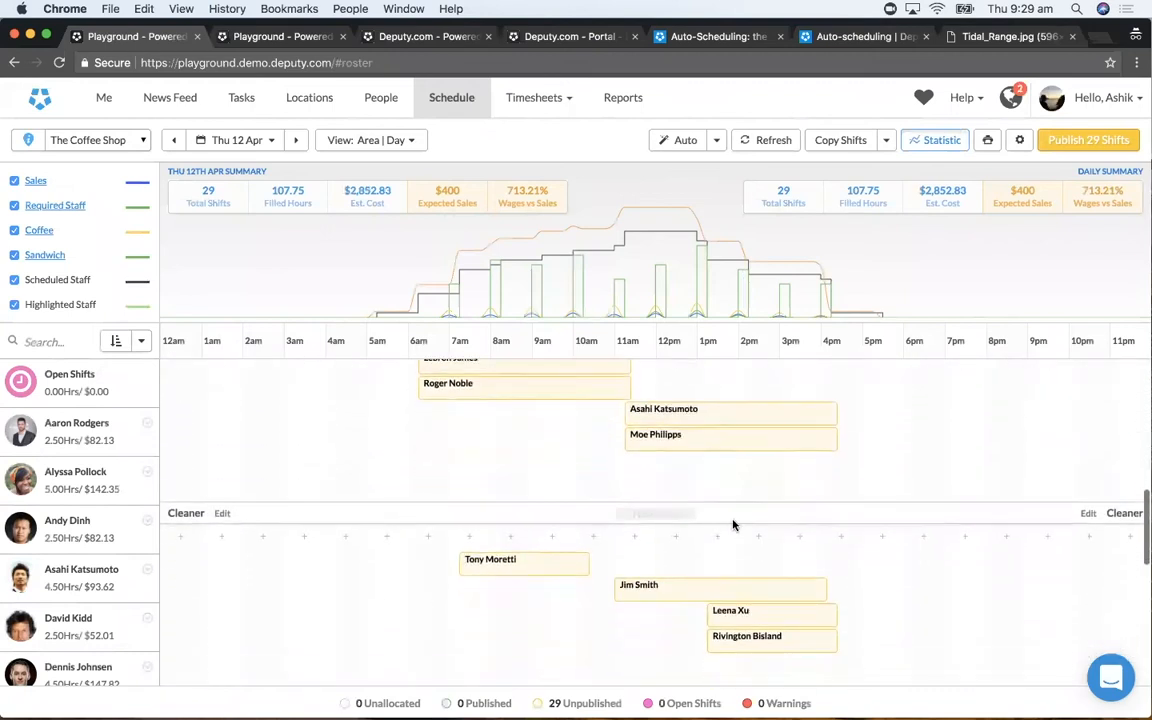
scroll(734, 522, down, 10)
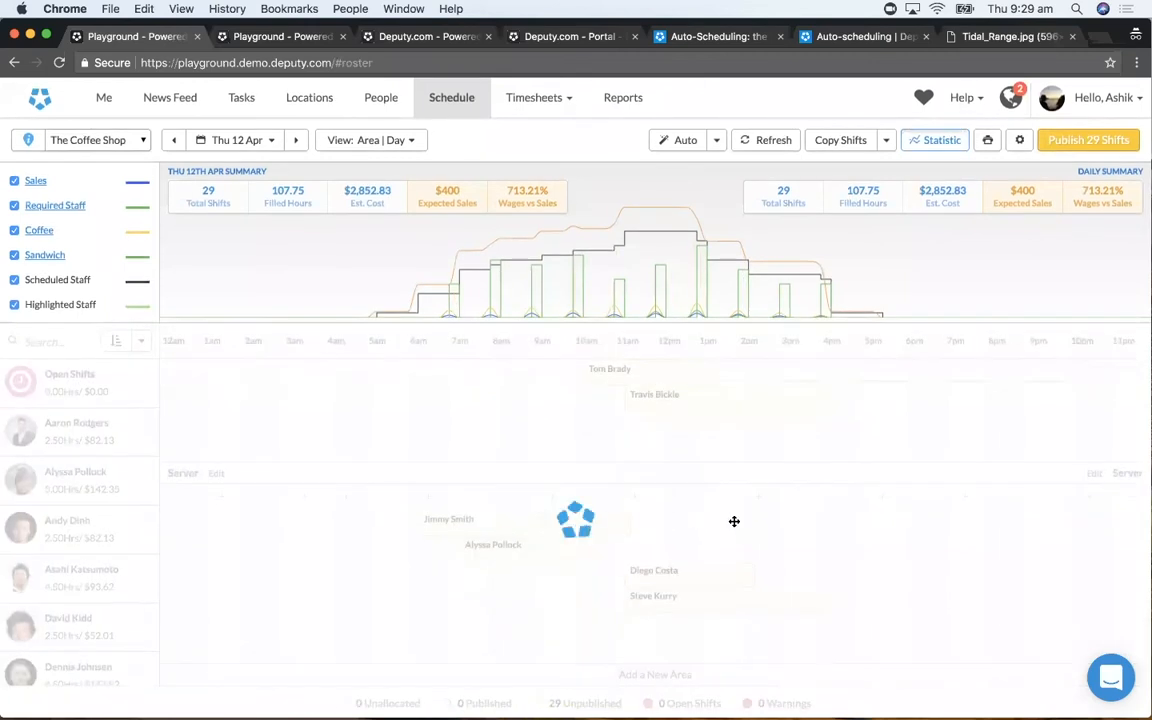
scroll(734, 521, up, 6)
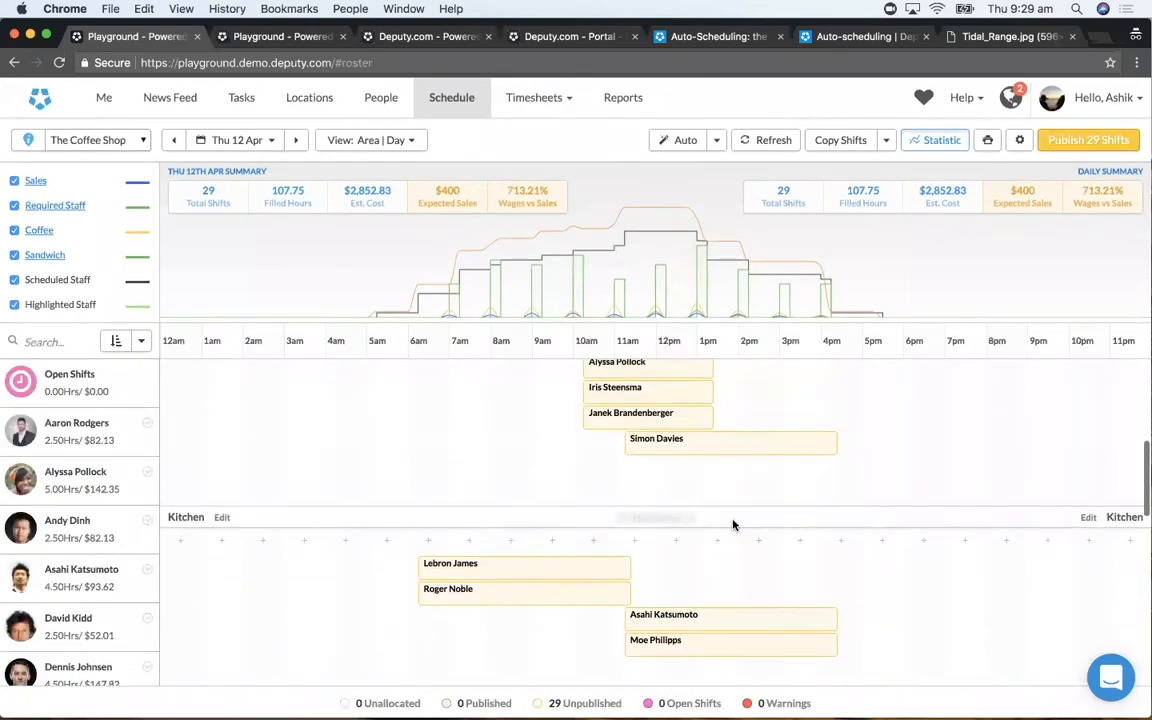
scroll(733, 525, up, 2)
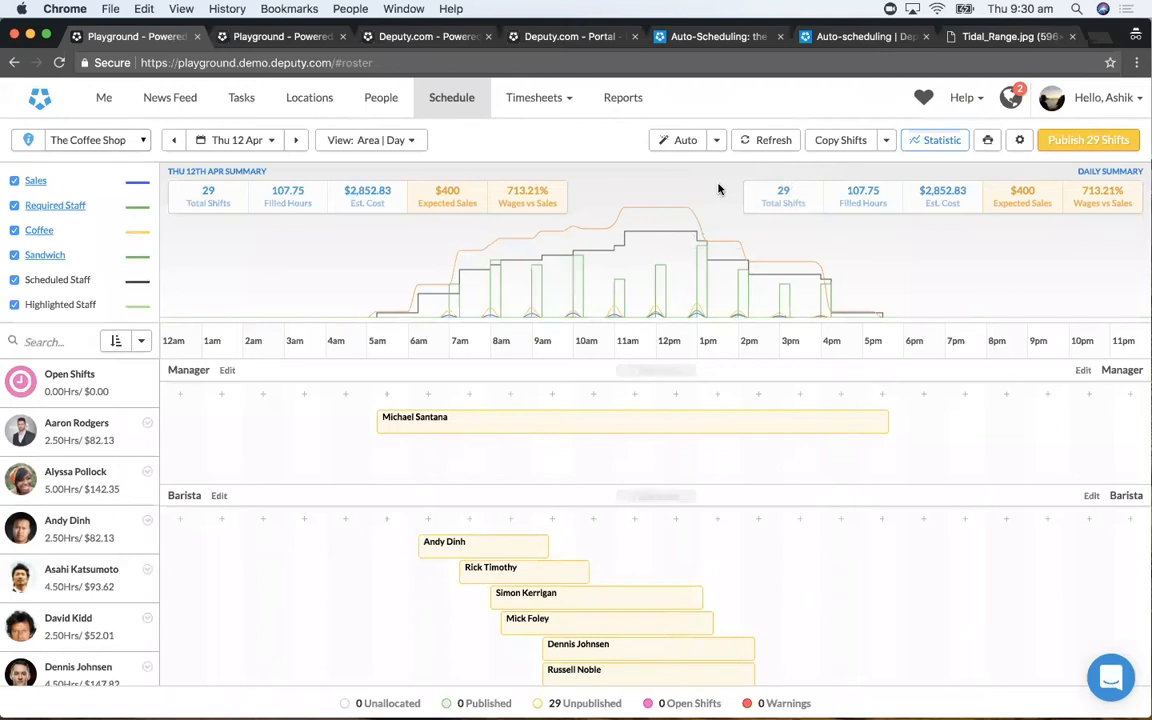
mouse_move(720, 265)
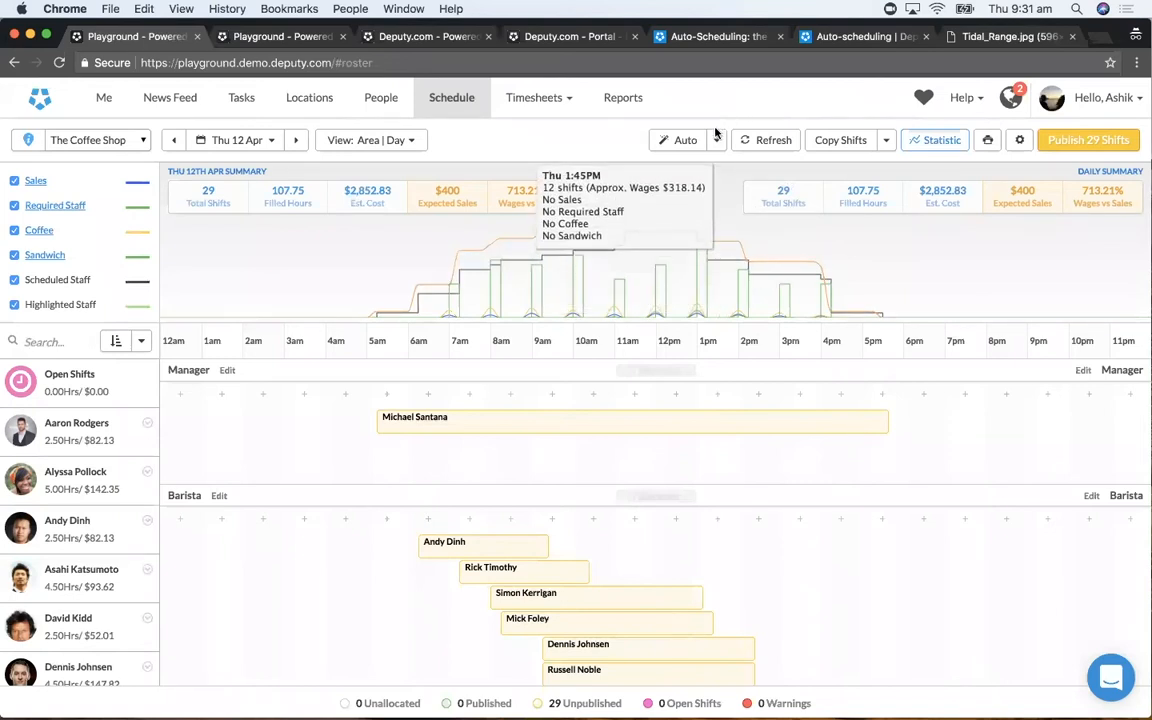
- Remove all employees from The Coffee Shop's Thu 12 Apr shifts, keeping the shift structure
click(1020, 146)
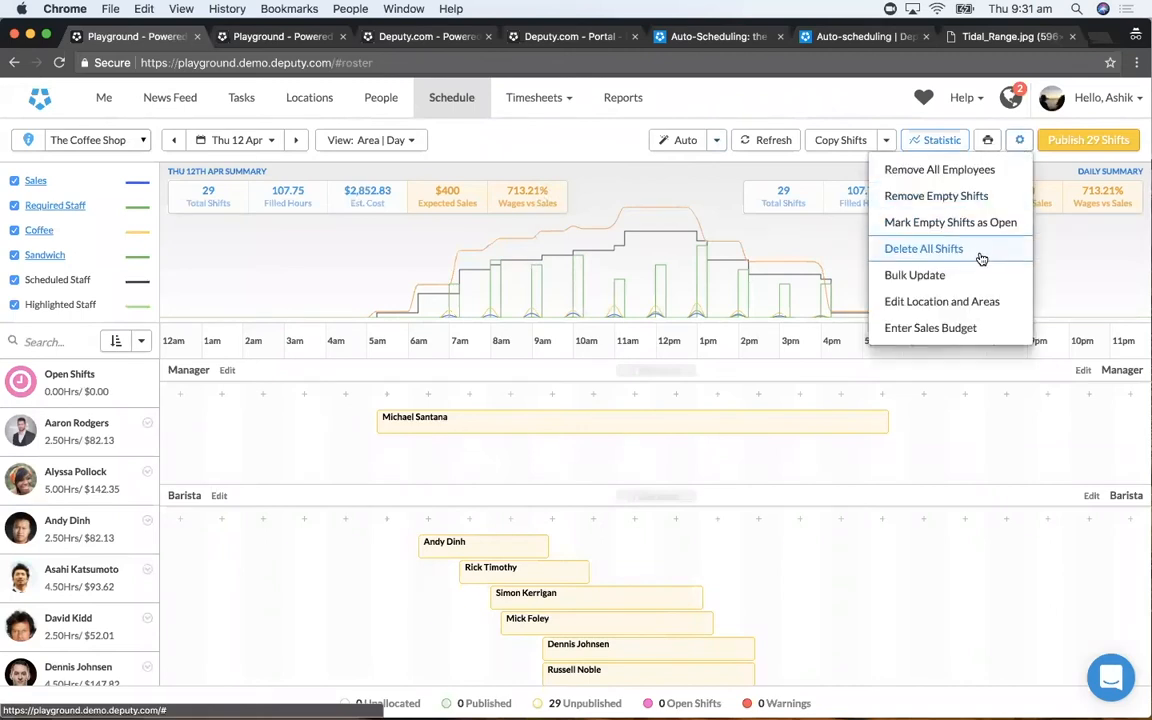
click(979, 172)
click(718, 497)
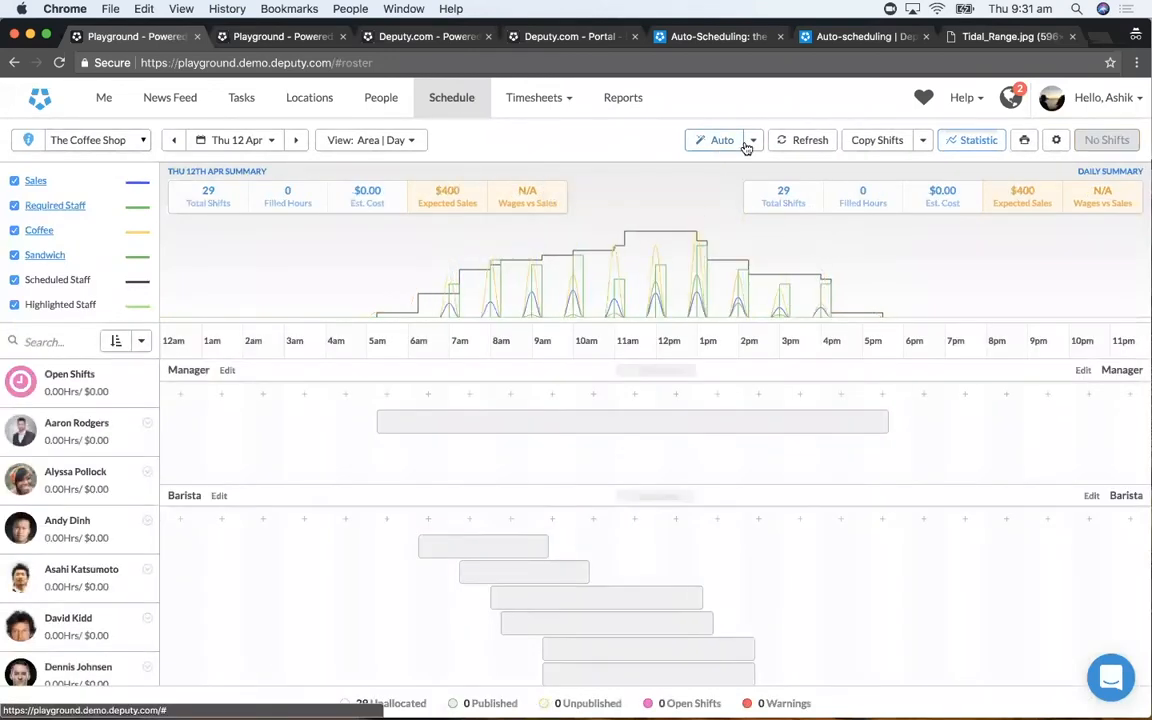
- Open the Auto Fill Empty Shifts settings for The Coffee Shop's Thu 12 Apr schedule and expand Advanced Recipes
click(754, 142)
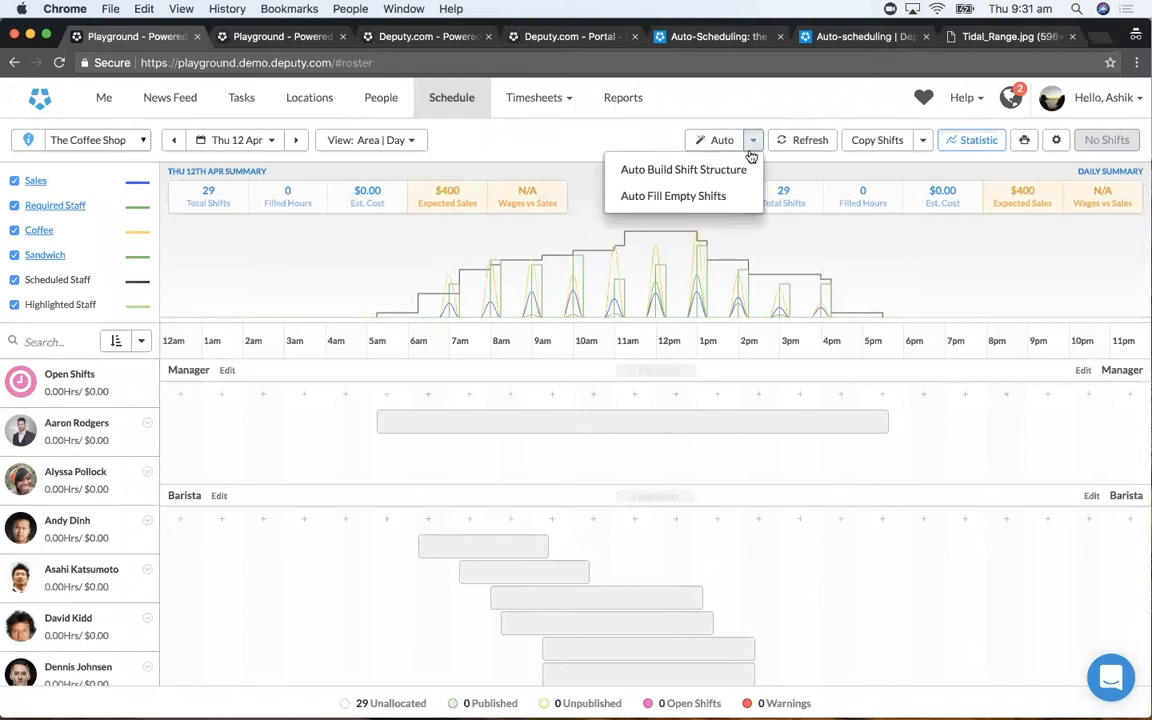
click(737, 198)
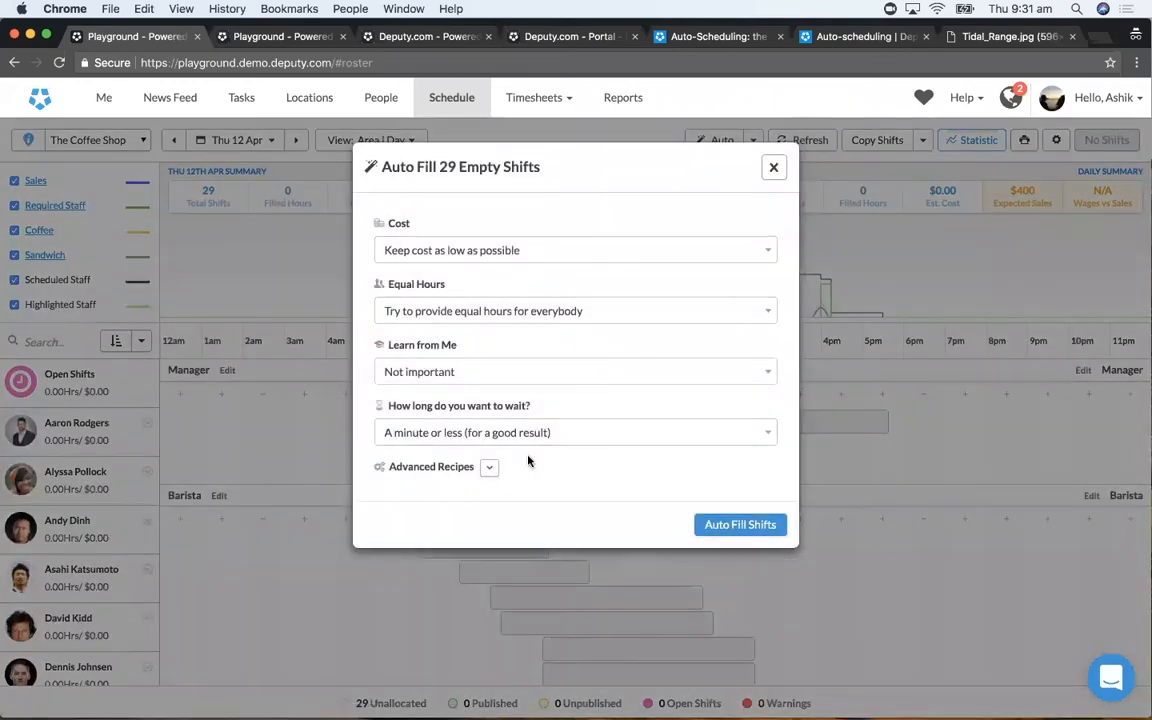
click(489, 468)
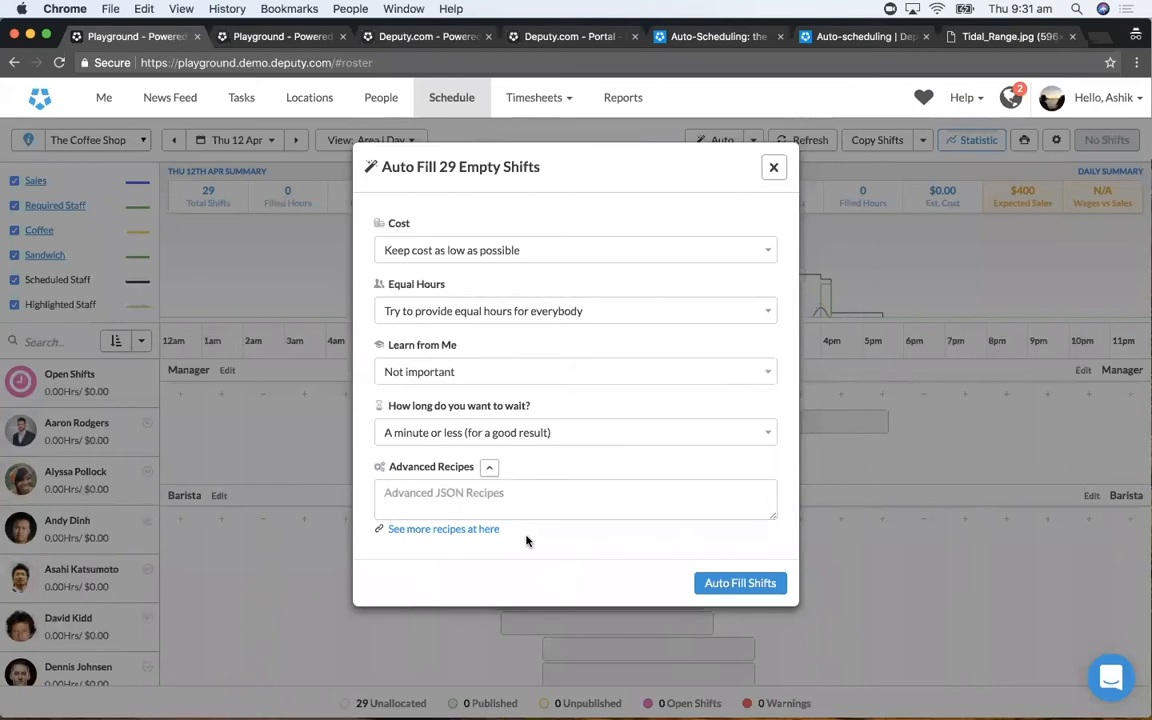
- Examine the method, statement syntax and JSON example in the linked roster-autofill-recipes README on GitHub, and return to Deputy's auto-fill settings
click(445, 532)
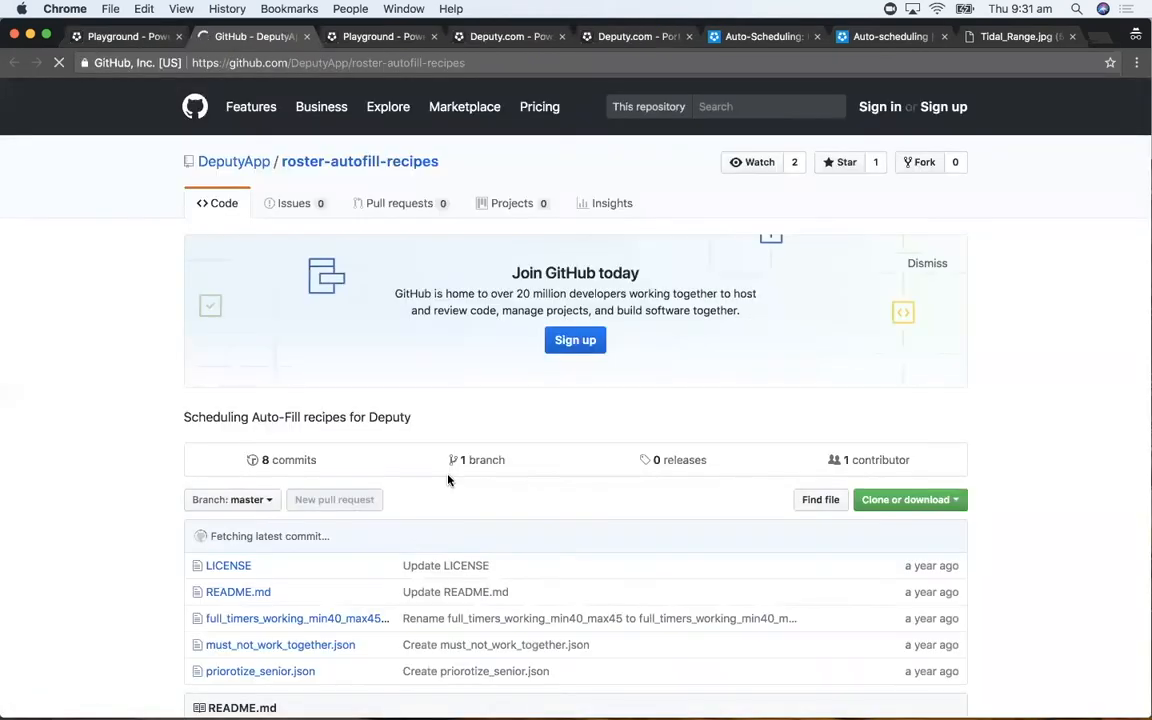
scroll(448, 480, down, 5)
scroll(448, 480, down, 10)
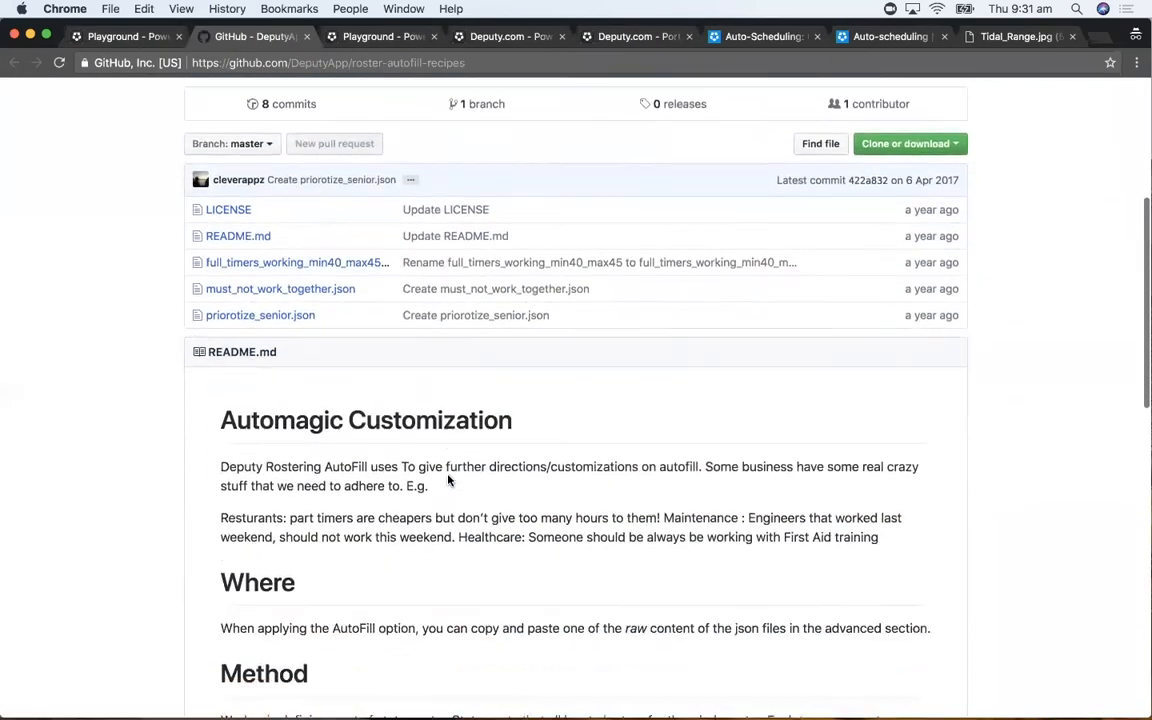
scroll(447, 476, down, 3)
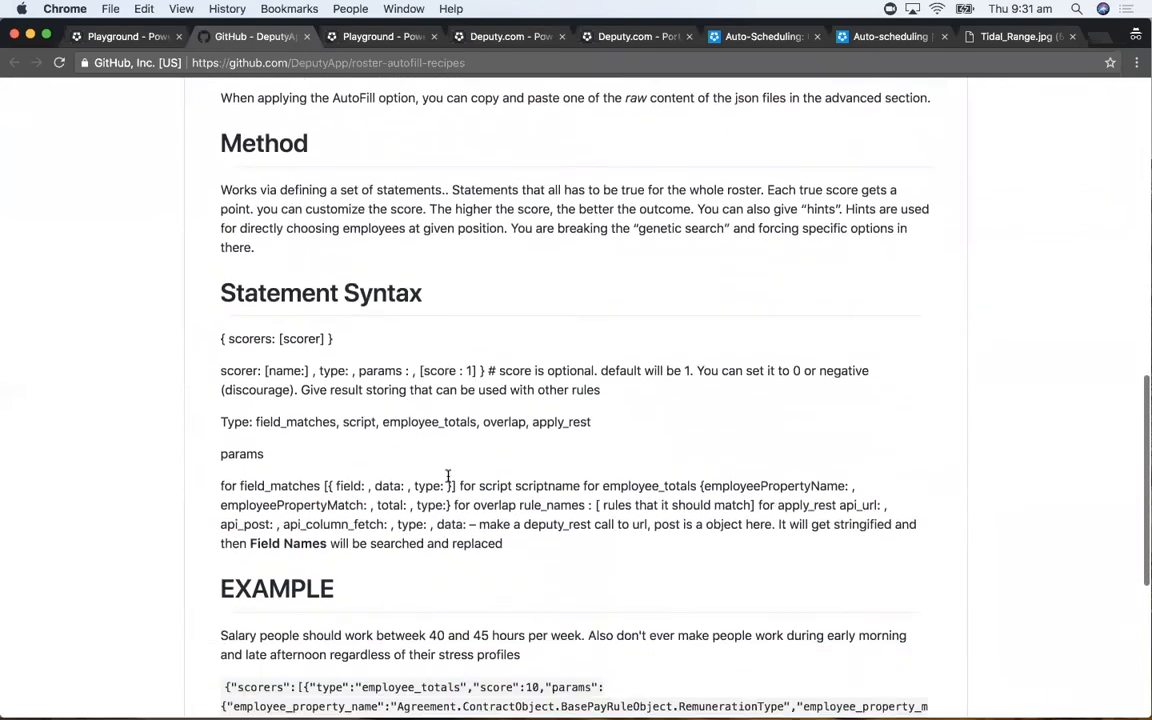
scroll(443, 440, down, 5)
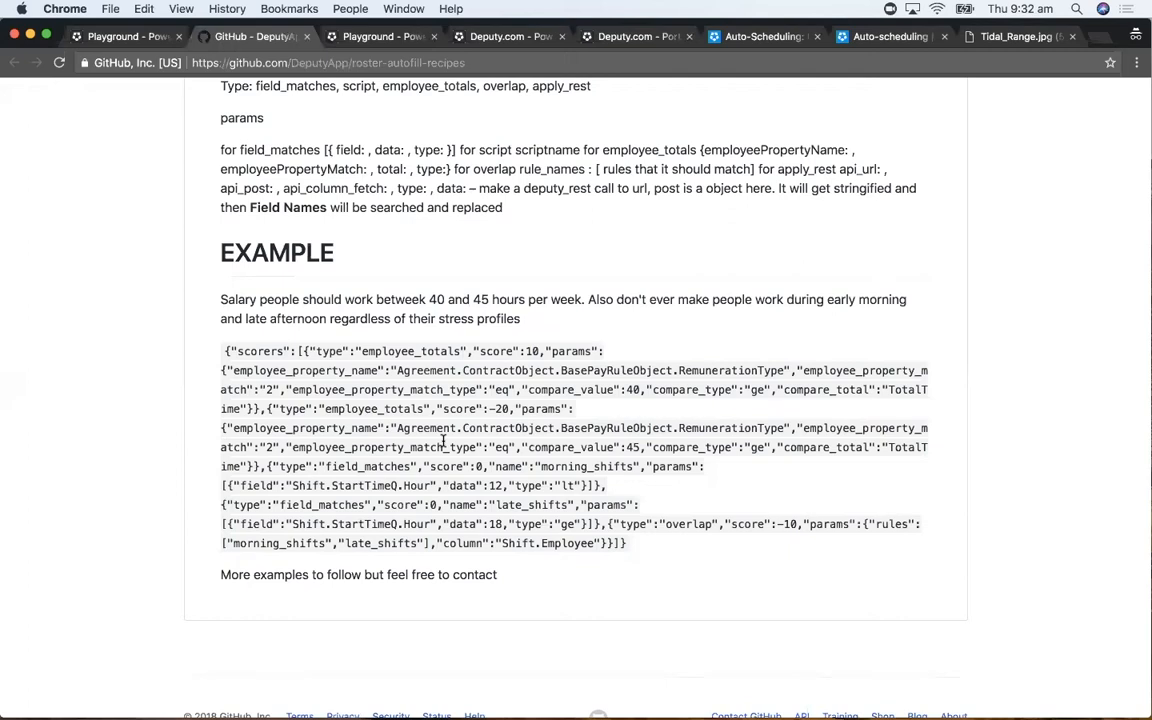
scroll(444, 441, up, 5)
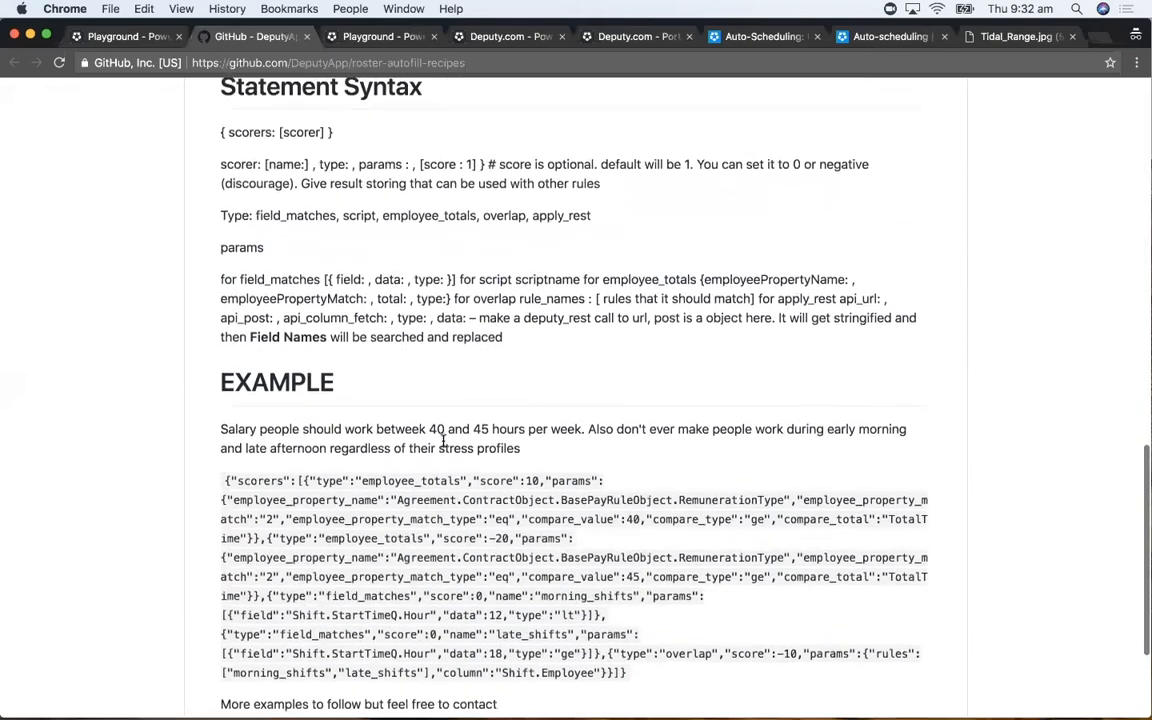
scroll(444, 443, up, 10)
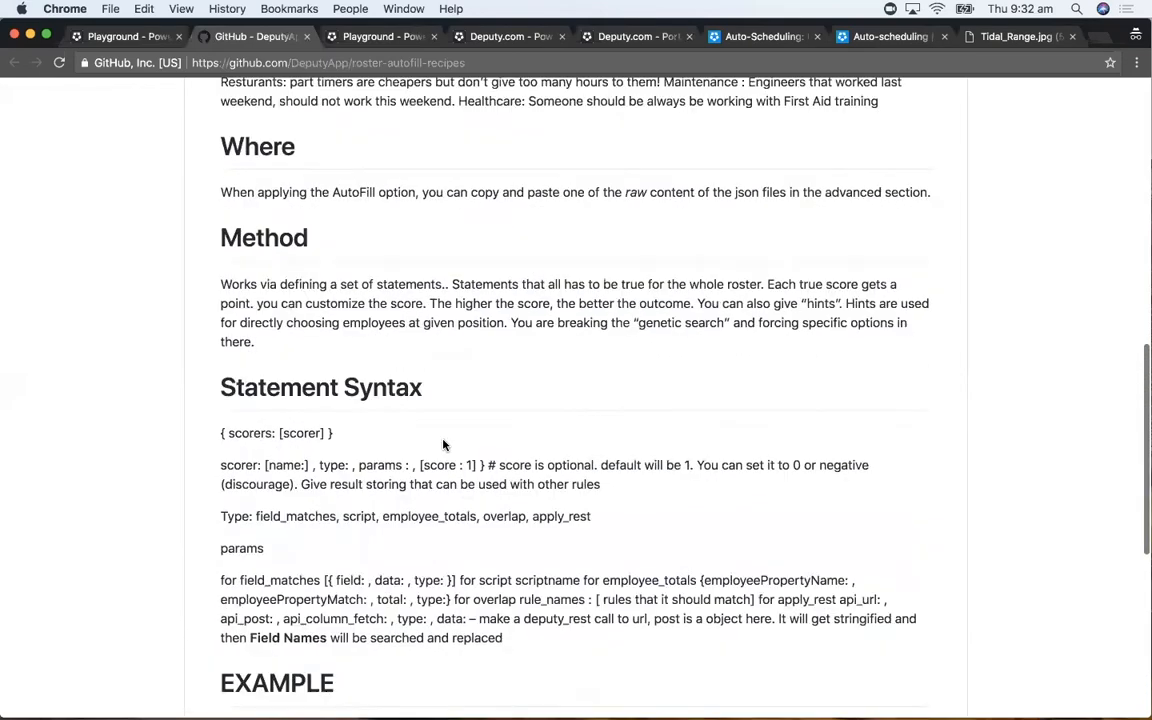
scroll(444, 444, down, 15)
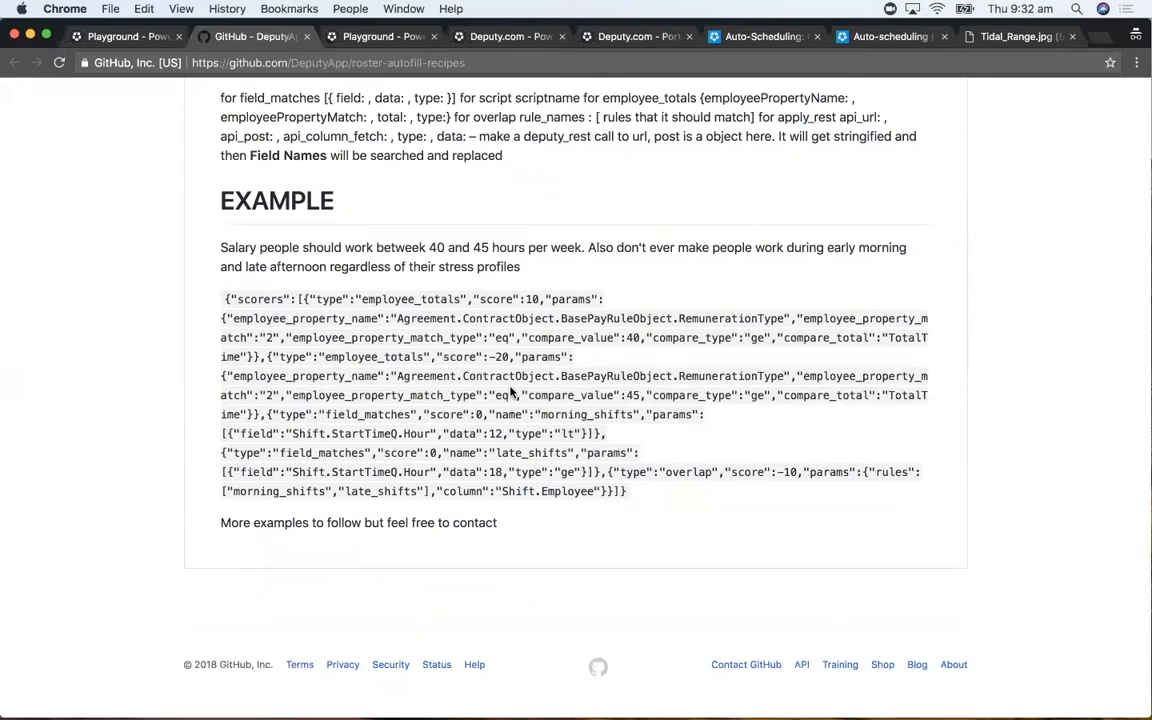
scroll(512, 390, up, 3)
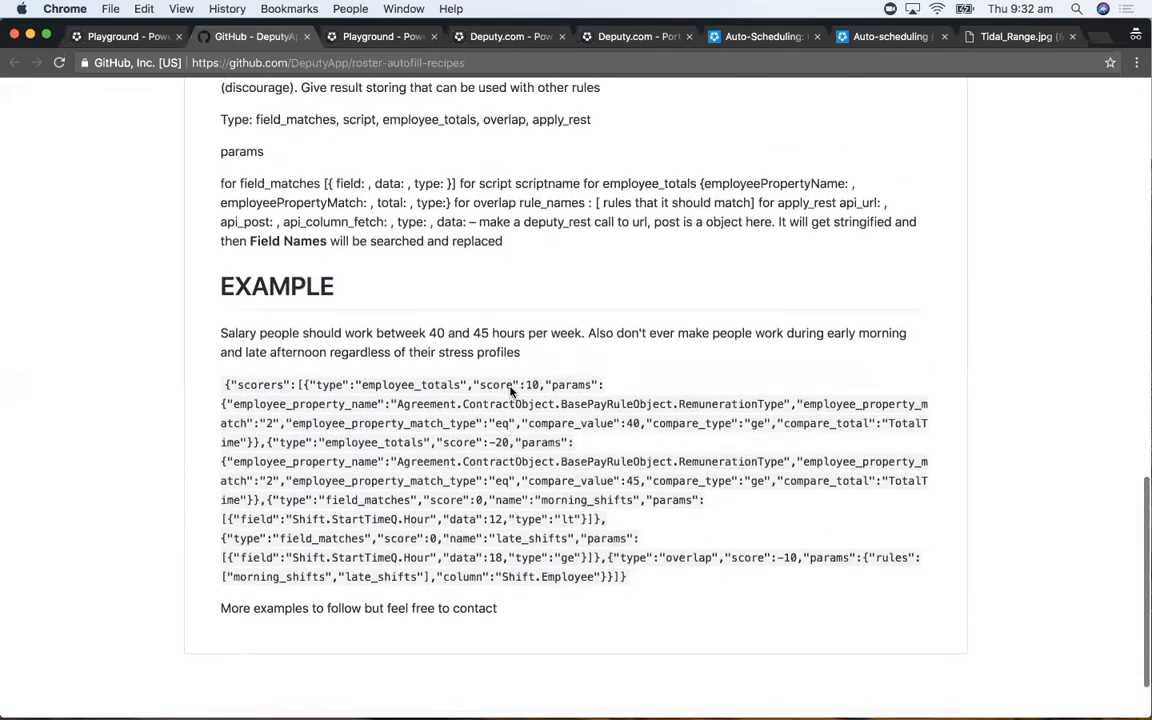
scroll(511, 388, up, 1)
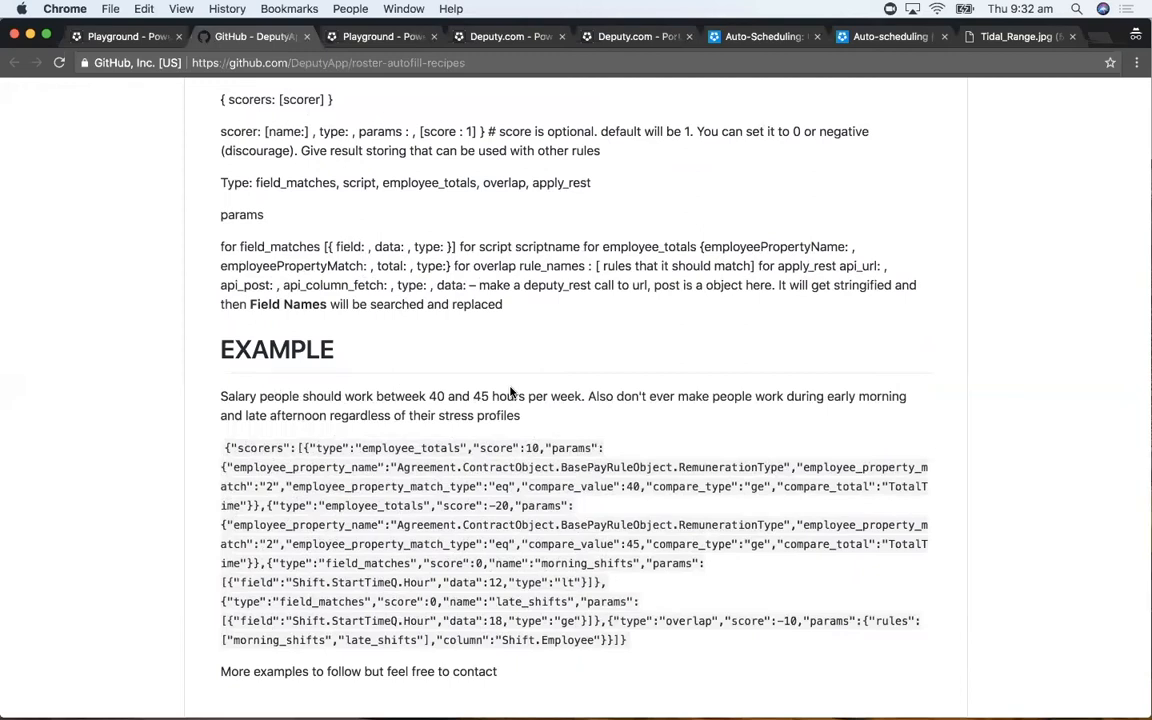
click(128, 36)
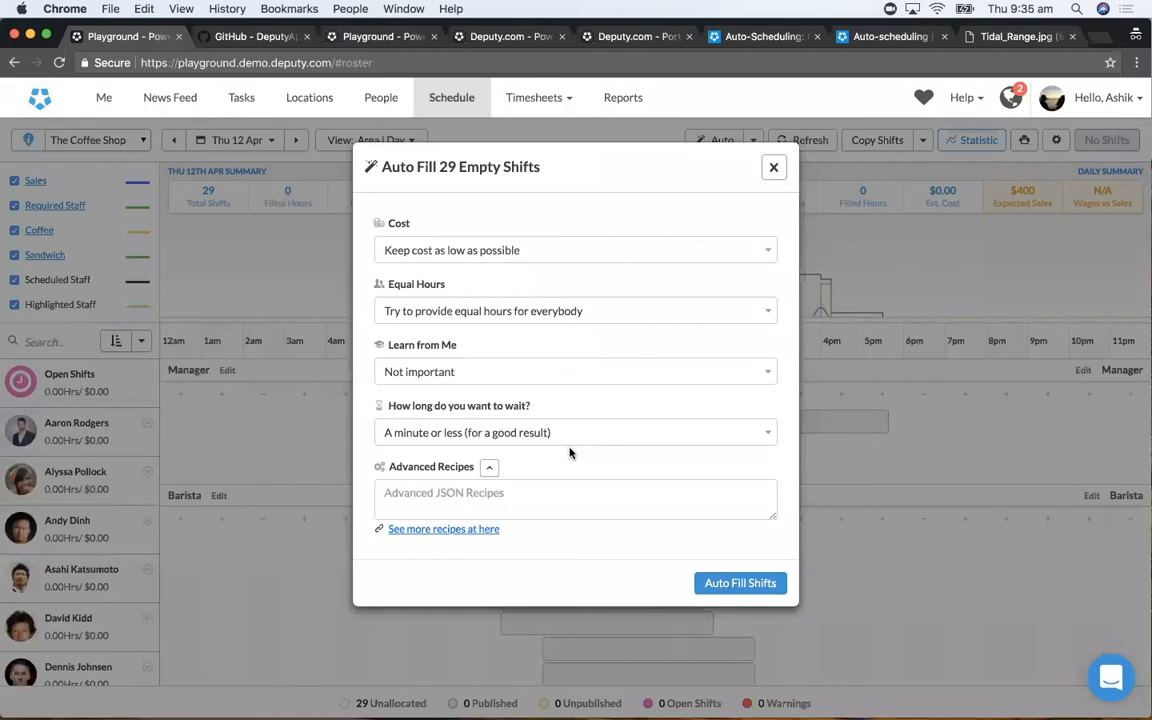
- Close the auto-fill settings and view the Point of Sale category at deputy.com/integrations in a new browser tab
click(774, 176)
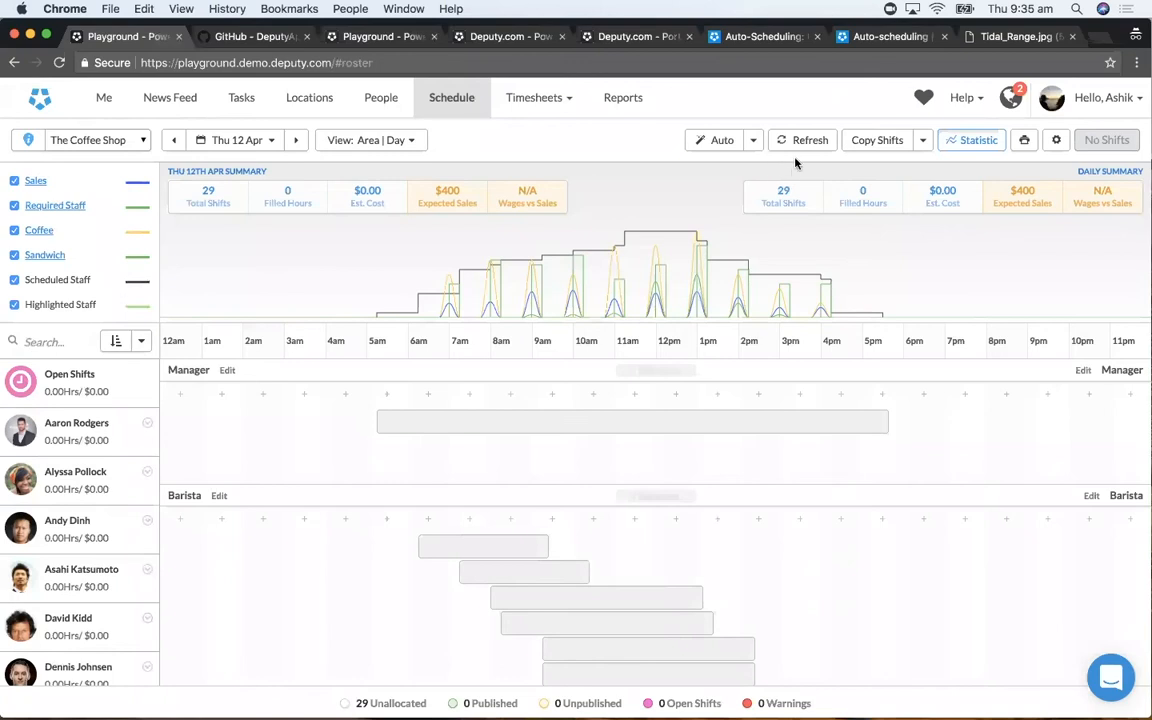
mouse_move(590, 260)
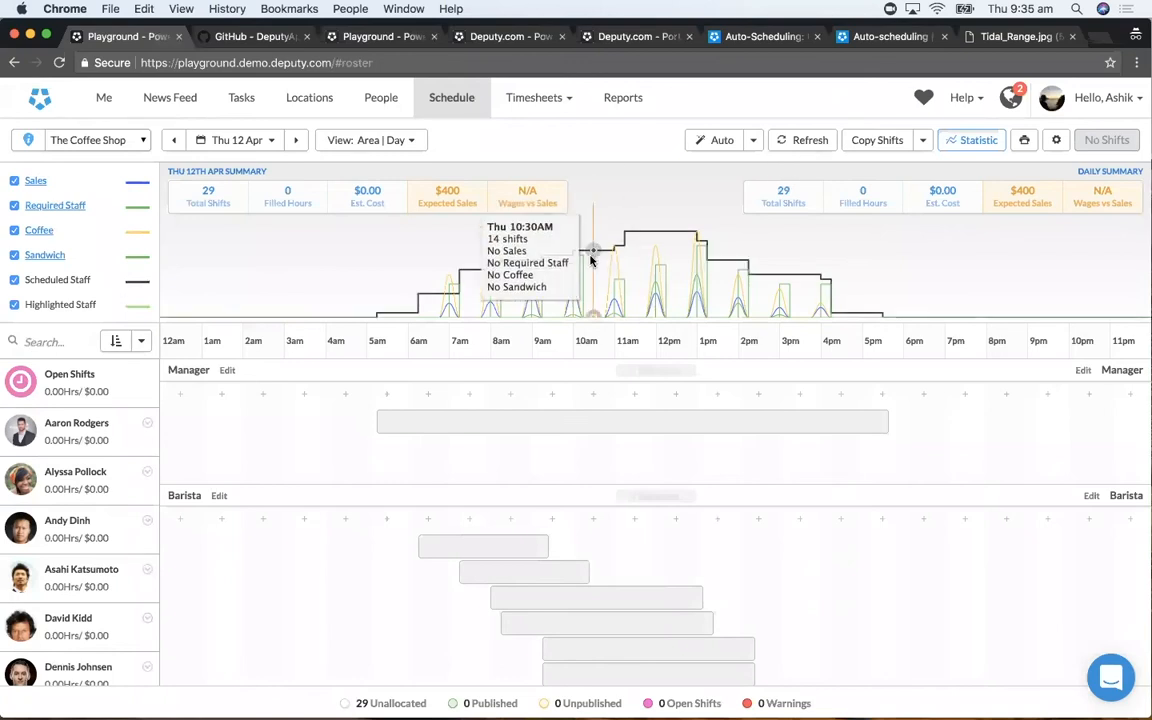
key(ctrl+t)
text(deputy.com/in)
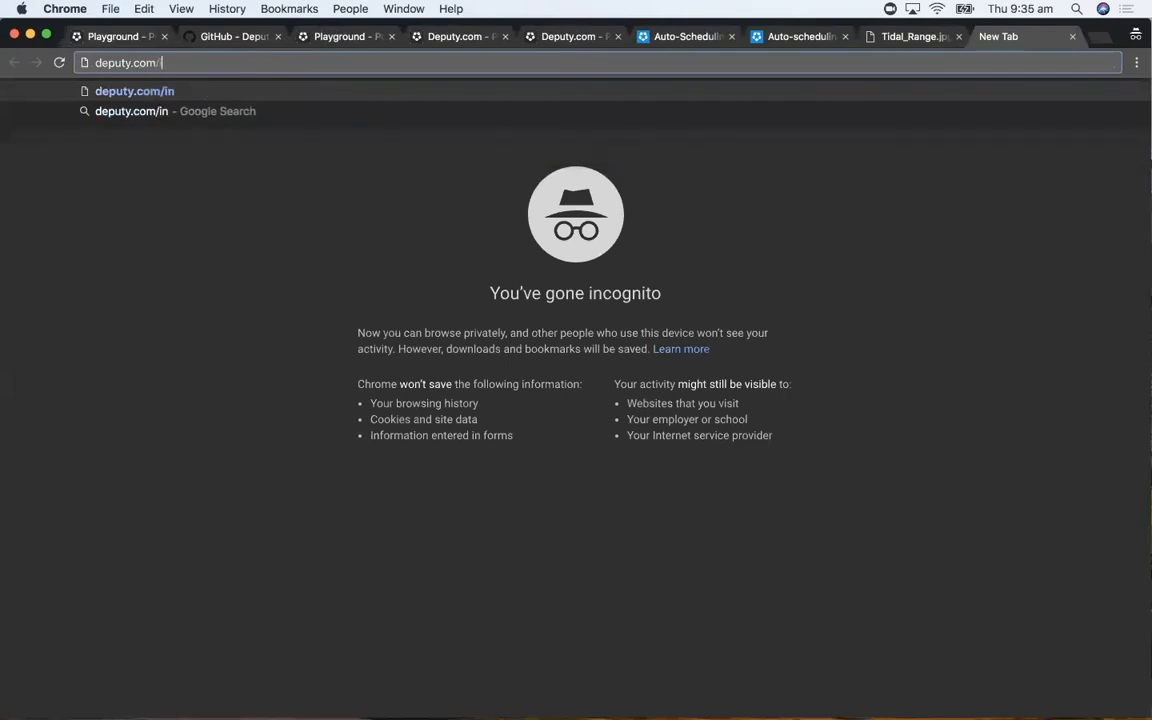
text(tegrations)
key(Return)
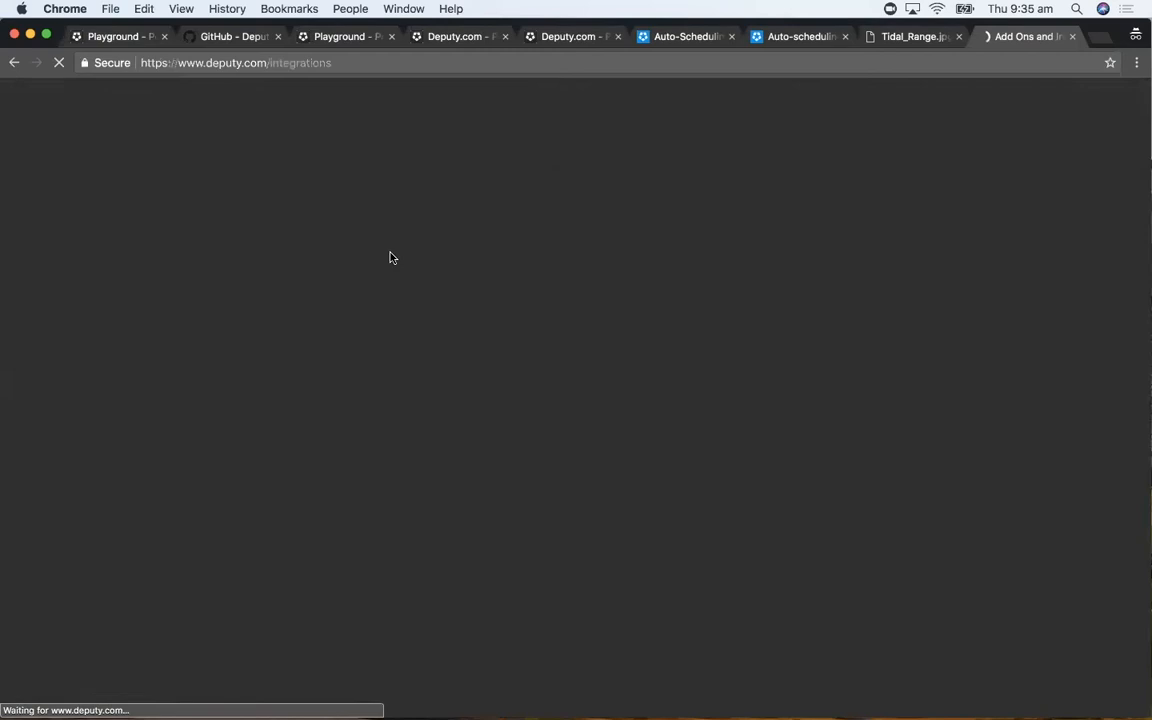
scroll(388, 347, down, 4)
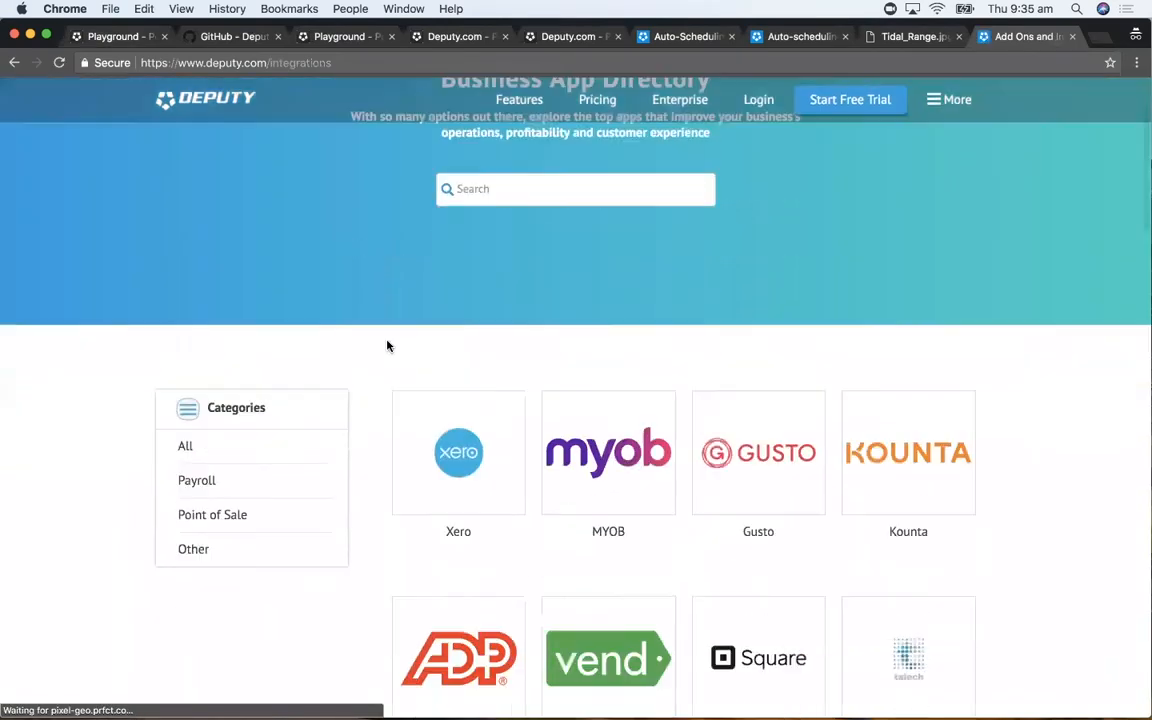
click(219, 310)
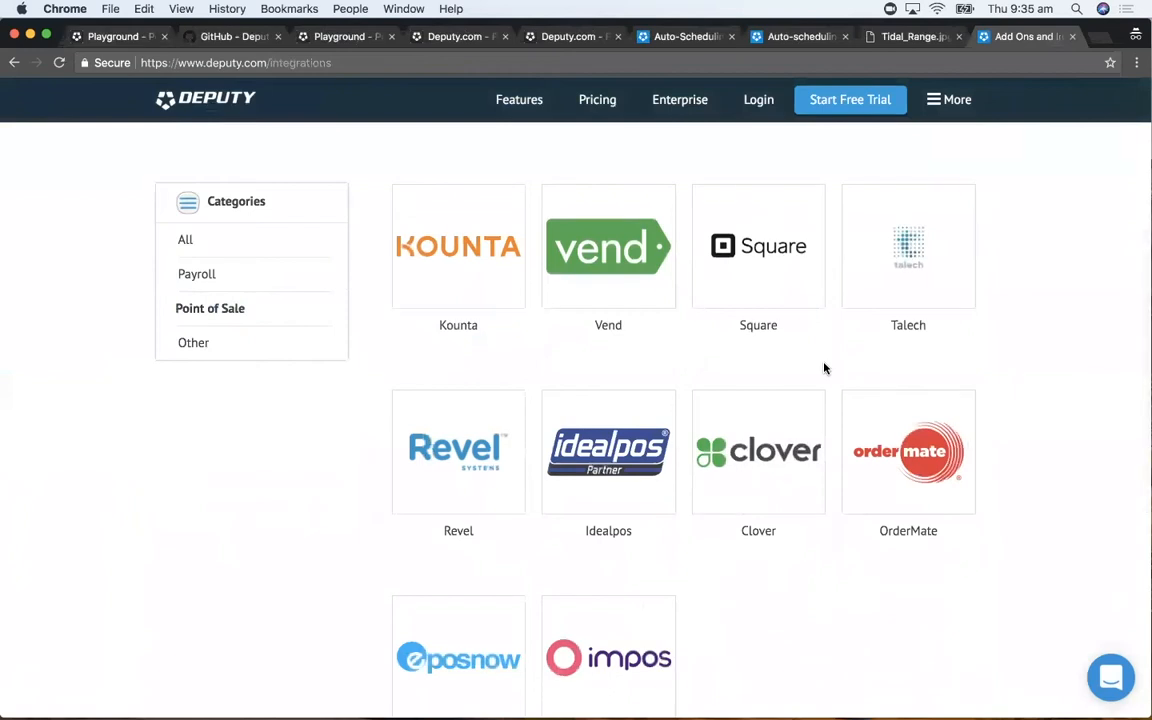
scroll(824, 368, down, 1)
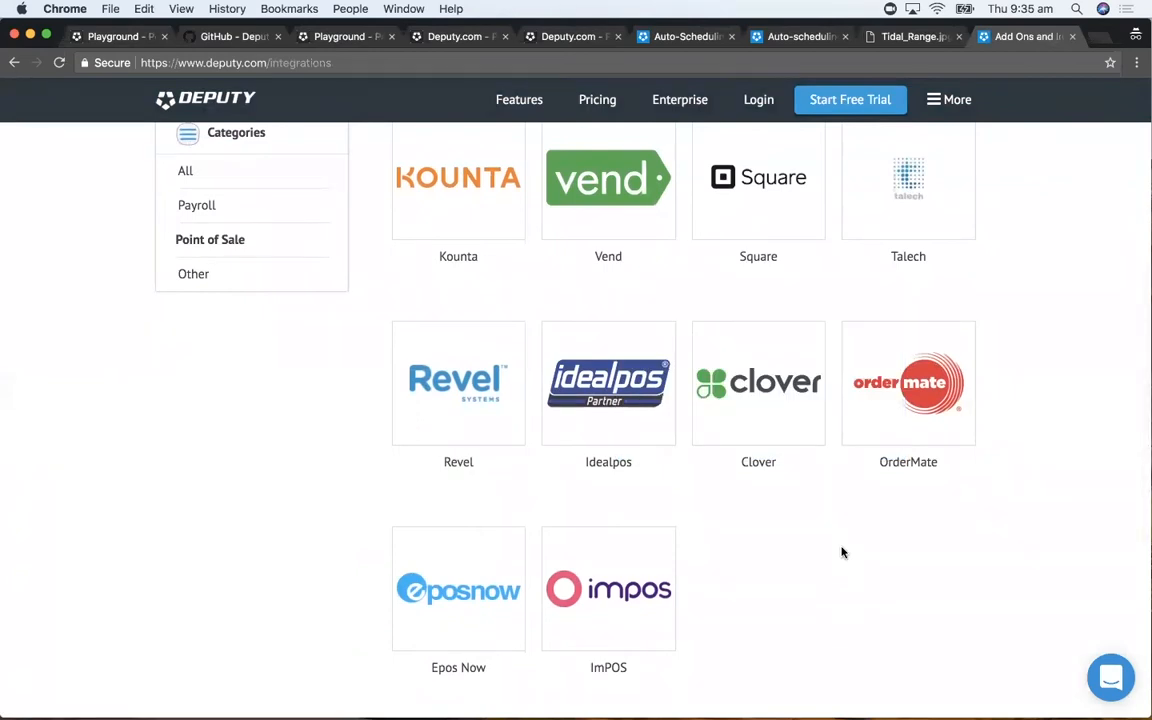
- Load zapier.com in a new browser tab, search its apps for deputy and open the Deputy integrations page
key(super+t)
text(zapier.)
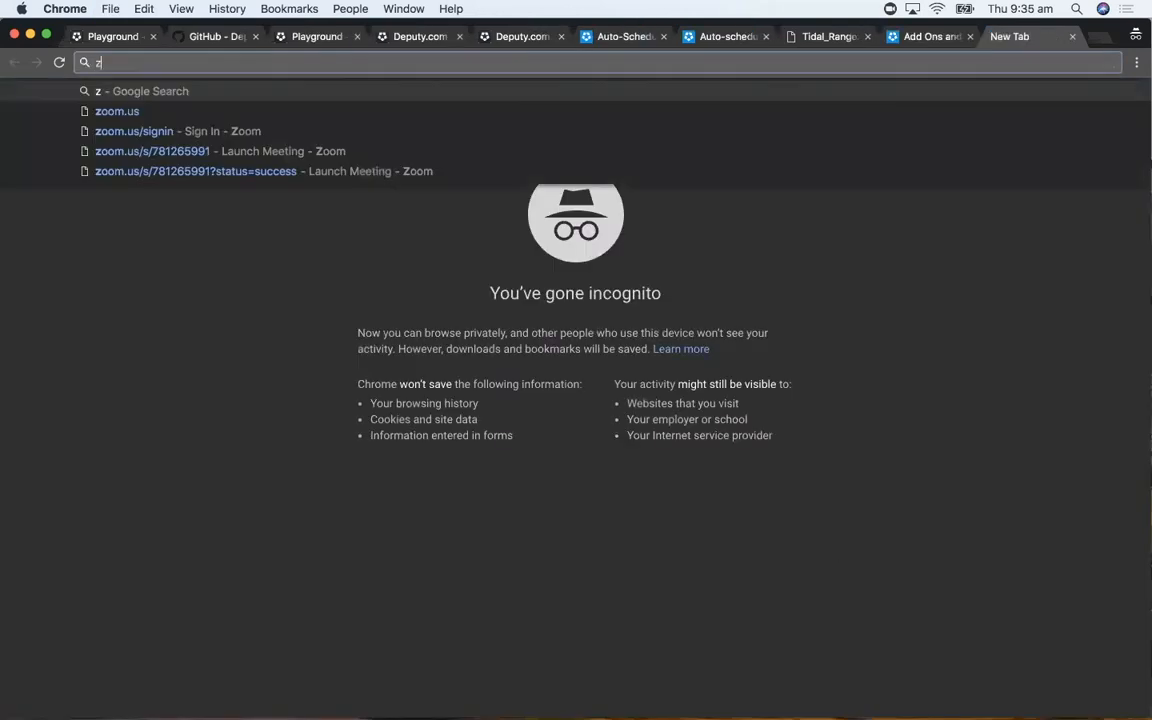
text(com)
key(Return)
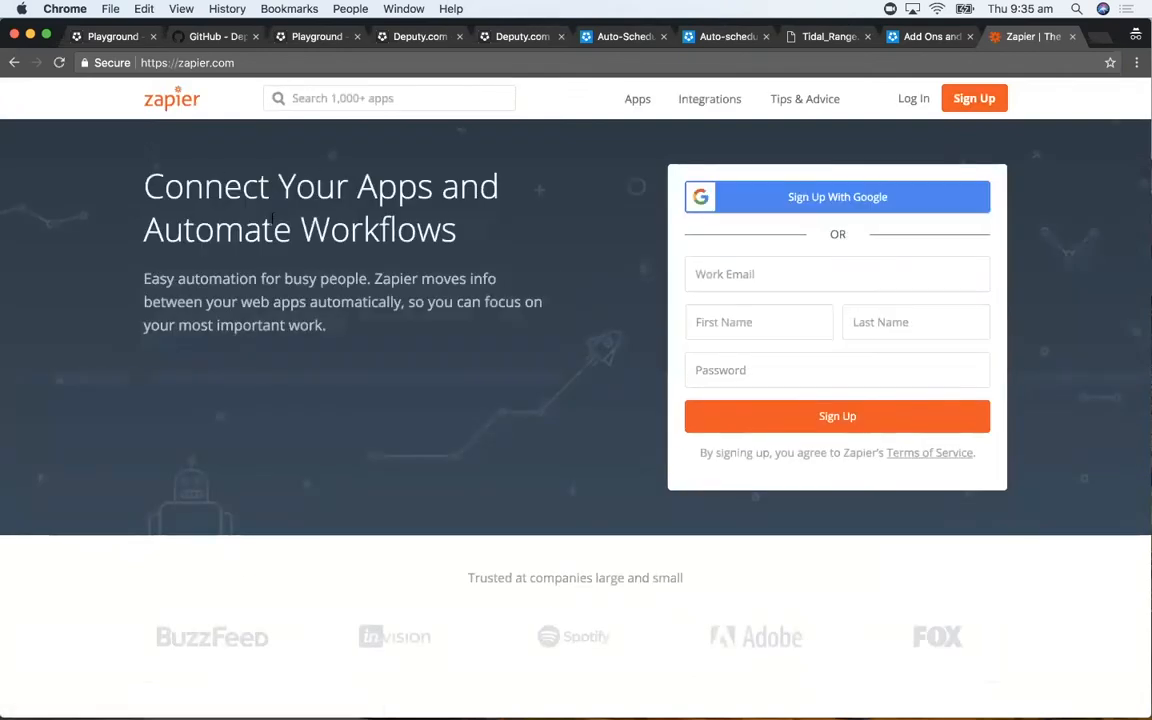
click(316, 96)
text(deputy)
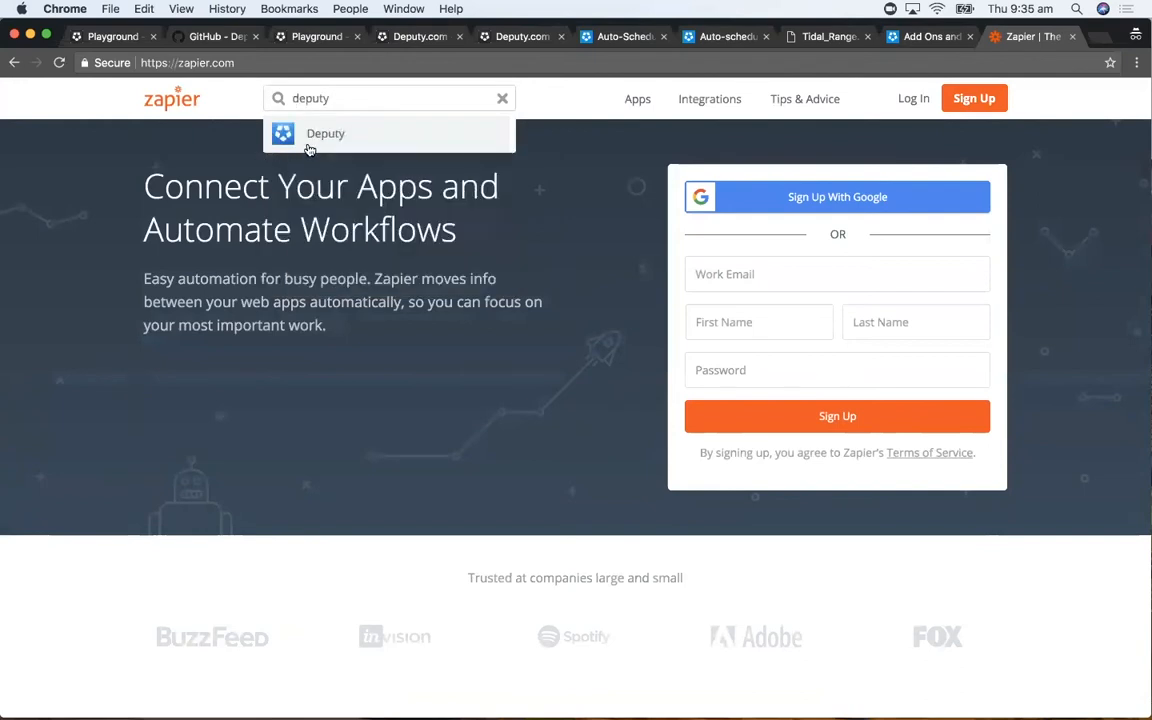
click(309, 146)
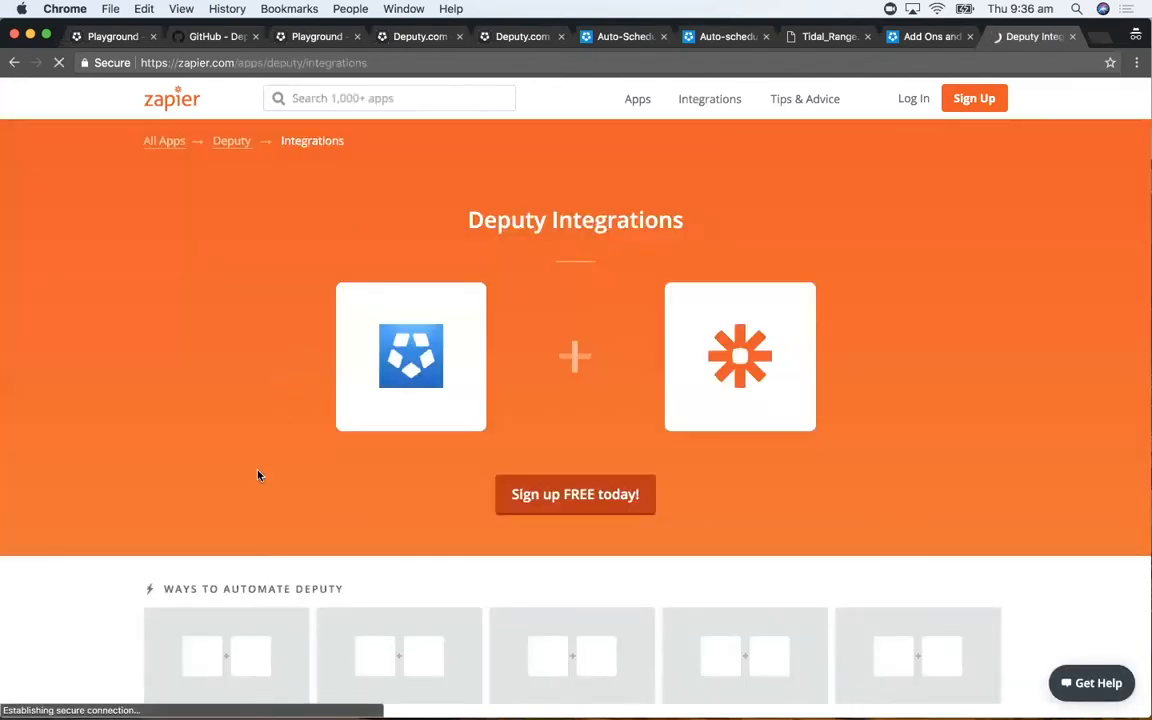
- Review the Deputy automations, triggers and actions on Zapier and highlight the Create Sales Data action with its description
scroll(248, 438, down, 3)
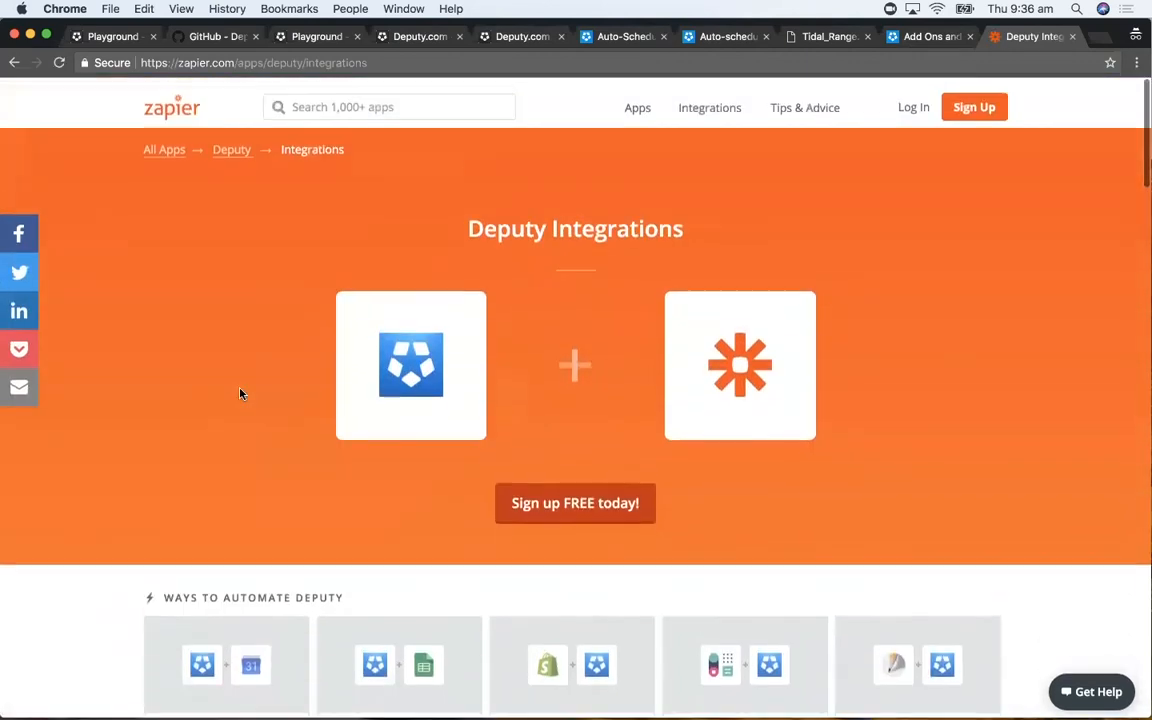
scroll(240, 393, up, 4)
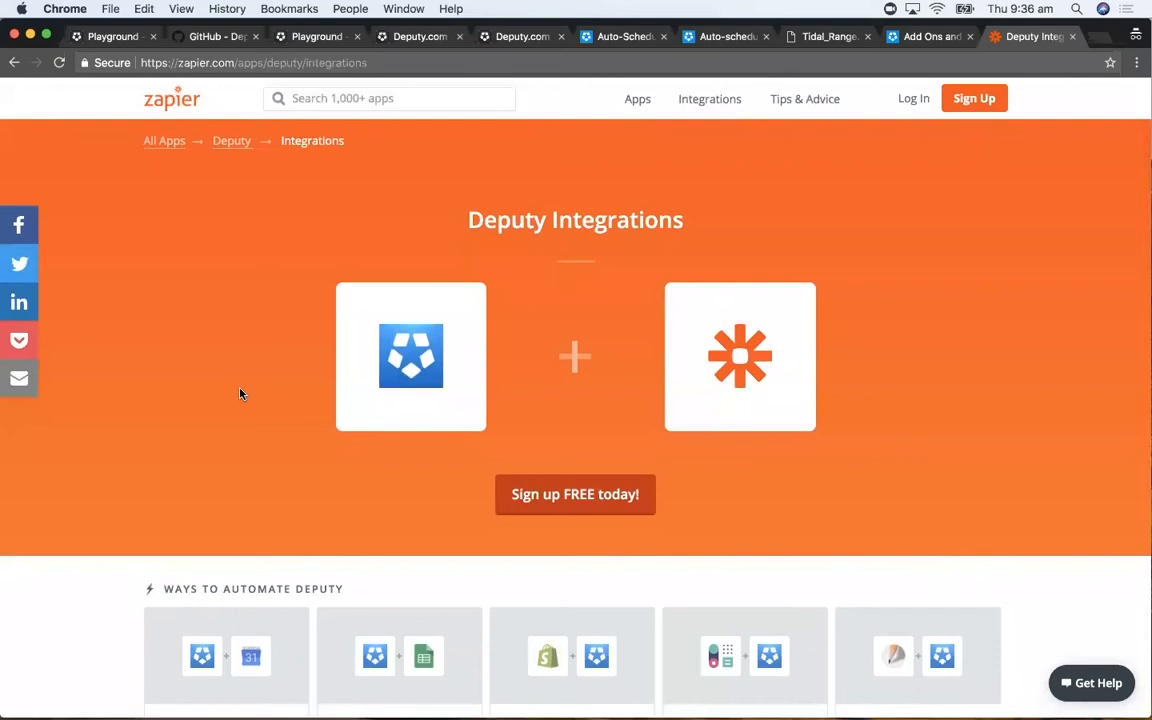
scroll(240, 393, down, 5)
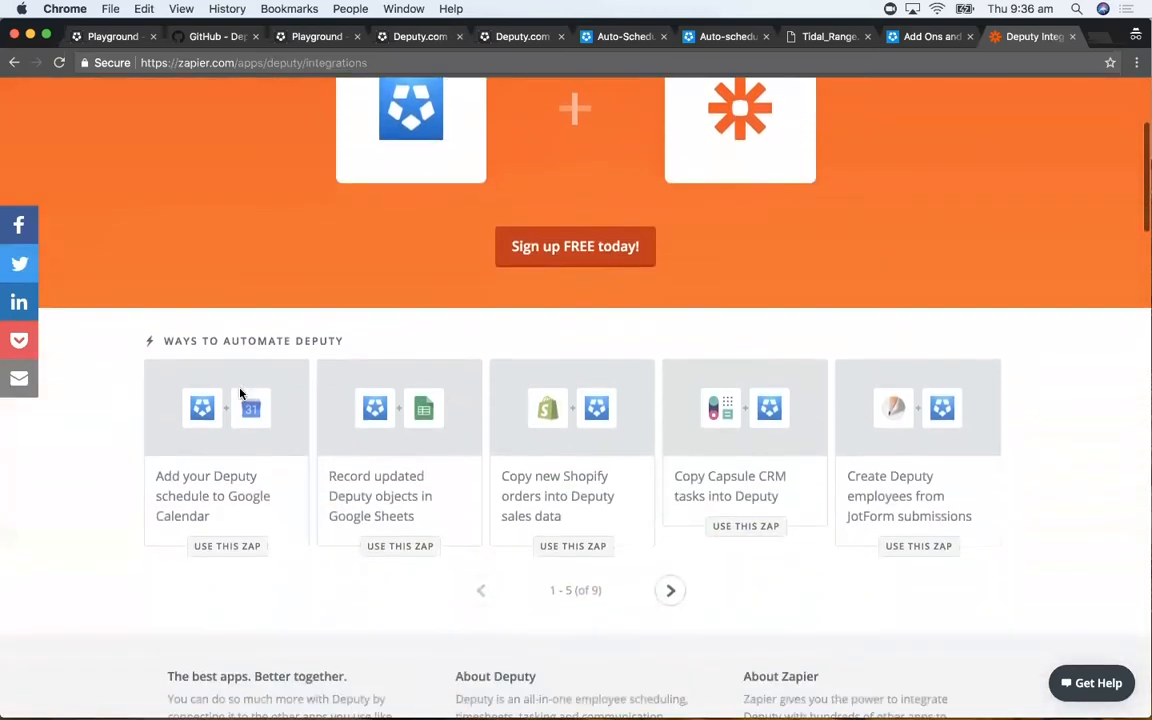
scroll(240, 393, down, 6)
scroll(240, 393, up, 2)
scroll(240, 393, down, 1)
scroll(435, 429, down, 4)
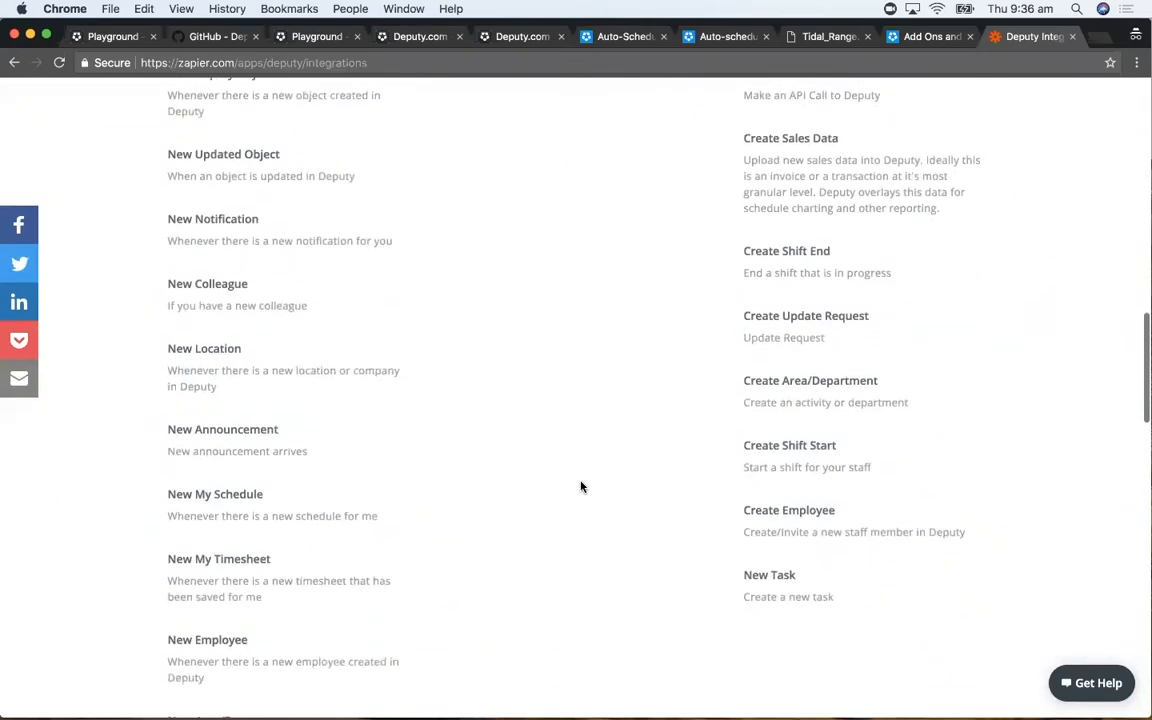
scroll(581, 485, up, 3)
mouse_move(743, 255)
mouse_down()
mouse_move(951, 327)
mouse_move(735, 261)
mouse_up()
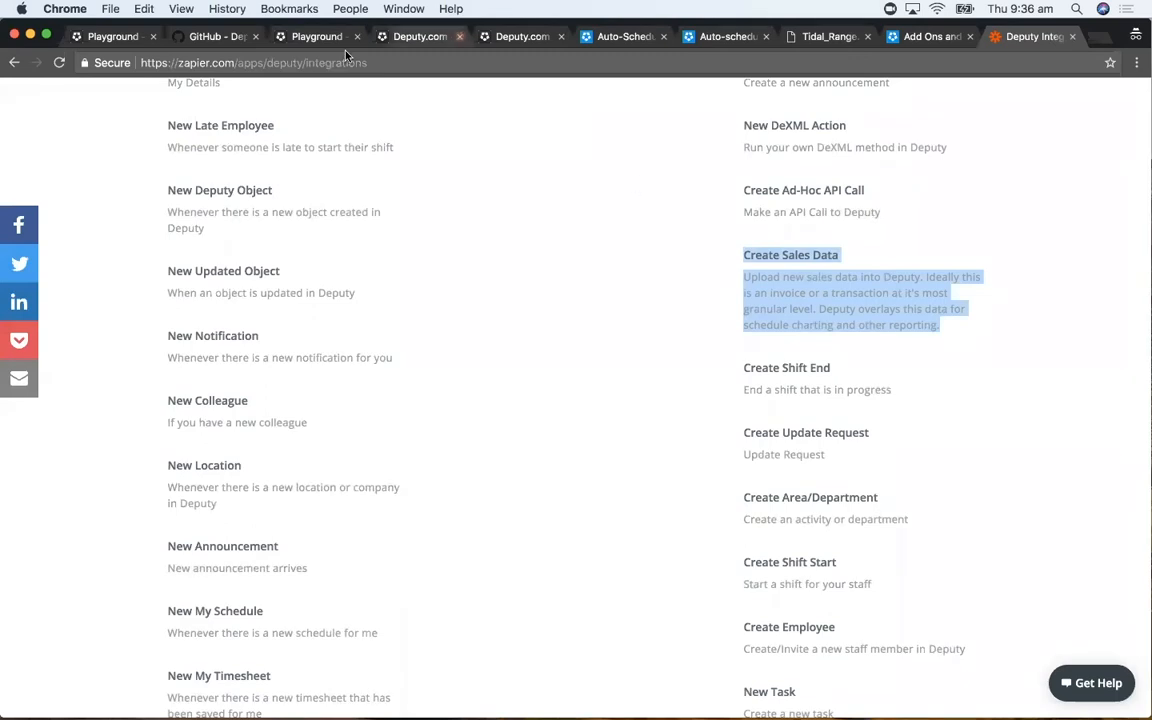
- Return to The Coffee Shop's schedule and inspect the Demand Prediction options in the Coffee metric's configuration without changing them
click(105, 36)
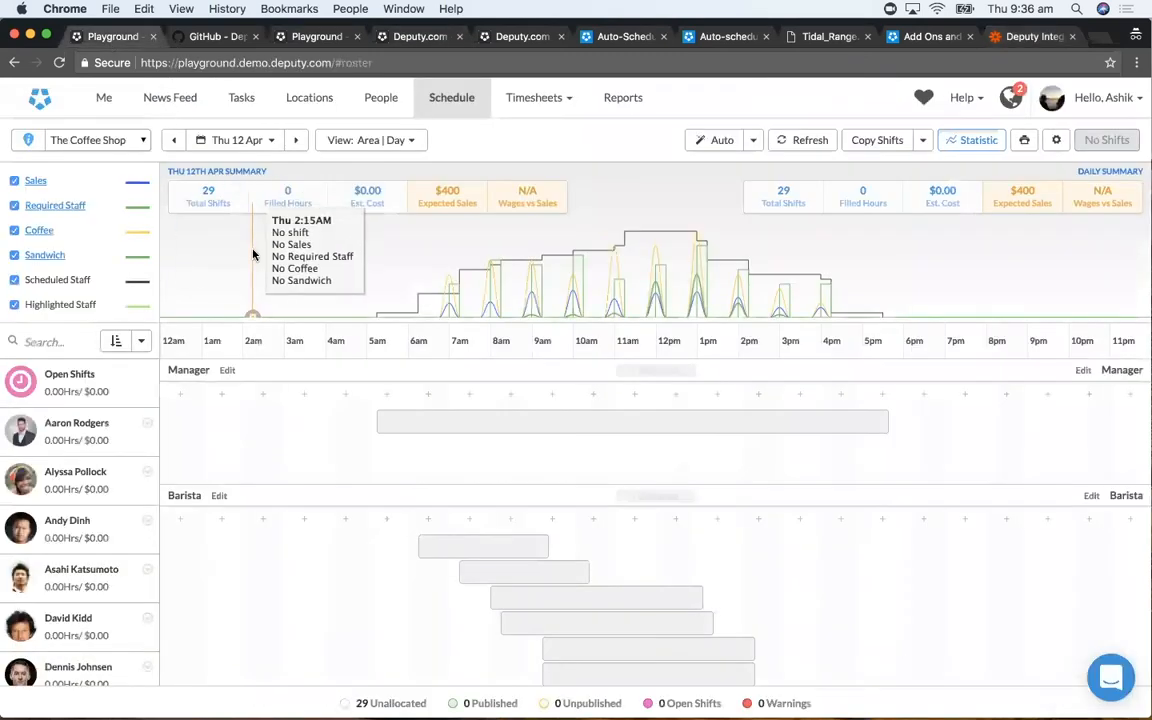
click(52, 232)
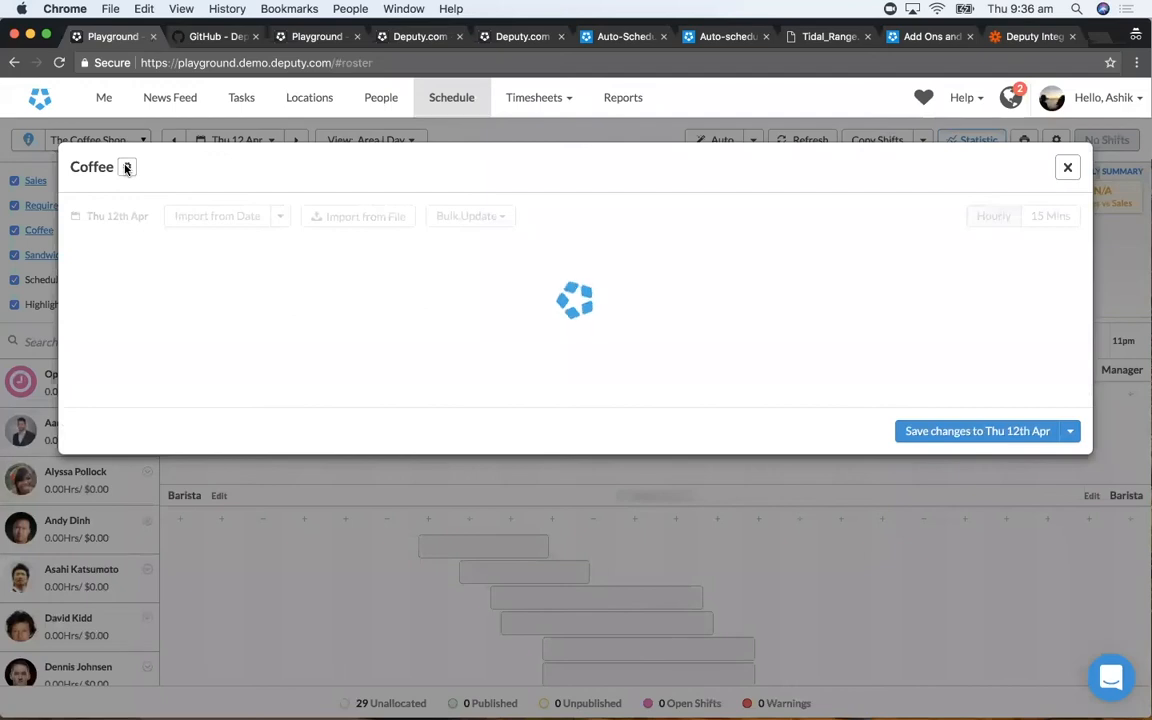
click(127, 167)
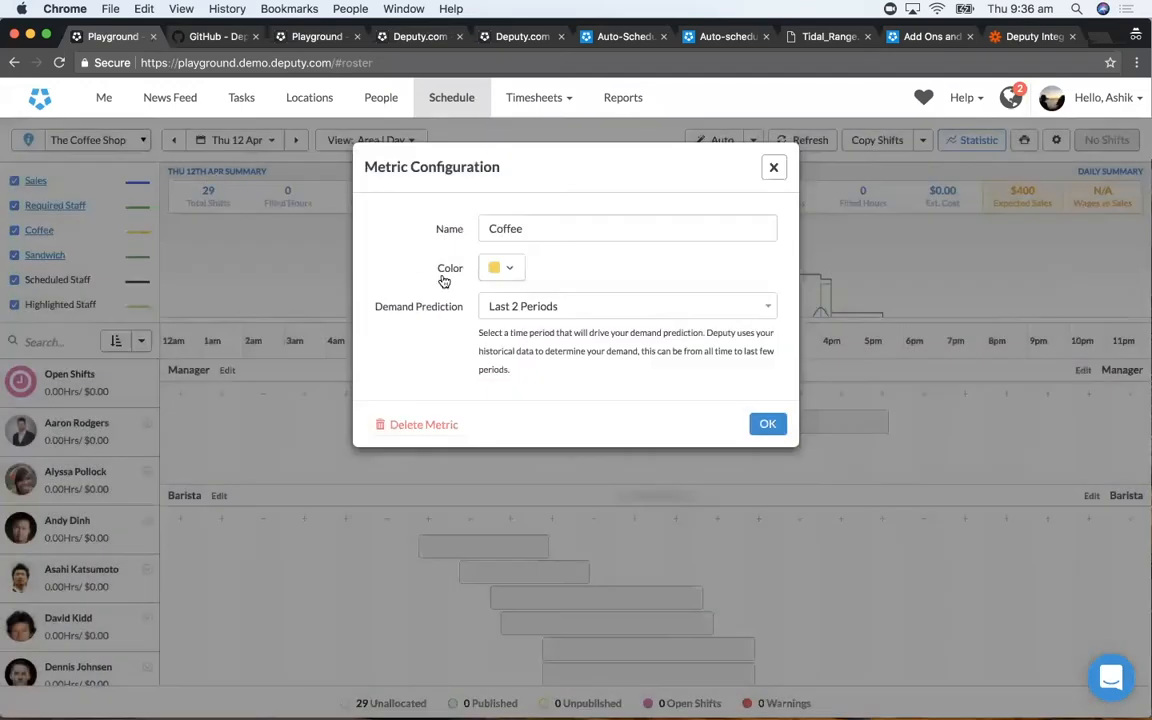
click(570, 308)
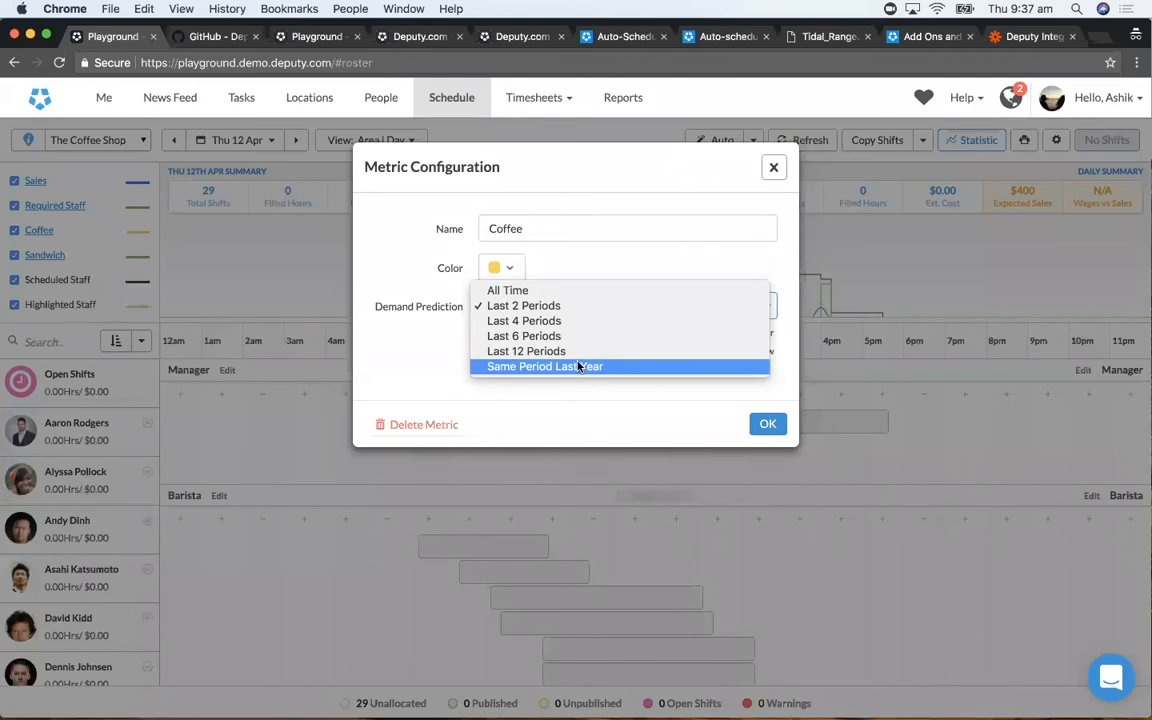
click(584, 270)
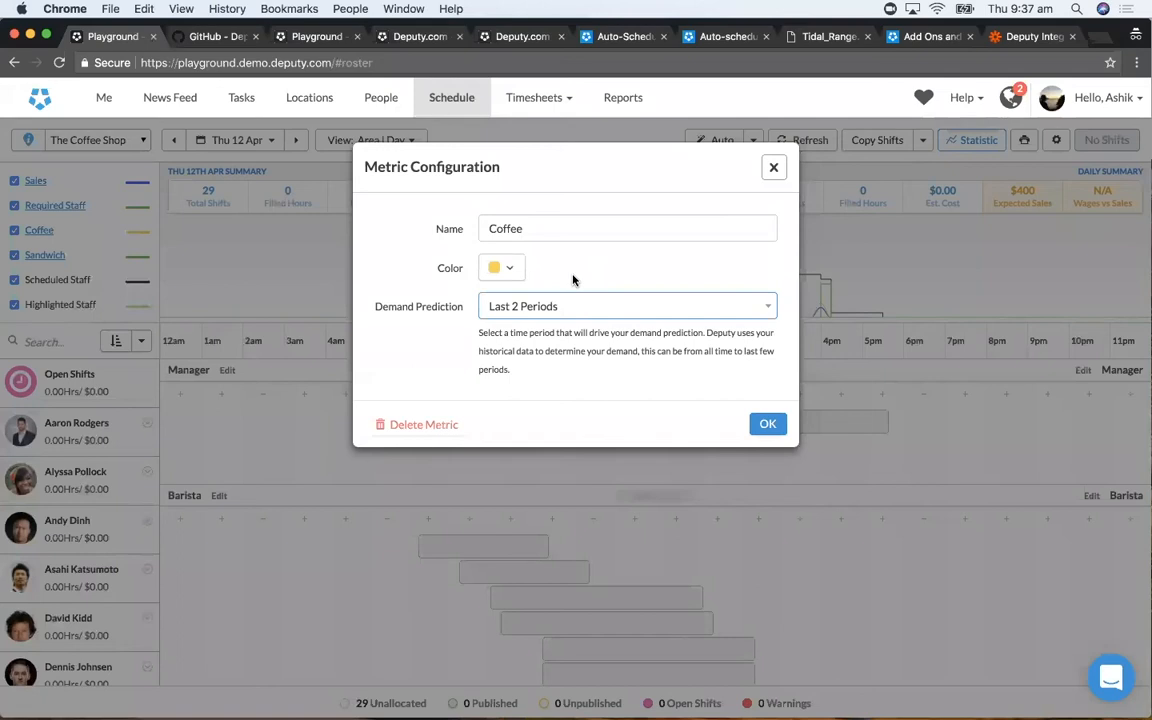
click(776, 166)
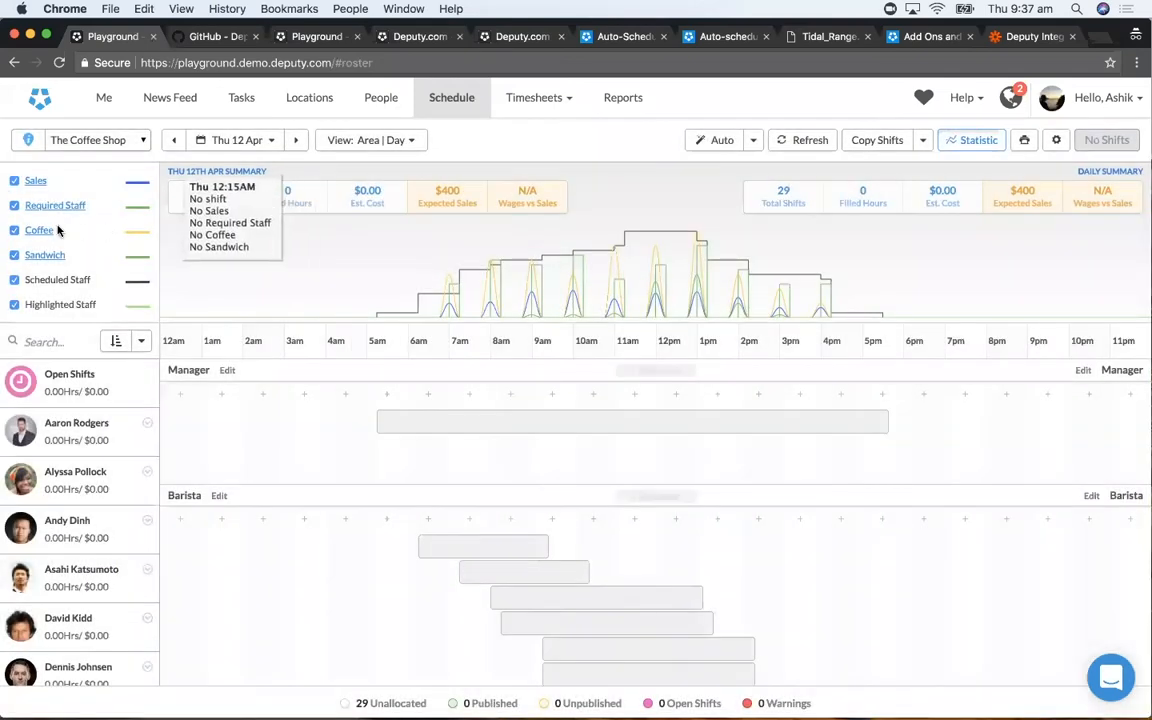
- View the Coffee metric's Thu 12 Apr data, and load the sales data page at playground.demo.deputy.com/exec/devapp/sales_data
click(40, 230)
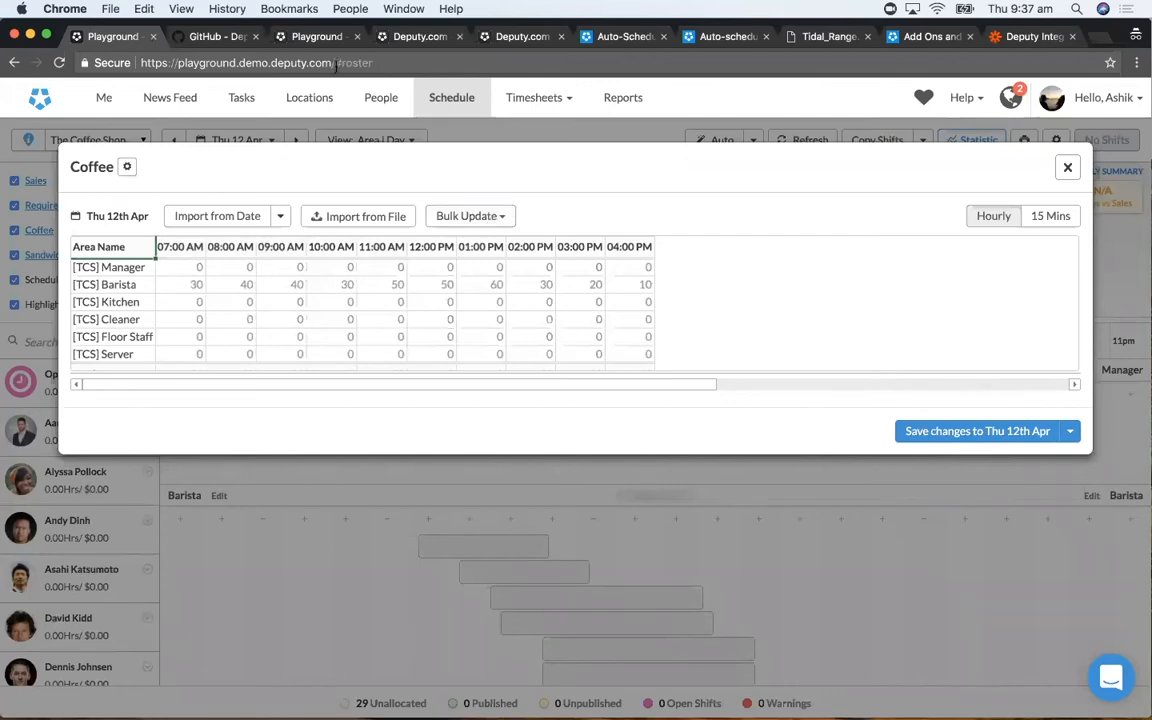
drag(337, 62, 341, 78)
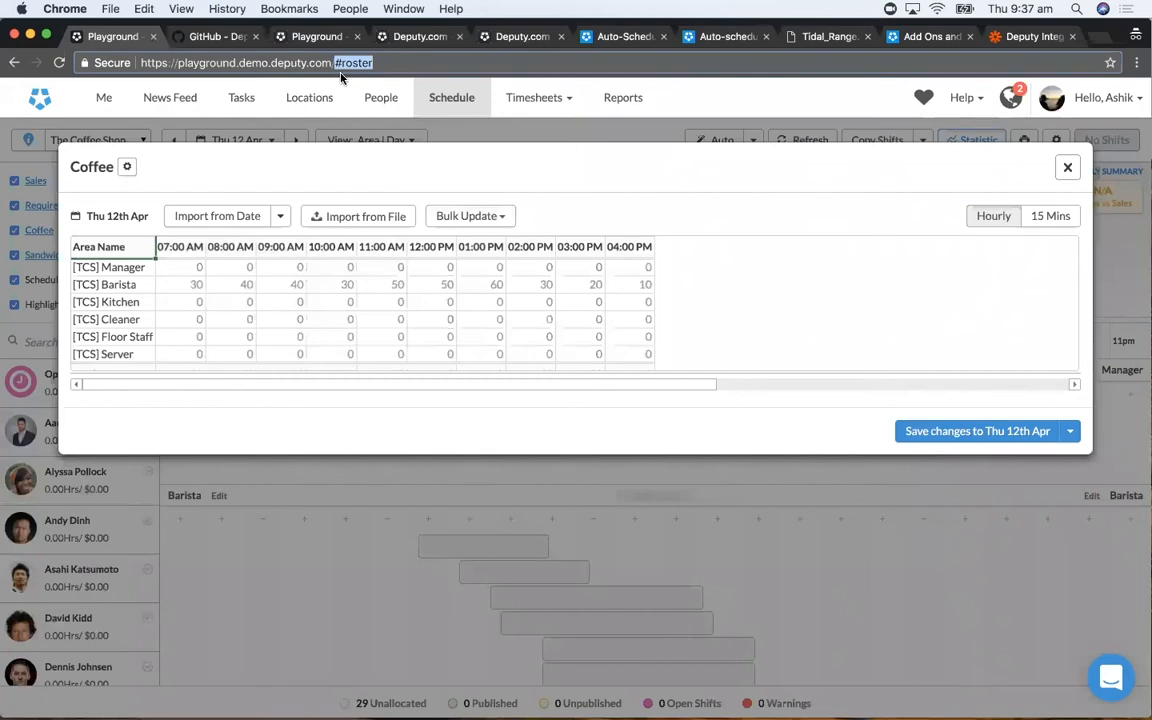
key(BackSpace)
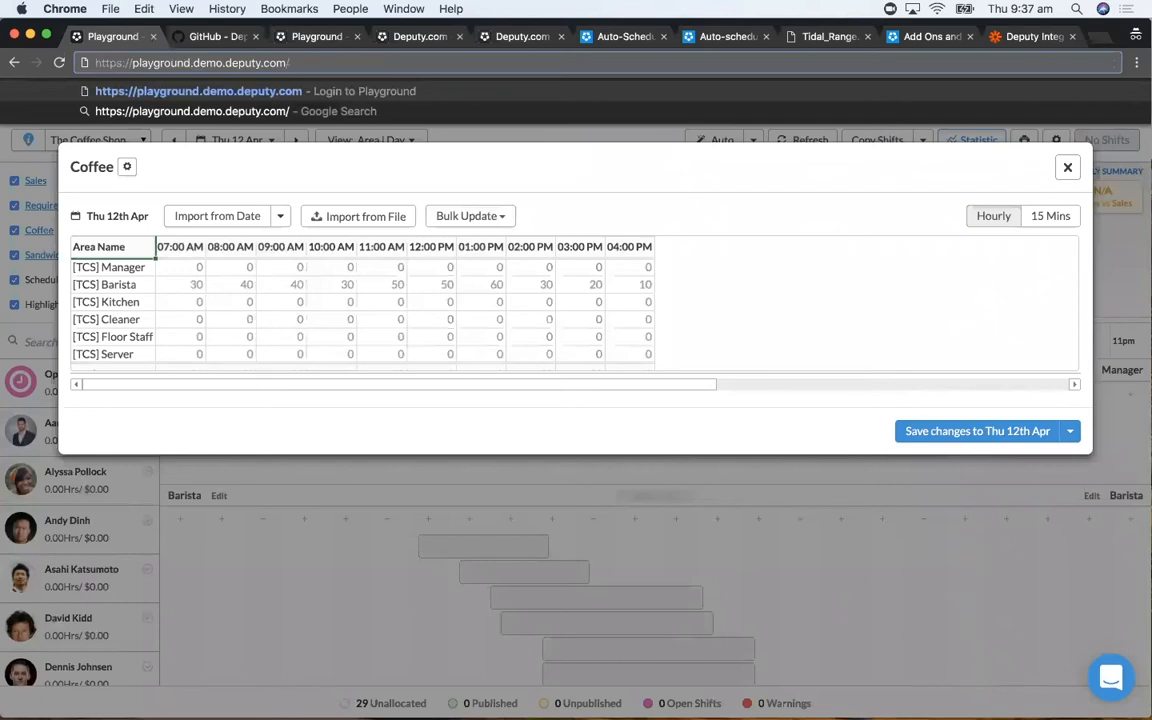
text(exec/)
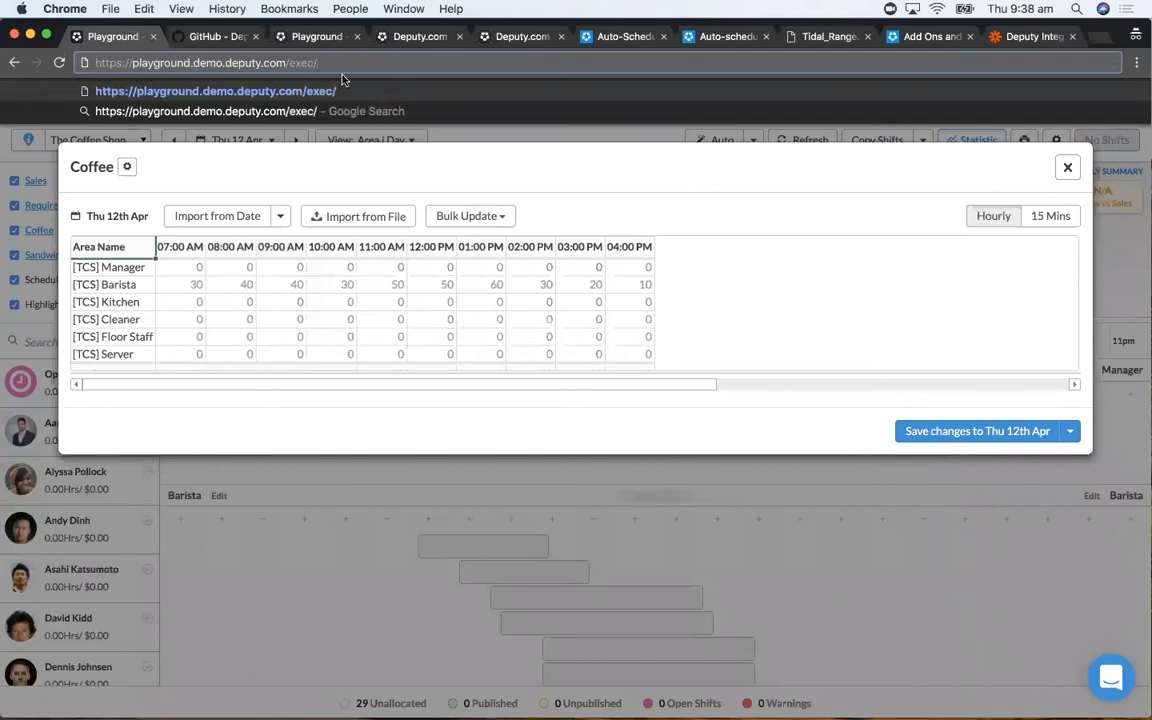
text(devapp)
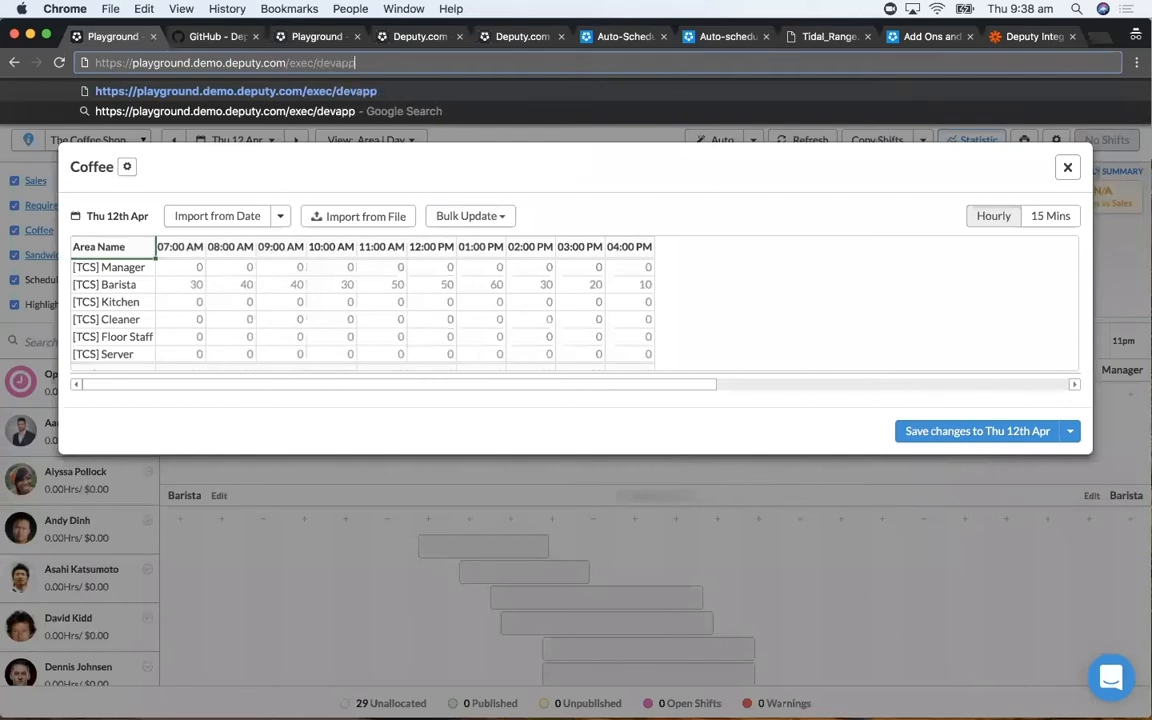
text(/sales_data)
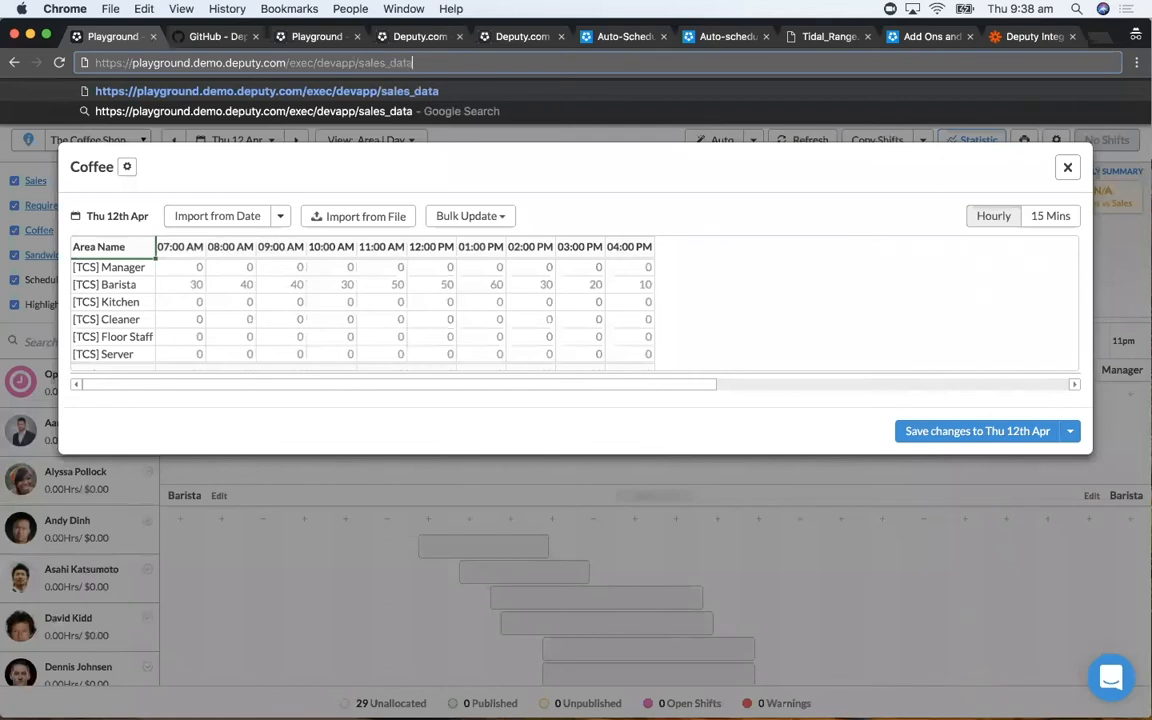
key(Return)
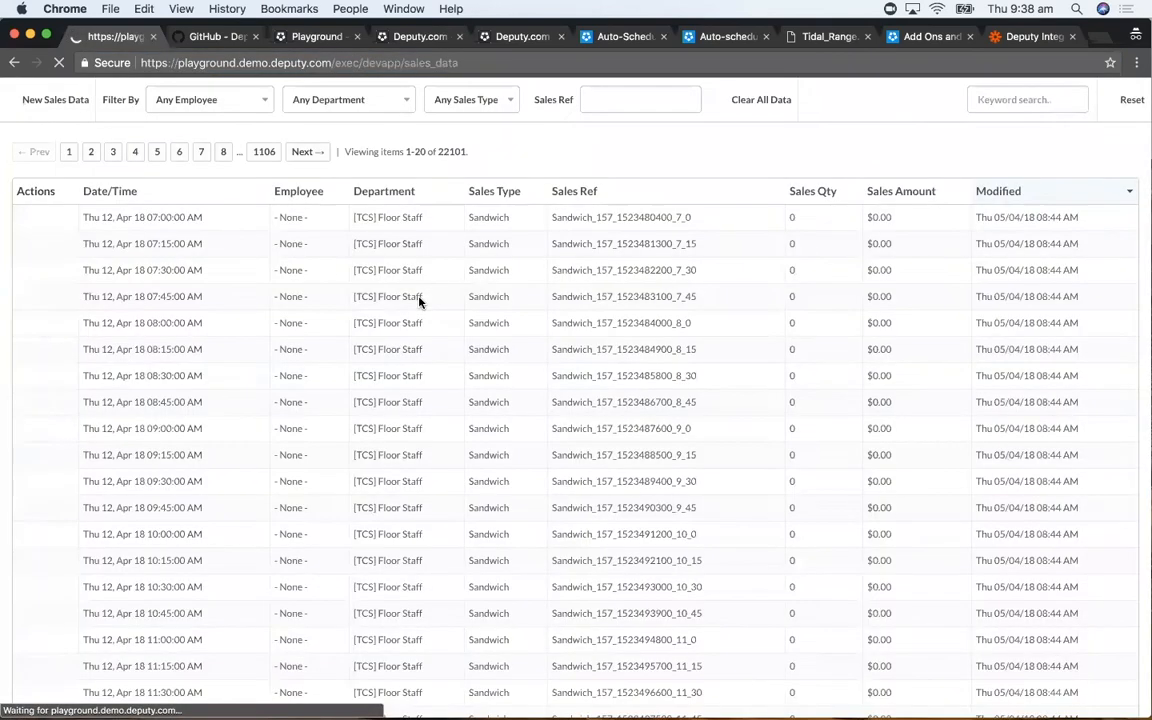
- Look through the sales data records by date, department and sales type, and go back to the schedule
scroll(423, 263, down, 2)
scroll(423, 263, down, 2)
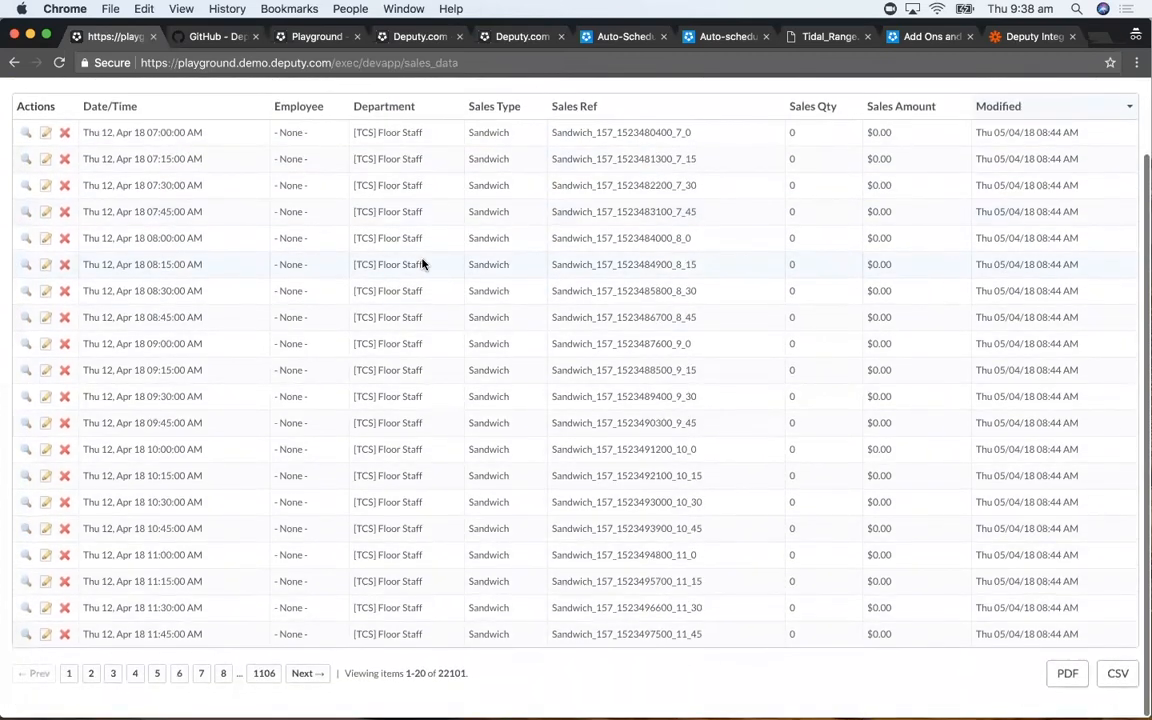
scroll(423, 263, up, 4)
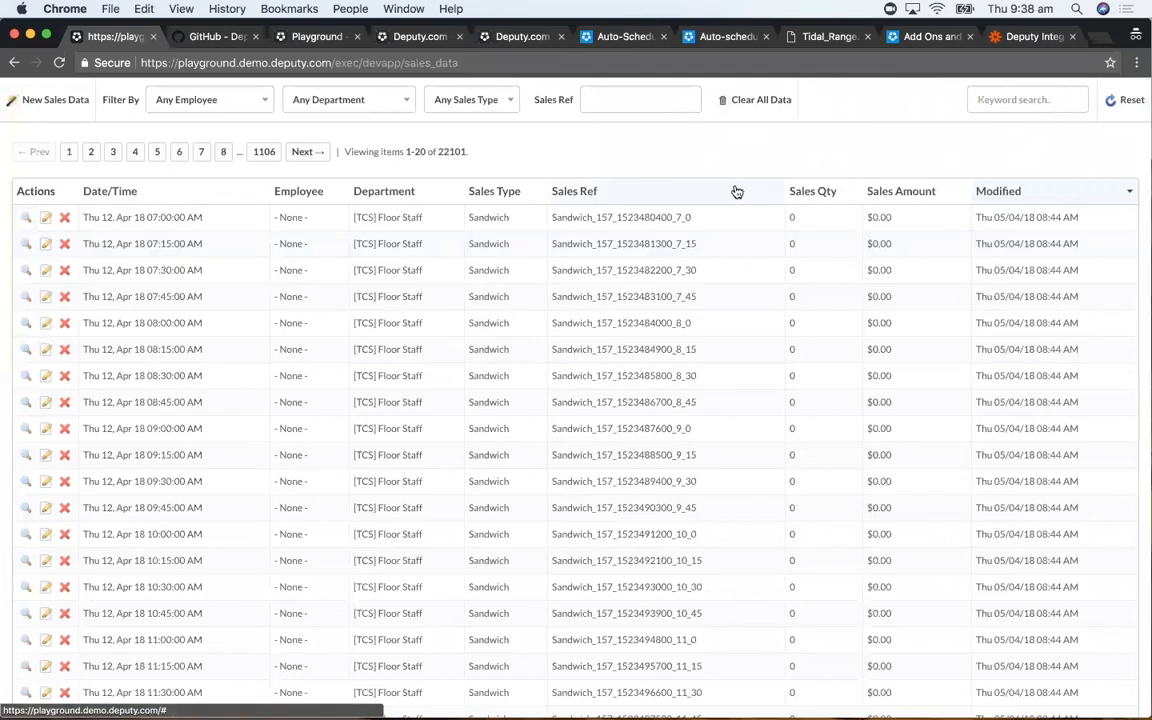
click(14, 63)
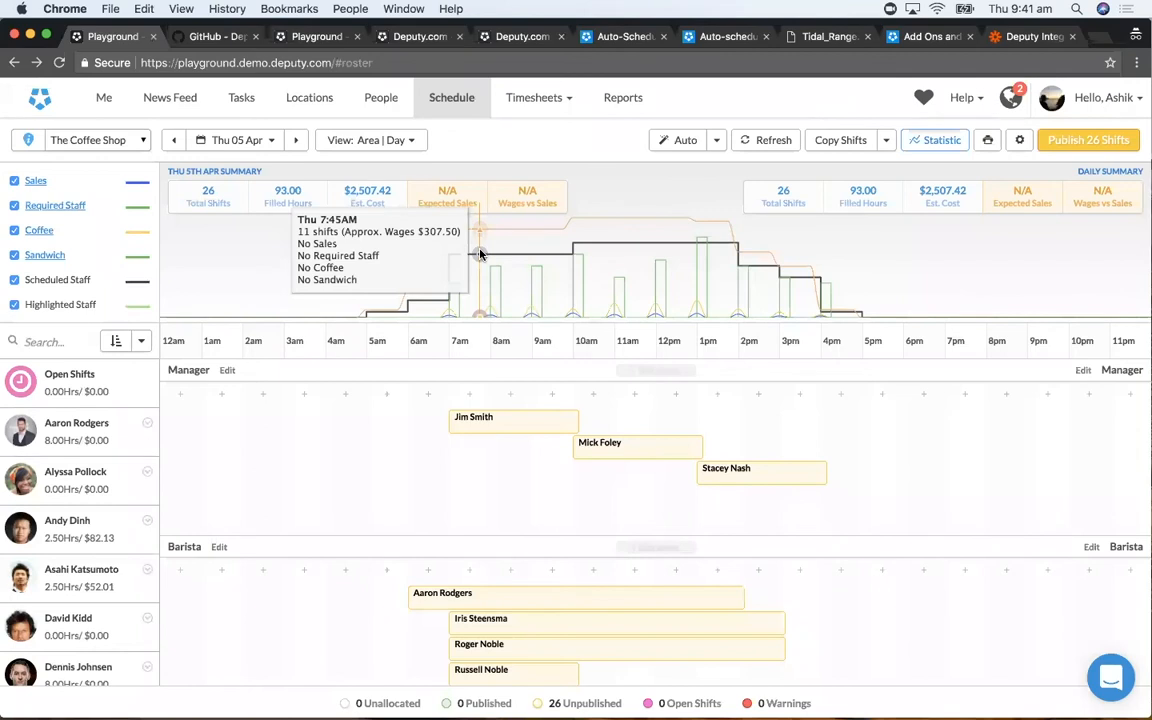
- View the Deputy Sydney weekly schedule with its Intercom Chat demand curve, and return to The Coffee Shop's Thu 05 Apr statistics graph
click(397, 40)
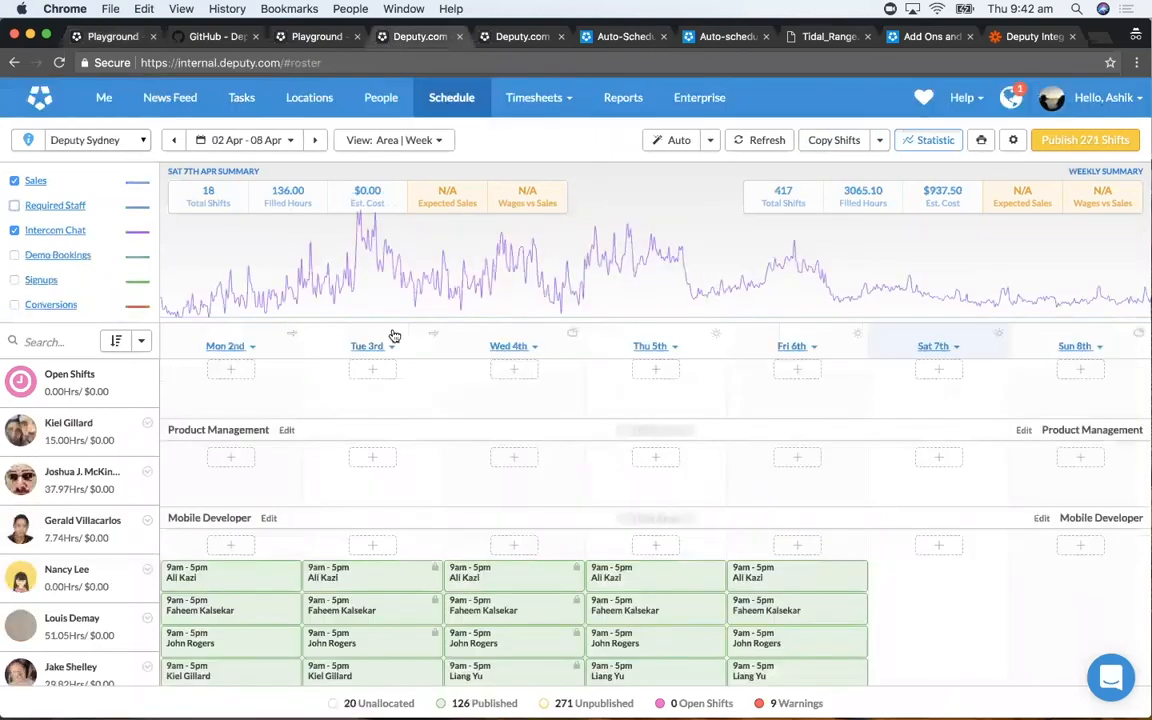
click(103, 40)
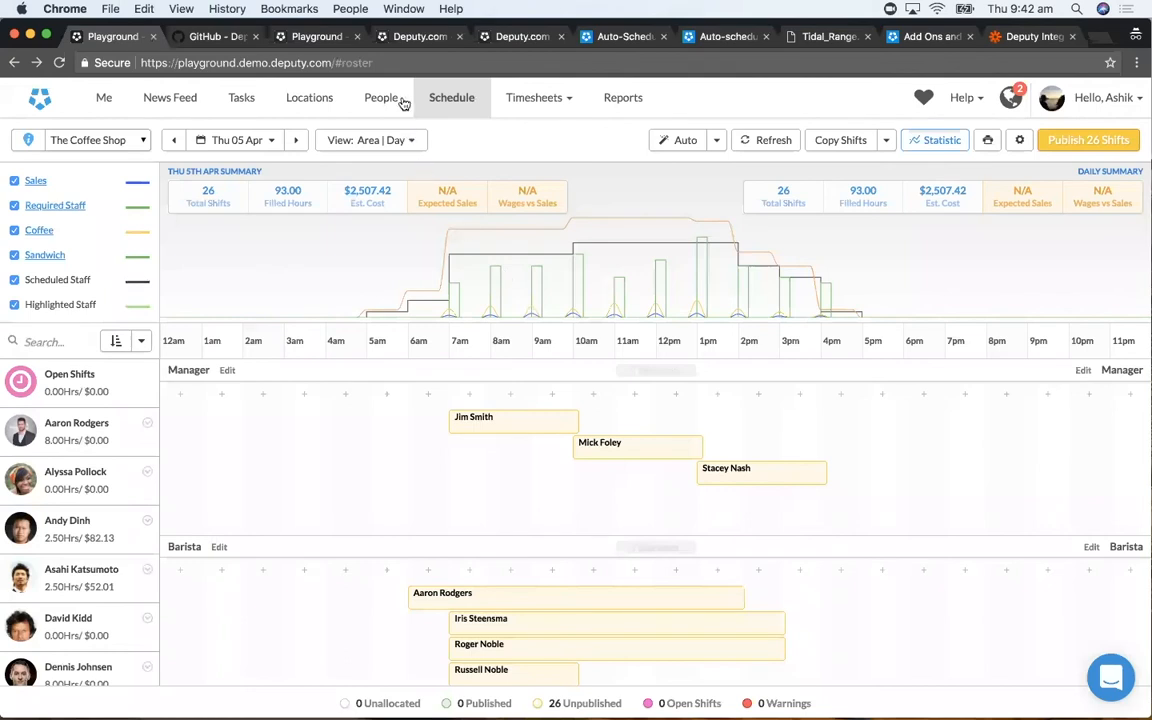
mouse_move(446, 236)
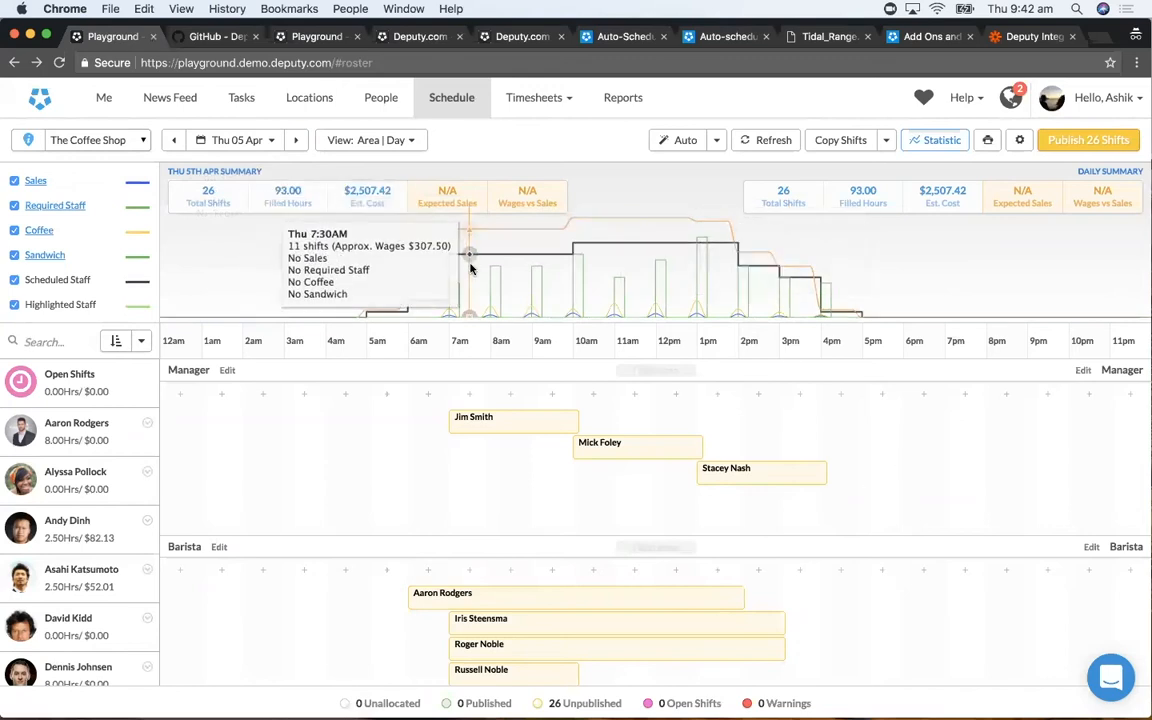
- Display The Coffee Shop's schedule as a monthly view for May 2018
key(m)
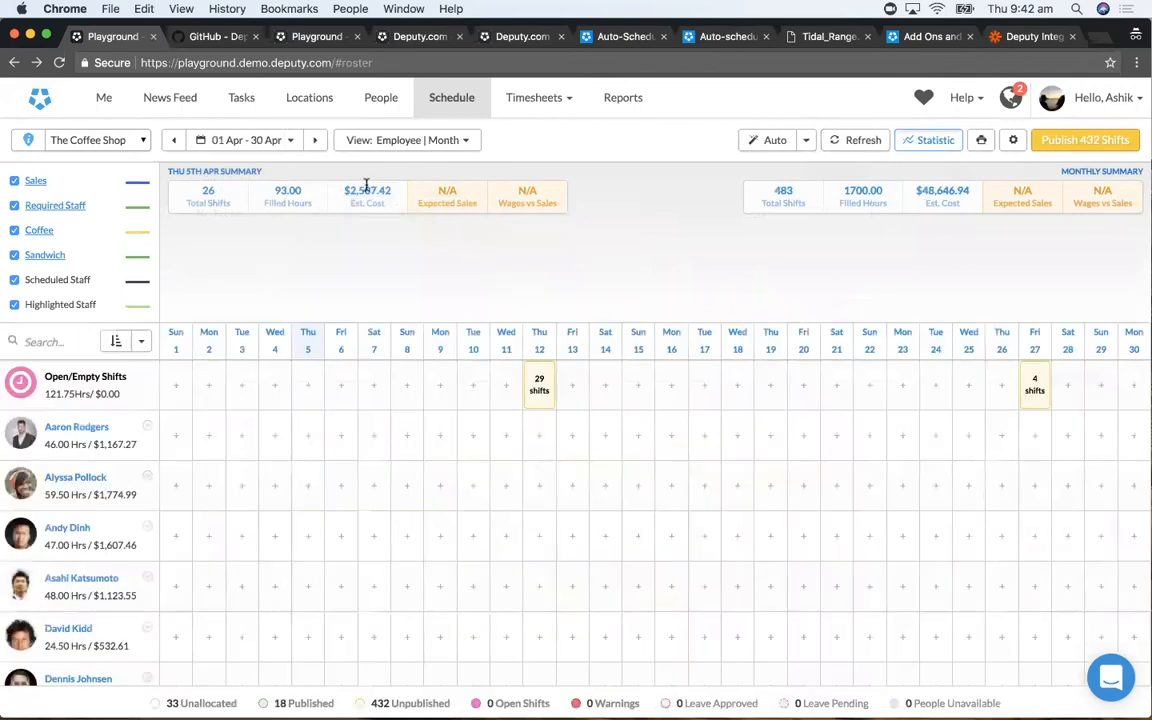
click(259, 142)
click(410, 170)
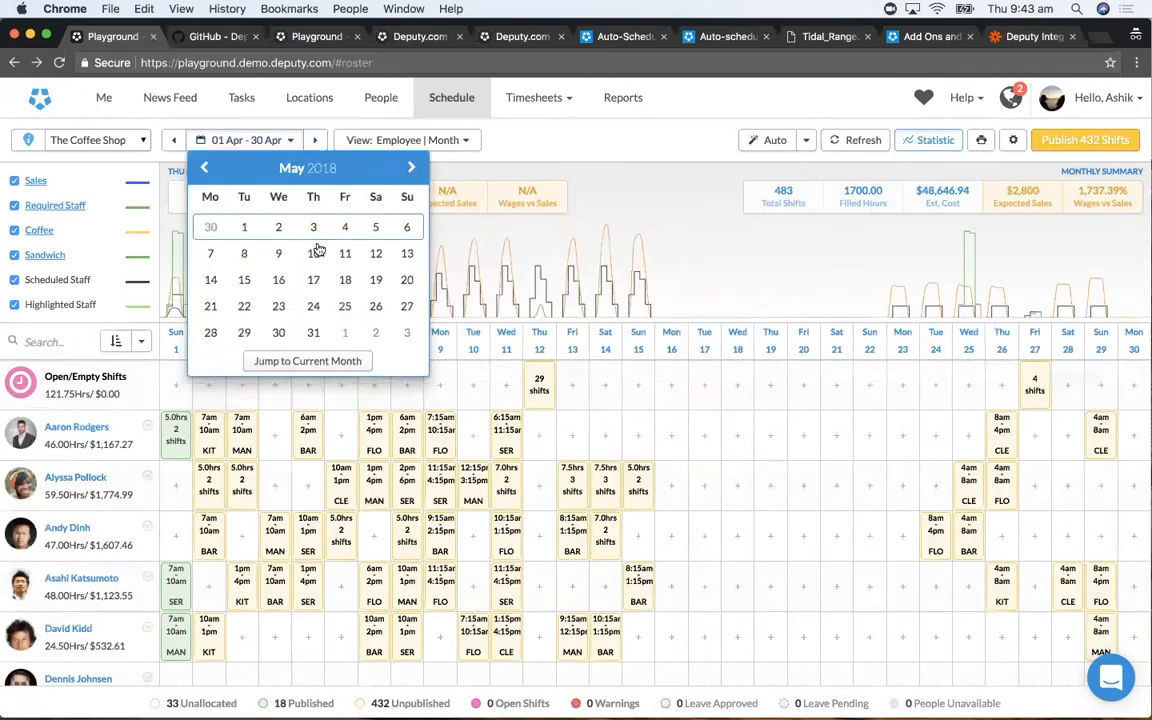
click(313, 254)
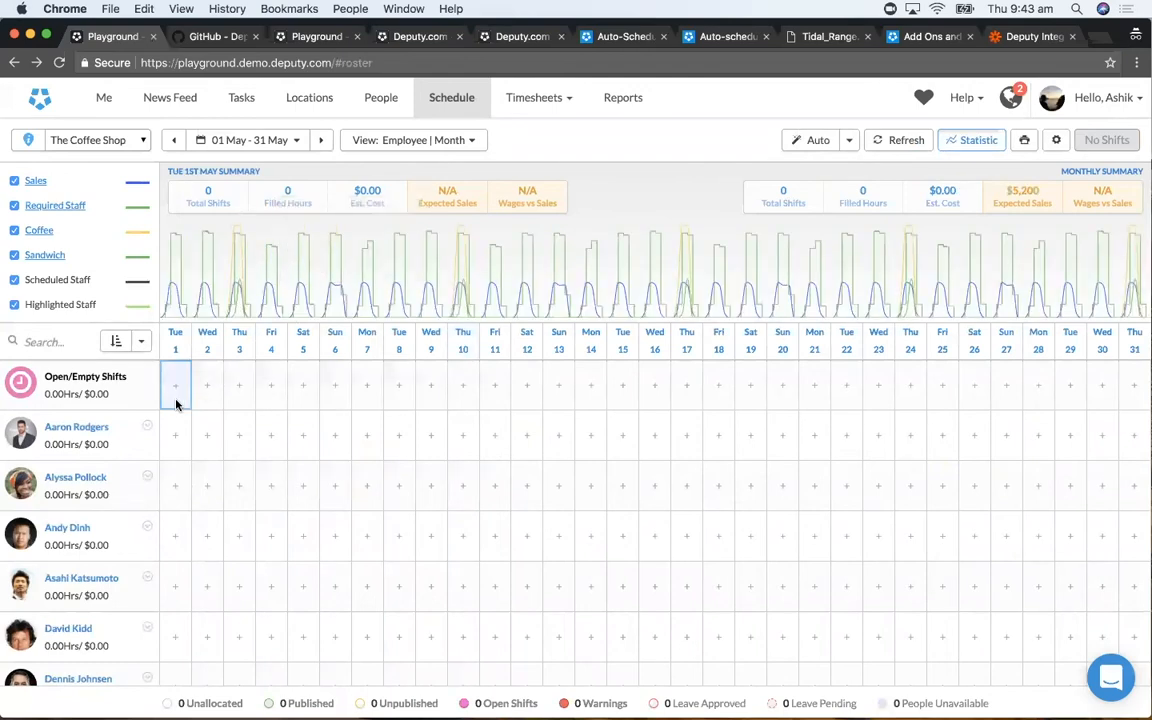
- Enter Tue 1st May Kitchen coffee demand of 60, 70, 80, 80, 80, 70, 30 and 10 hourly from 09:00 AM, and close without saving
click(38, 231)
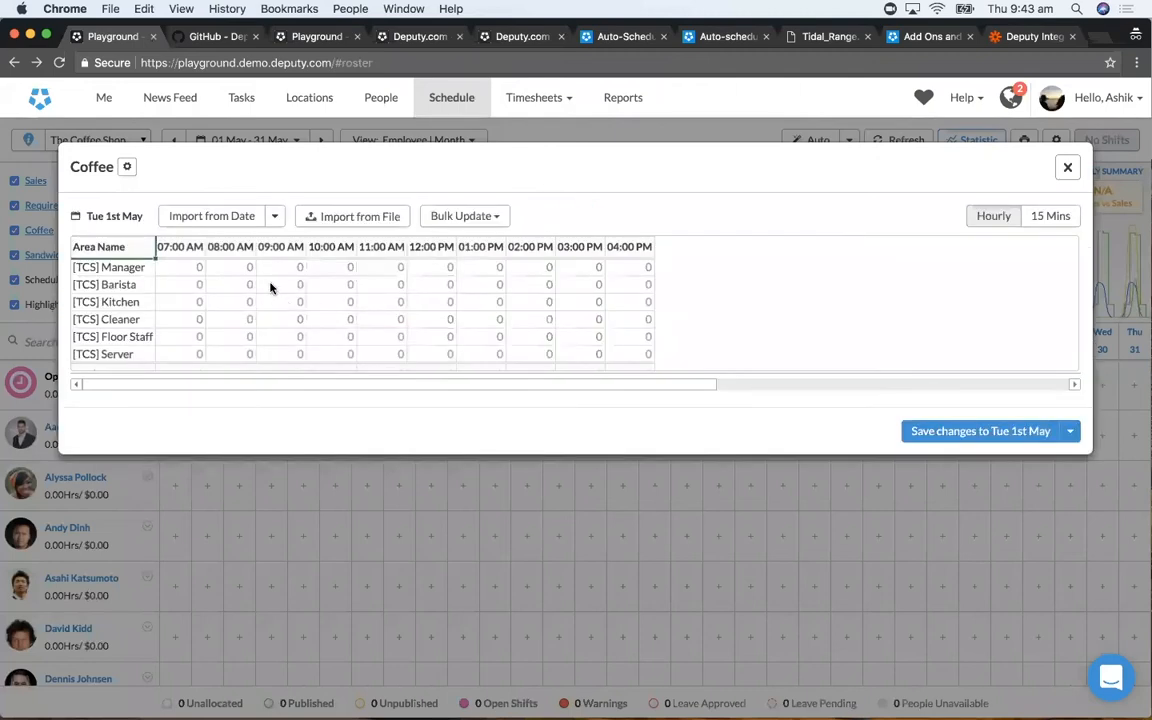
click(272, 304)
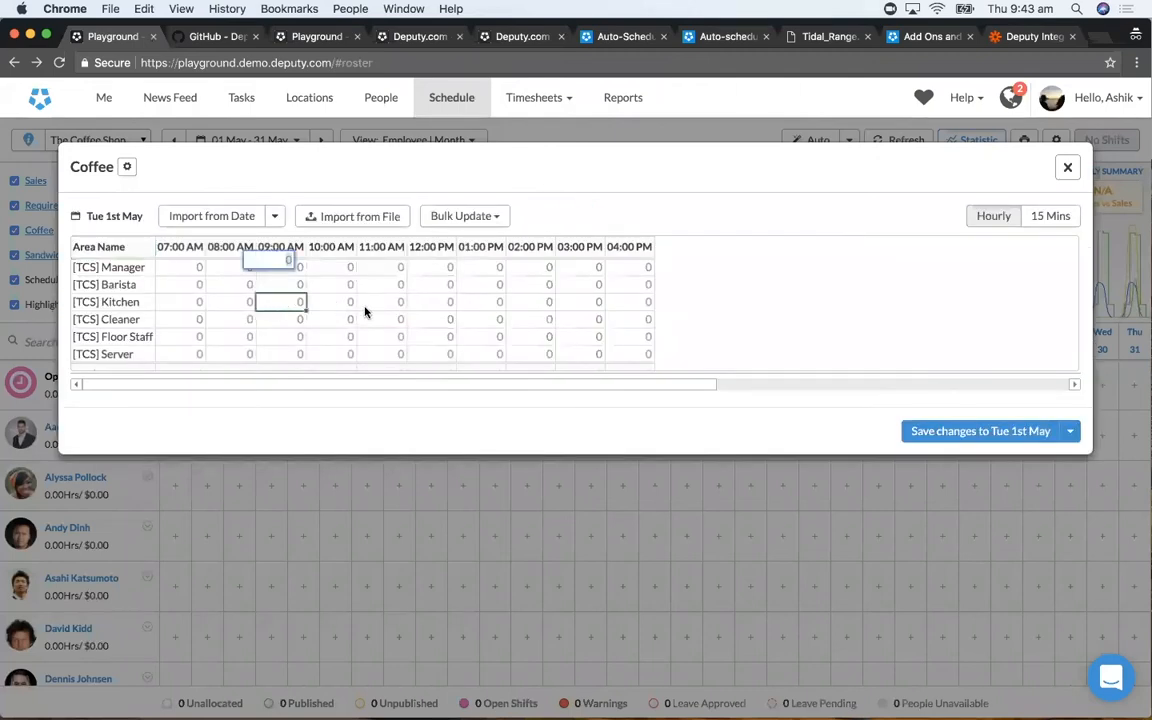
text(60)
key(Tab)
text(70)
key(Tab)
text(80)
key(Tab)
text(80)
key(Tab)
text(80)
key(Tab)
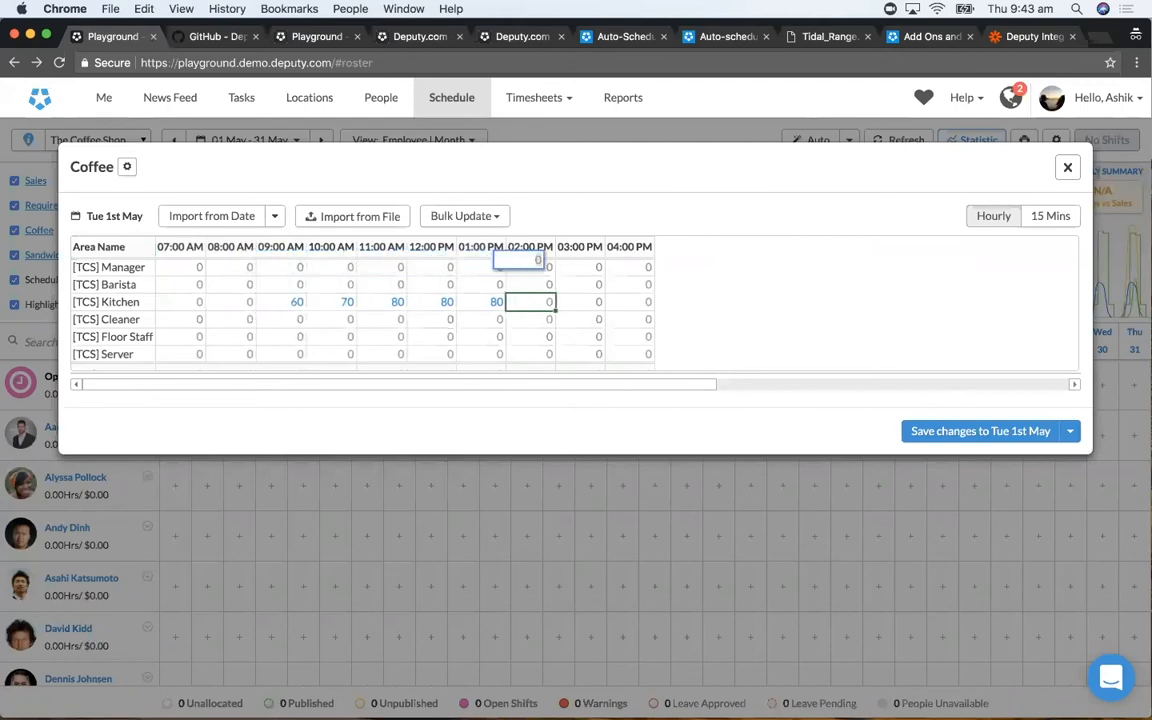
text(70)
key(Tab)
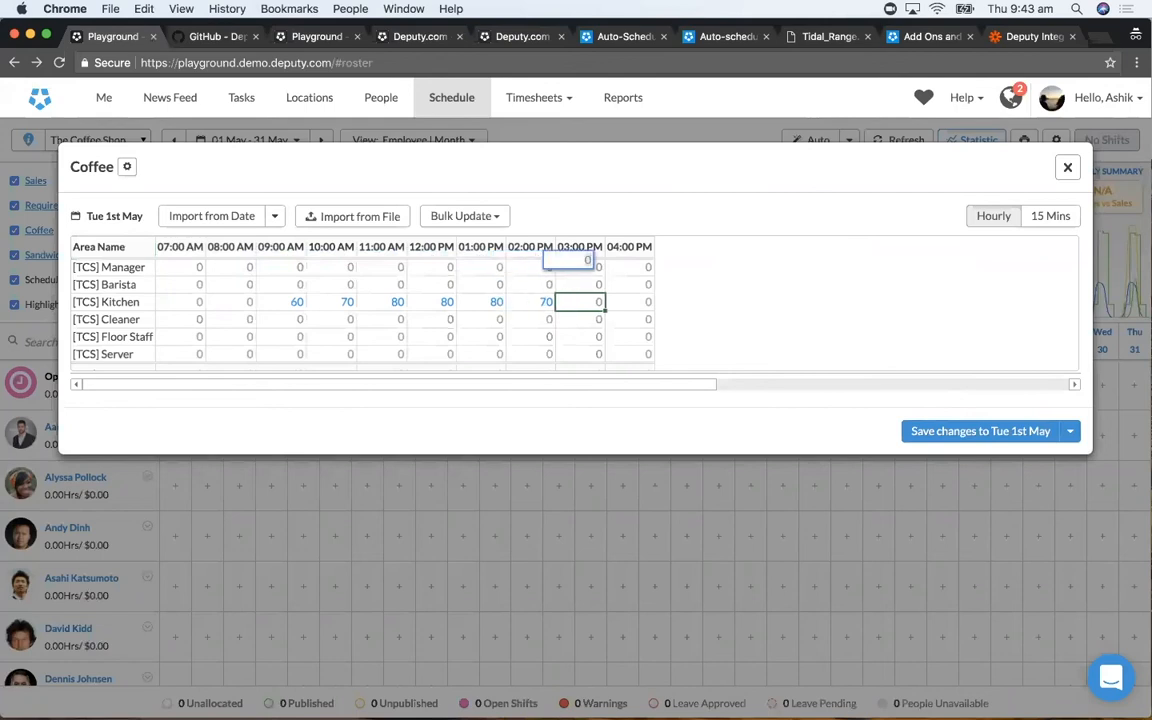
text(30)
key(Tab)
text(10)
key(Tab)
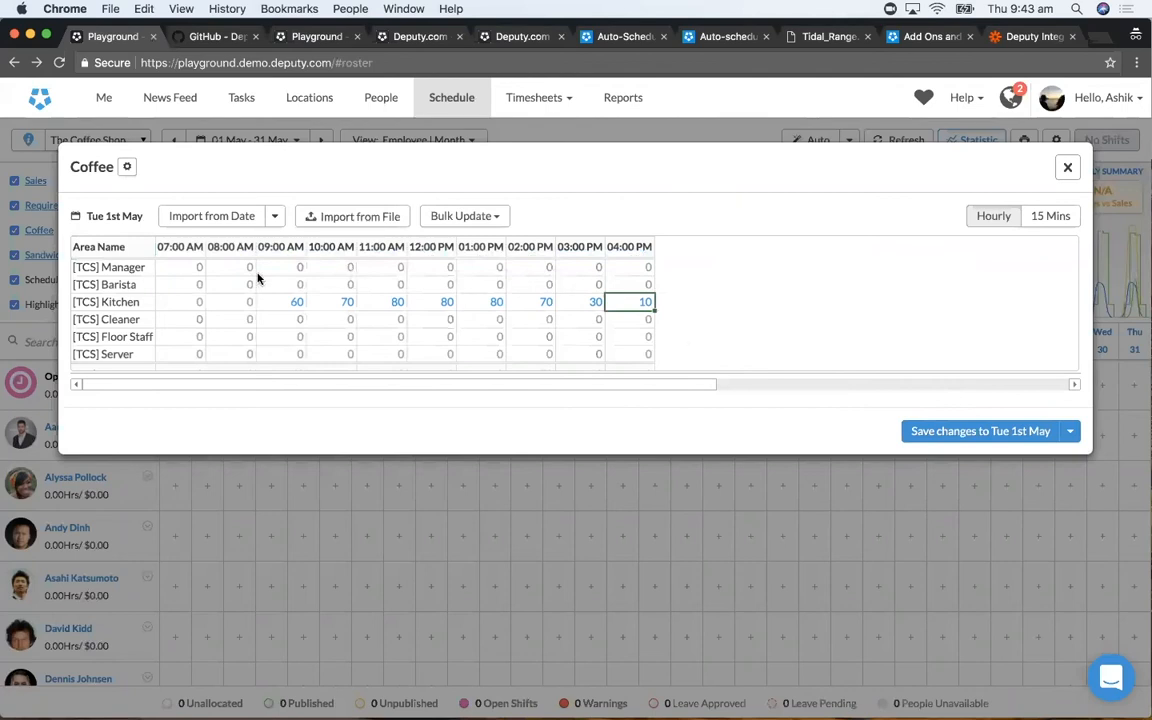
click(1070, 431)
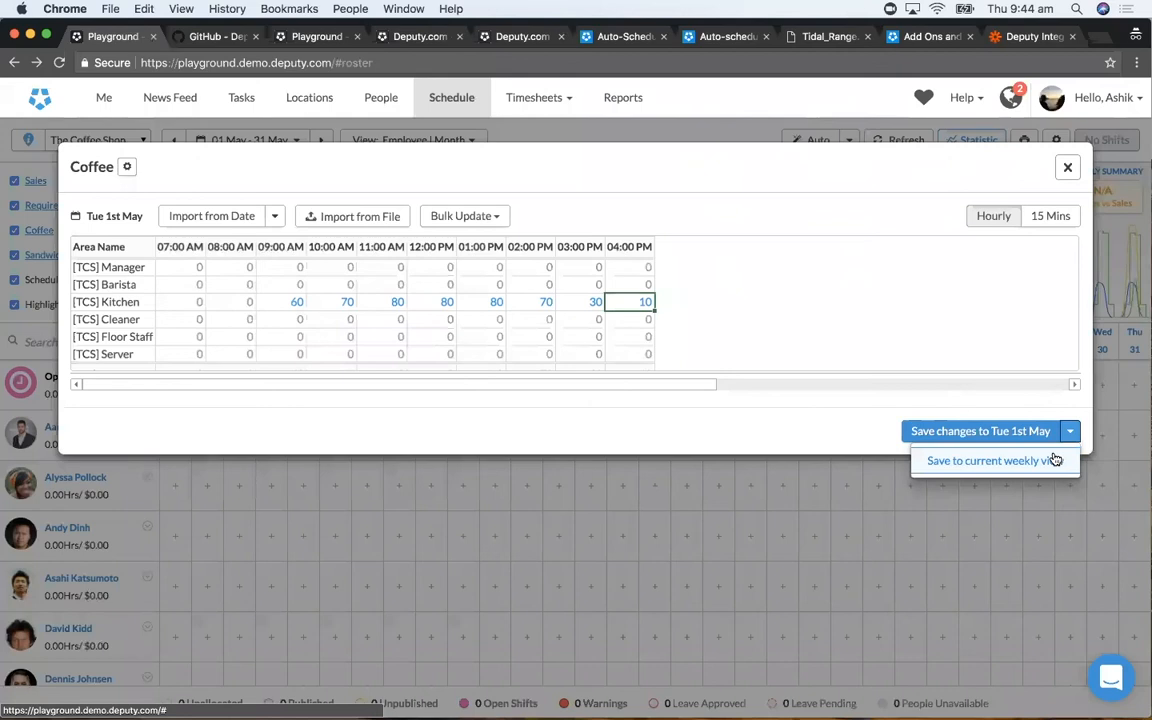
click(1066, 168)
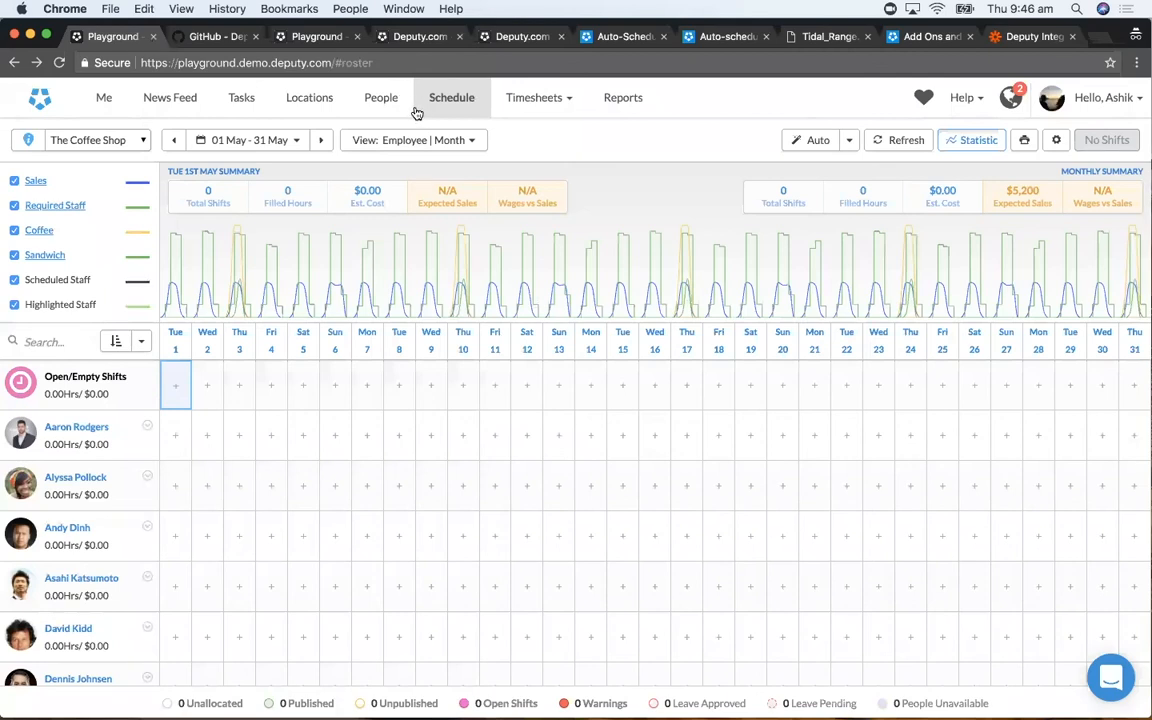
- From the profile of the second person in the People list, start a new unavailability entry
click(381, 100)
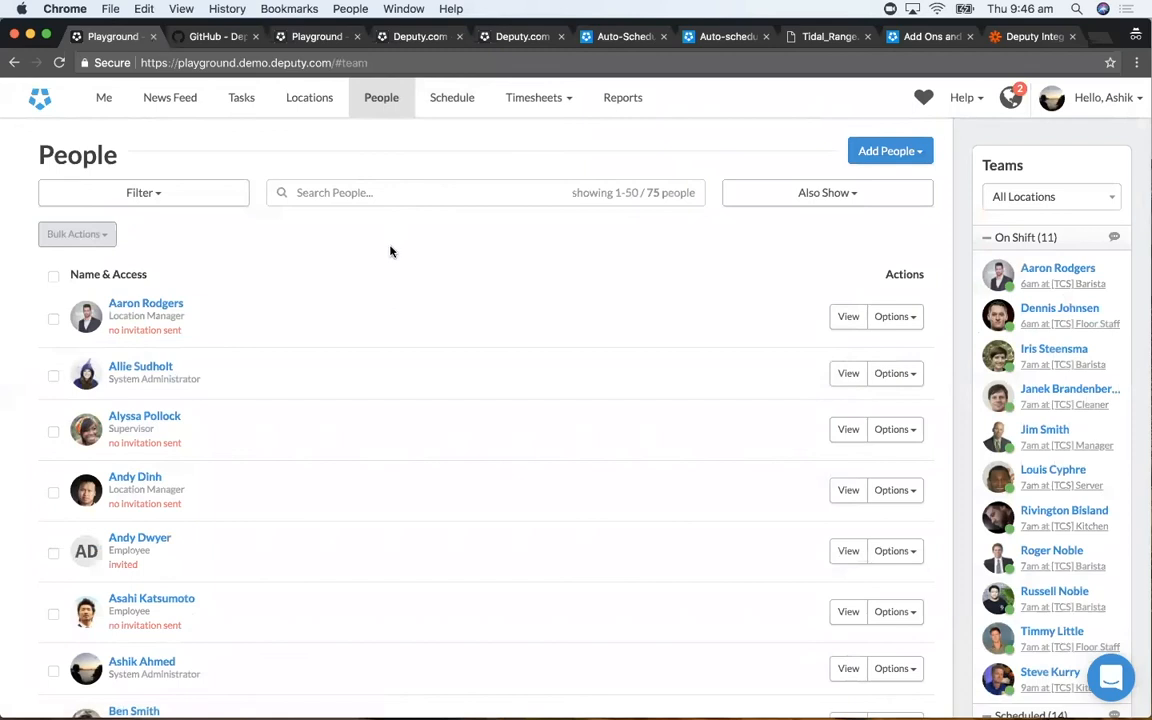
click(903, 373)
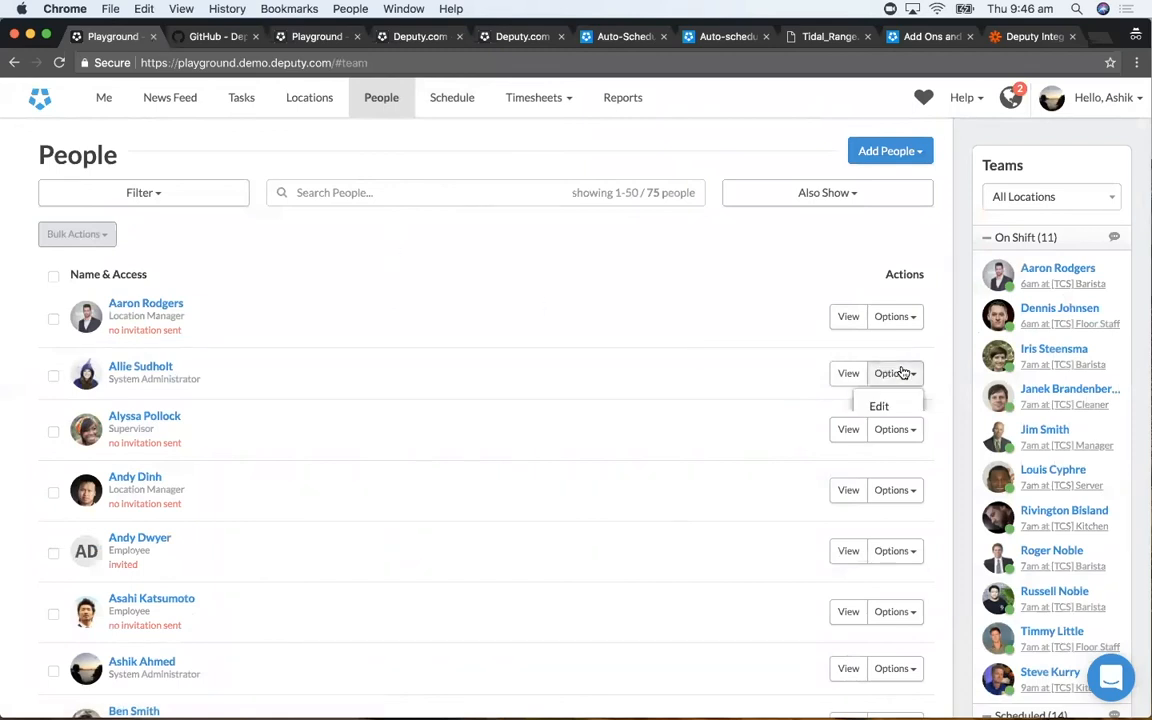
click(848, 373)
scroll(888, 446, down, 2)
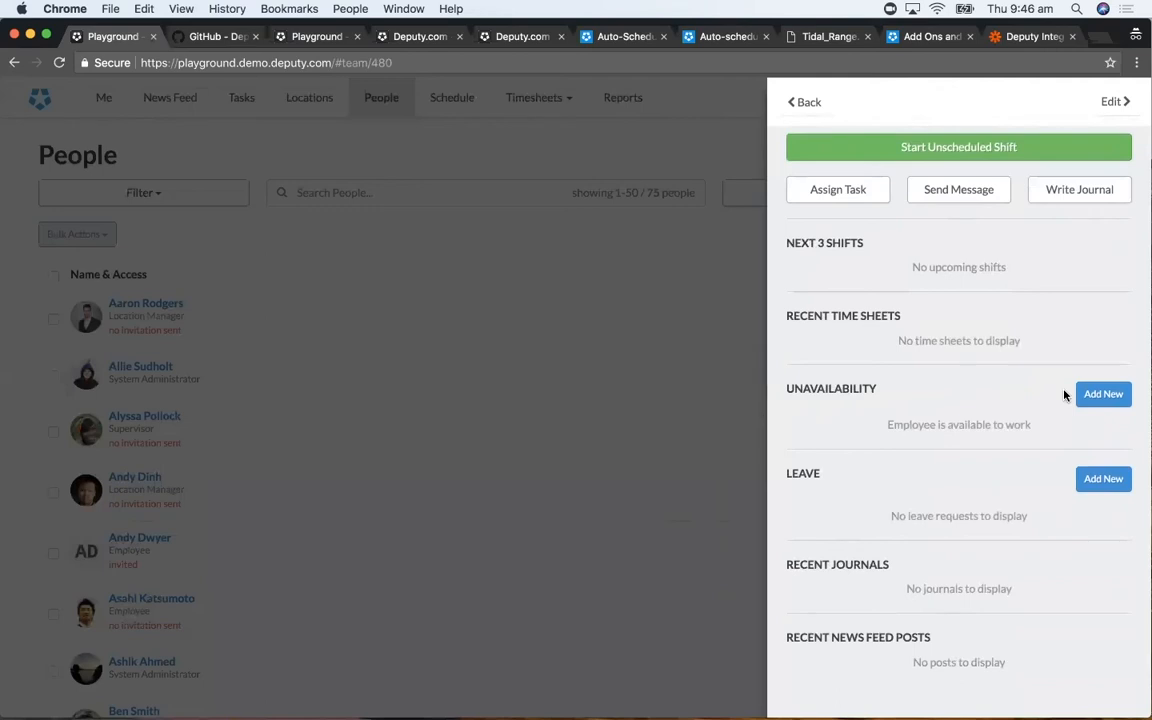
click(1104, 394)
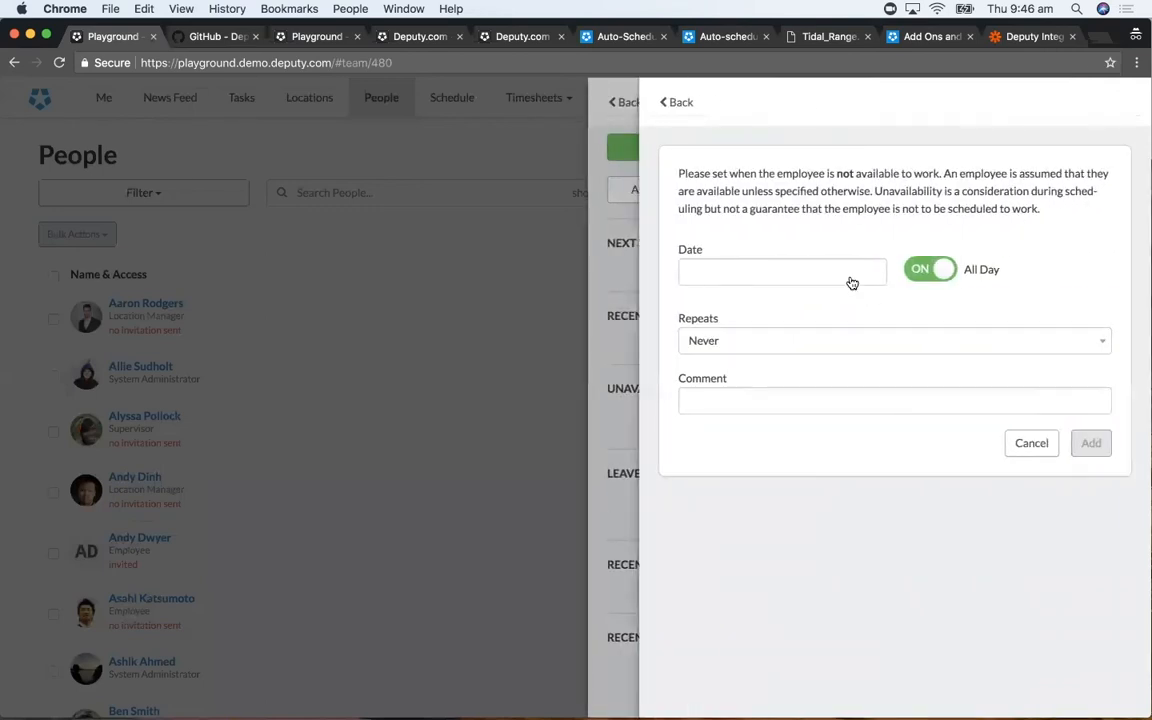
- Add an all-day unavailability from Sat 07/04/18, repeating every week, with the comment "No work weekend", and return to the People list
click(851, 283)
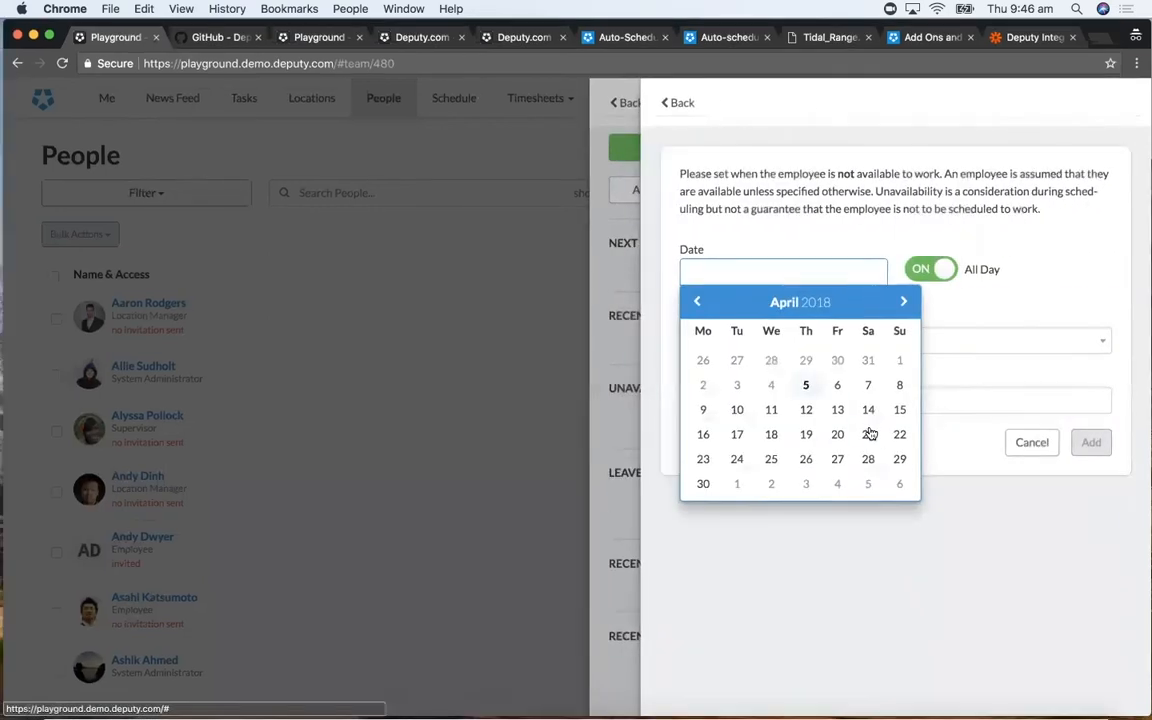
click(866, 384)
click(791, 408)
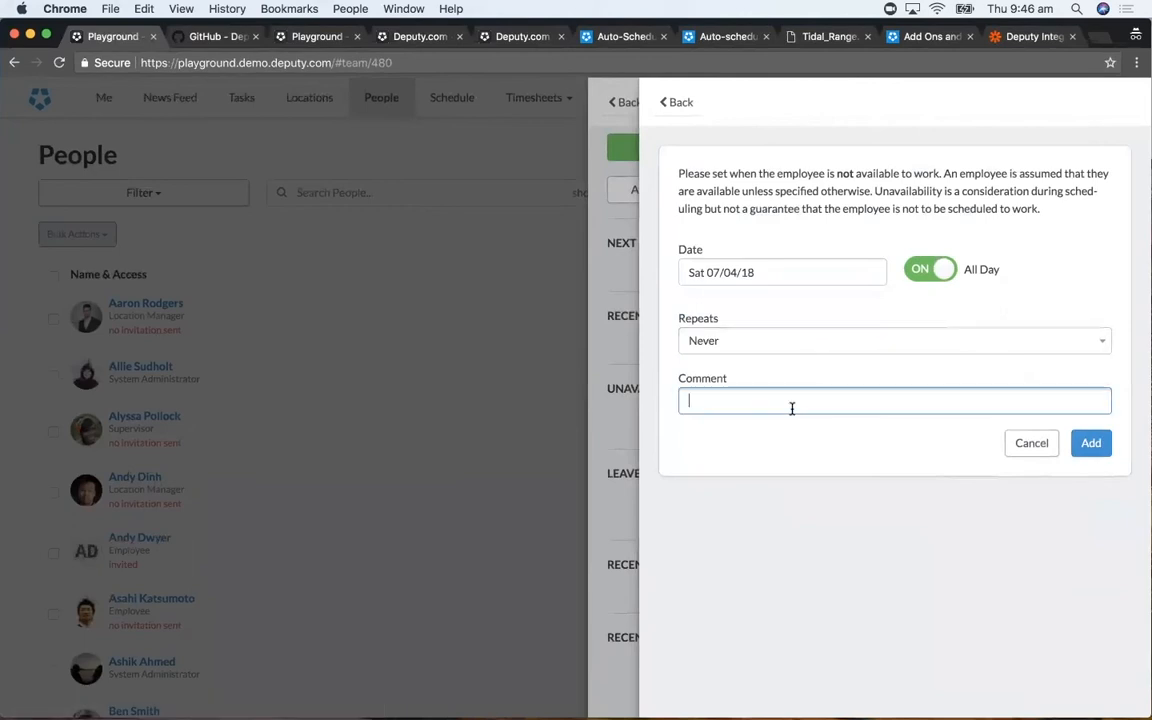
text(No work weekend)
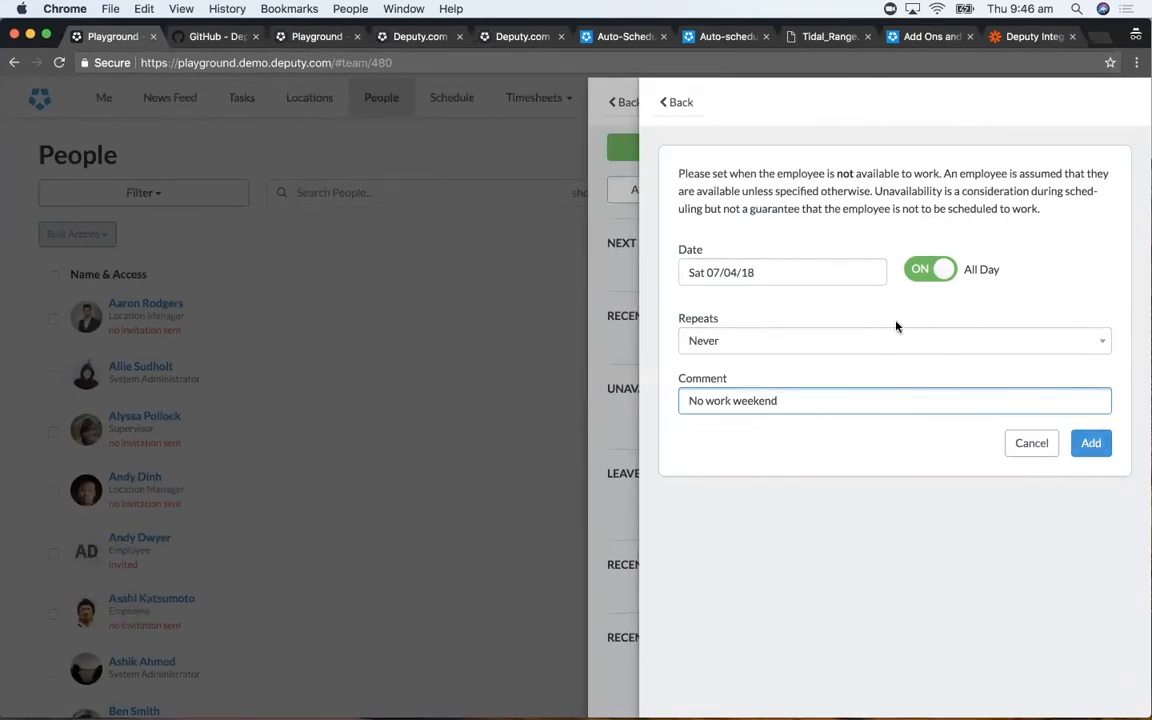
click(893, 340)
click(890, 358)
click(1091, 443)
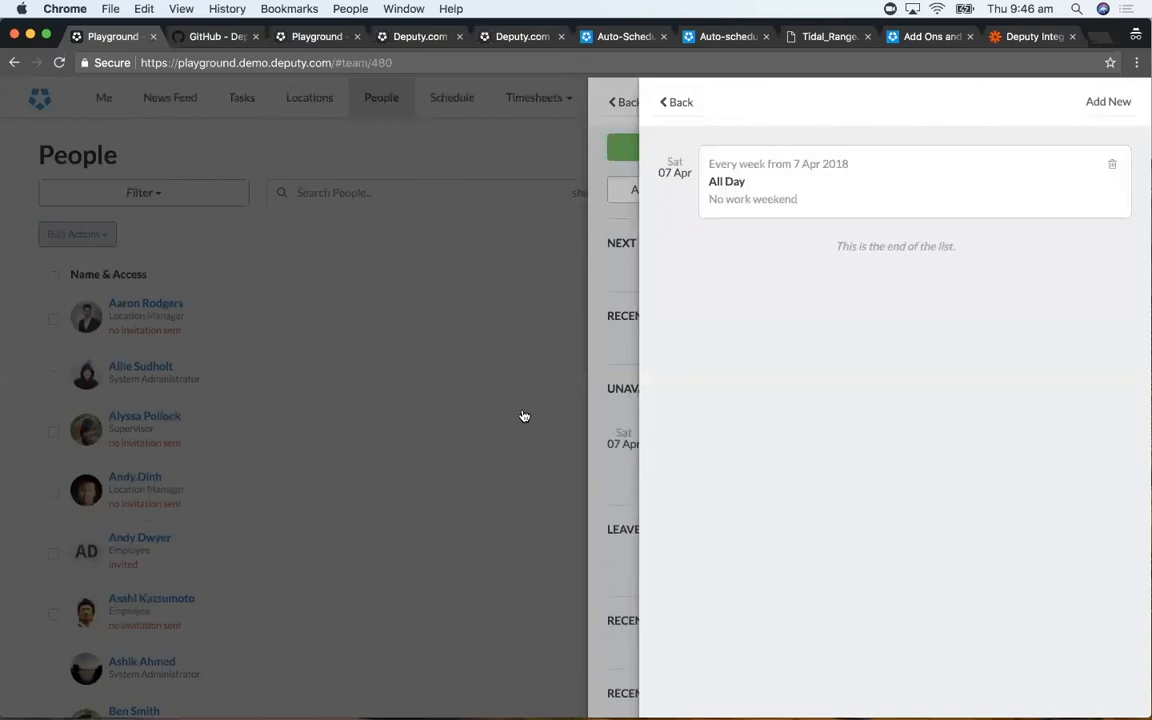
click(509, 401)
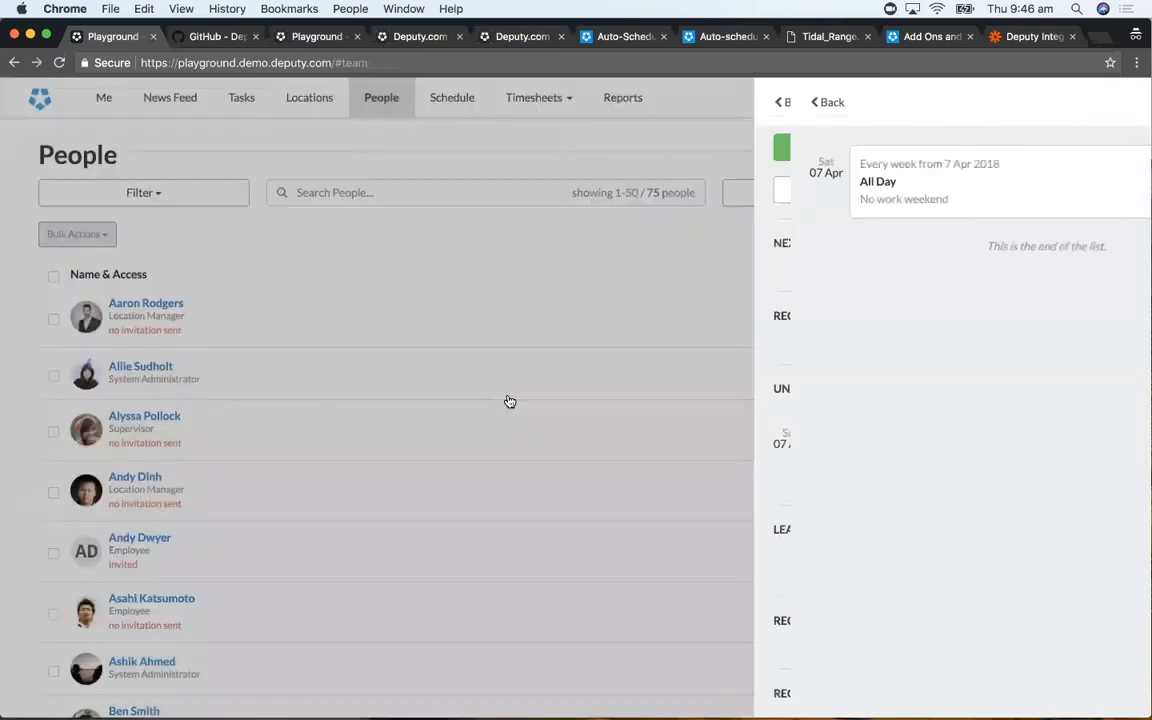
- Display The Coffee Shop's schedule by area for the week 30 Apr - 06 May
click(448, 99)
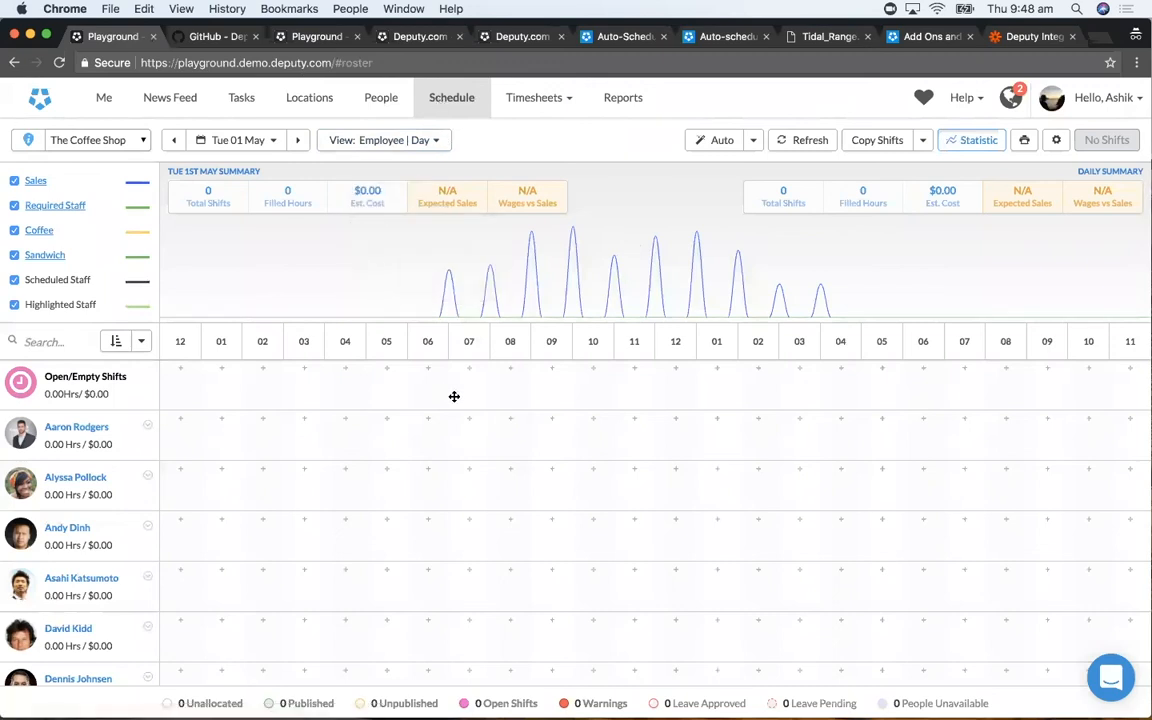
key(w)
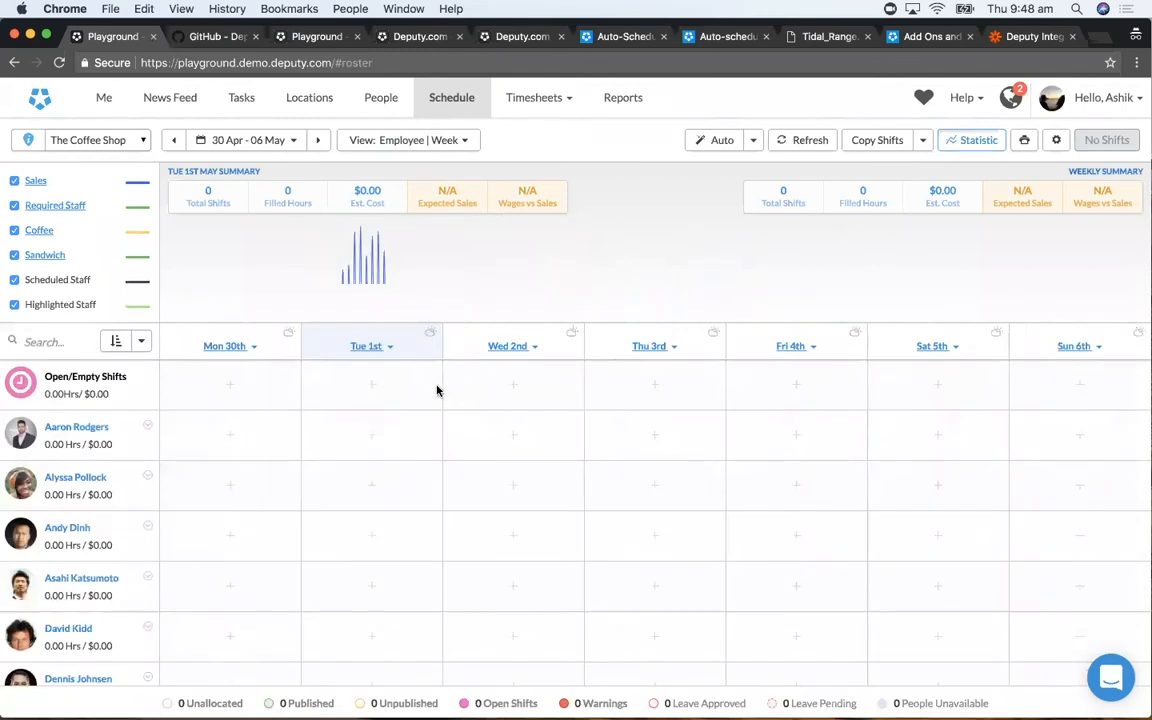
key(a)
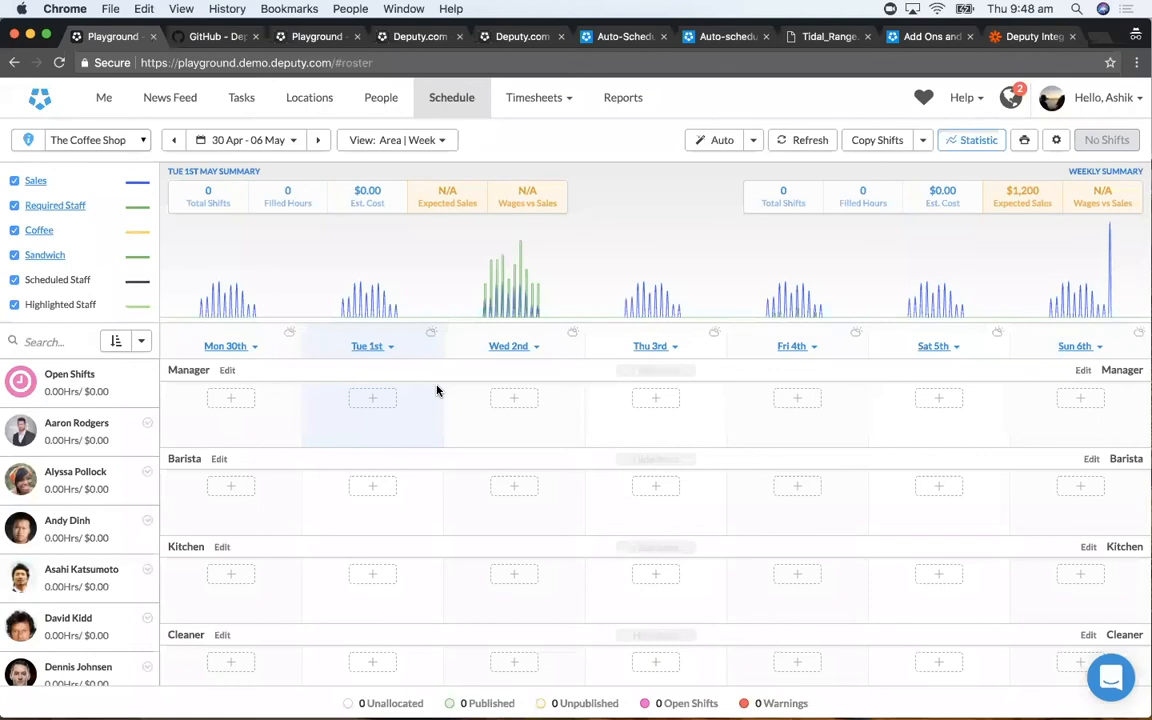
- Add an empty Manager shift on Wed 02 May, and look through the employees who can be assigned without choosing one
click(520, 402)
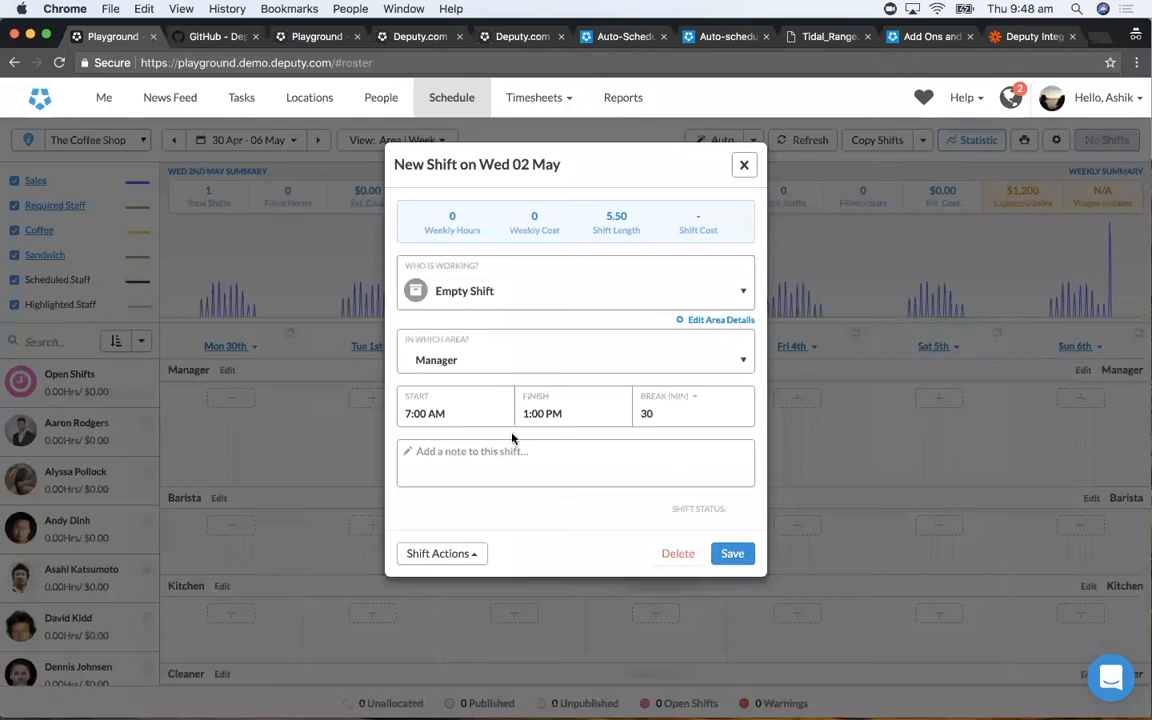
click(505, 293)
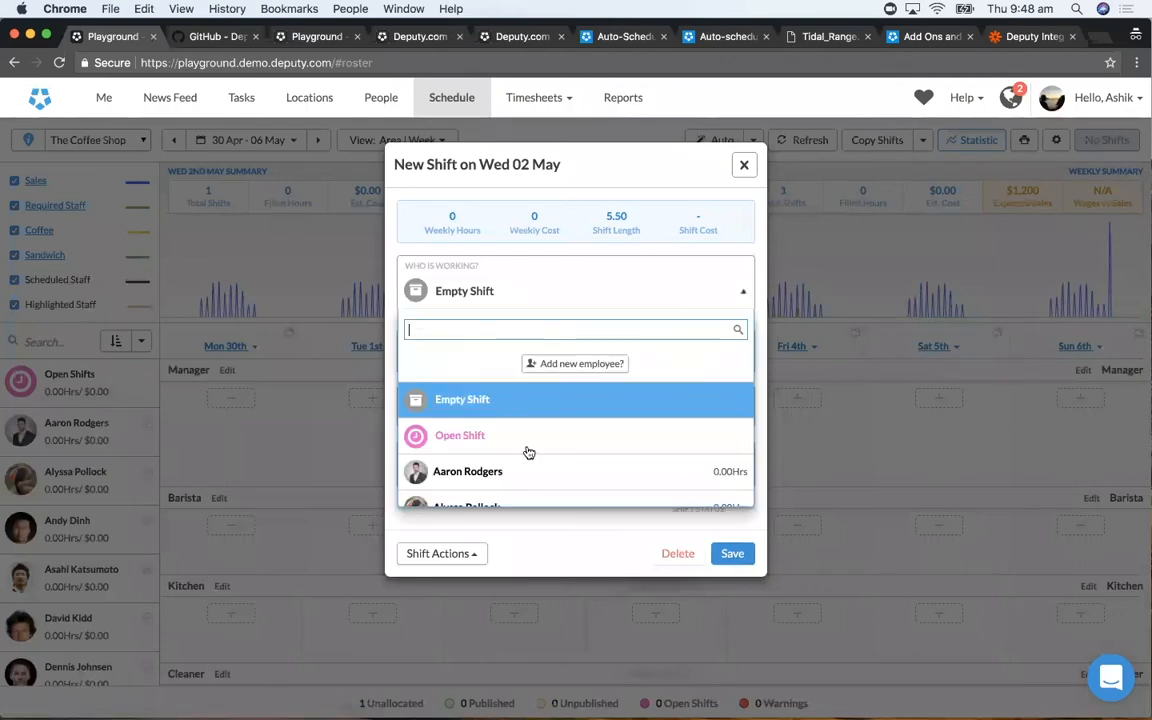
scroll(528, 453, down, 8)
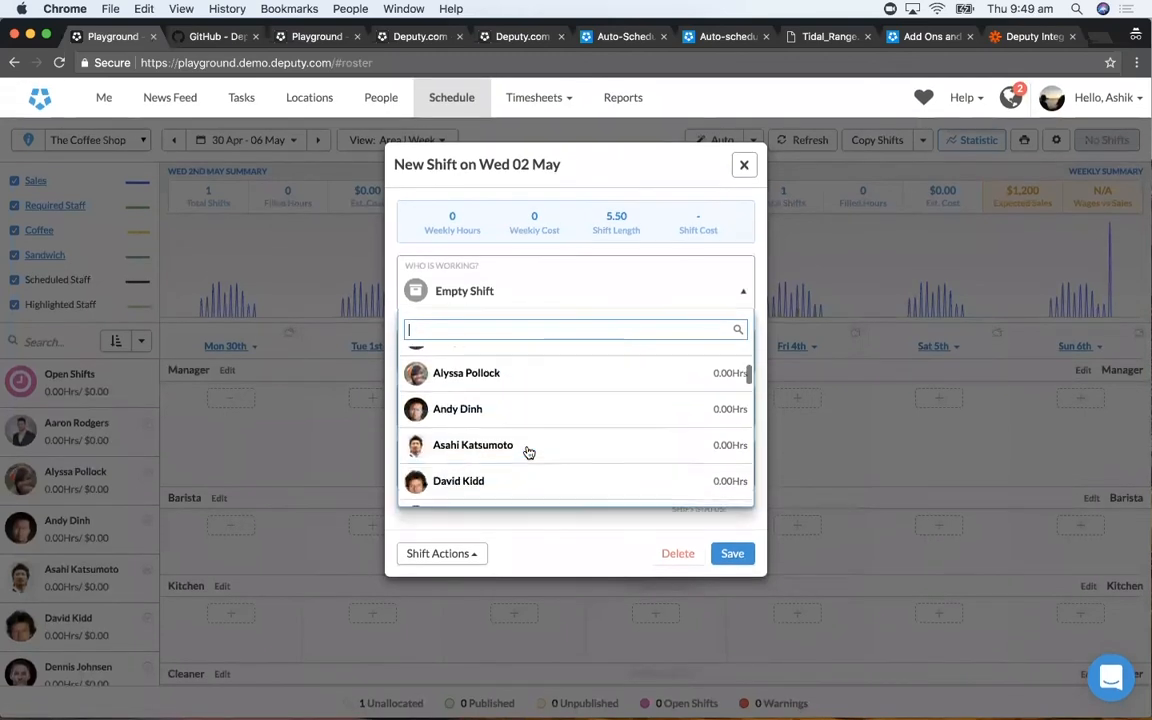
scroll(528, 453, down, 10)
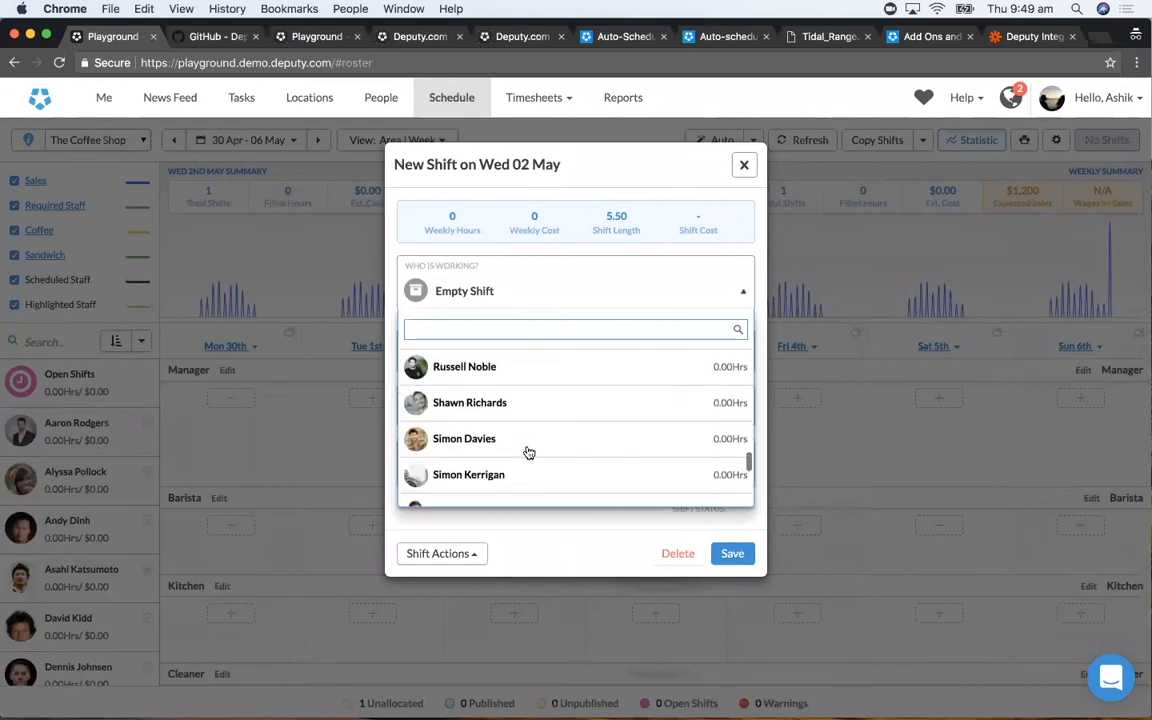
scroll(528, 453, up, 15)
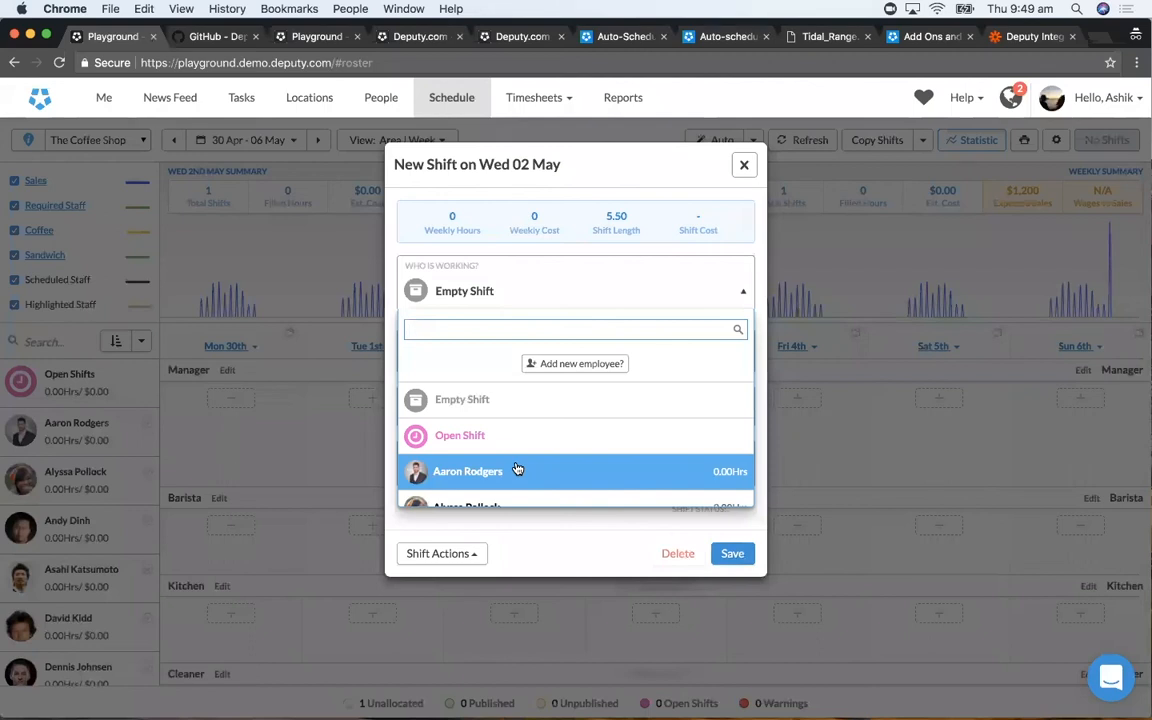
click(744, 166)
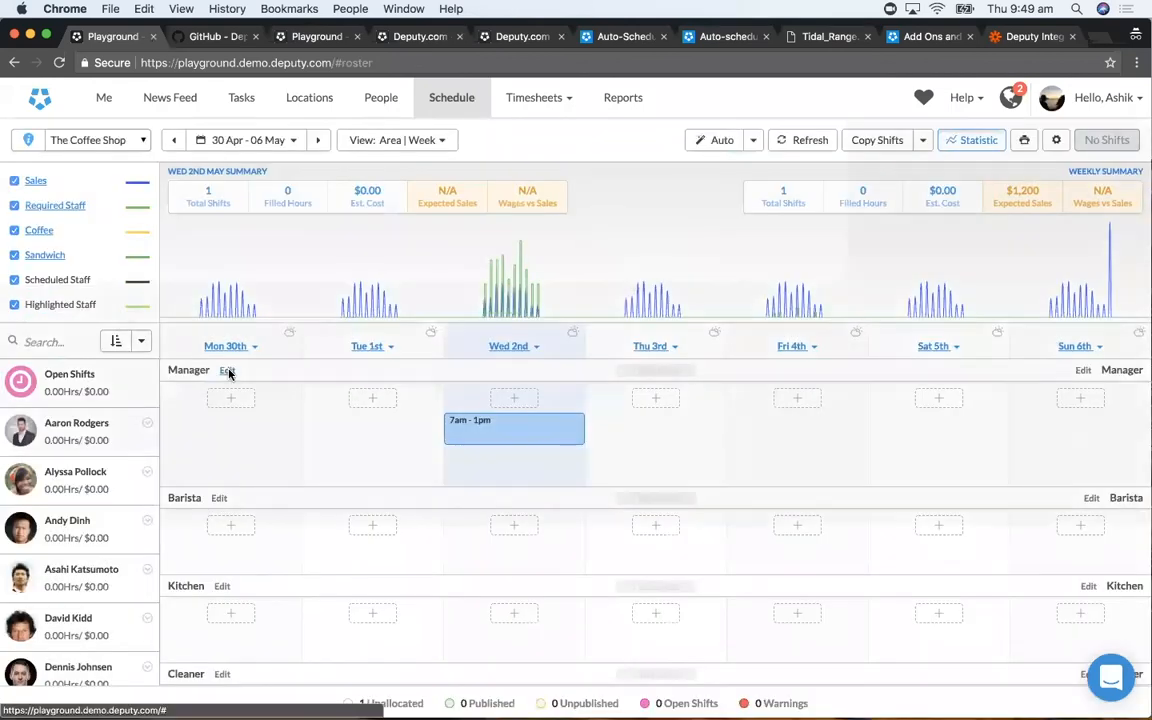
- Give the Manager area the live chat training requirement and the first listed employee as preferred, and close without saving
click(227, 370)
click(414, 369)
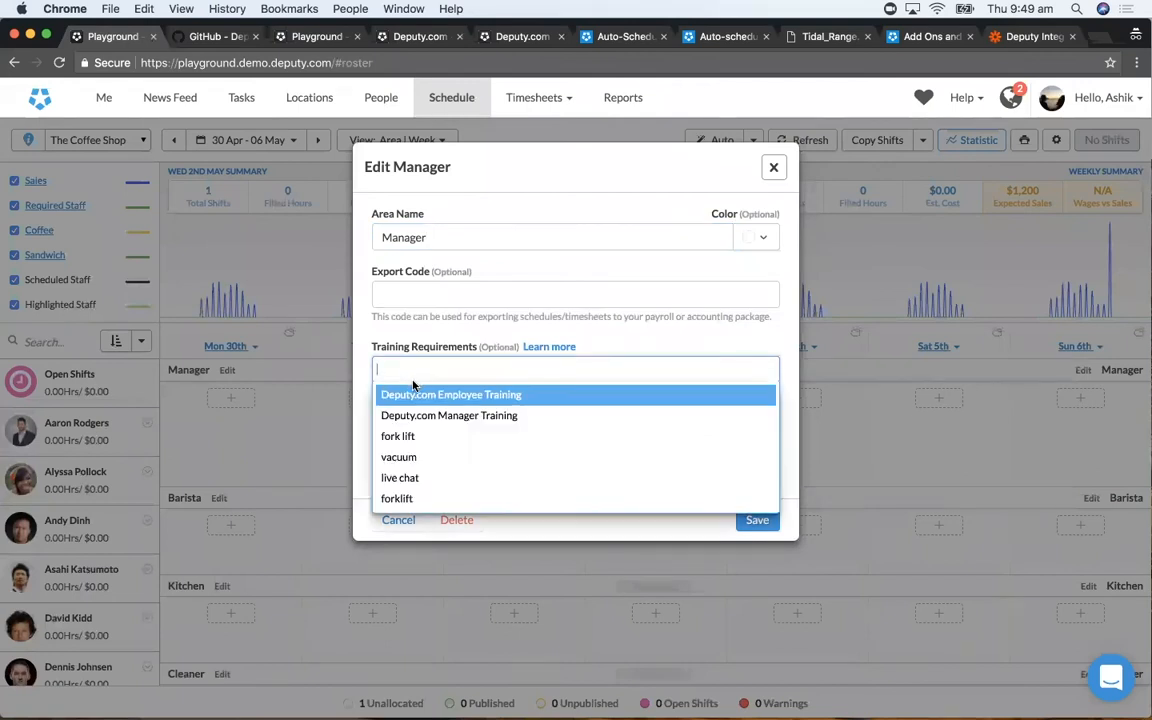
click(411, 477)
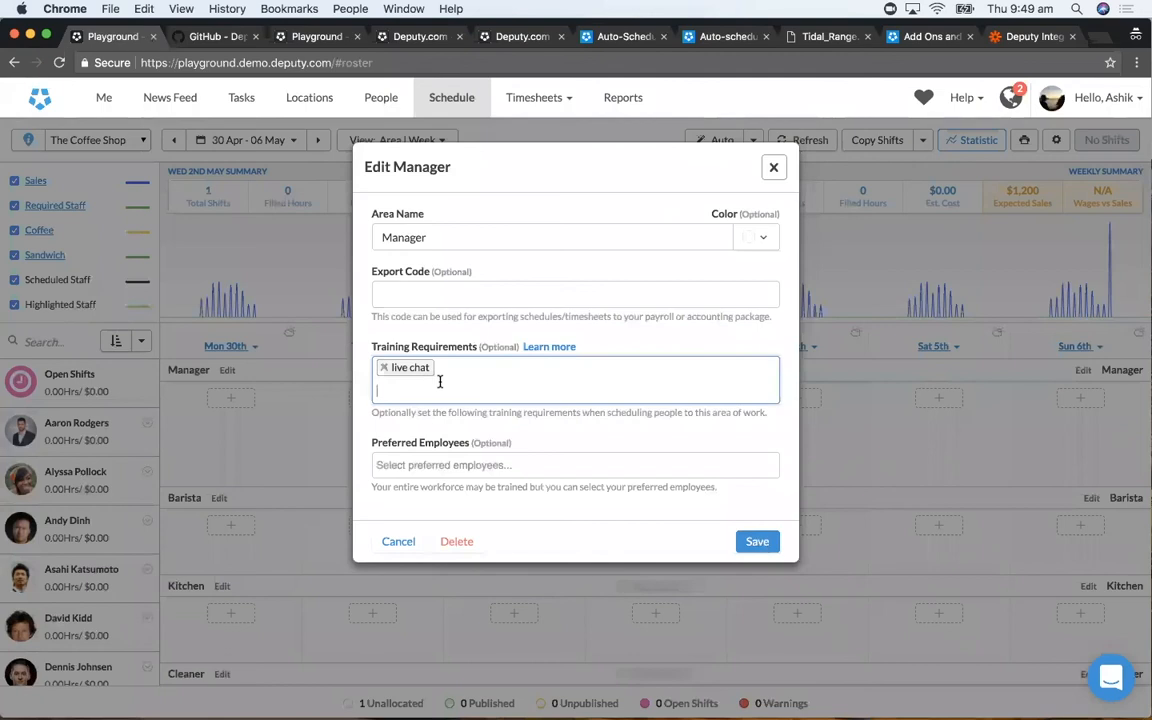
click(427, 468)
click(424, 491)
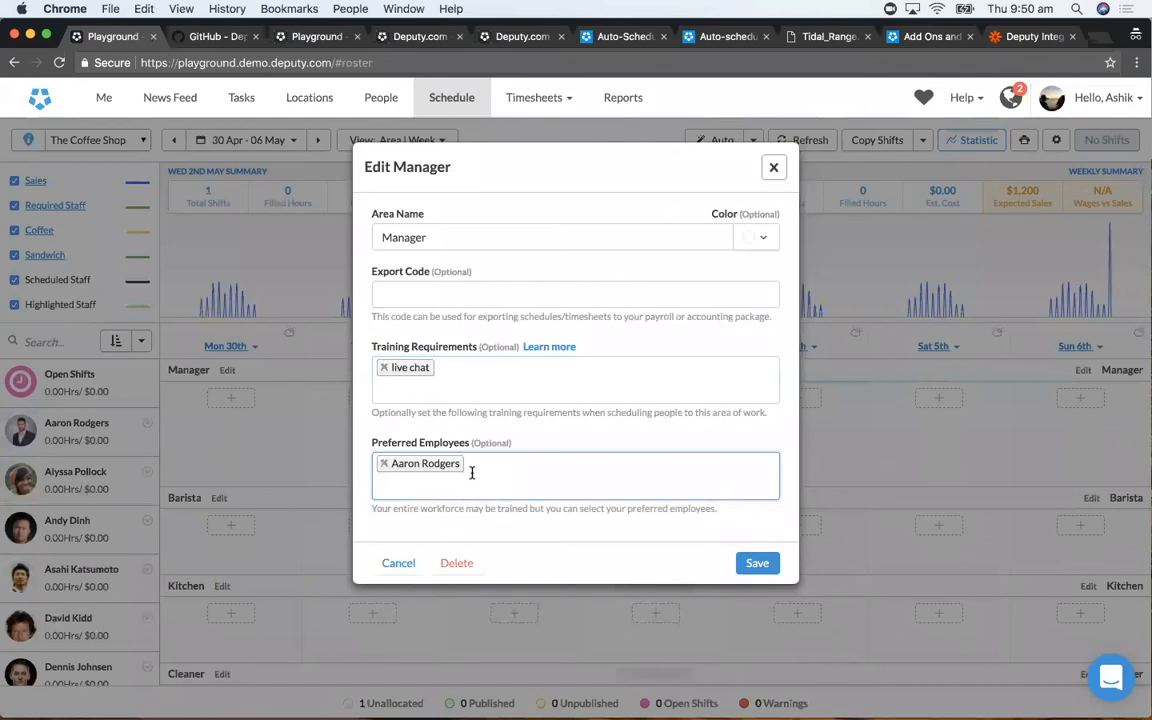
click(773, 168)
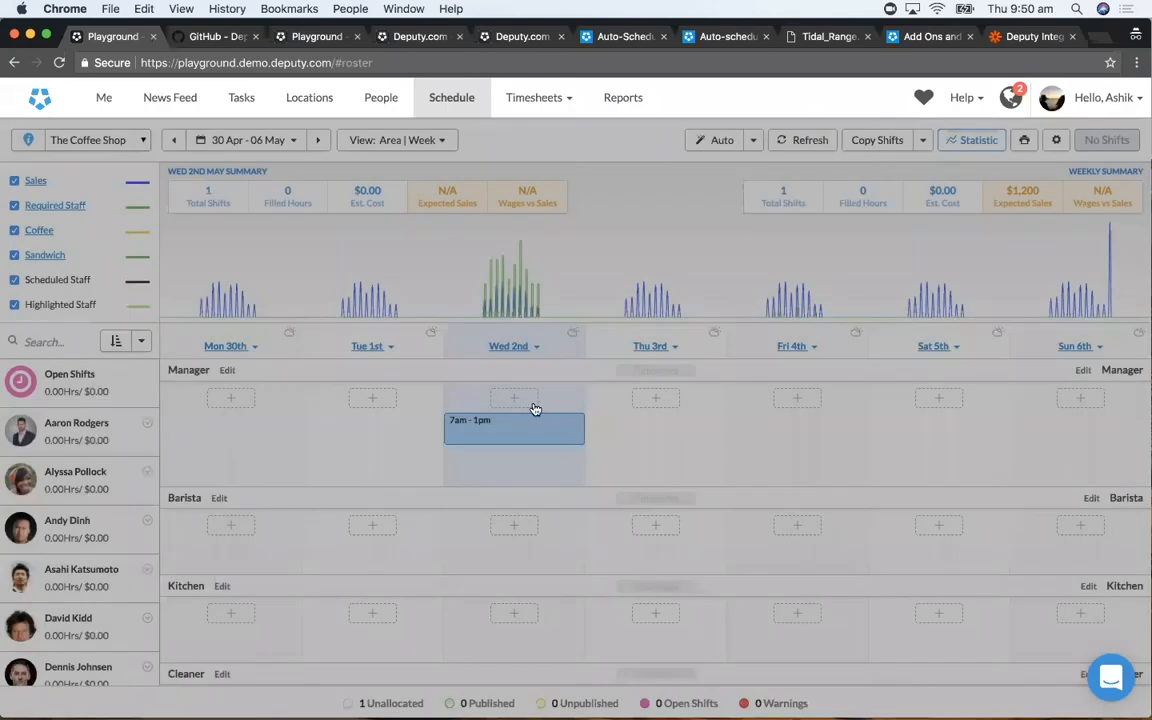
- Examine the staff choices for the Wed 02 May Manager shift, and close the shift without assigning anyone
click(509, 428)
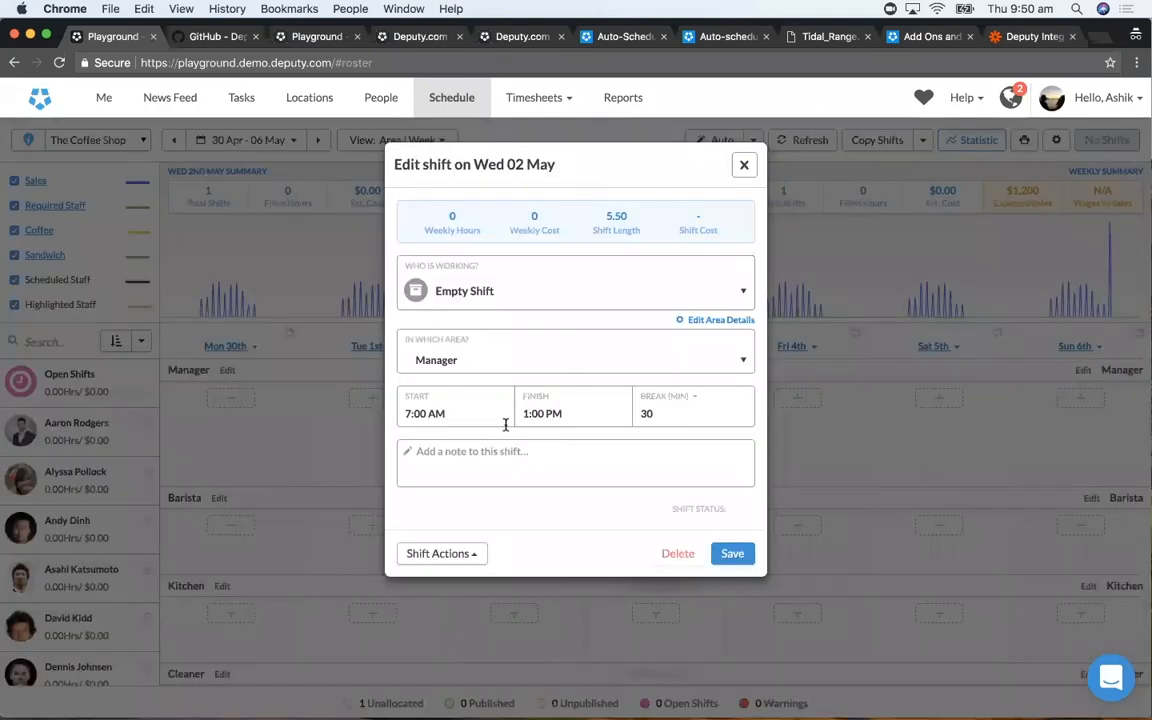
click(535, 303)
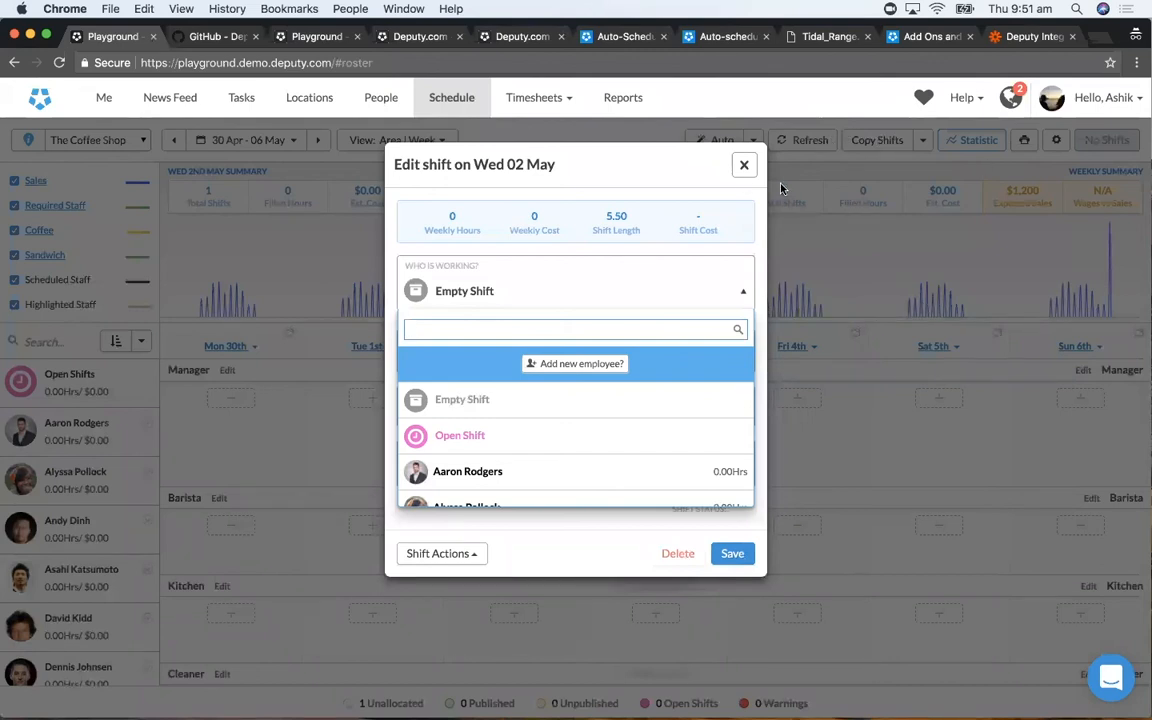
click(743, 167)
click(744, 165)
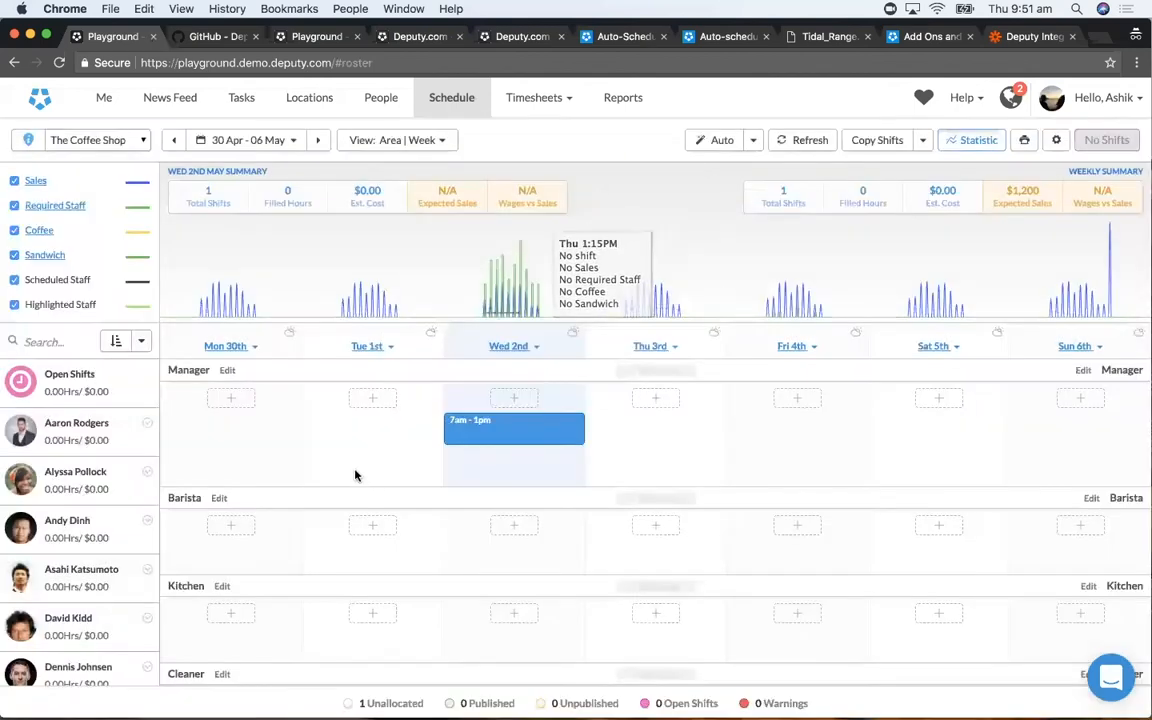
- Examine the hourly Required Staff figures for Tue 1st May, and close them without changes
scroll(121, 300, down, 2)
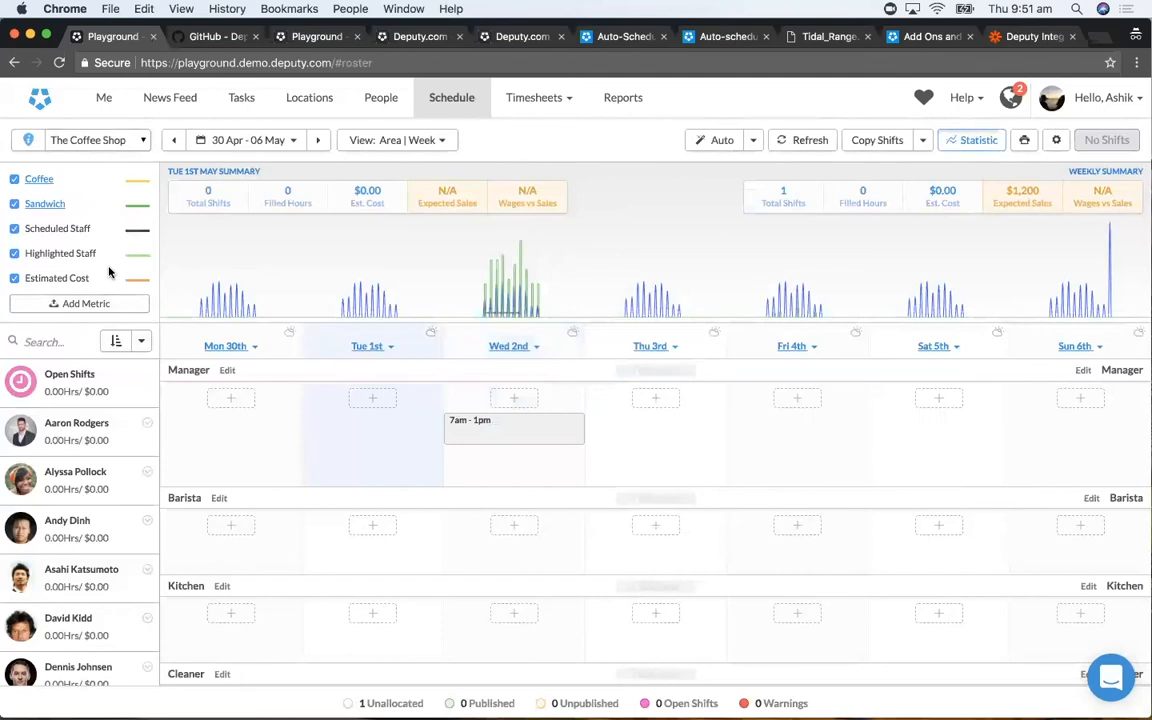
scroll(108, 268, up, 2)
click(58, 206)
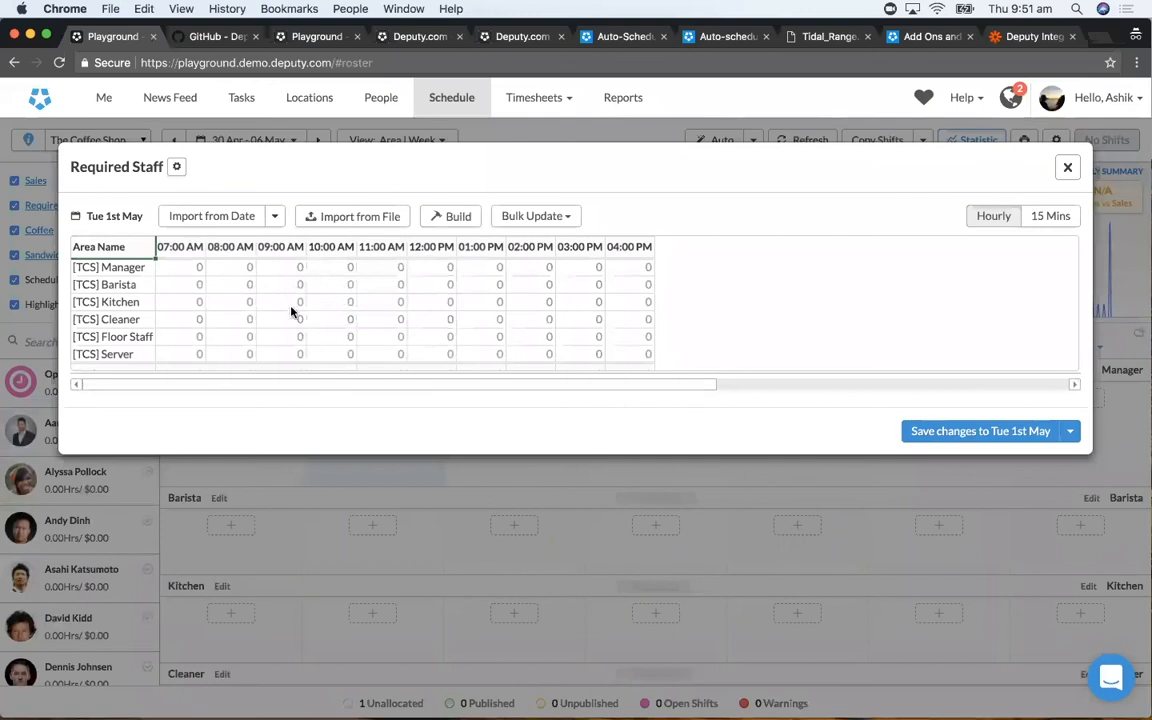
click(1067, 168)
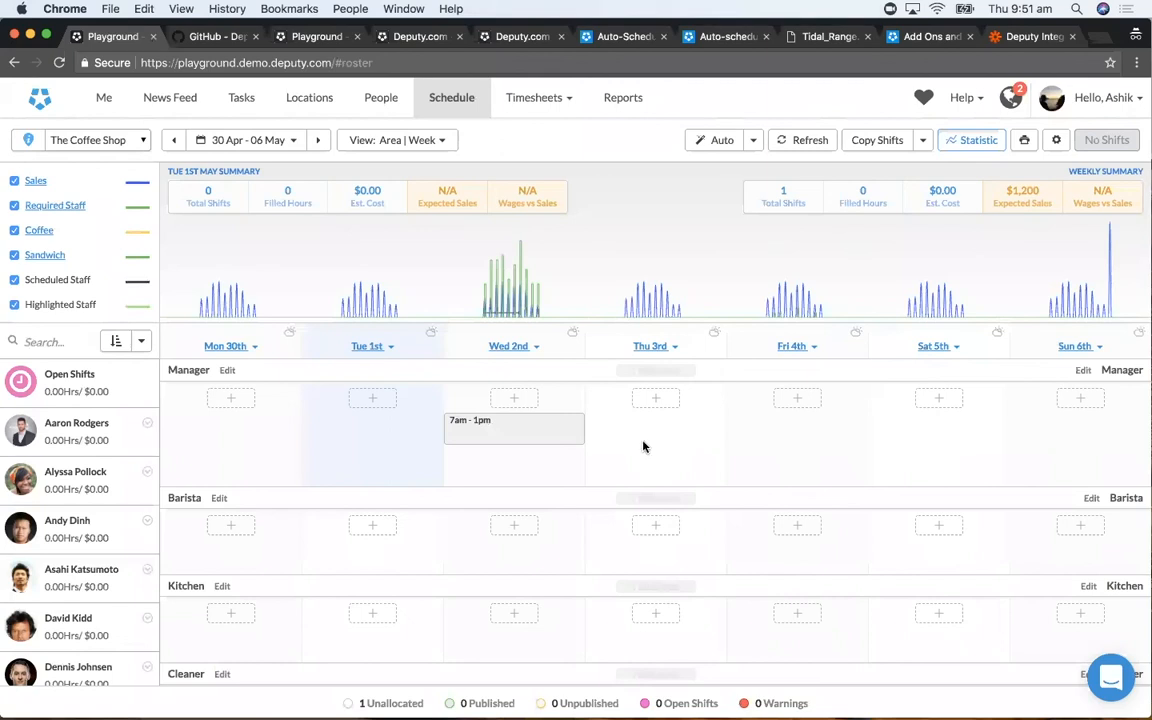
- Look at the employee choices for the 7am - 1pm Manager shift on Wed 02 May, and close the shift without assigning anyone
click(514, 424)
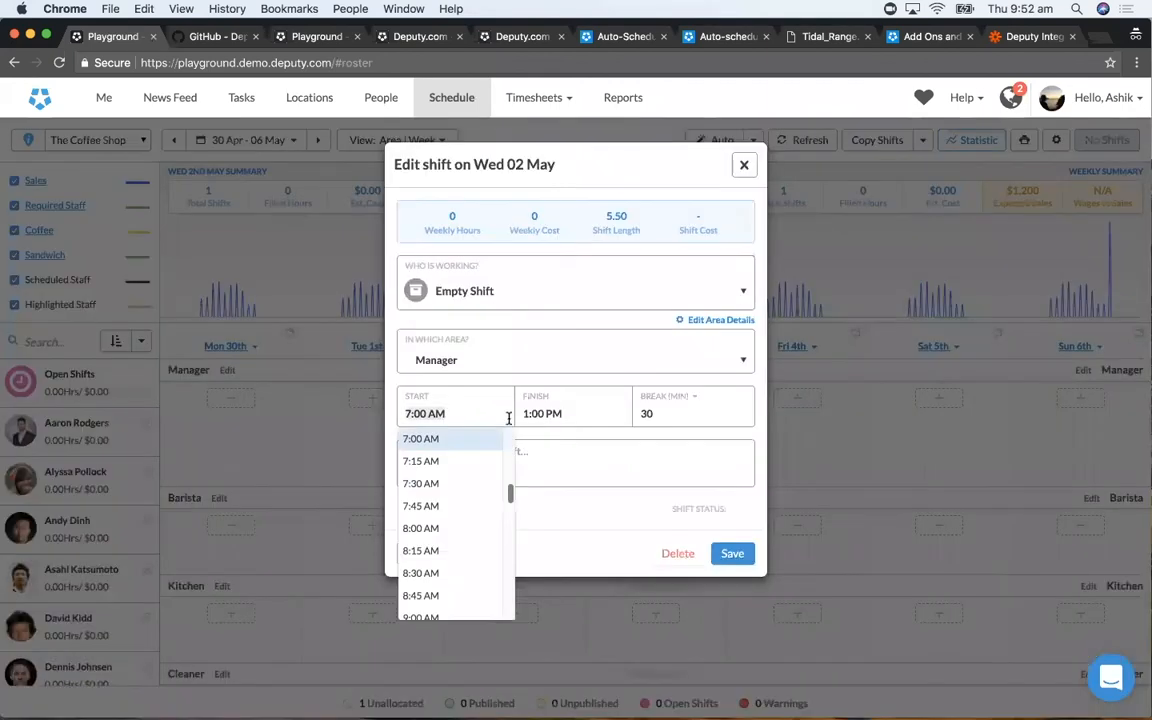
click(502, 305)
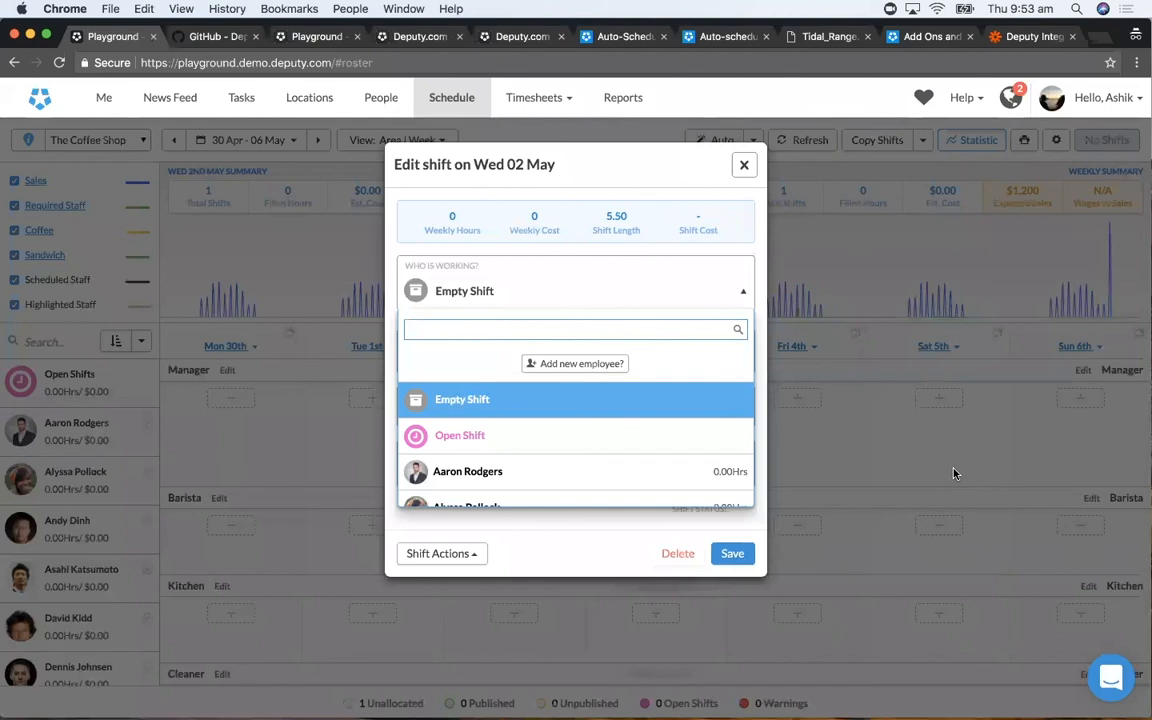
click(682, 222)
click(744, 165)
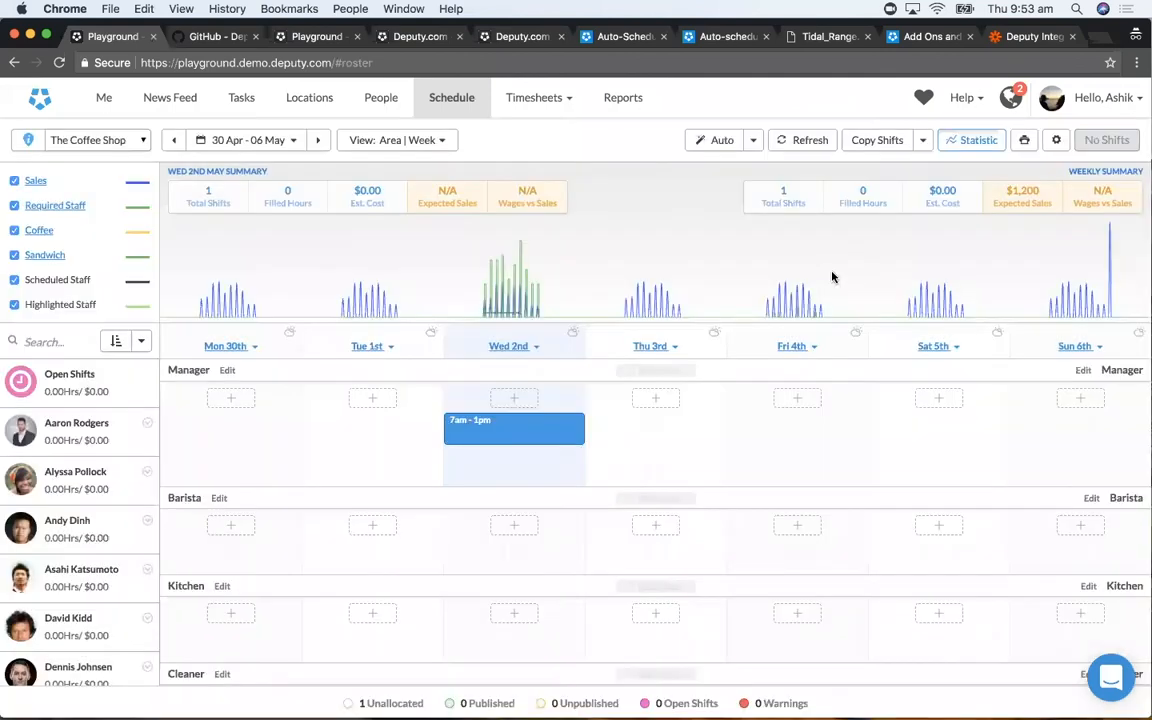
- Begin configuring a new demand metric with the $Amount data type
scroll(77, 250, down, 2)
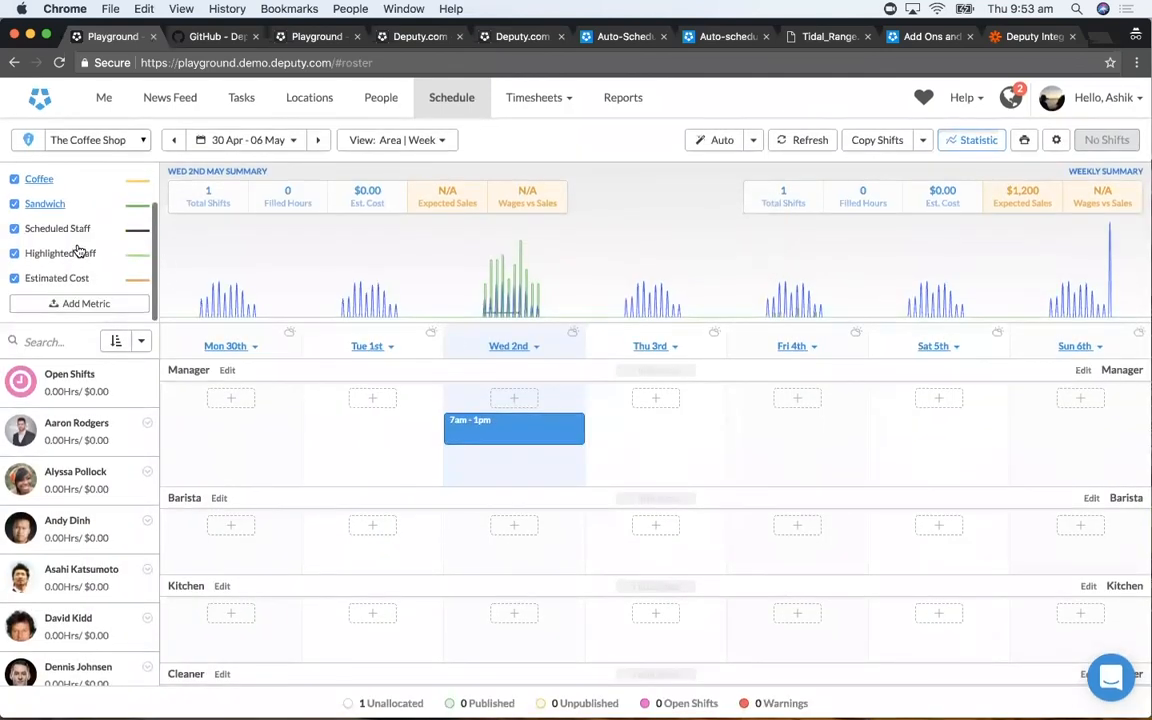
click(72, 305)
click(530, 276)
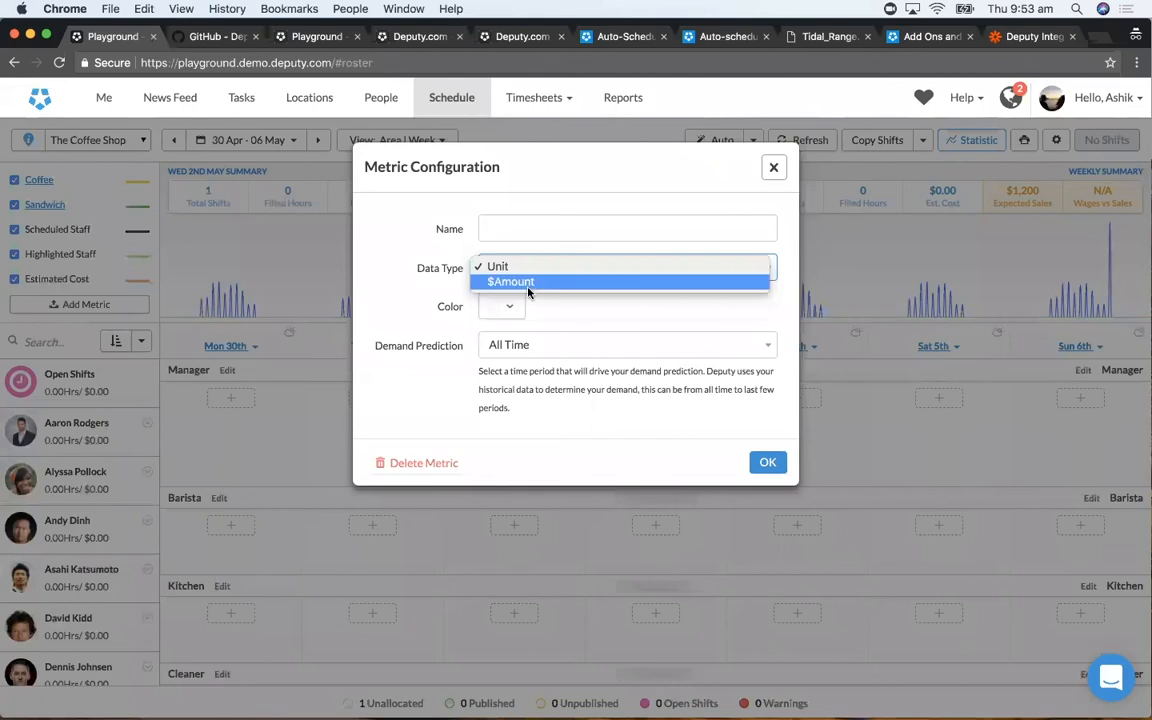
click(573, 310)
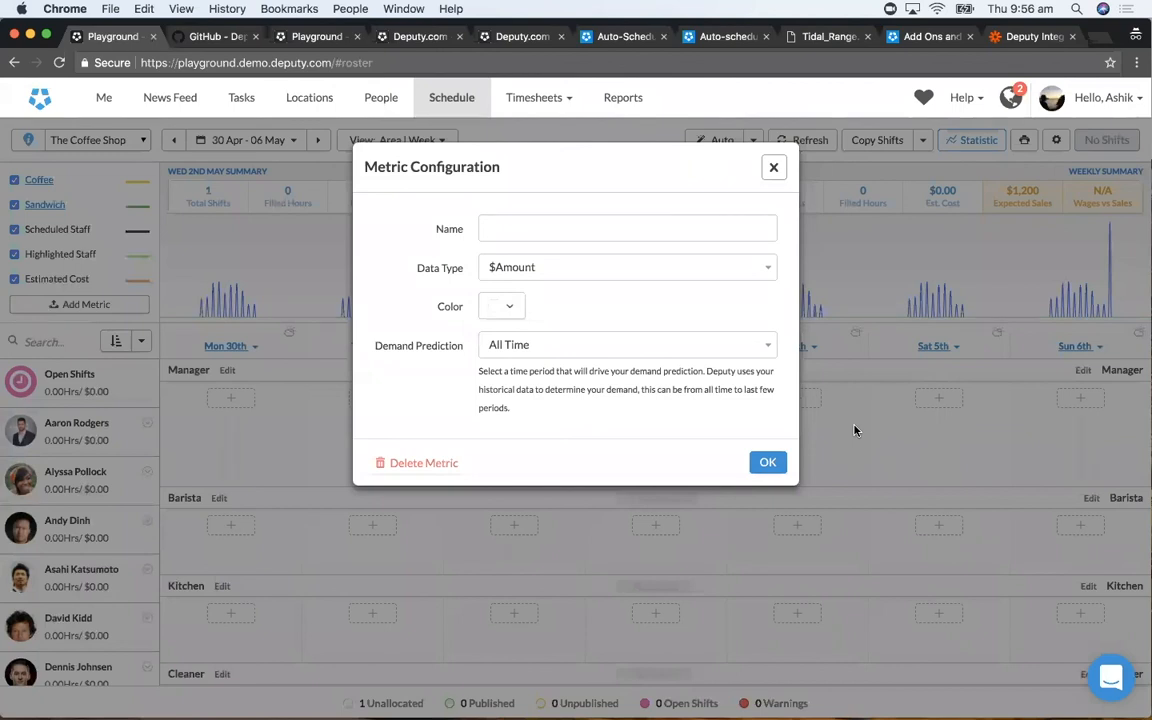
- Try to discard the first employee in the People list, and review the outstanding shifts and time sheets that need resolving
click(381, 100)
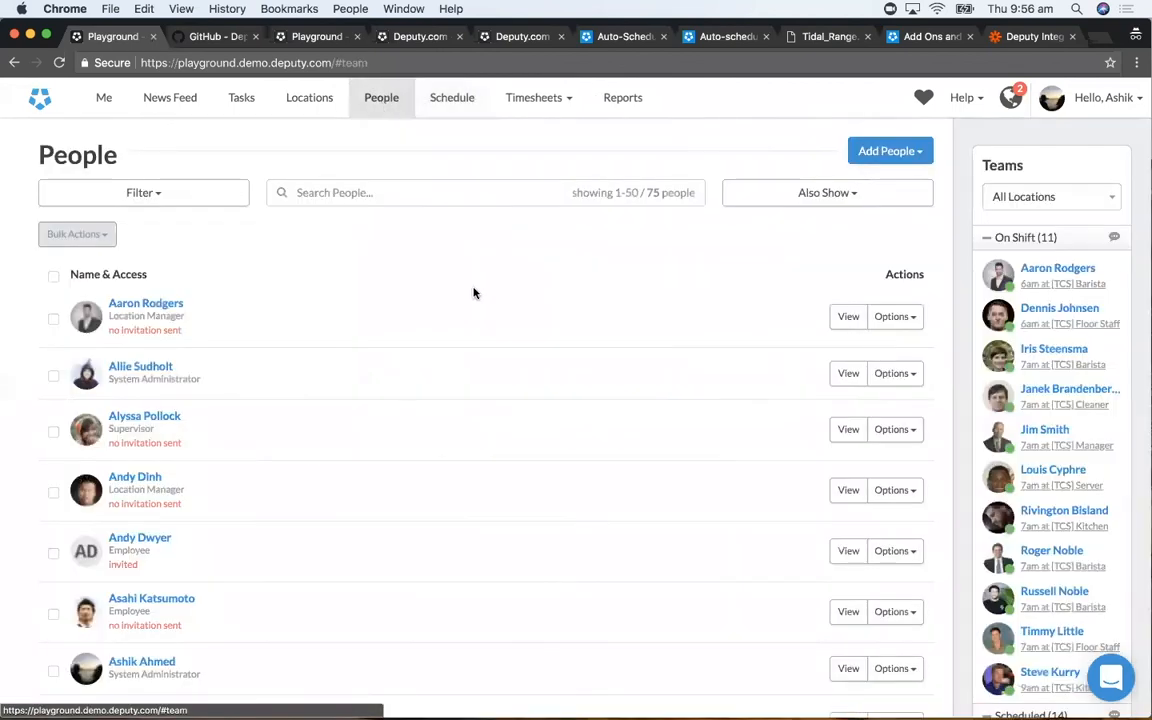
click(891, 318)
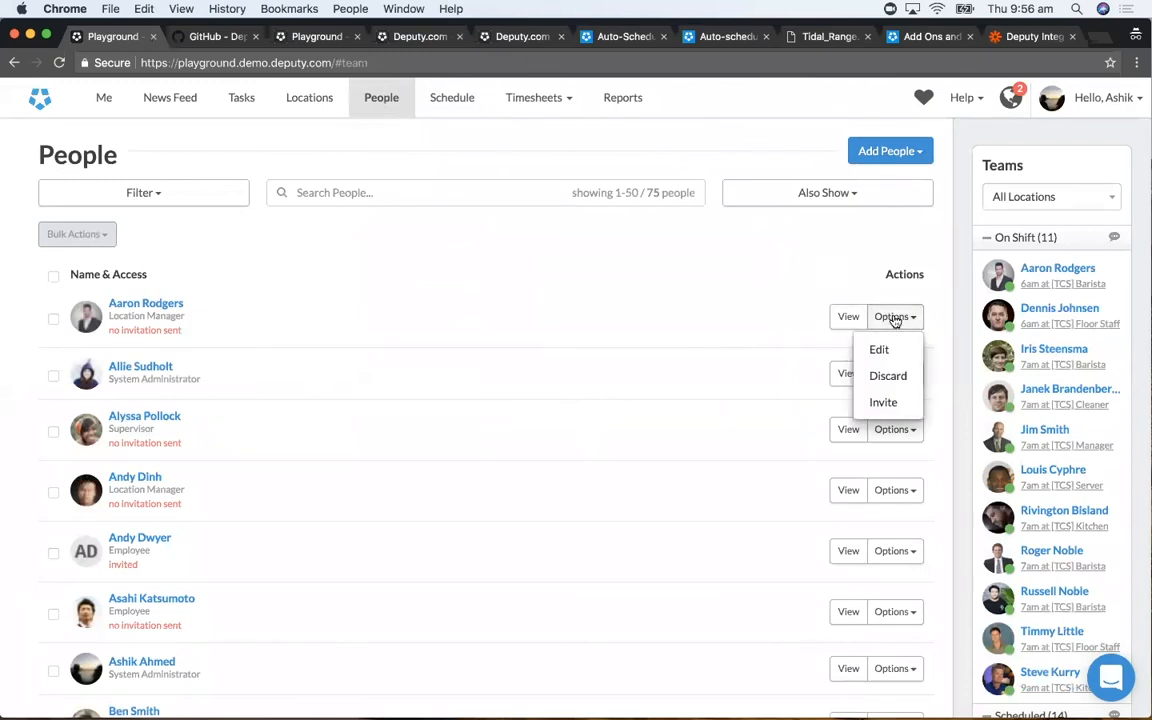
click(893, 374)
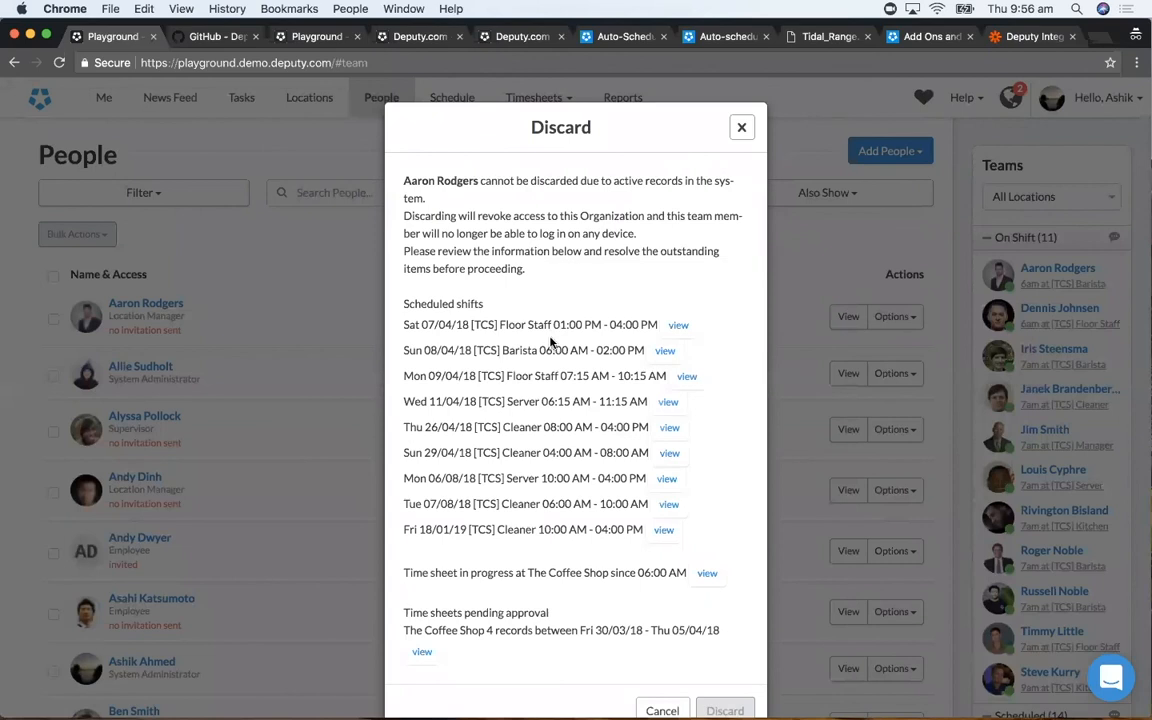
scroll(550, 345, down, 2)
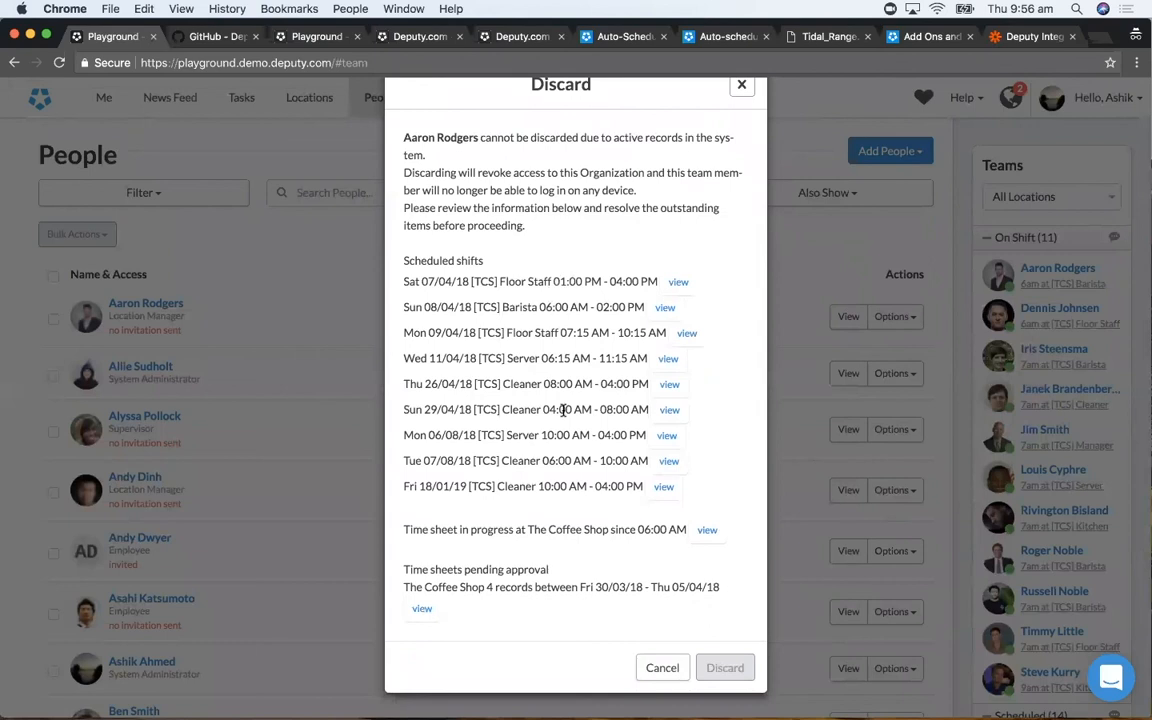
scroll(565, 325, down, 1)
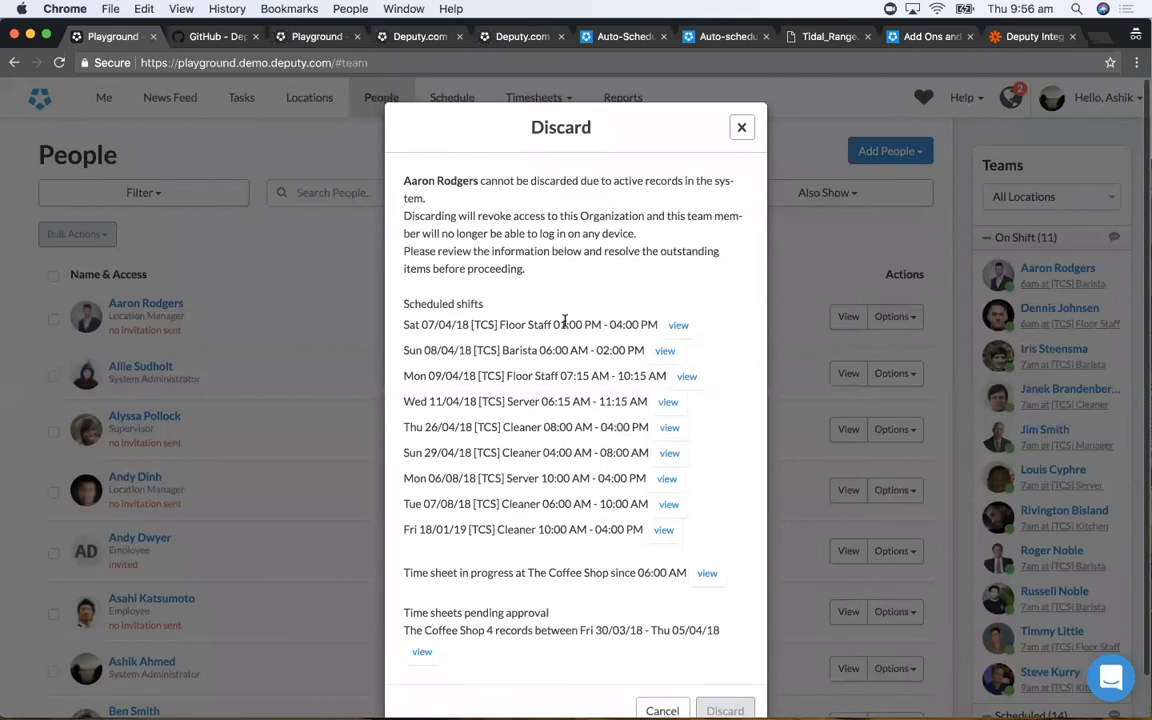
scroll(565, 324, up, 2)
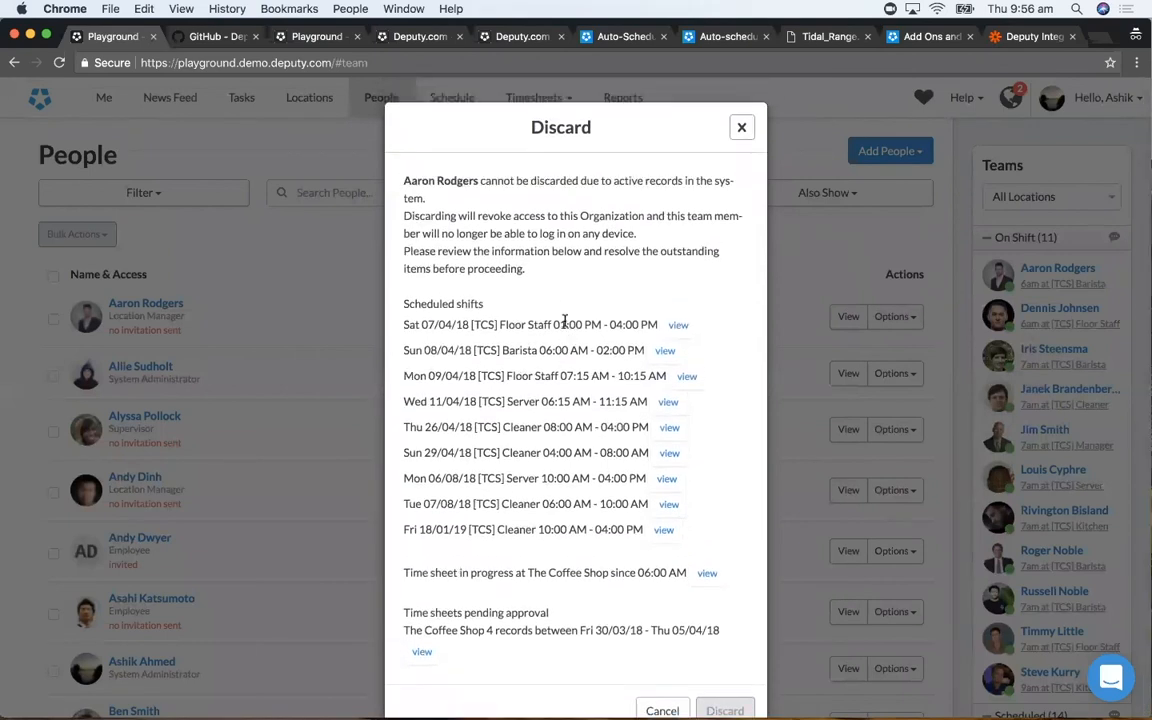
scroll(565, 322, down, 1)
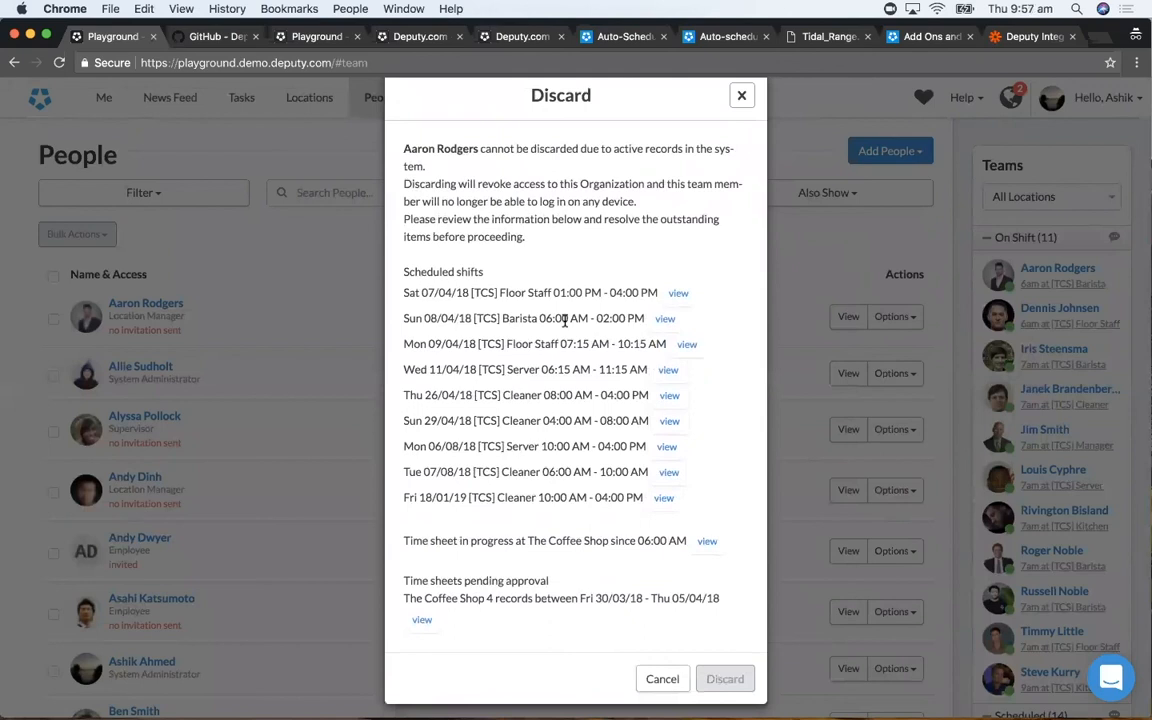
- View the employee's Sat 07/04/18 Floor Staff shift in the schedule, and show the April schedule by employee filtered to that employee
click(677, 295)
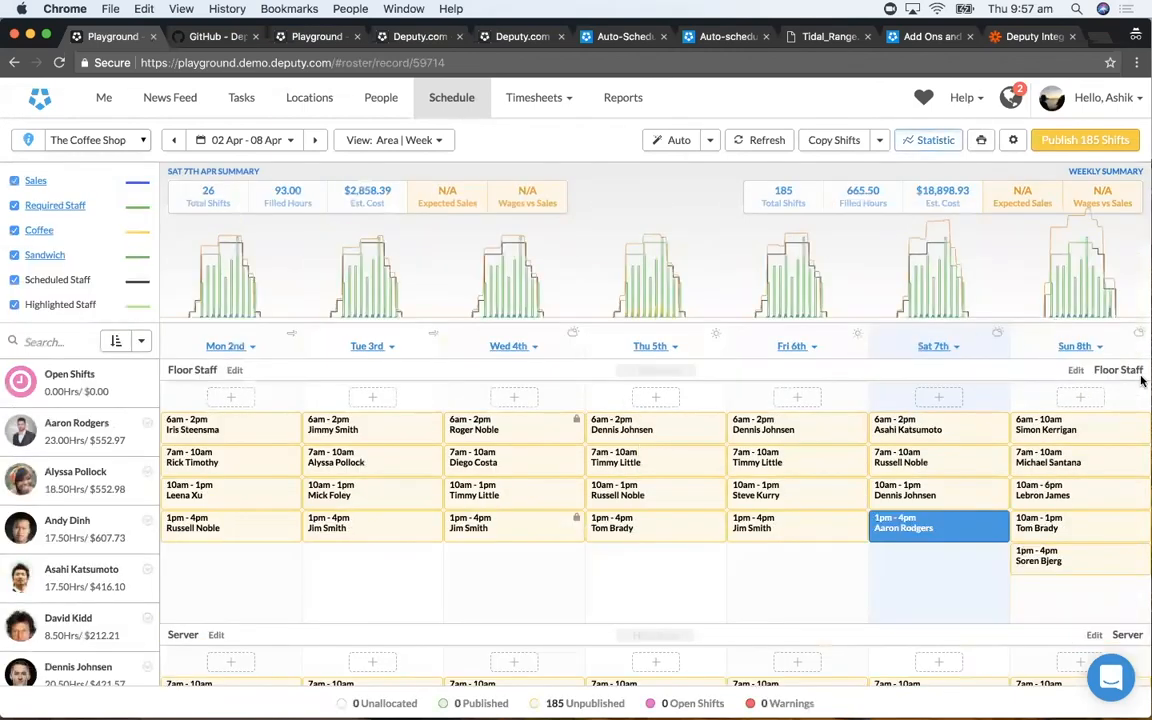
key(e)
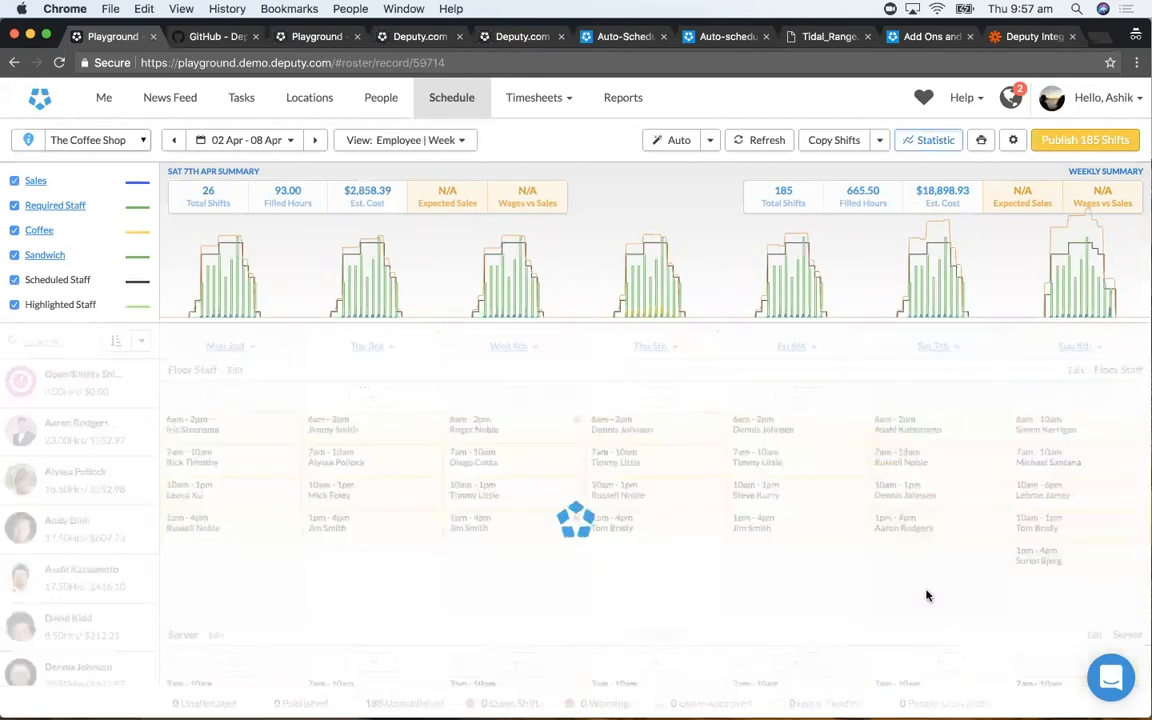
key(m)
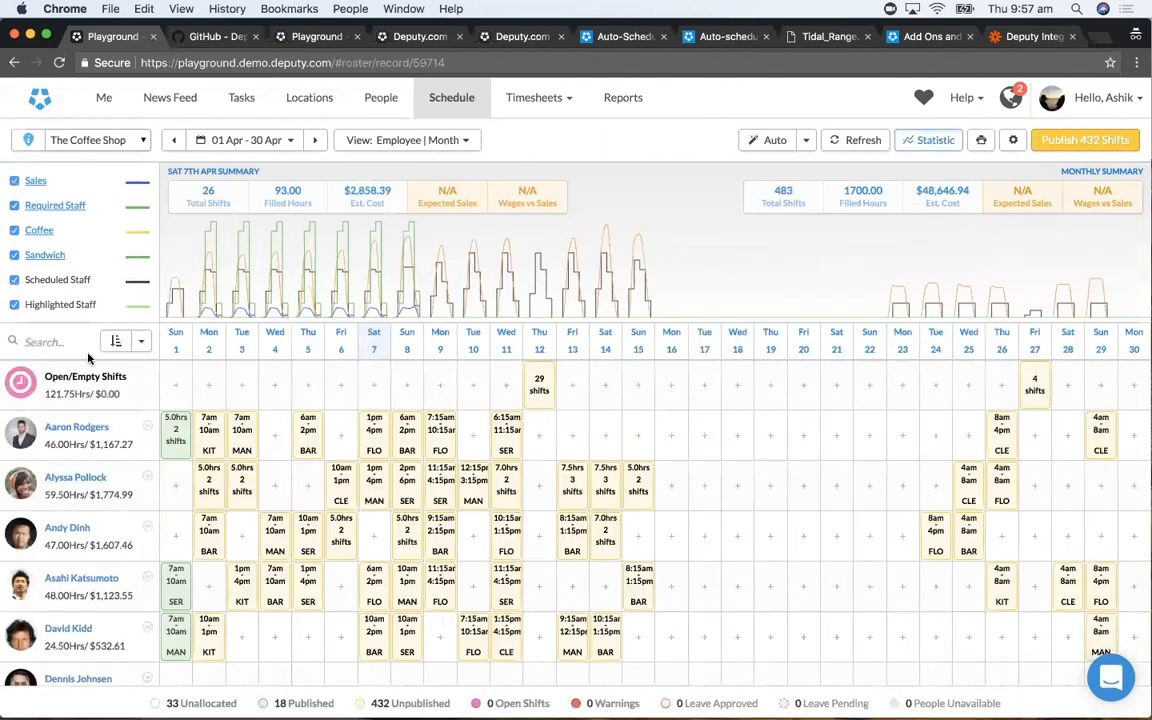
click(60, 345)
text(aaro)
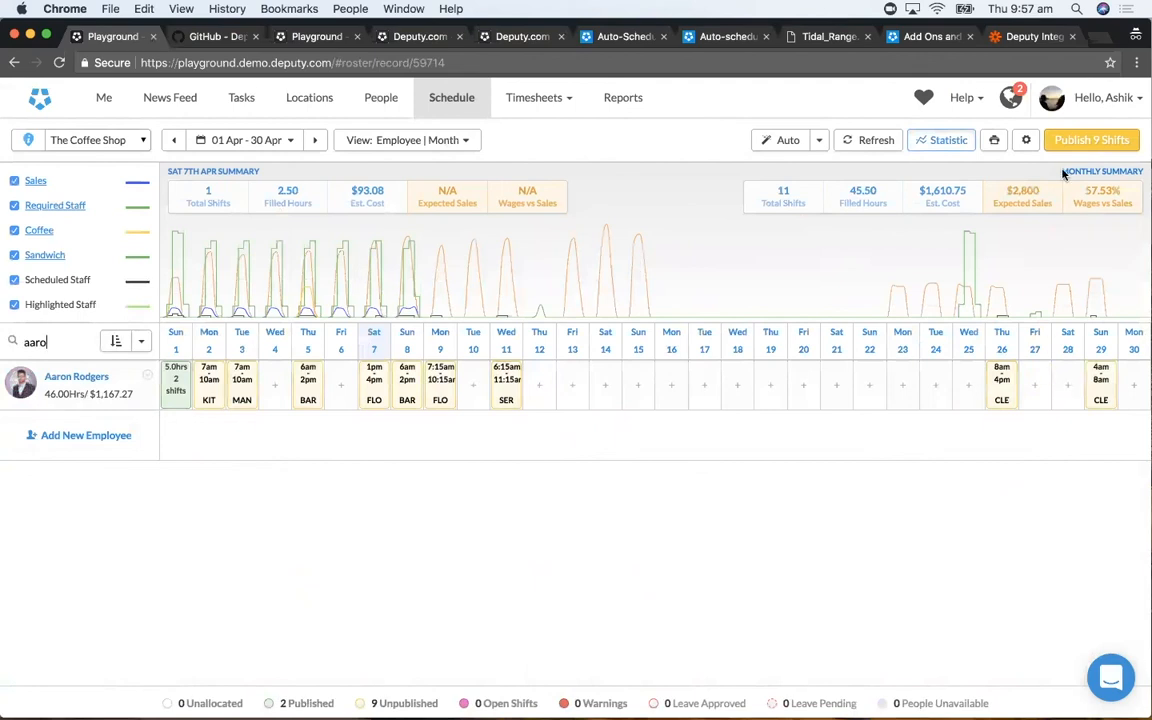
- Prepare a bulk update reassigning all visible shifts to a different employee, and close it without applying
click(1025, 141)
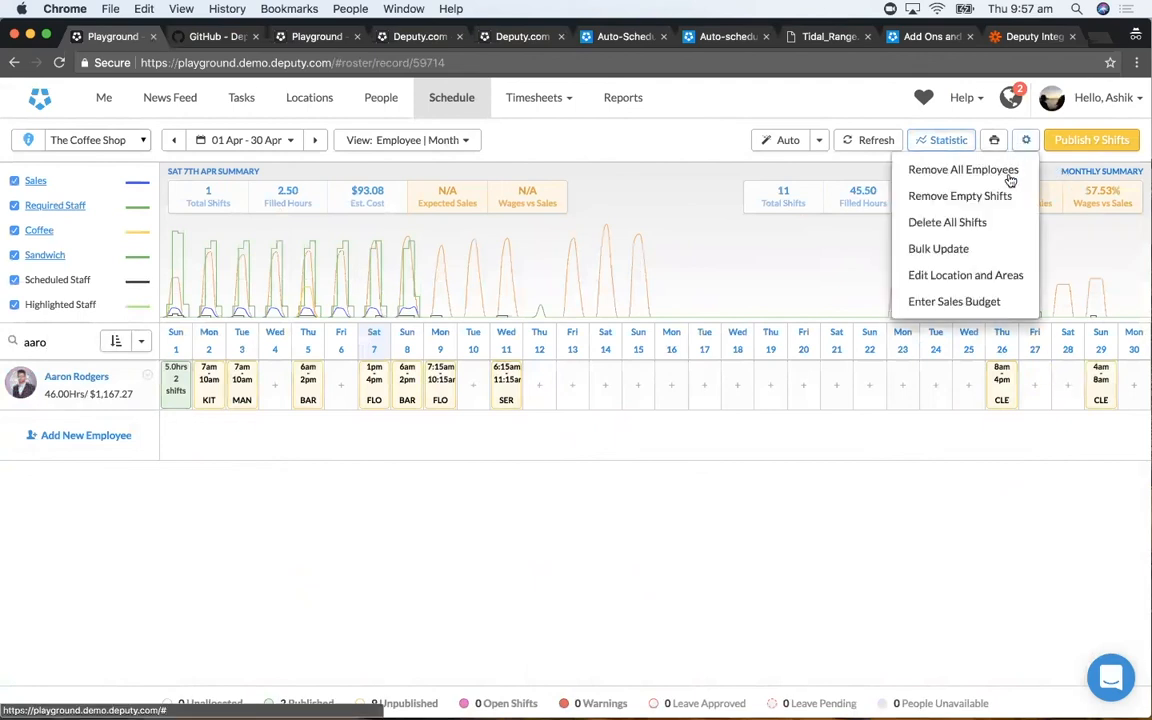
click(984, 250)
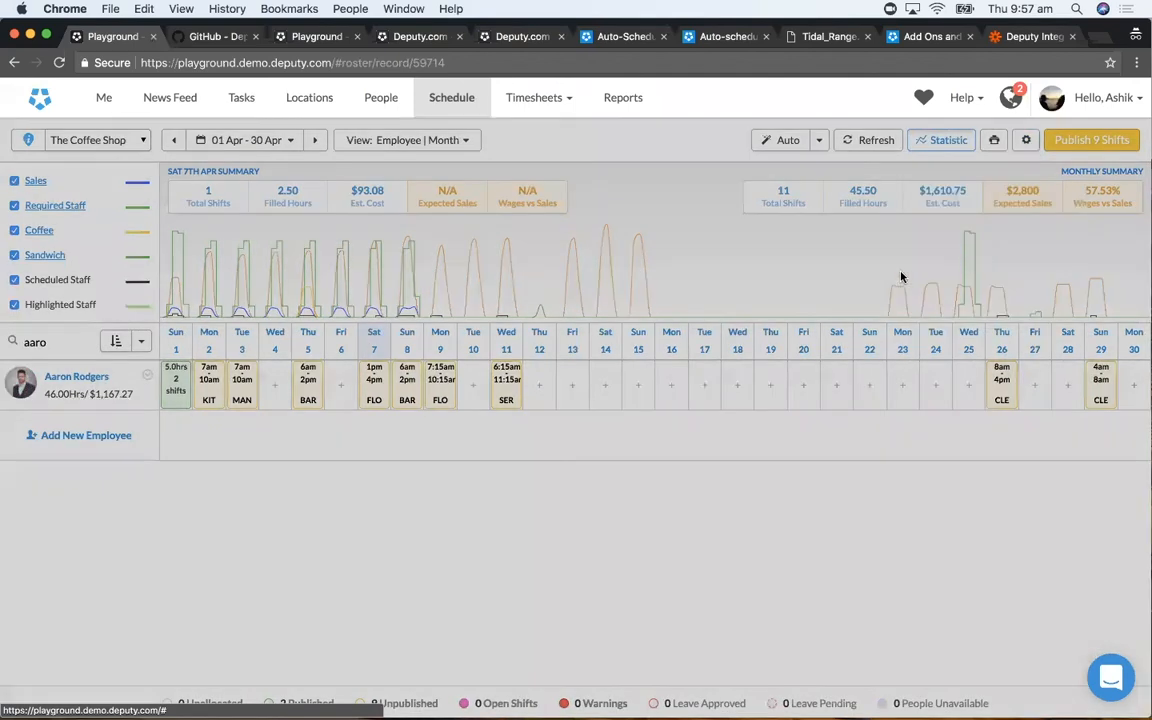
click(423, 244)
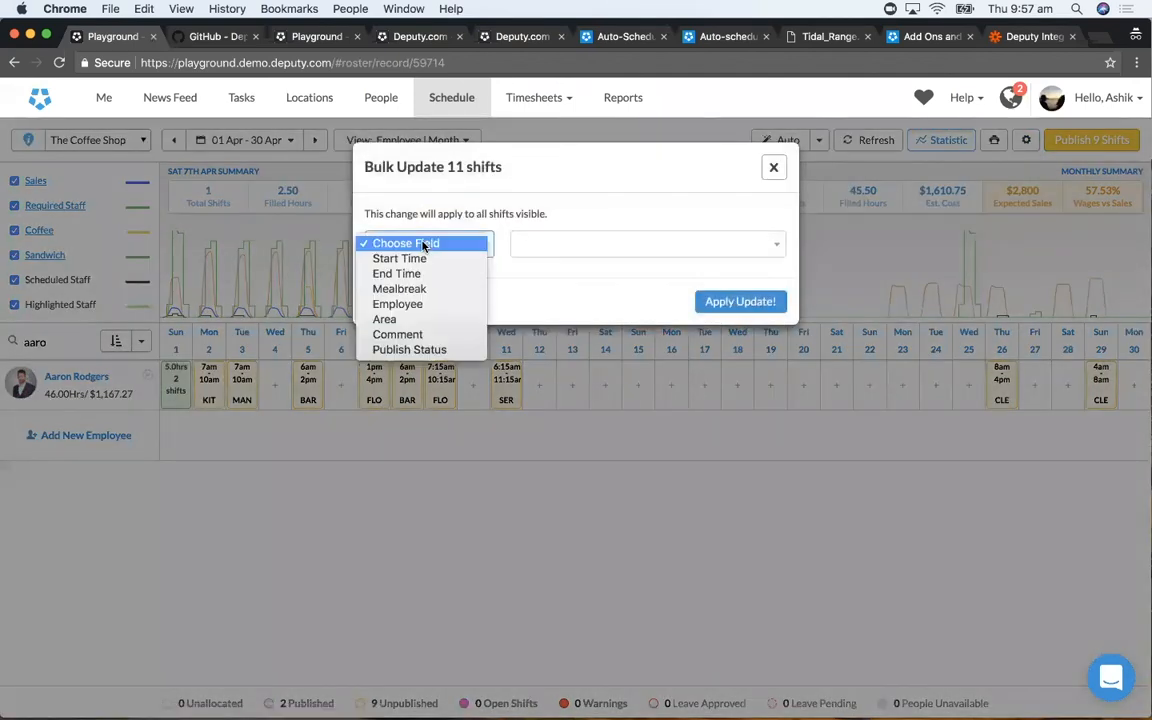
click(419, 303)
click(555, 249)
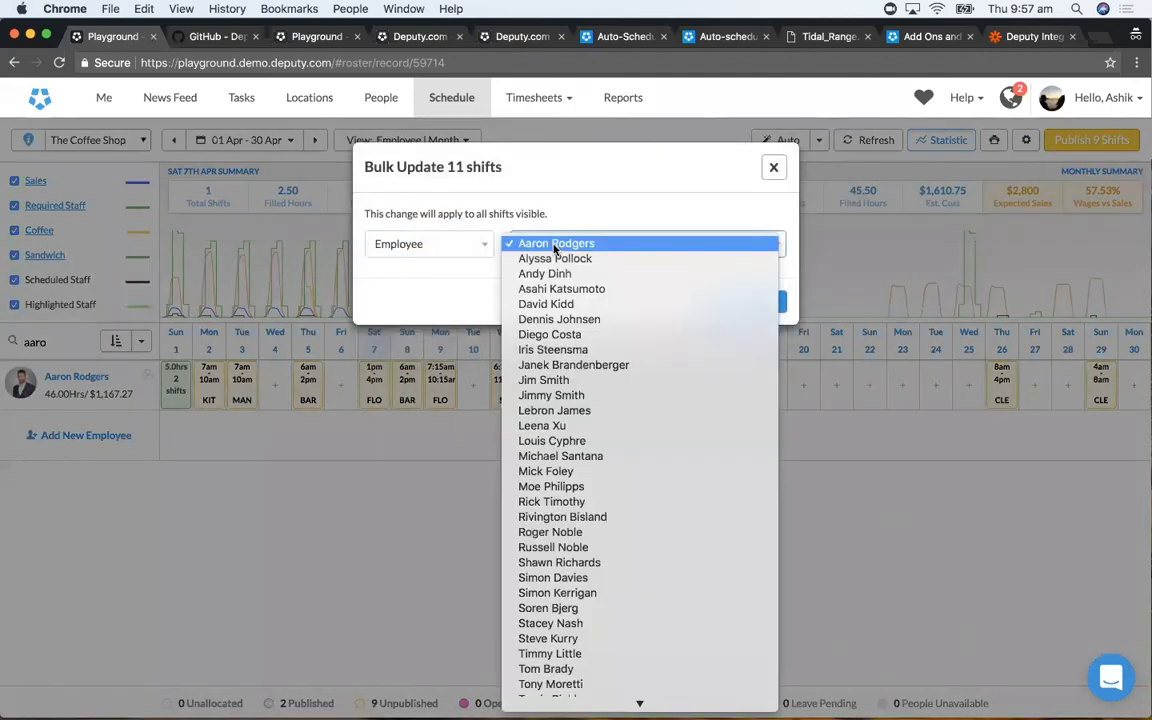
click(557, 306)
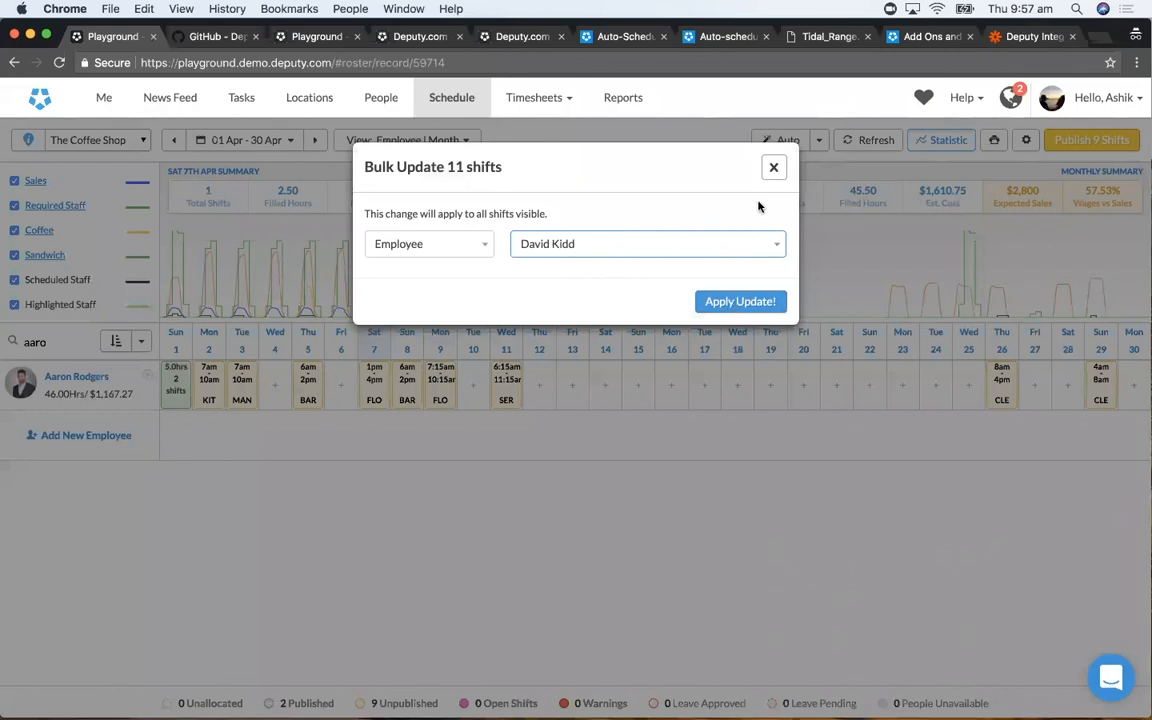
click(771, 166)
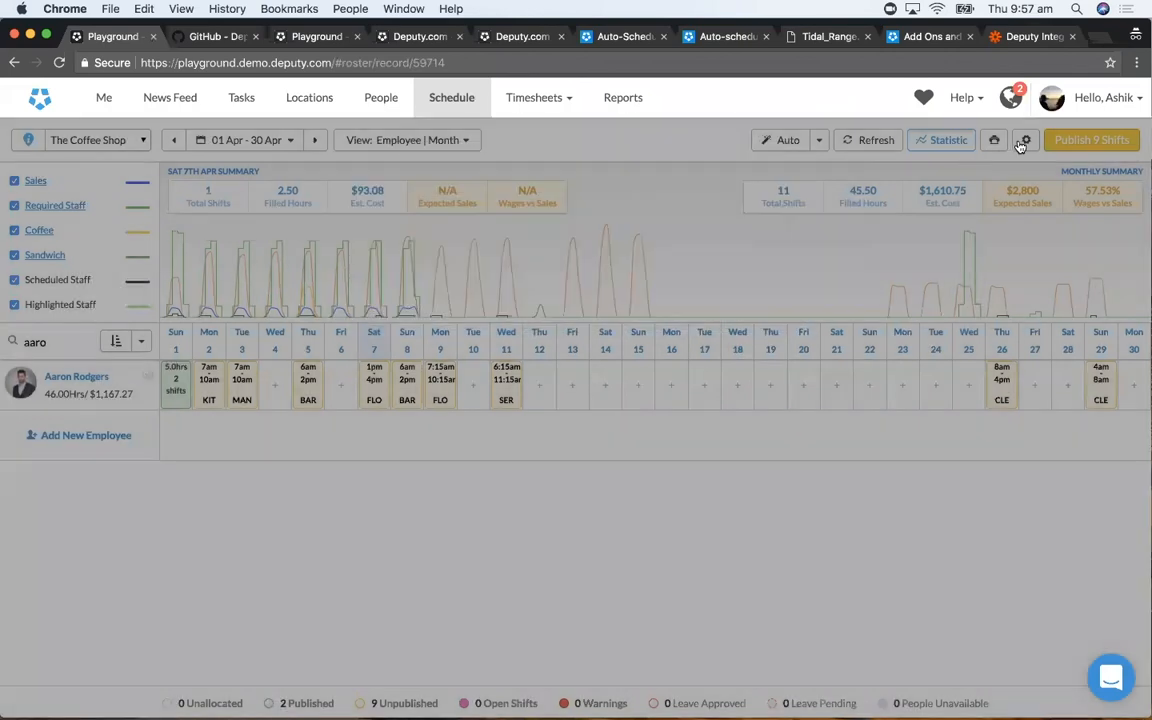
- Remove the employee from all of the filtered April shifts while preserving the shifts
click(1025, 141)
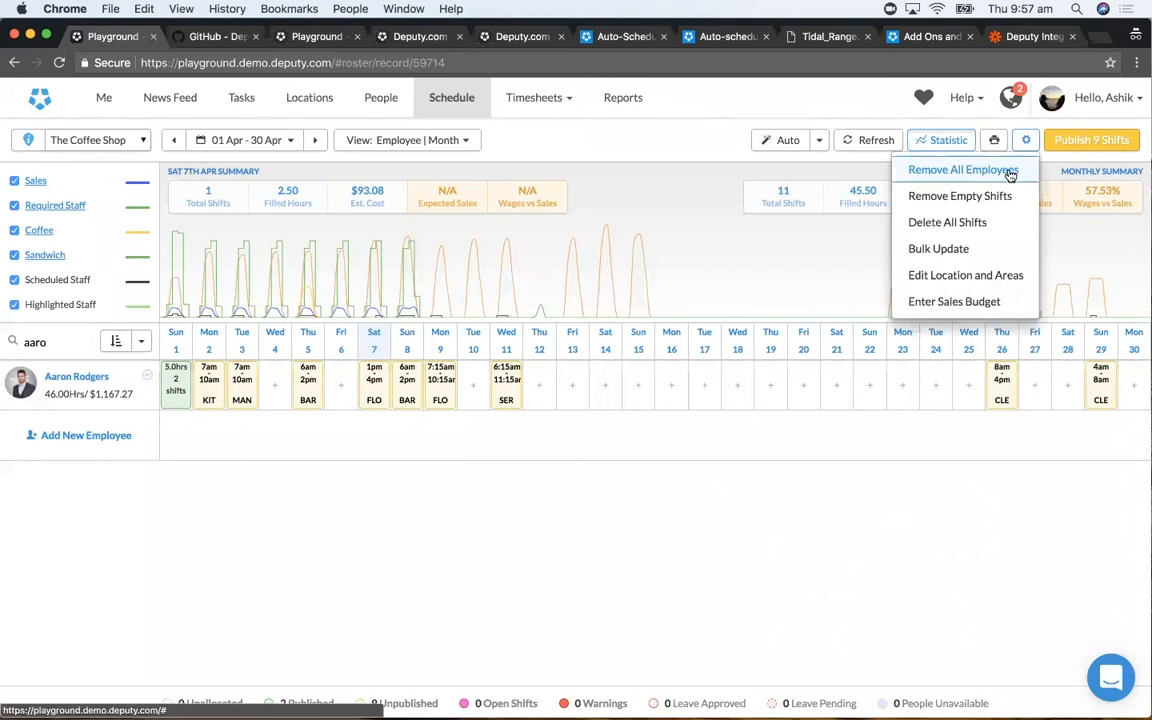
click(1011, 177)
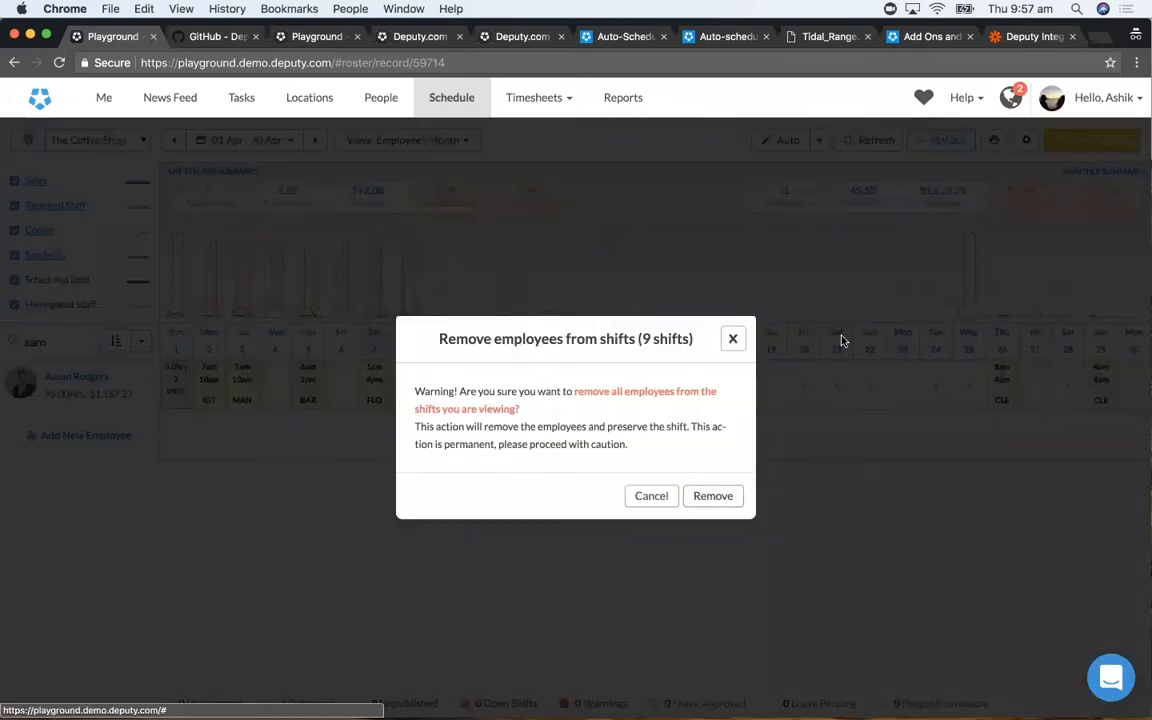
click(713, 496)
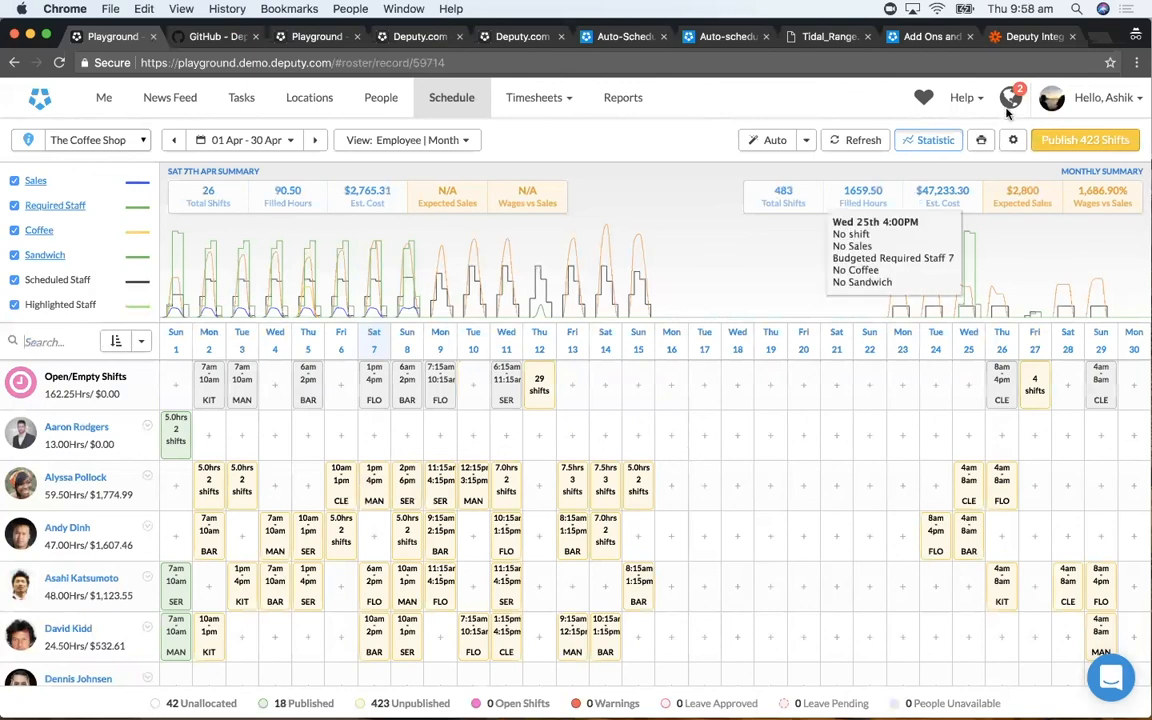
- Auto-fill the empty April shifts with cost as low as possible, equal hours for everybody, and a wait of a minute or less
click(1012, 141)
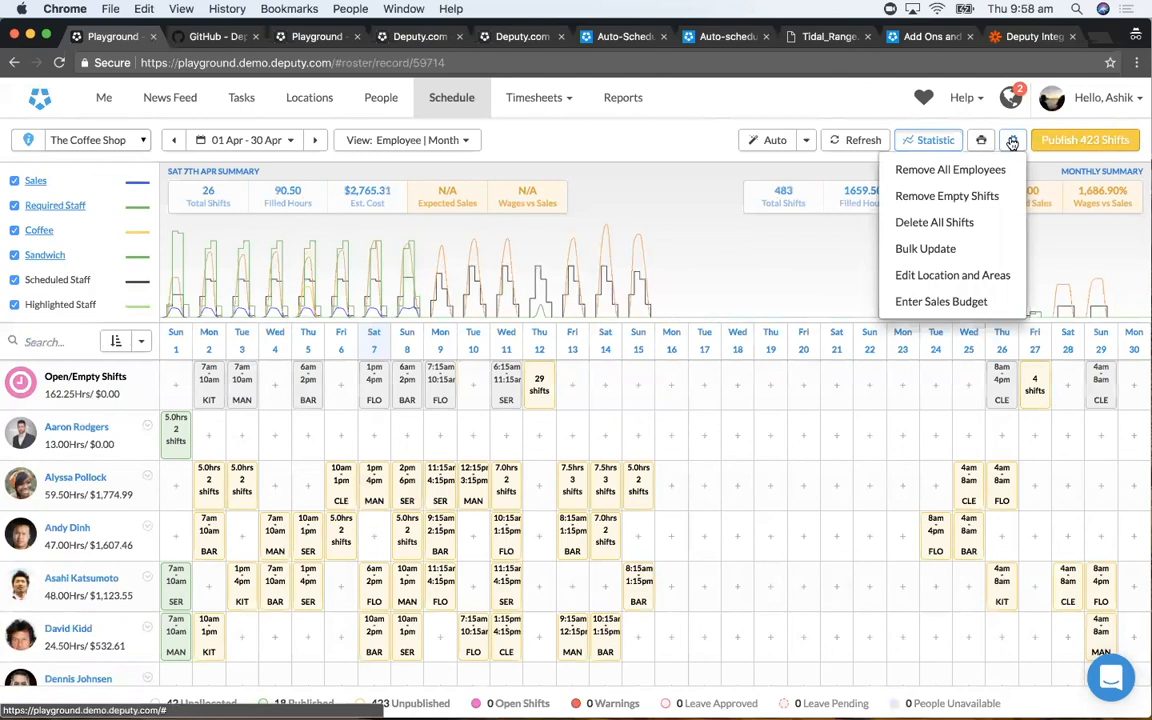
click(208, 376)
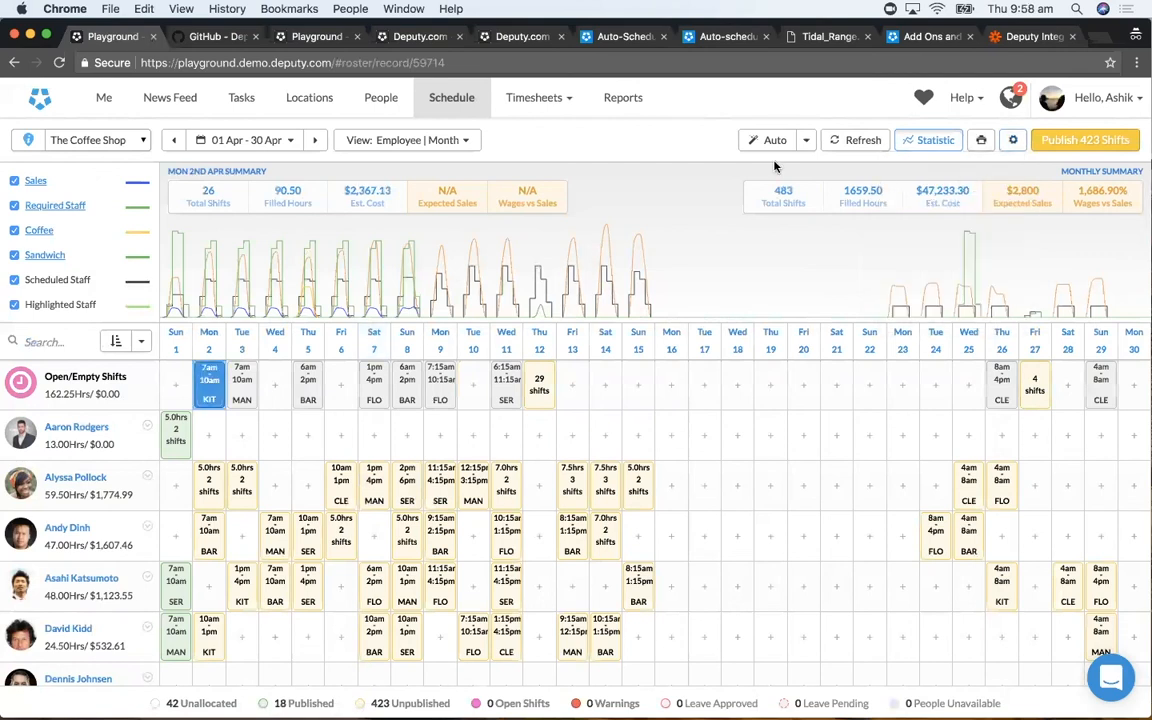
click(805, 146)
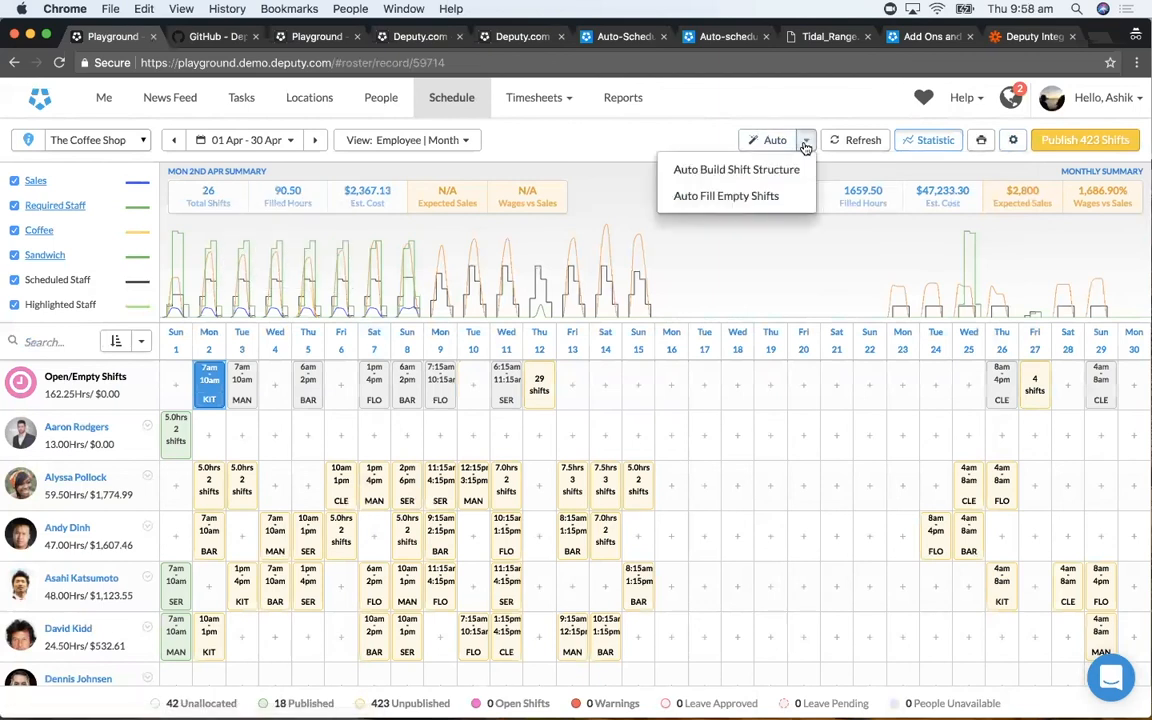
click(733, 193)
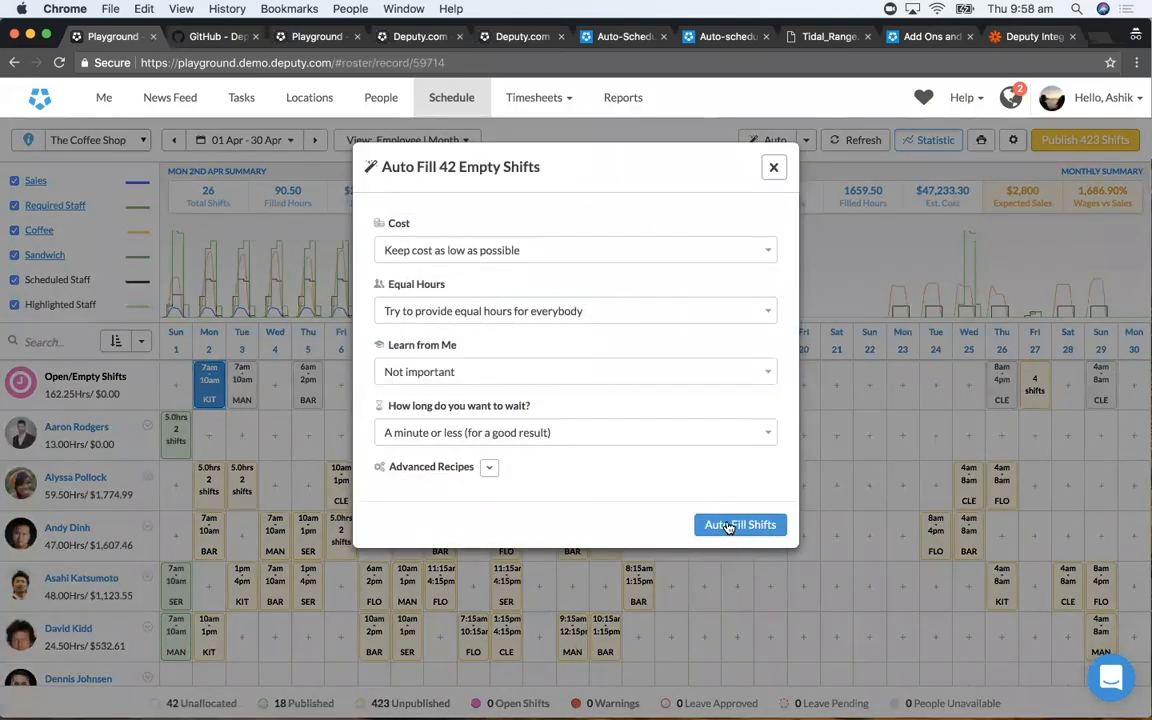
click(736, 453)
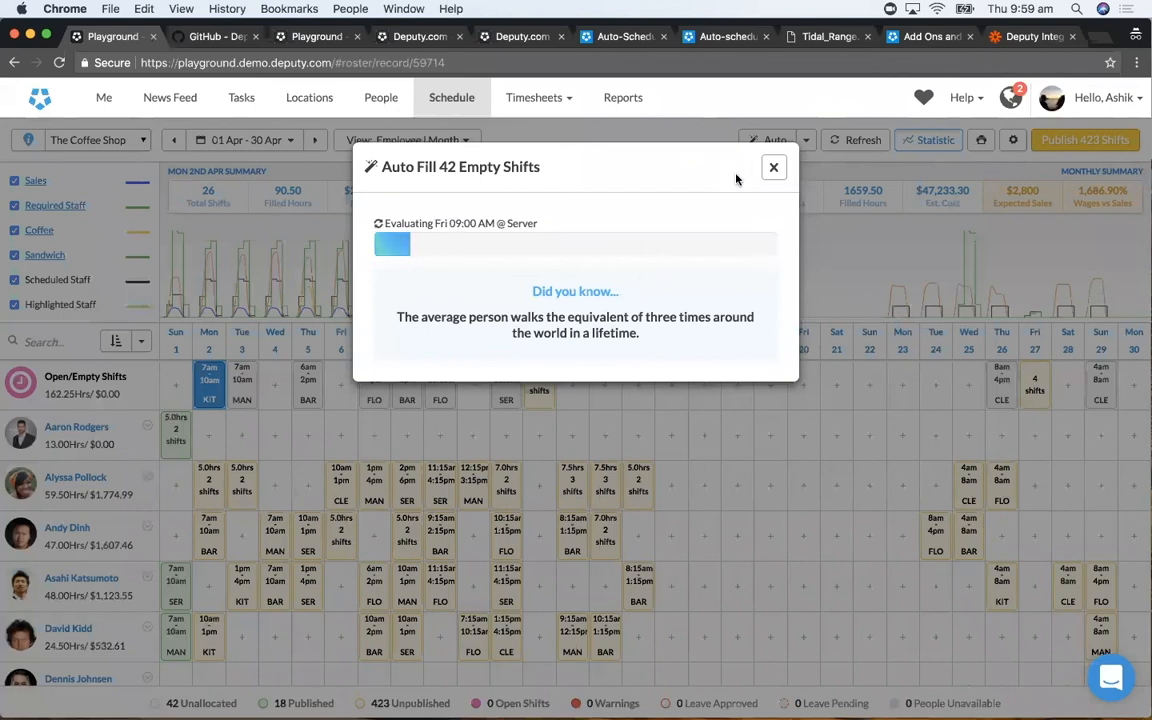
- Switch to the other open schedule for 09 Apr - 15 Apr, and turn on its statistics
click(300, 38)
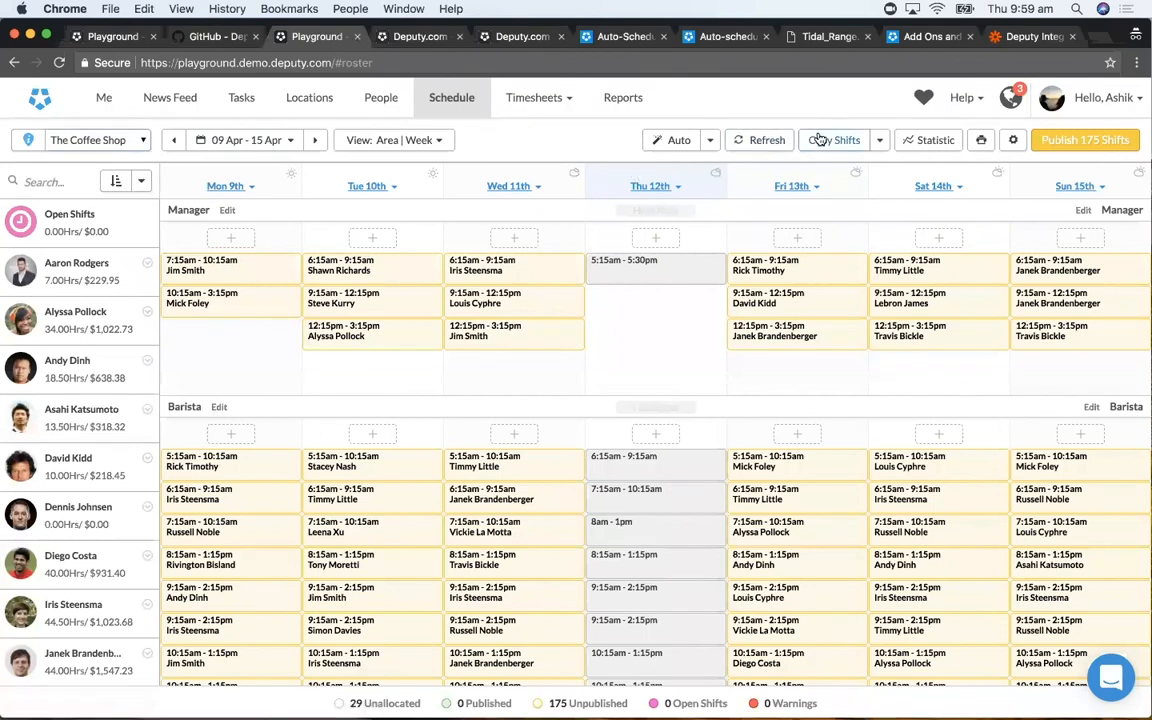
click(923, 141)
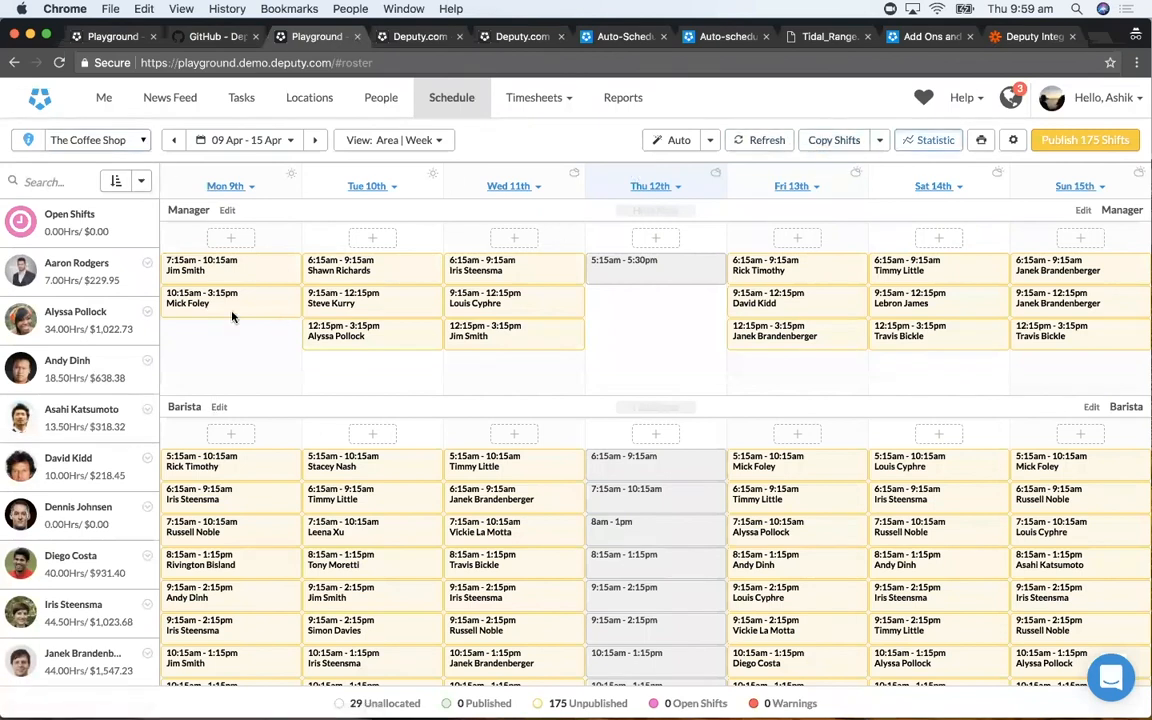